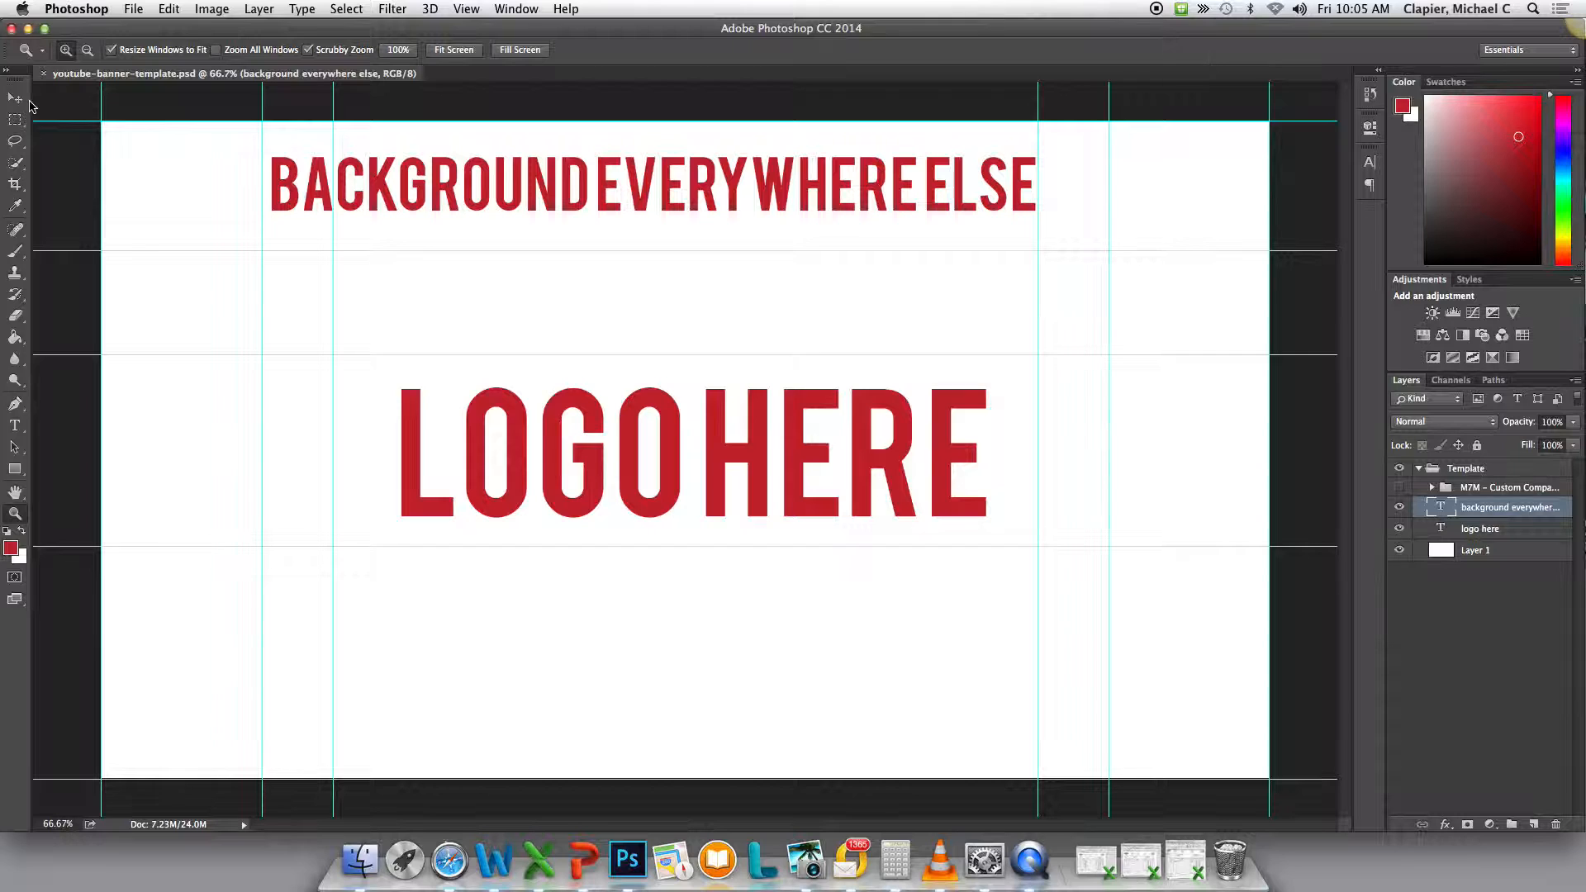
Toggle the visibility of both text layers and the white Layer 1 off, and show all three again.
left_click(14, 100)
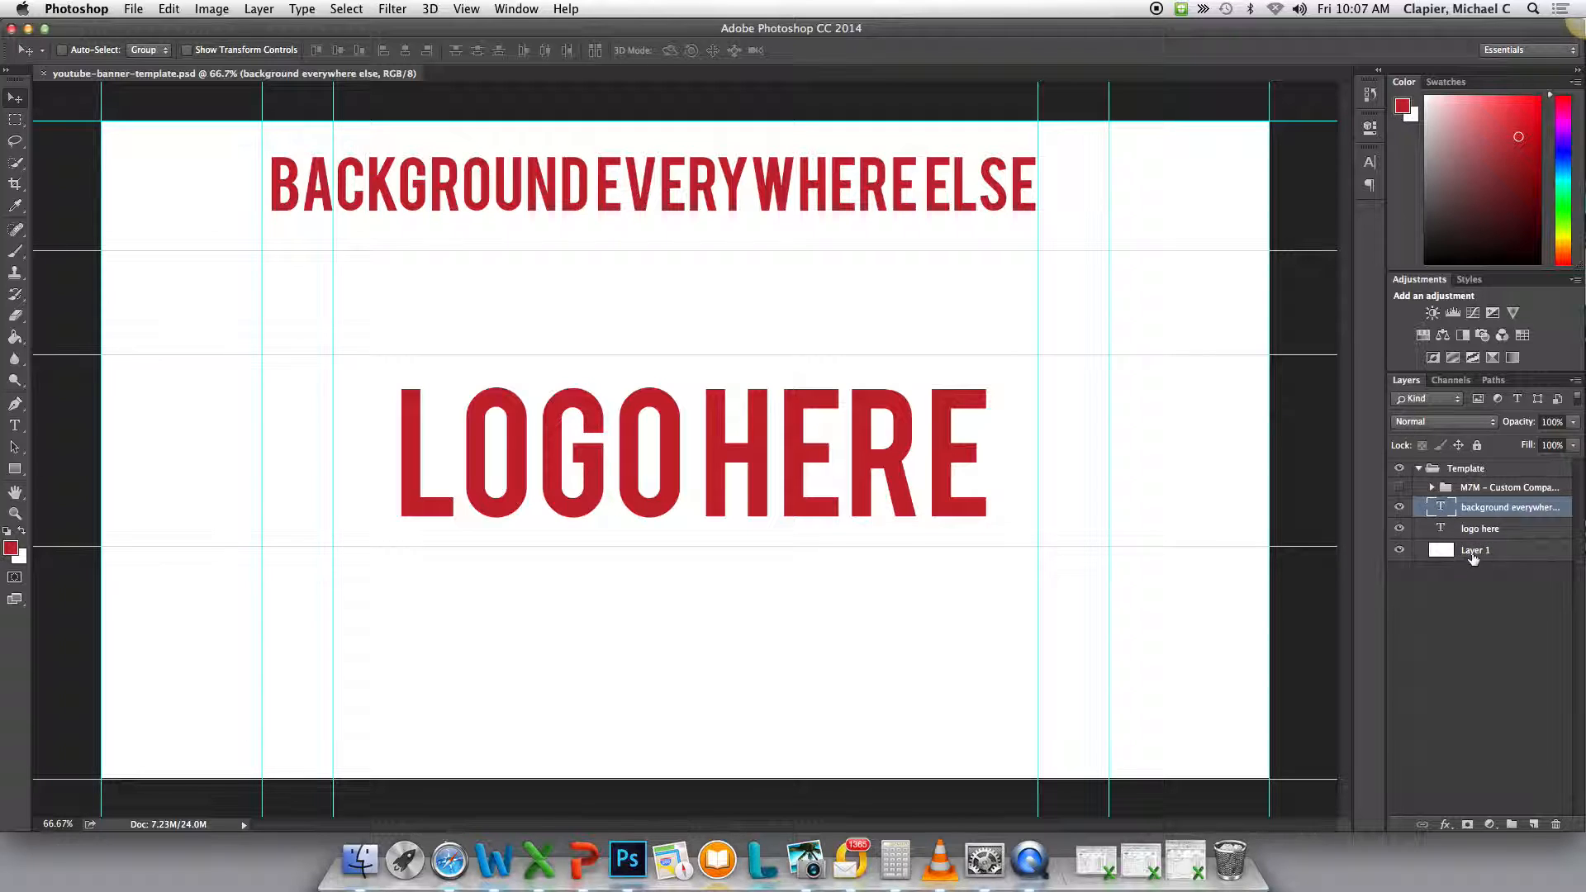
left_click(1400, 507)
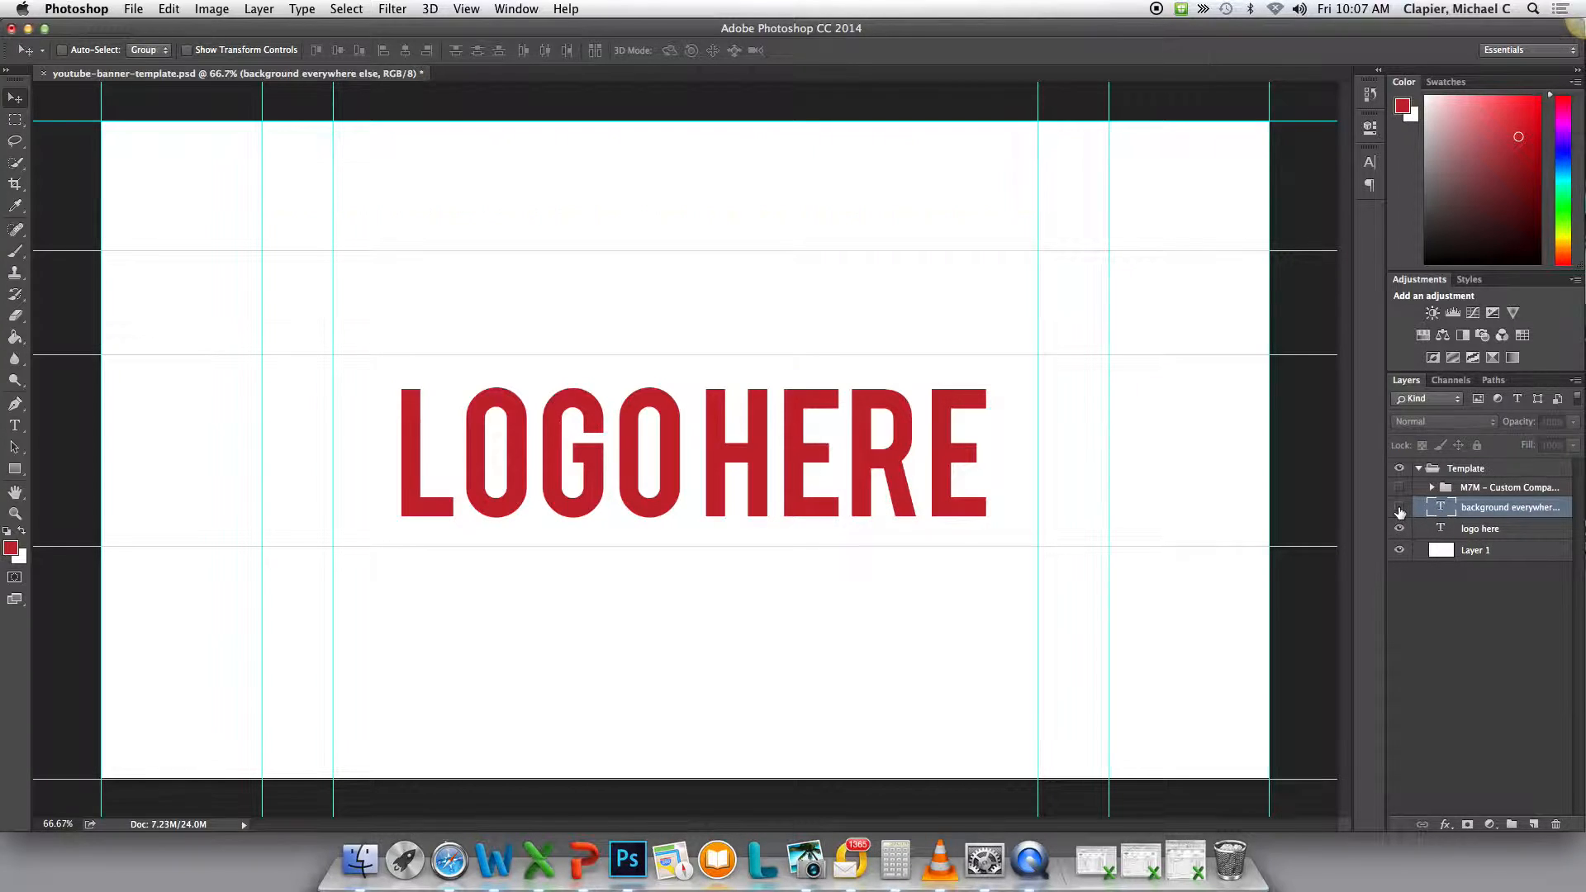
left_click(1399, 509)
left_click(1399, 509)
left_click(1399, 510)
left_click(1400, 513)
left_click(1400, 530)
left_click(1400, 551)
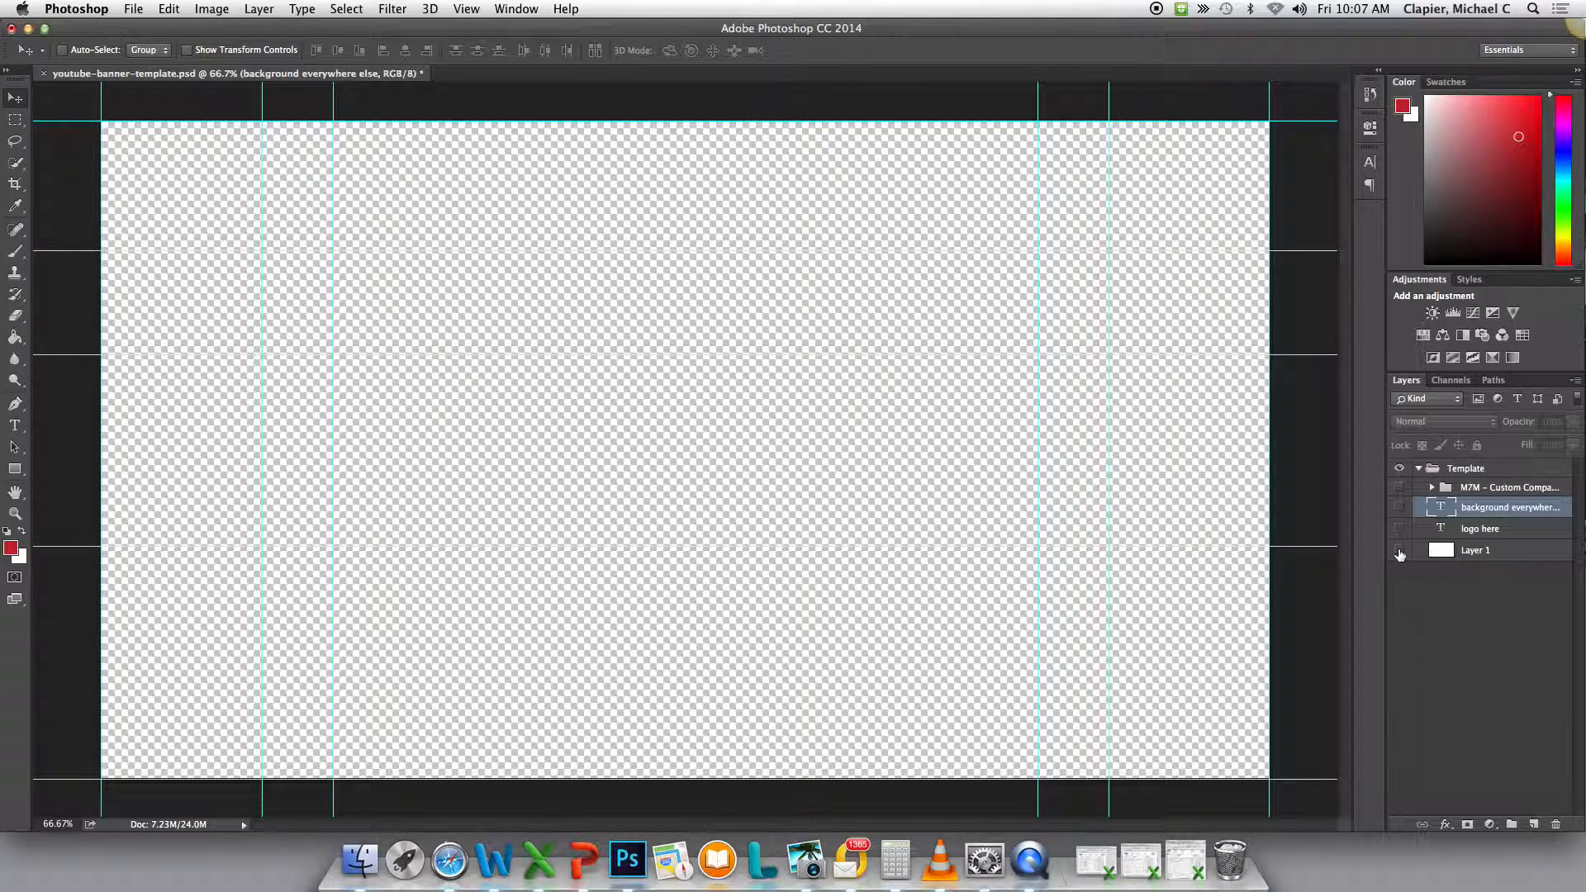
left_click(1400, 551)
left_click(1400, 551)
left_click(1399, 551)
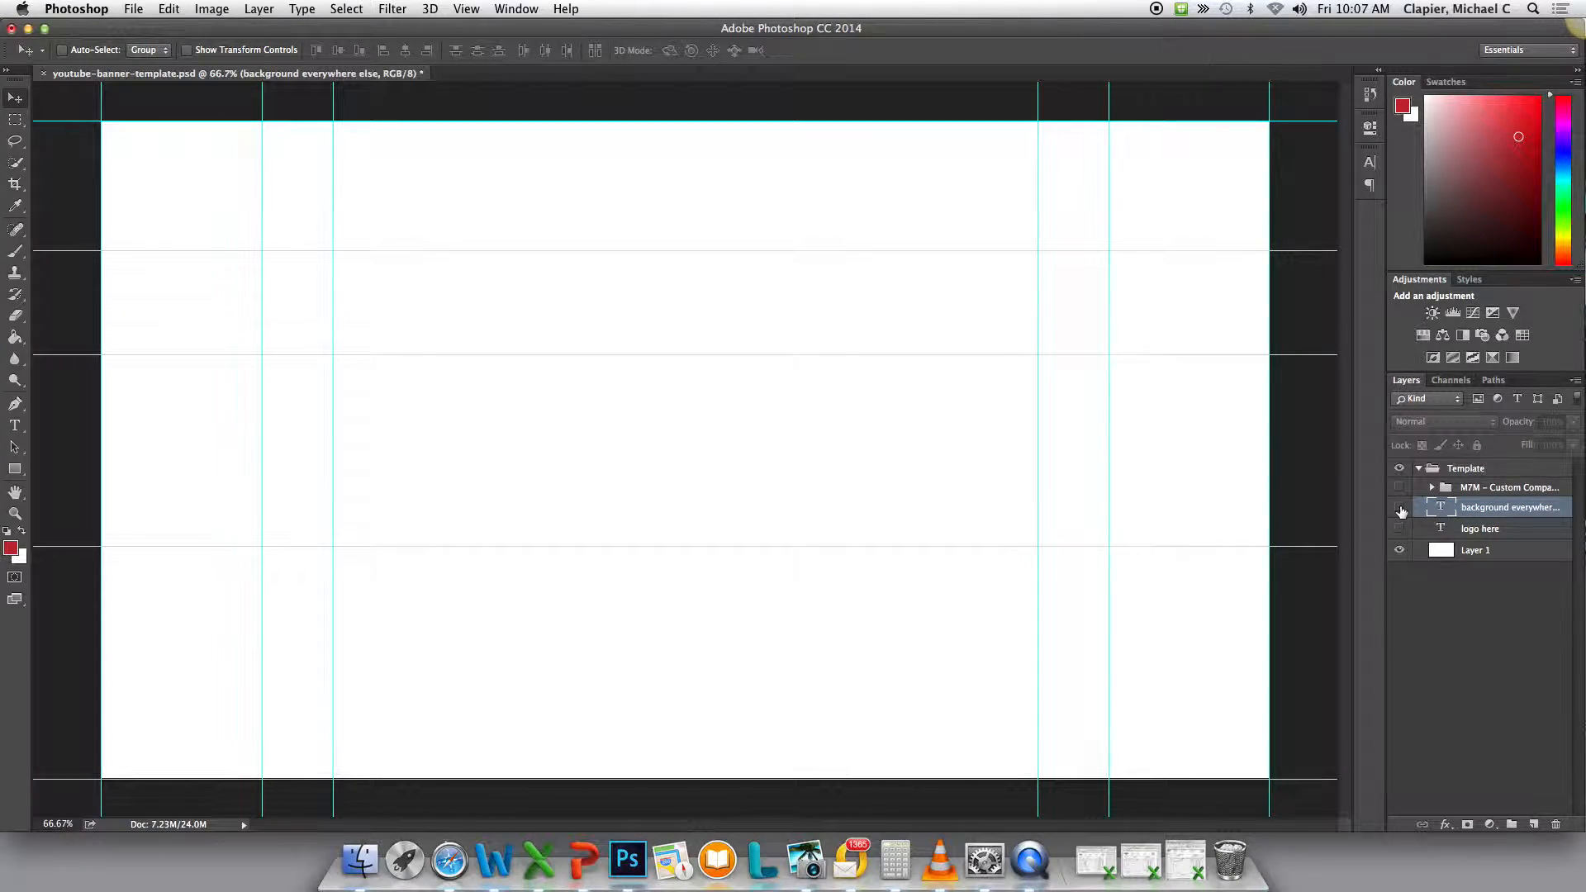
left_click(1399, 508)
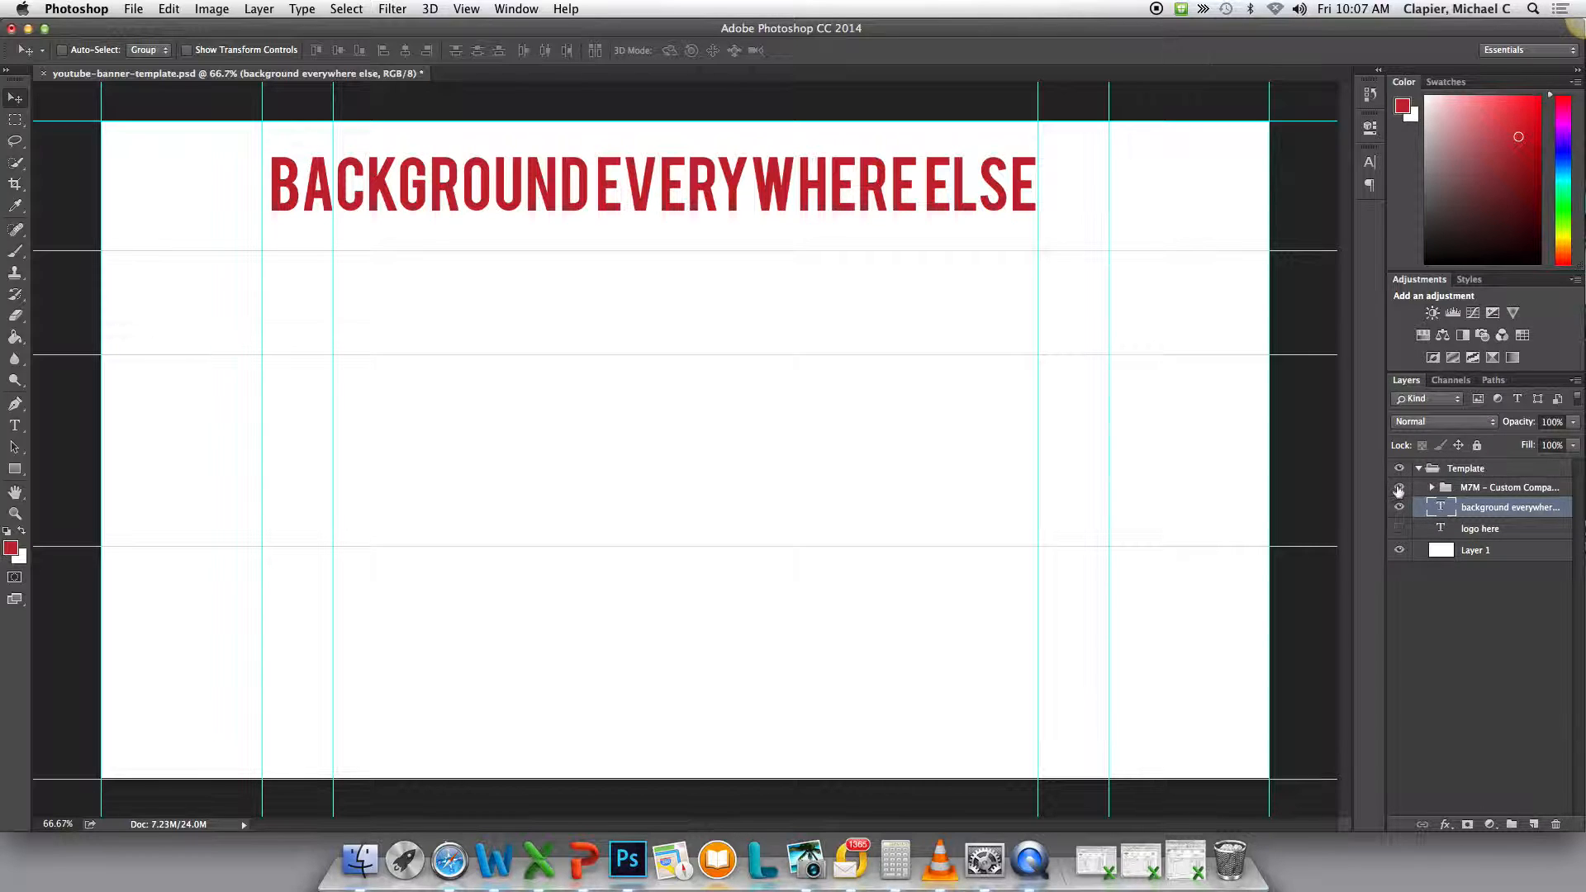
left_click(1400, 530)
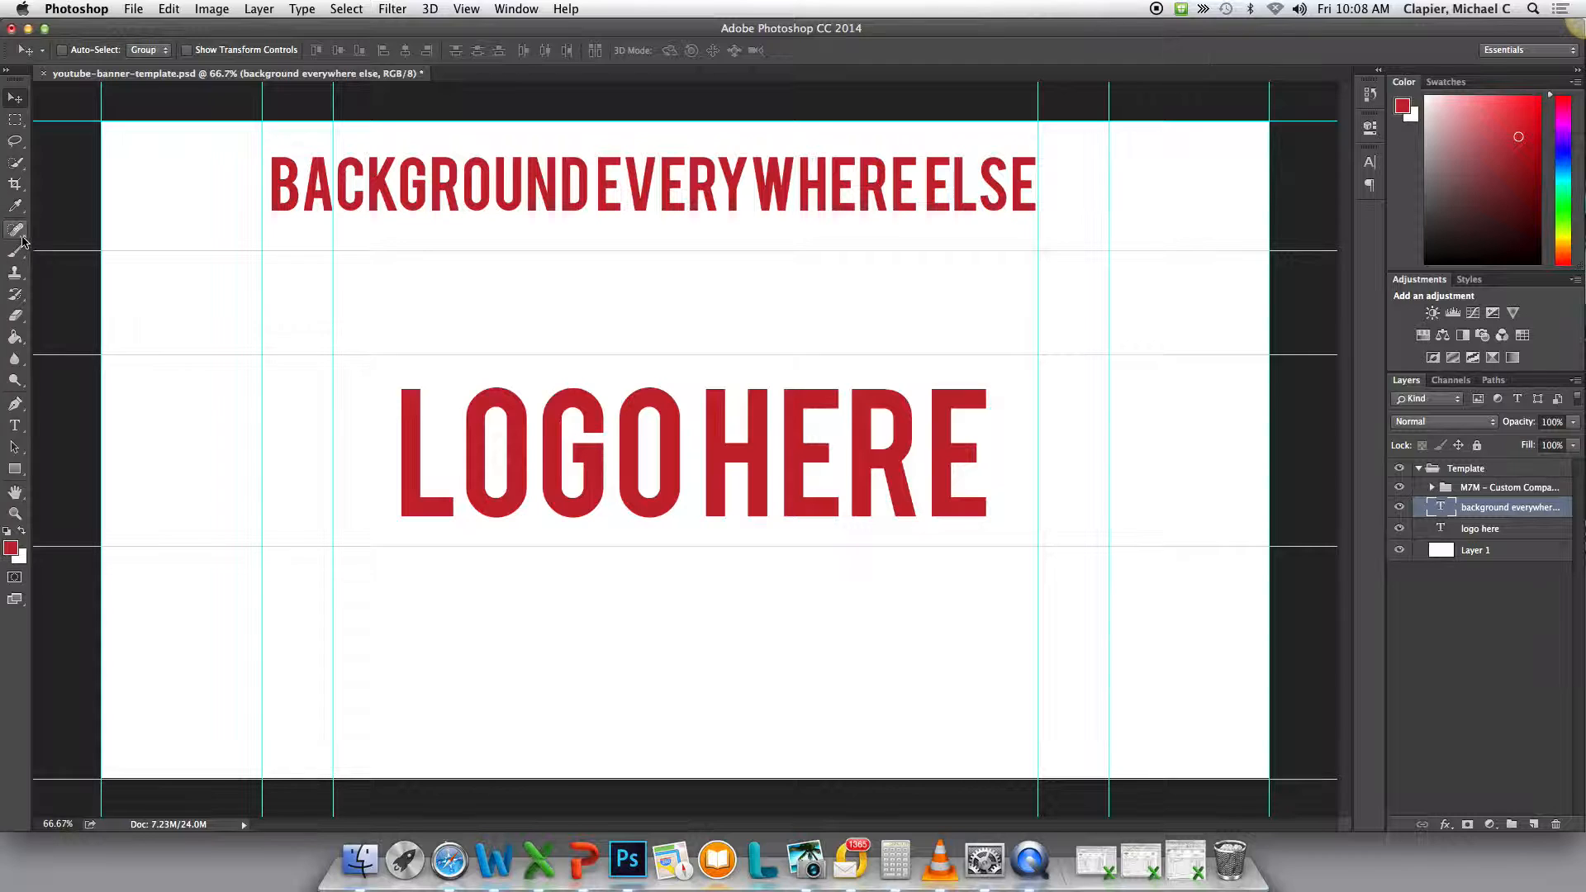
Add a 12 pt "My channel" text above the upper-left part of the logo text.
left_click(15, 427)
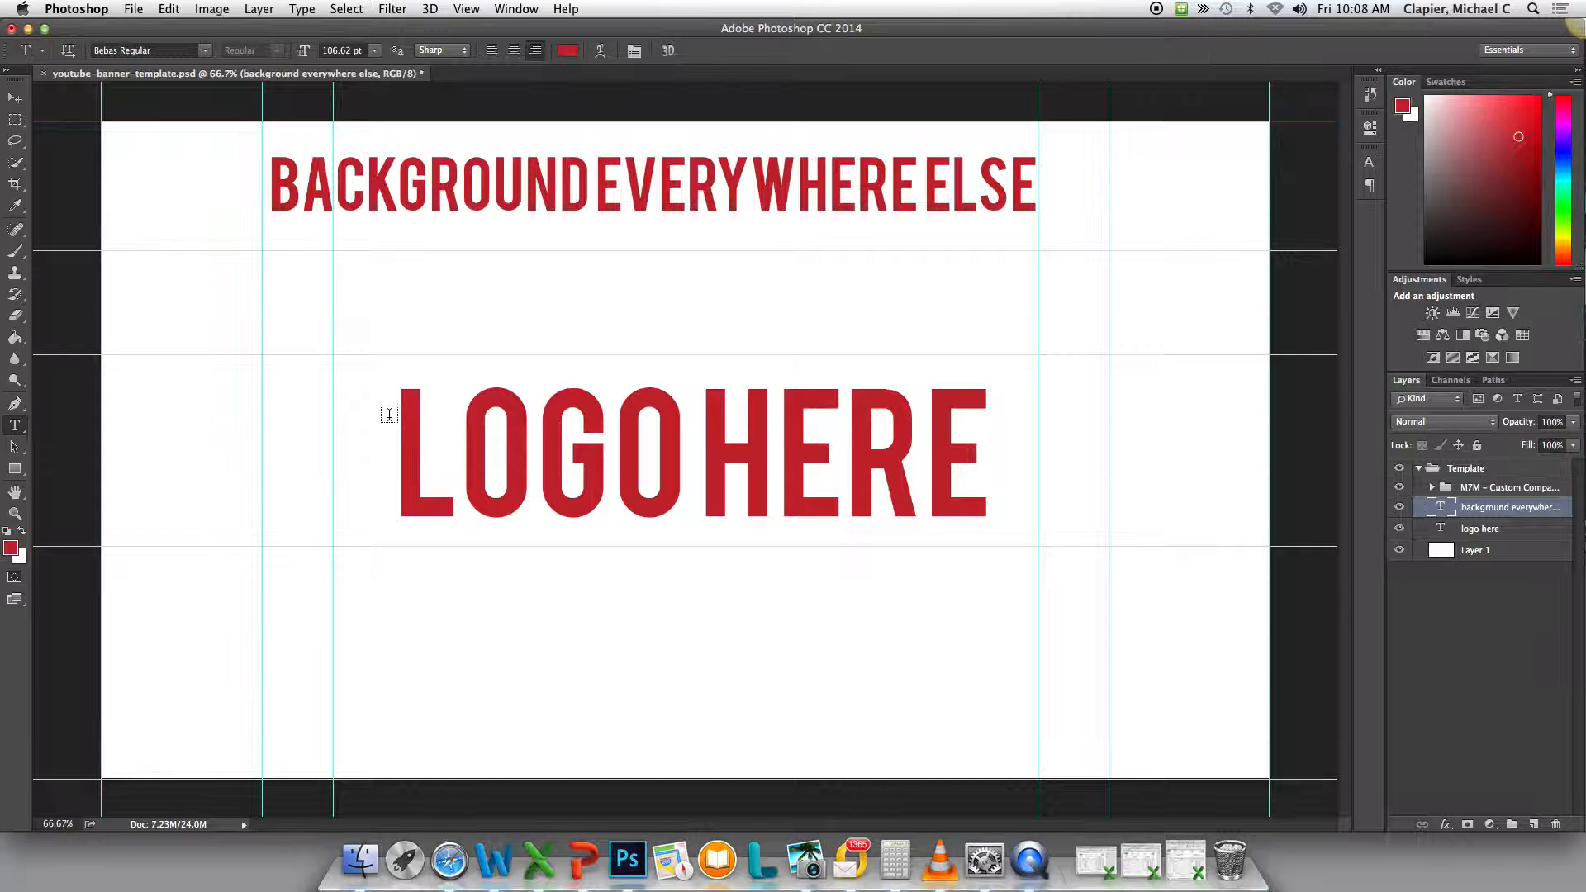
left_click(383, 325)
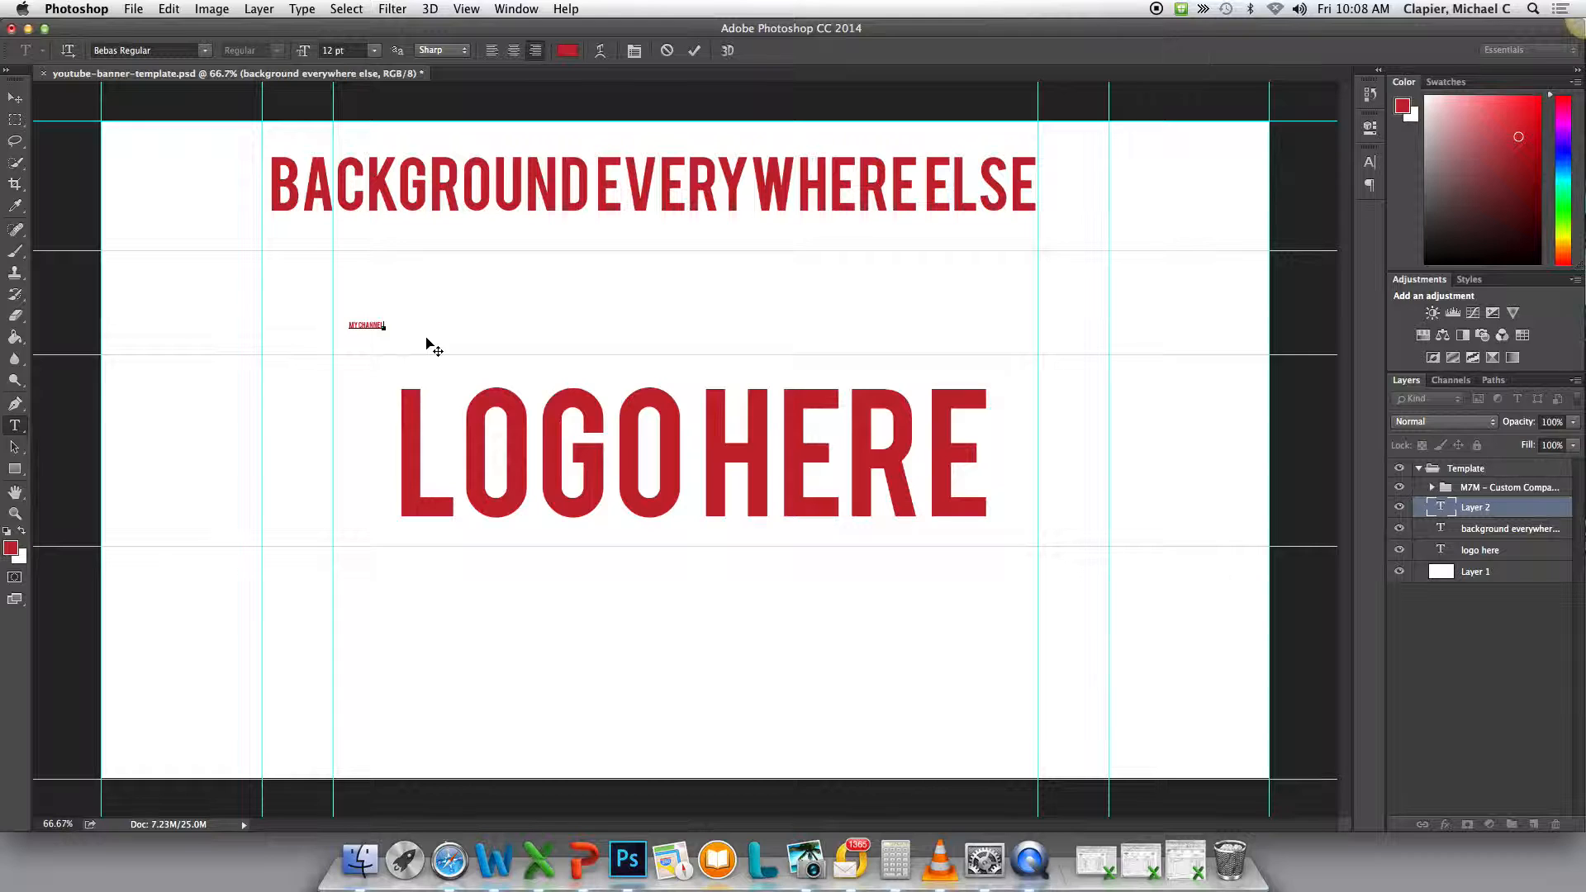
left_click(16, 100)
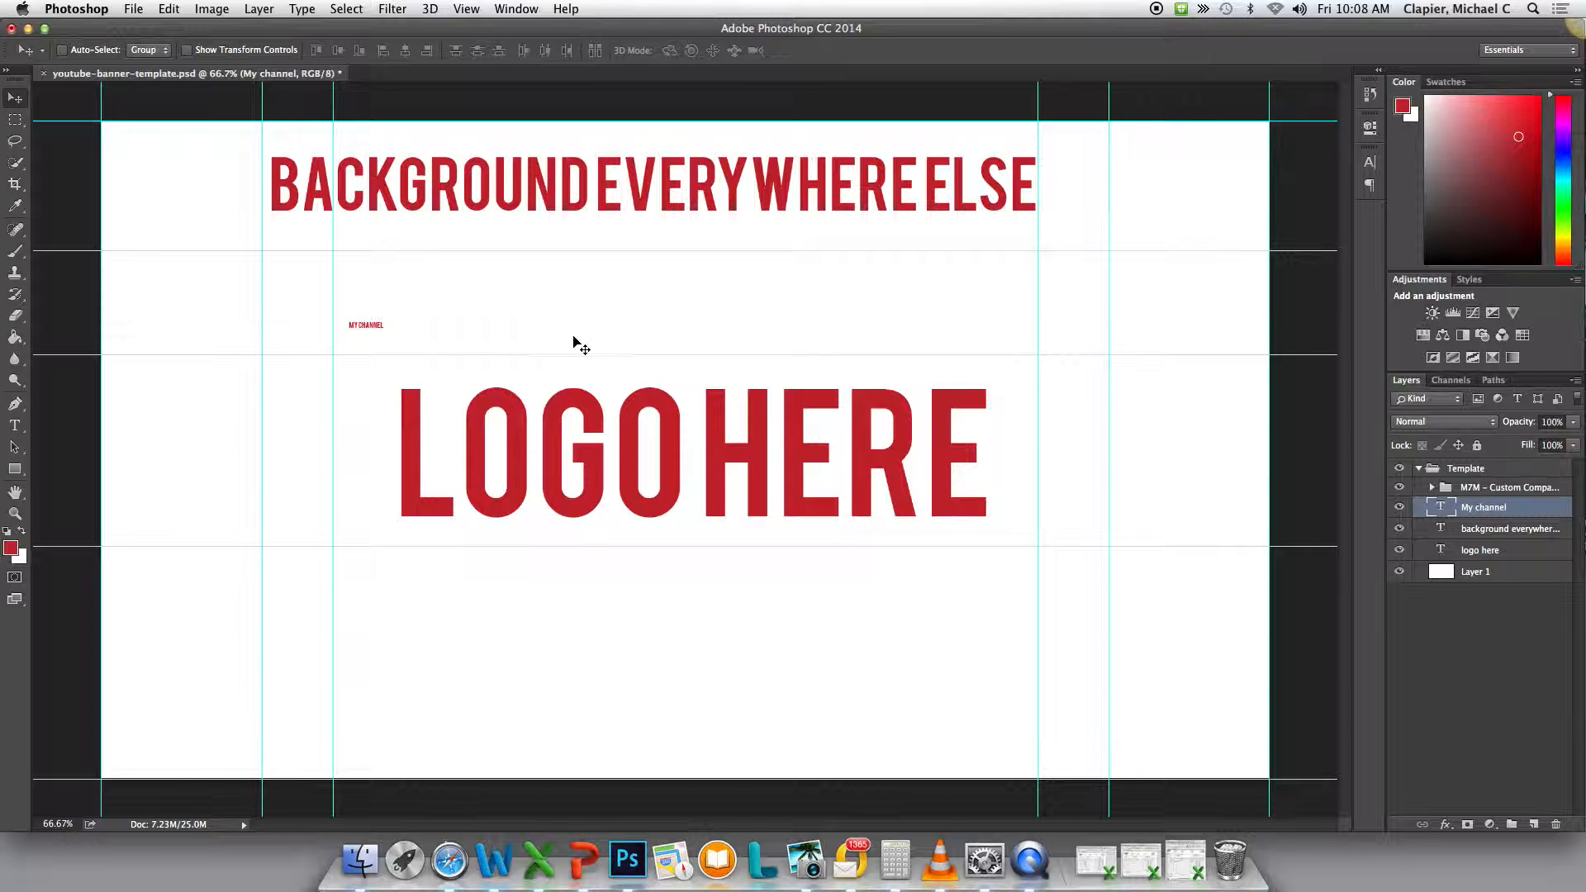
Add a second 12 pt text reading "my channel" and move it above the middle of the logo text.
key("t")
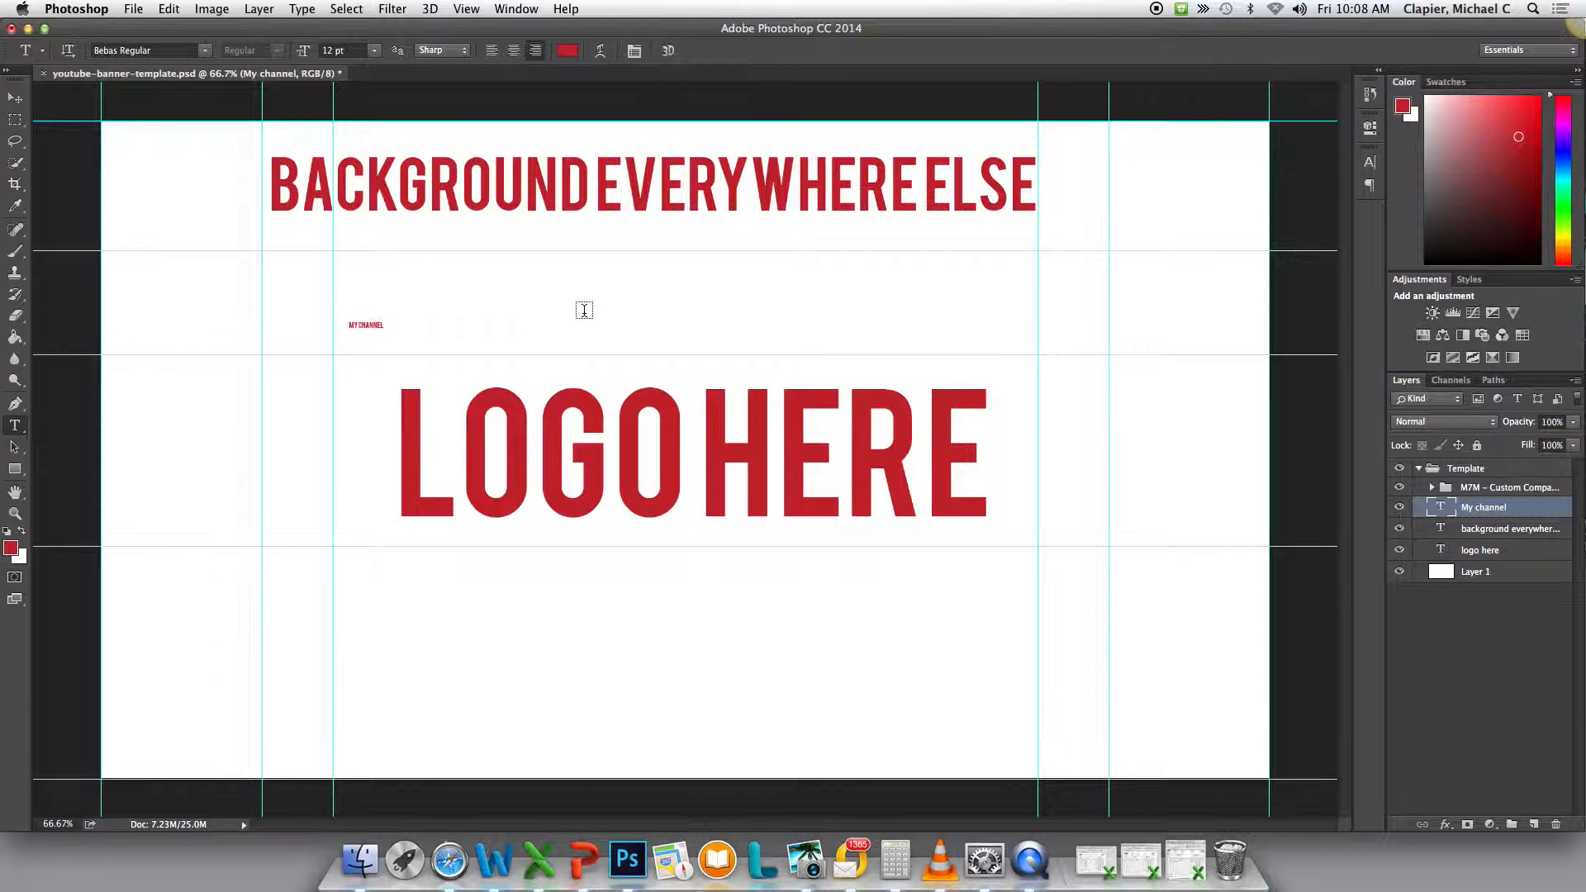
left_click(584, 310)
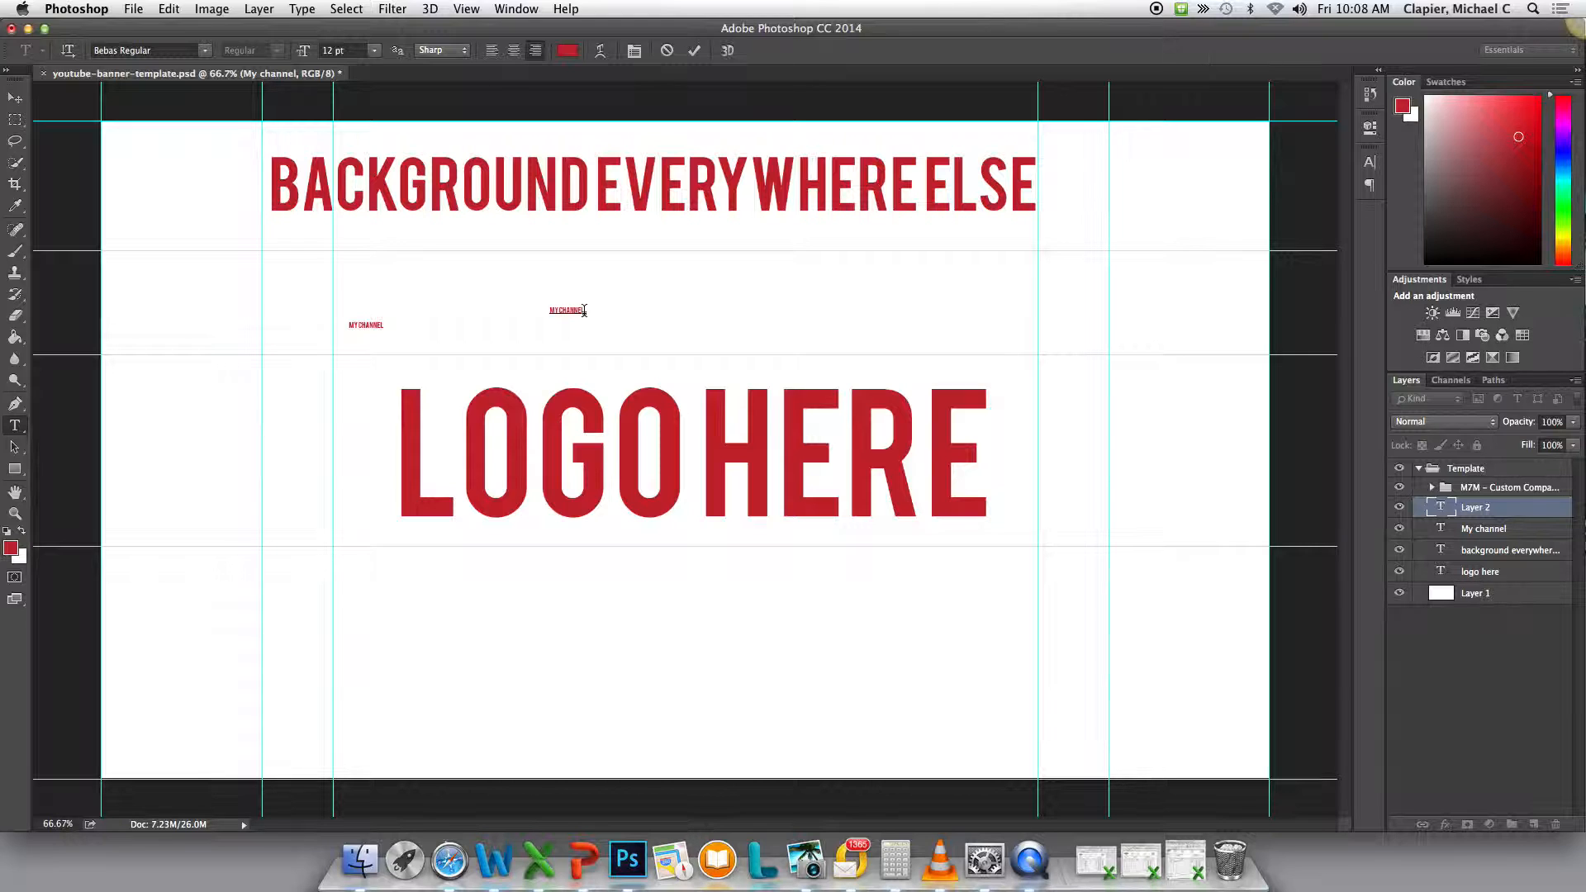
left_click(15, 98)
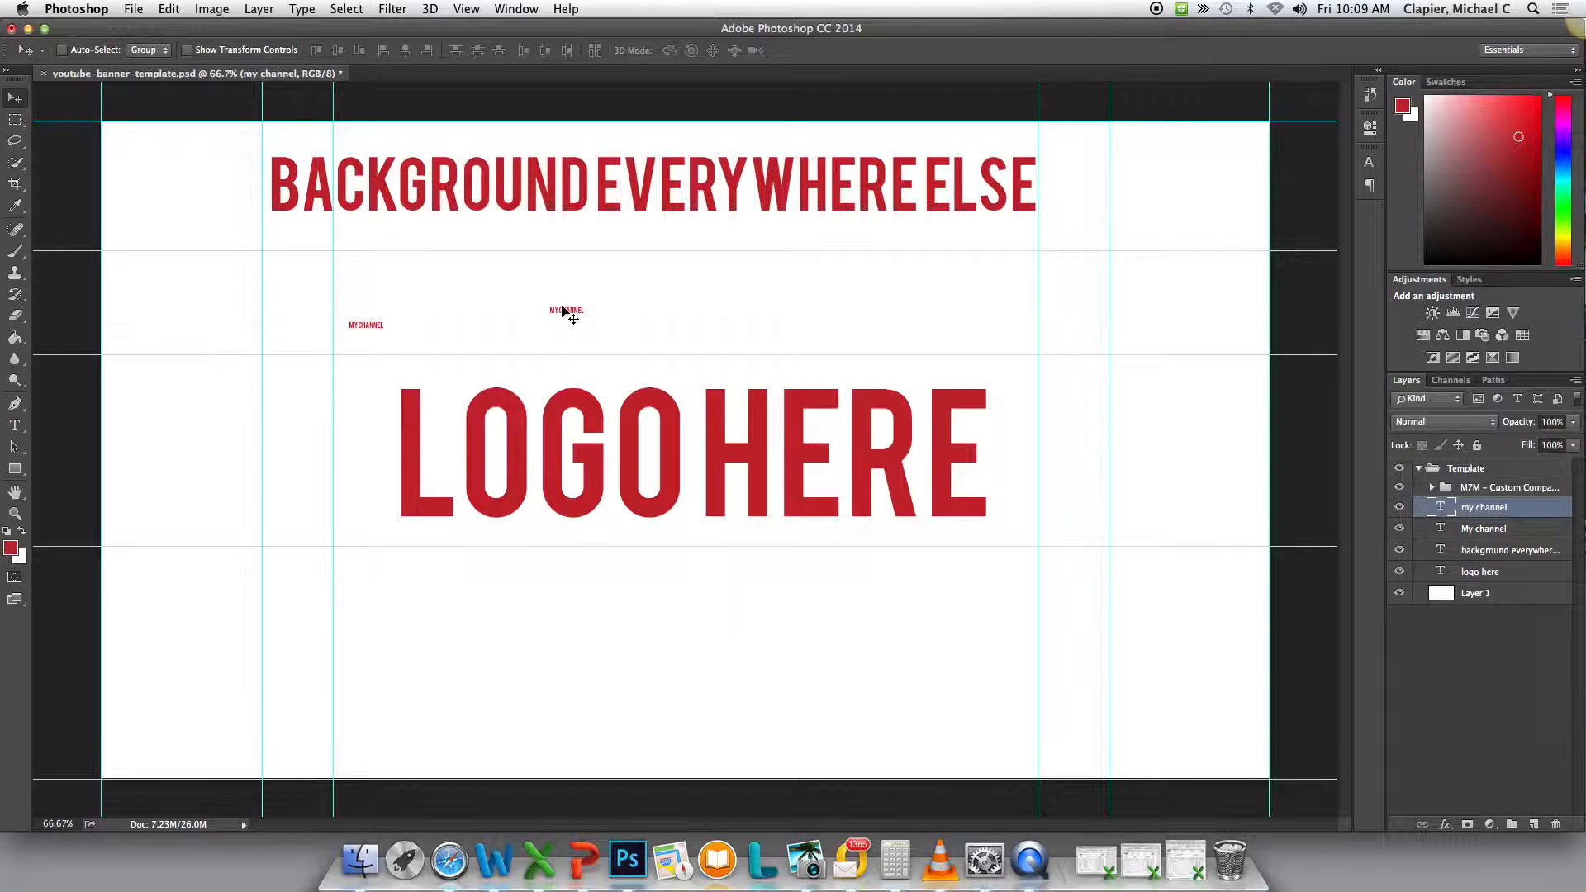
left_click_drag(570, 313, 674, 306)
left_click_drag(673, 306, 673, 305)
Scale the second "my channel" text up proportionally to about 995% and apply the transformation.
key("super+t")
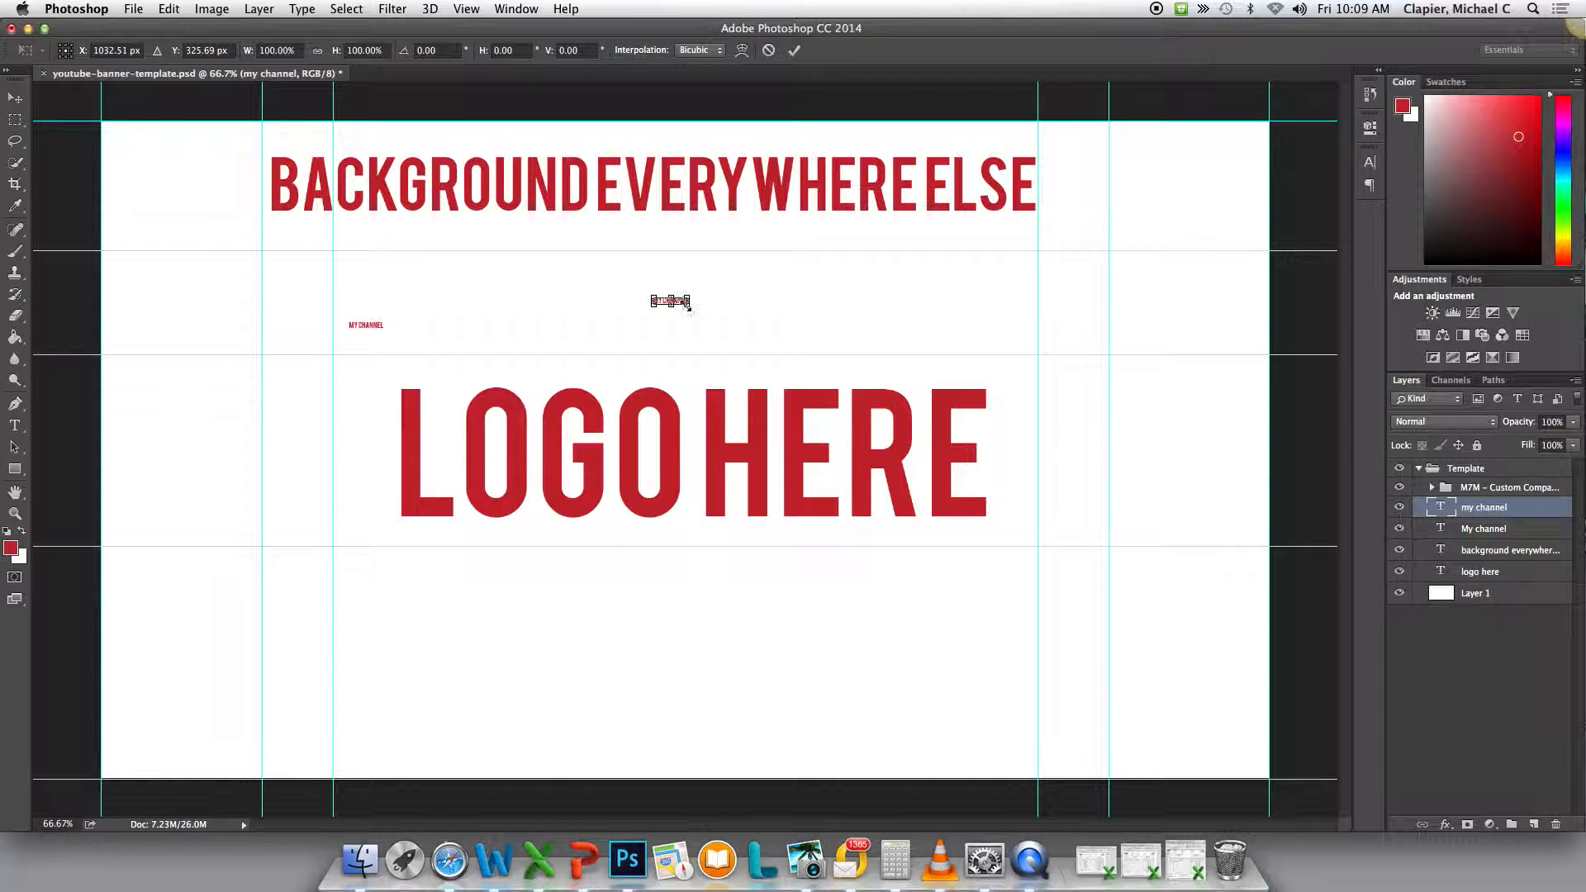
left_click_drag(690, 309, 689, 353)
left_click_drag(851, 384, 726, 364)
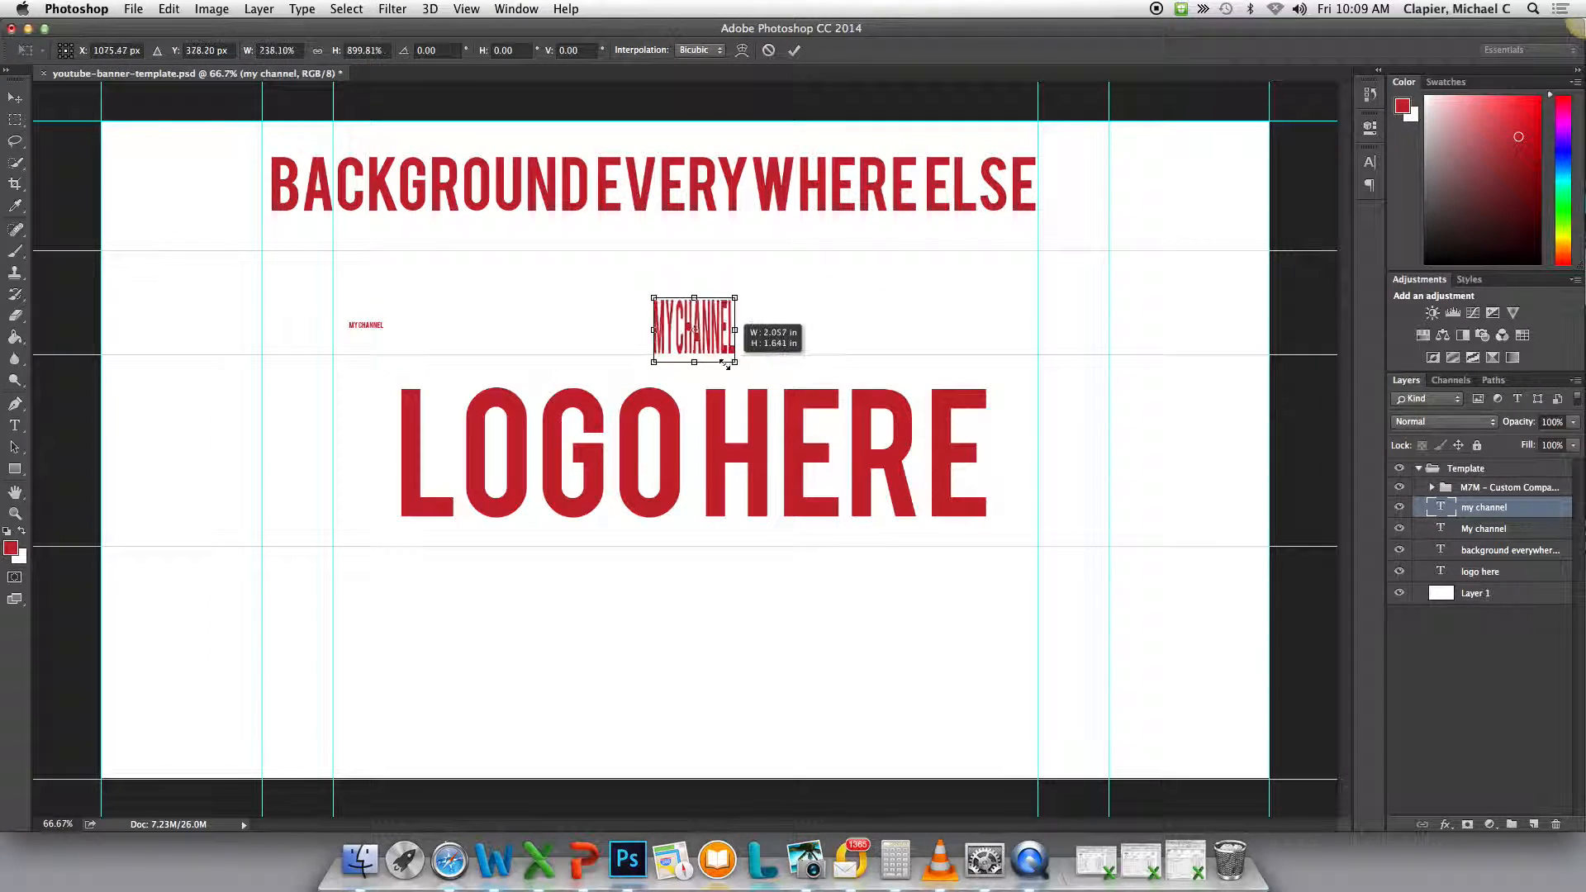
left_click_drag(879, 429, 913, 454)
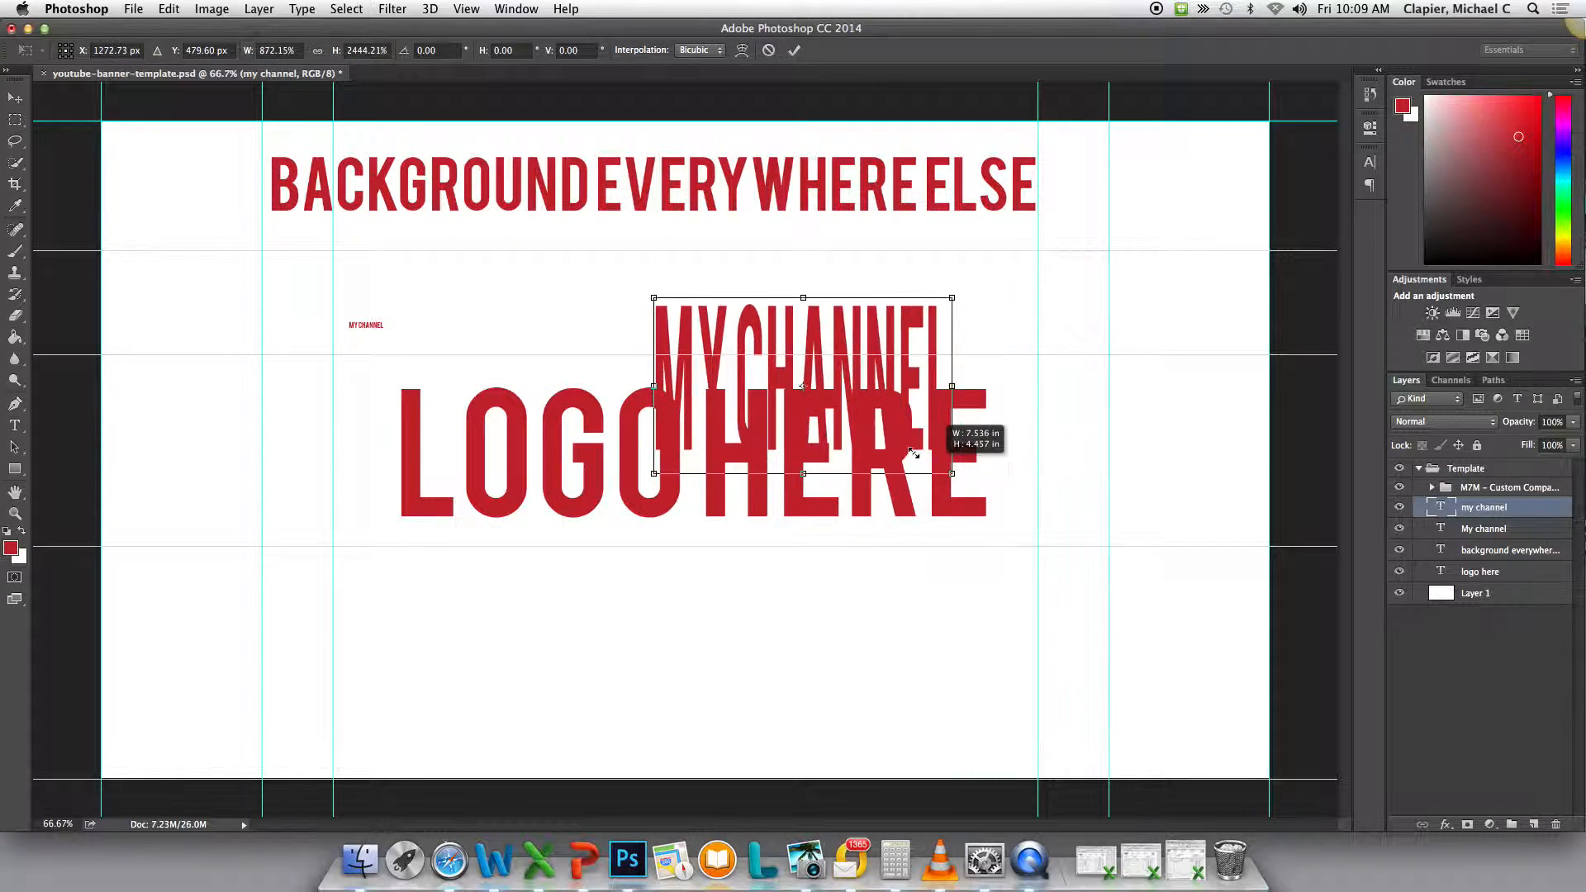
left_click_drag(757, 374, 934, 571)
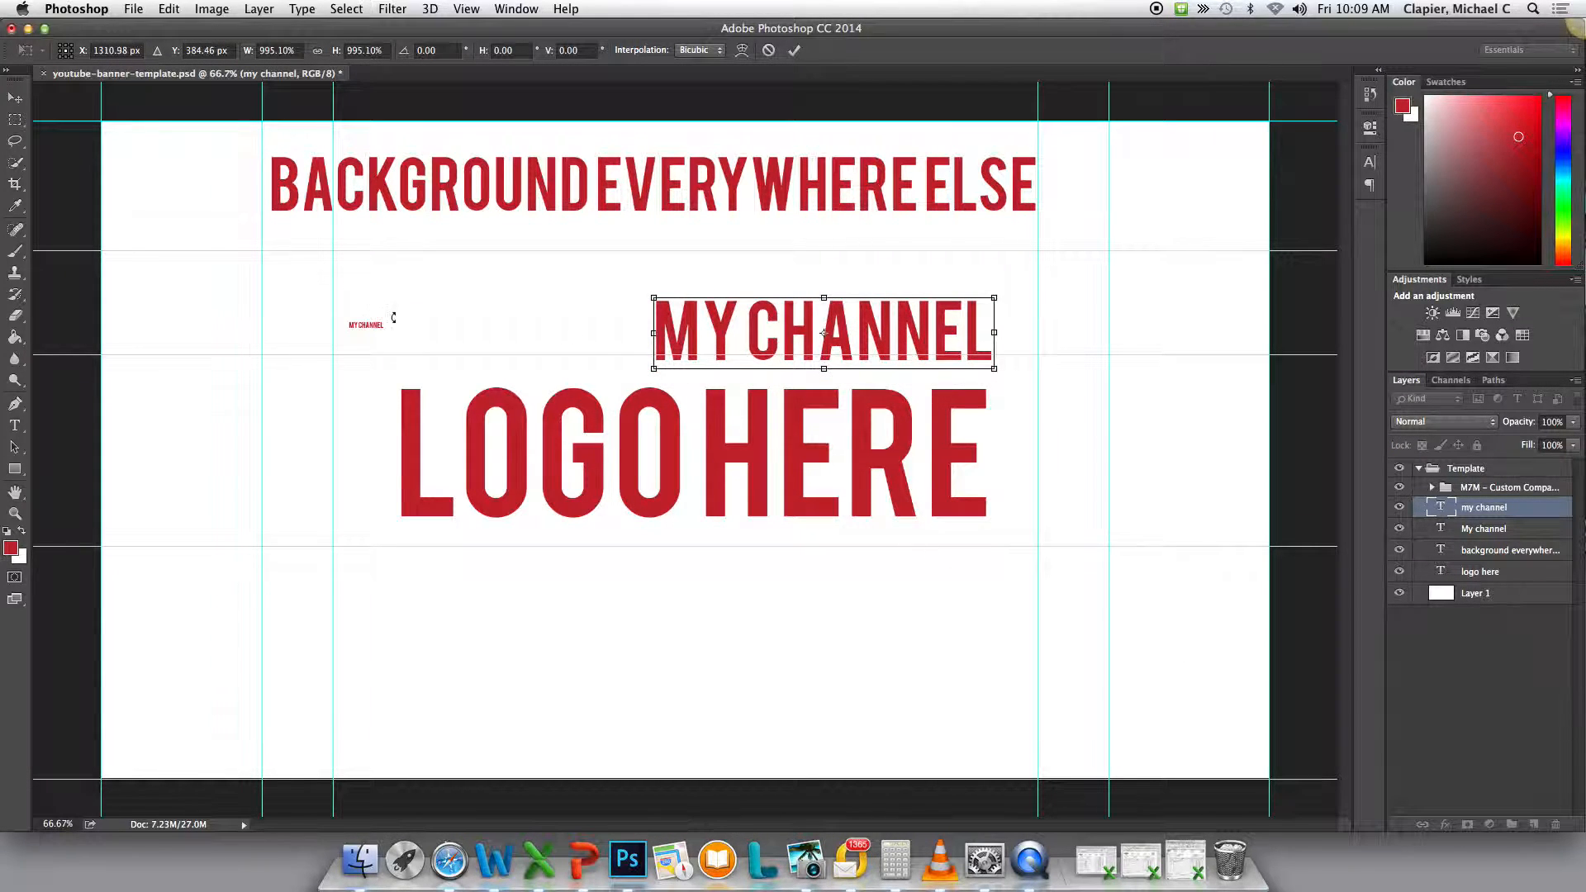
left_click(15, 98)
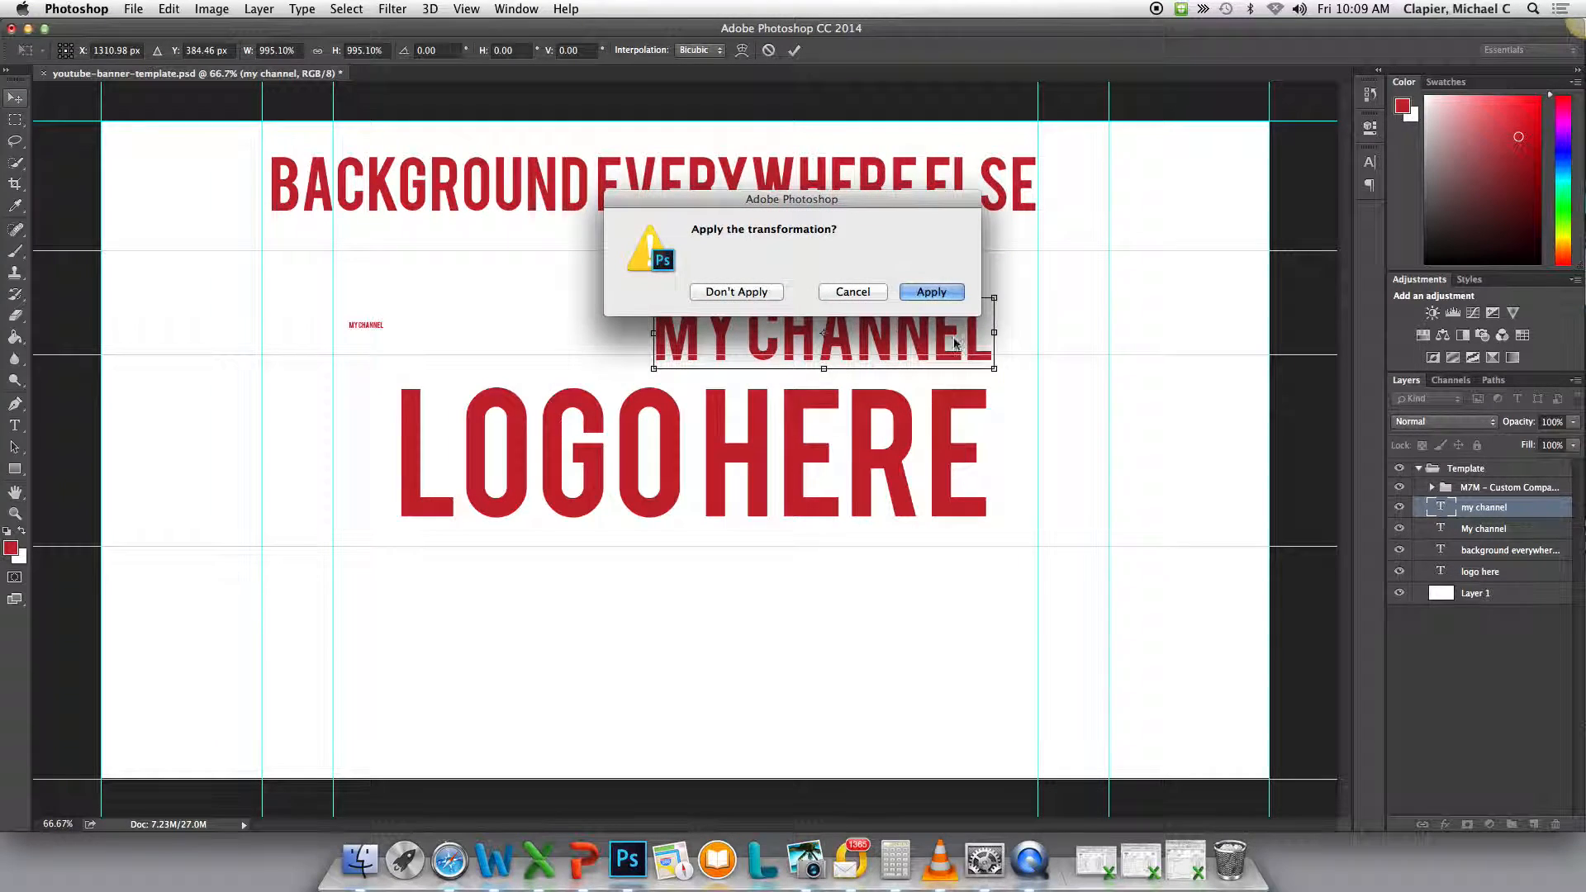
left_click(929, 294)
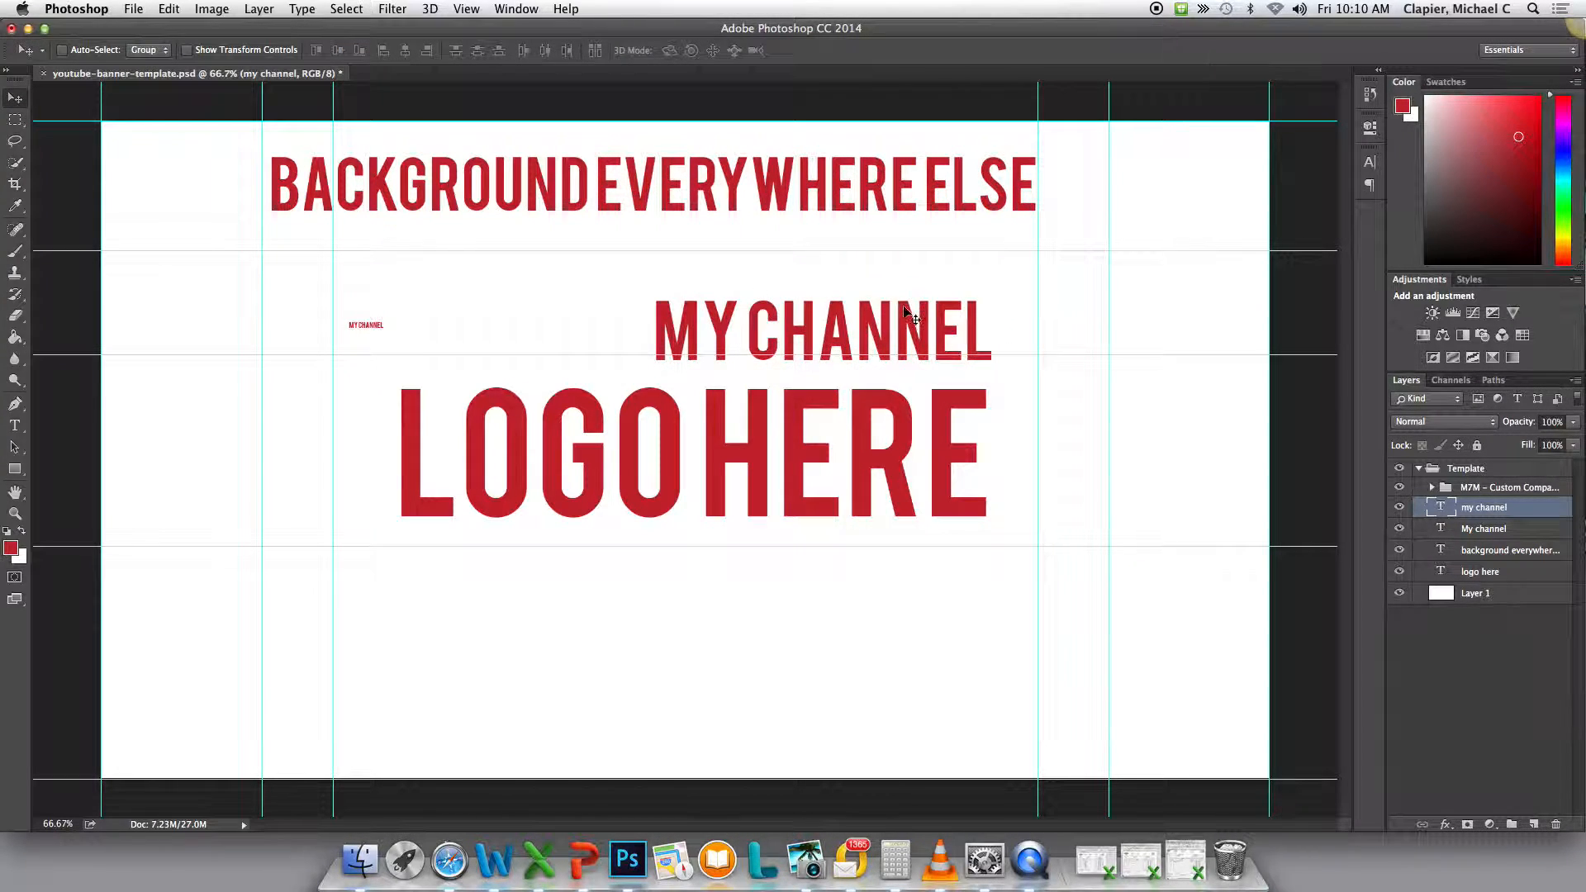
Hide the "logo here" layer and move the enlarged "my channel" text into the banner's central logo area.
left_click_drag(905, 327, 767, 304)
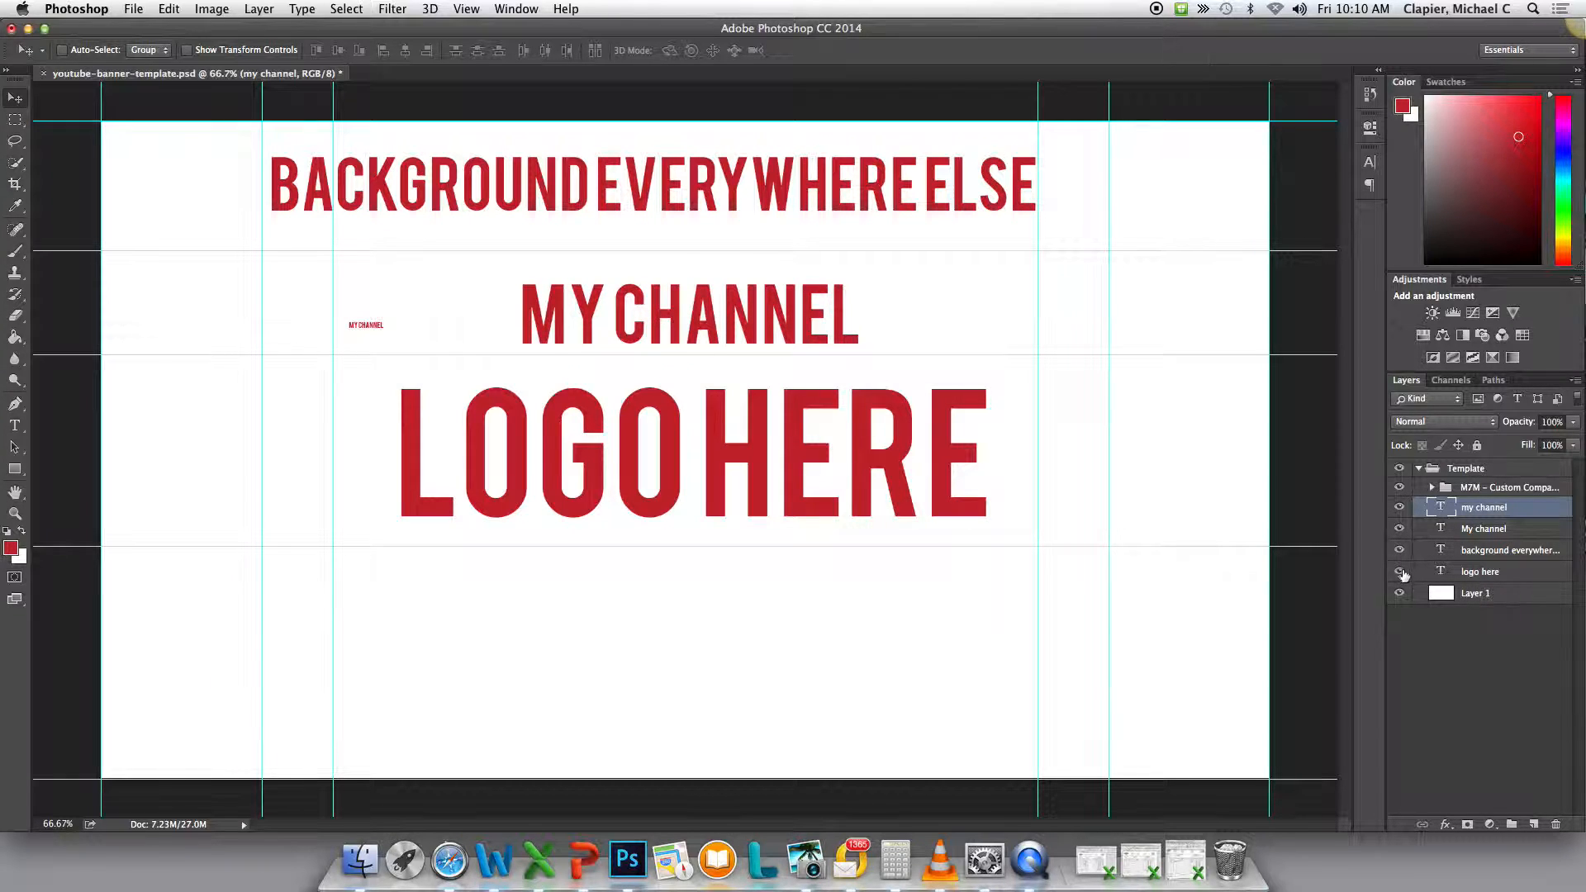
left_click(1400, 573)
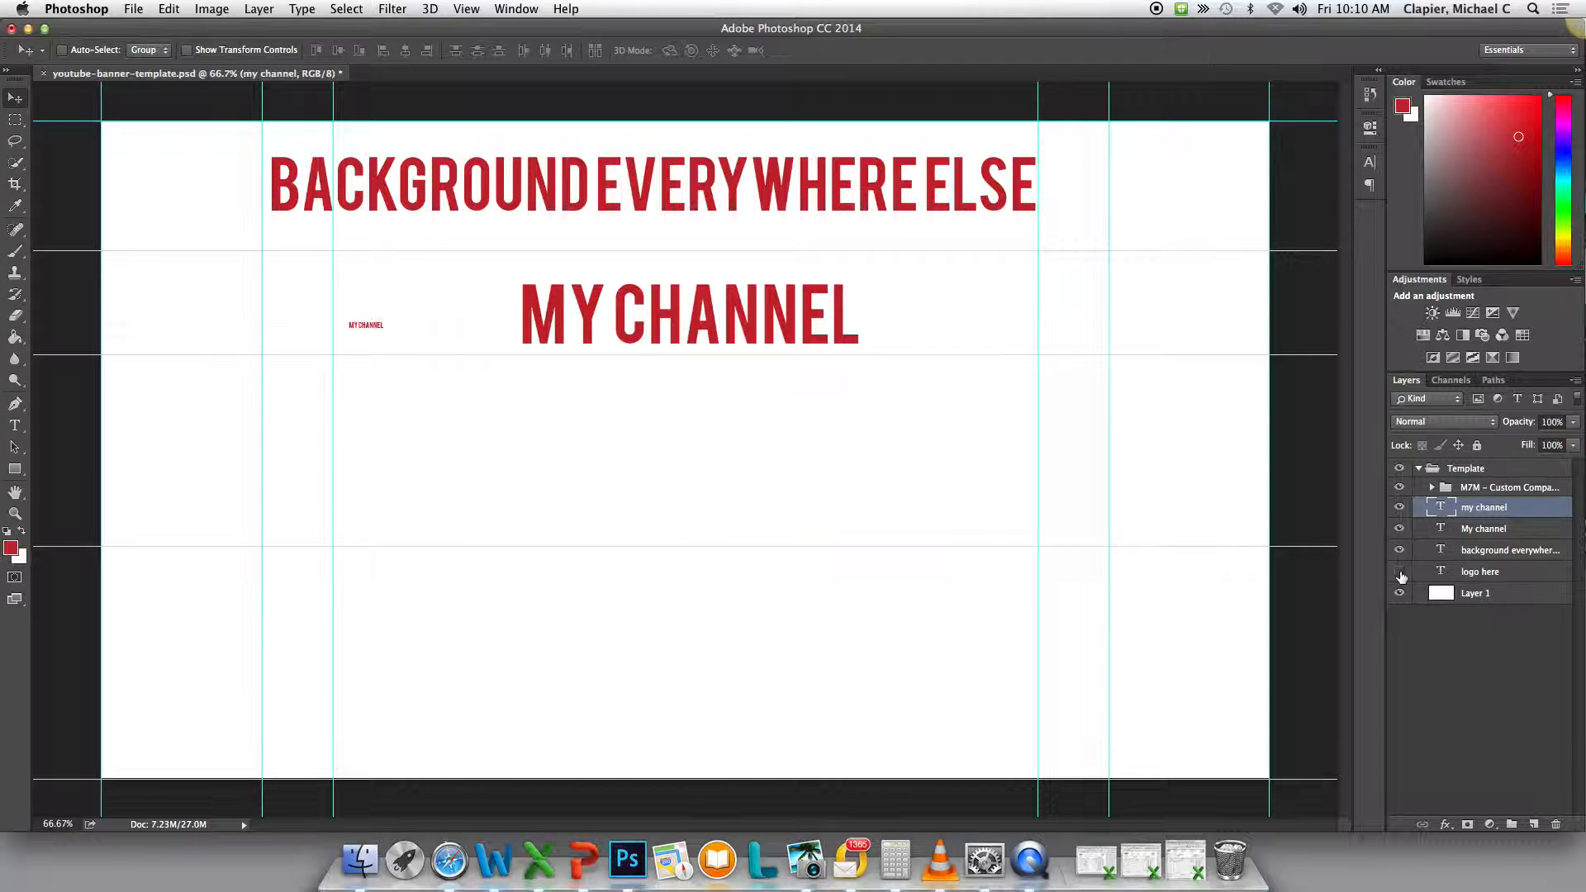
left_click_drag(734, 343, 746, 457)
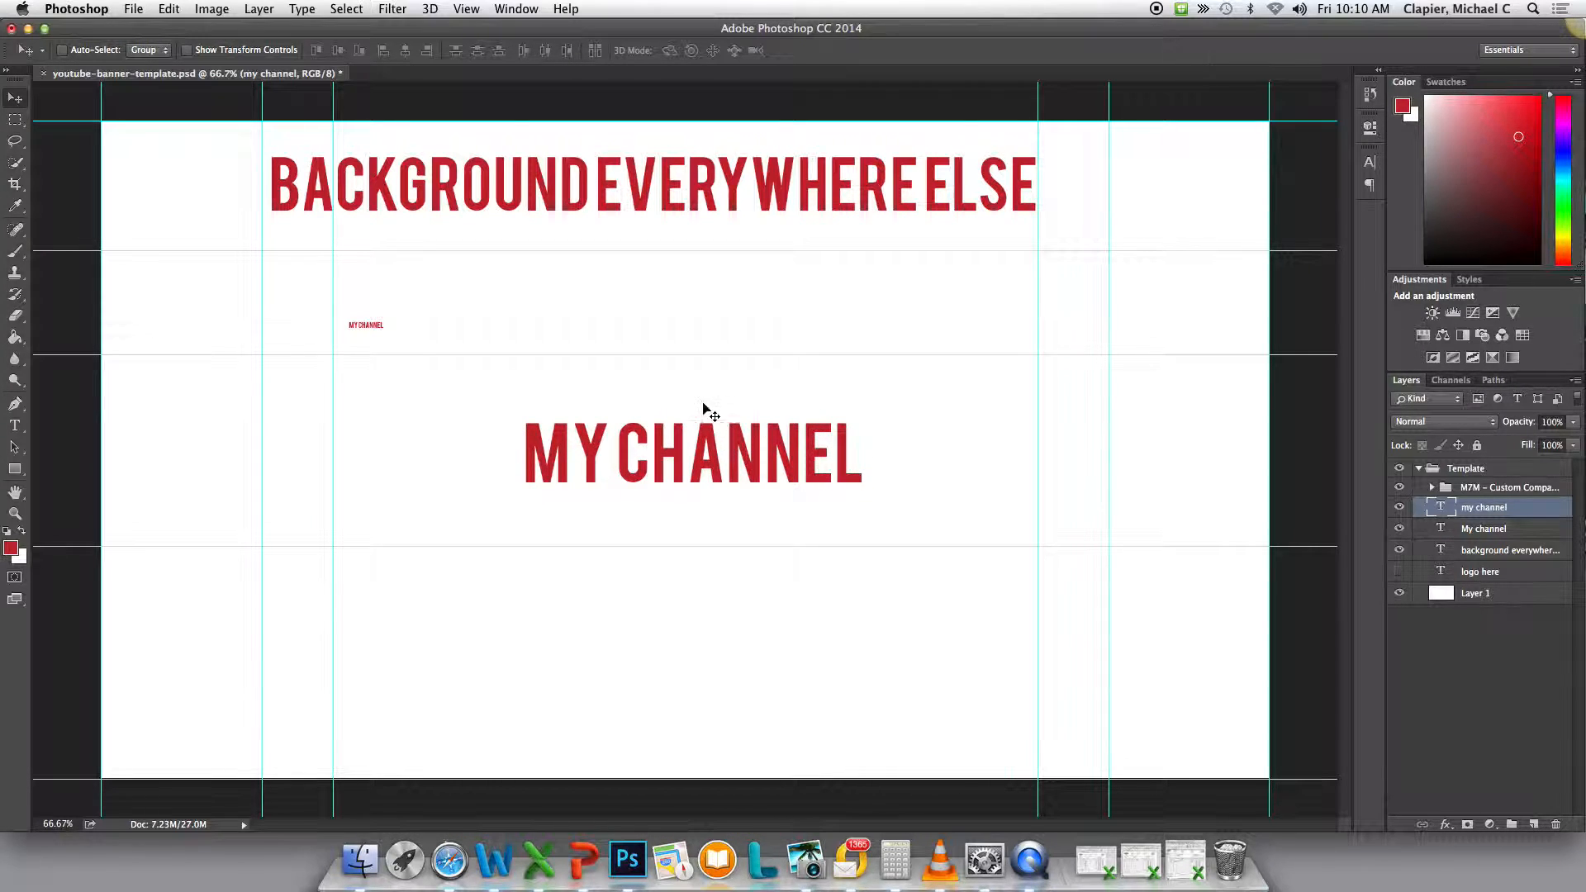
left_click_drag(708, 453, 715, 454)
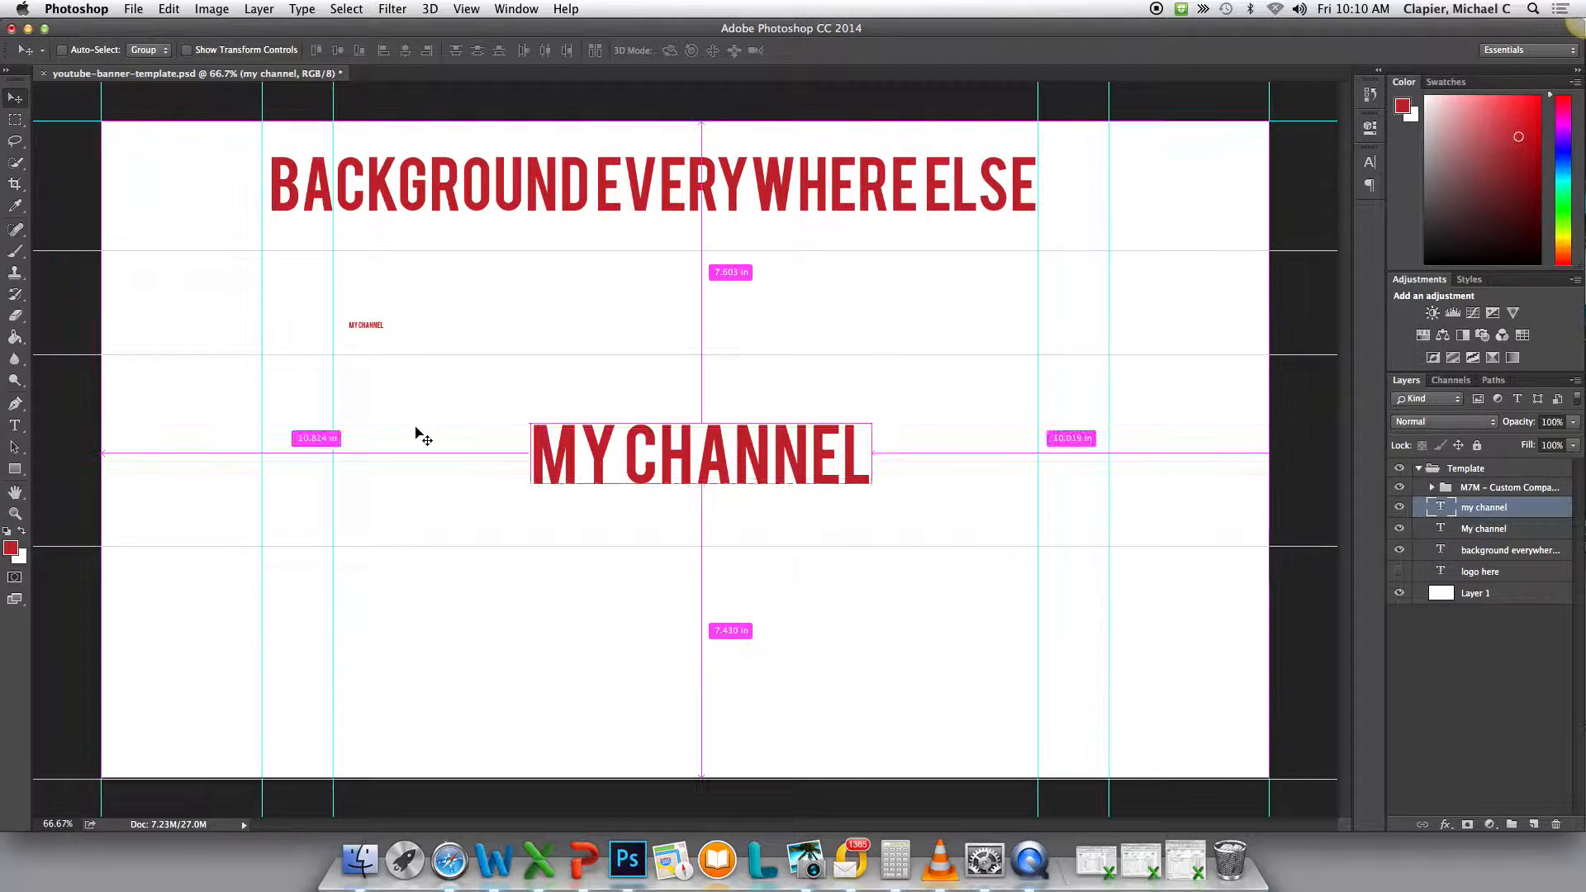
Switch to Safari, examine the banner on the Granger High School YouTube channel, and return to Photoshop.
key("super+Tab")
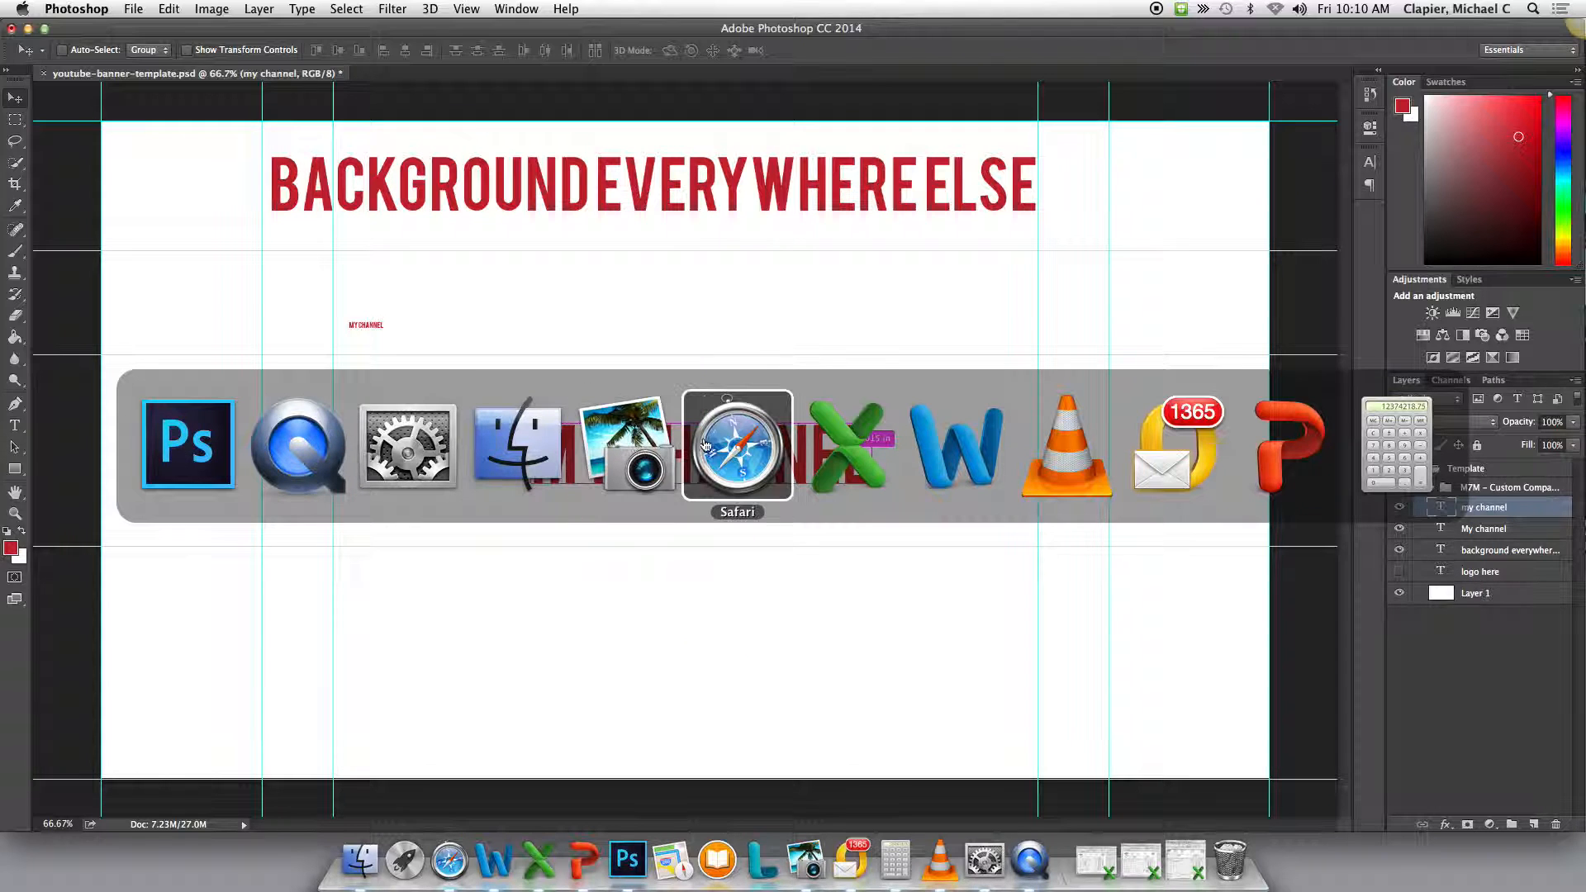
left_click(759, 449)
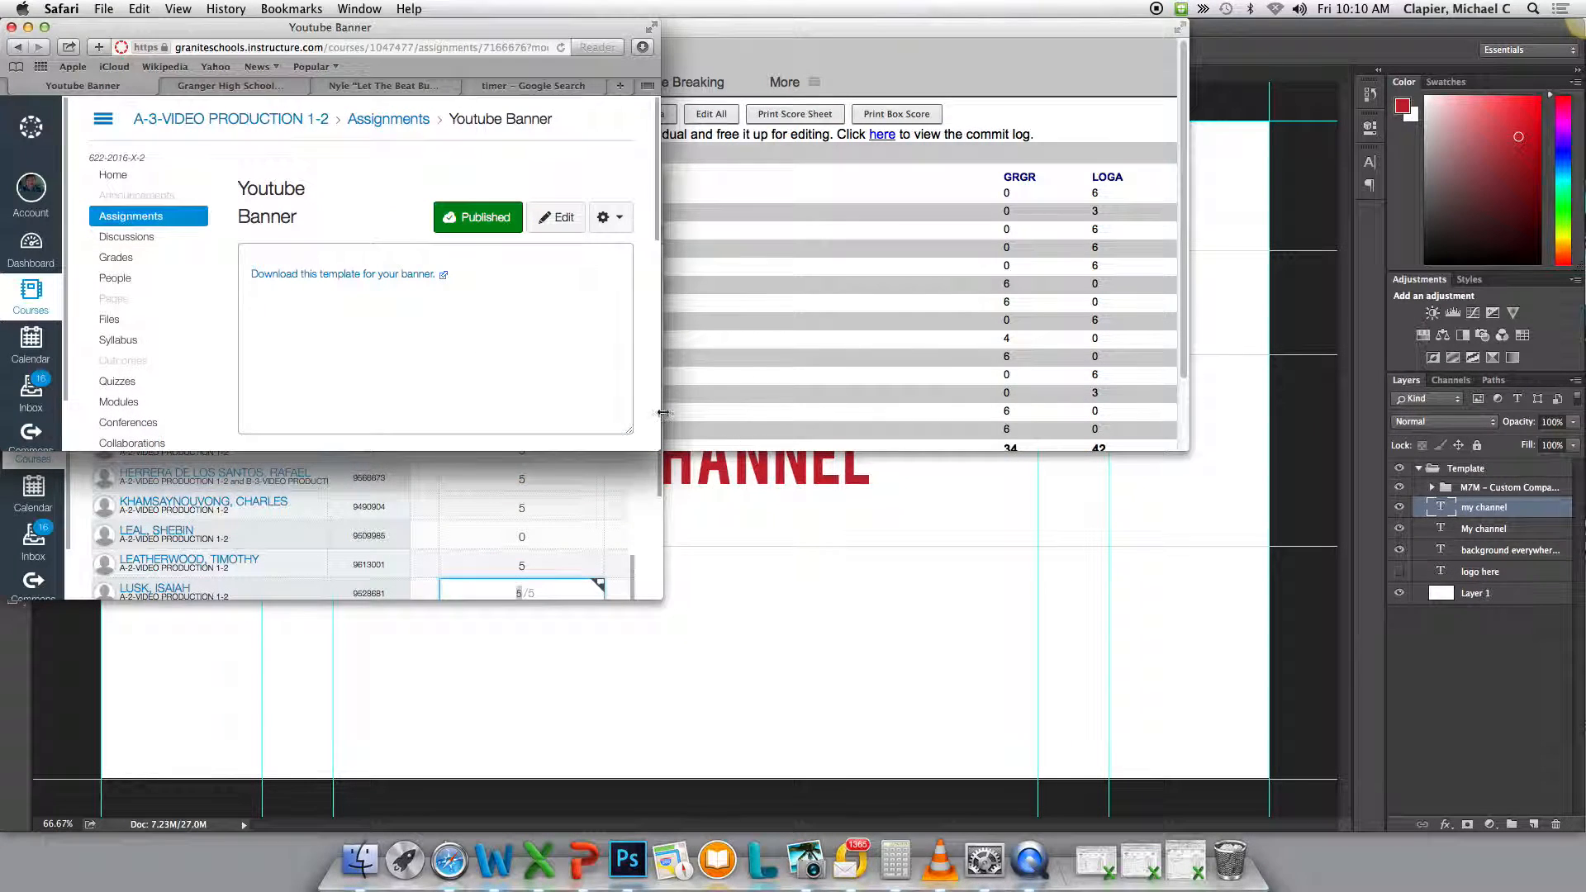
left_click(237, 86)
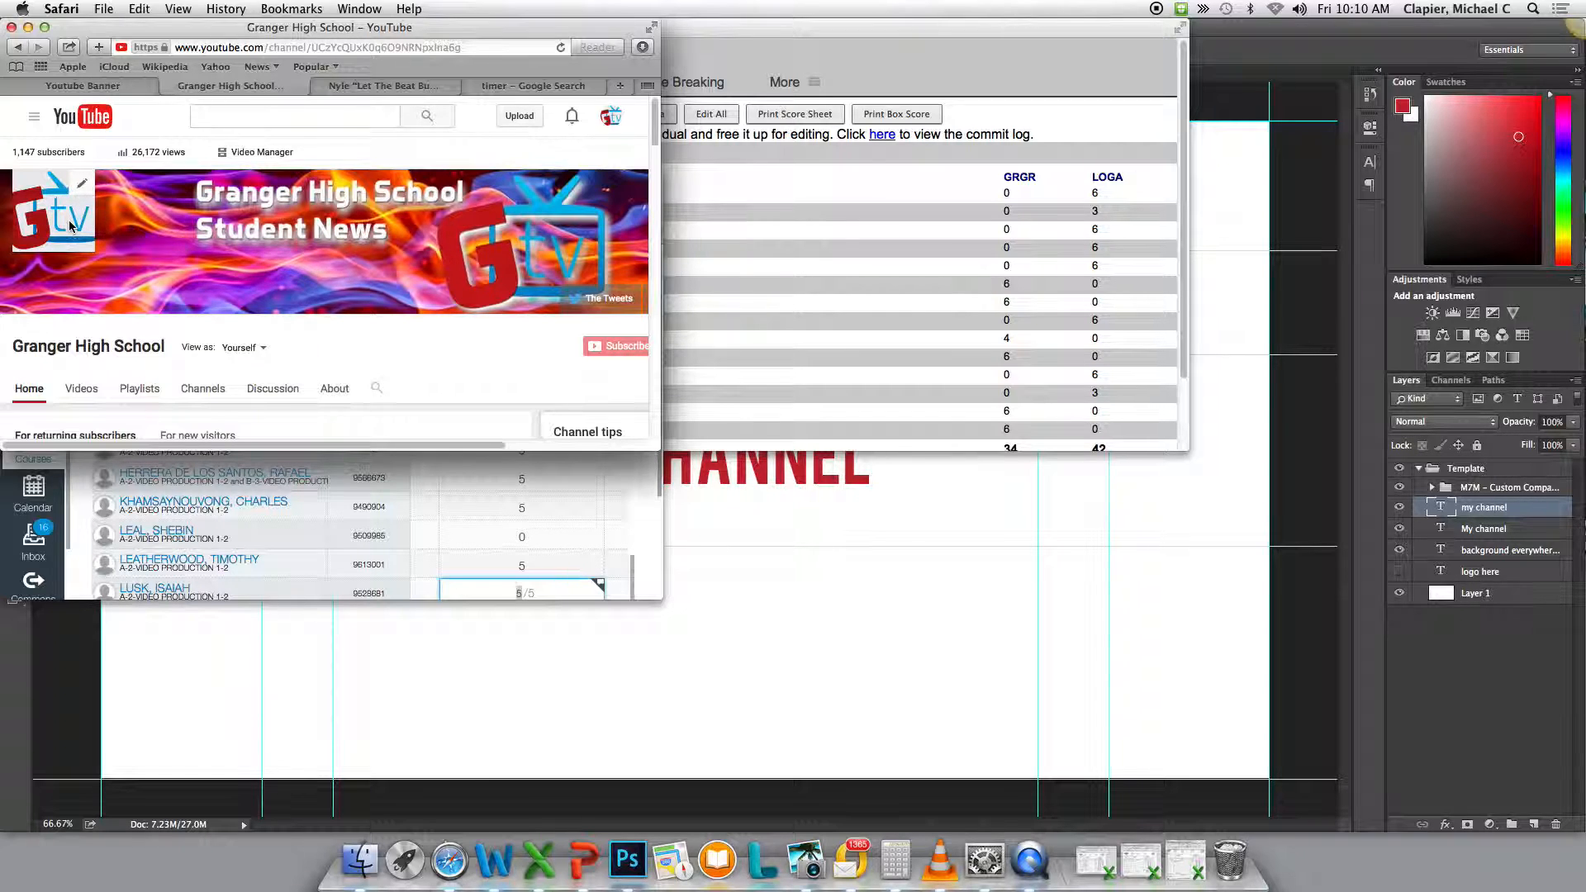
key("super+Tab")
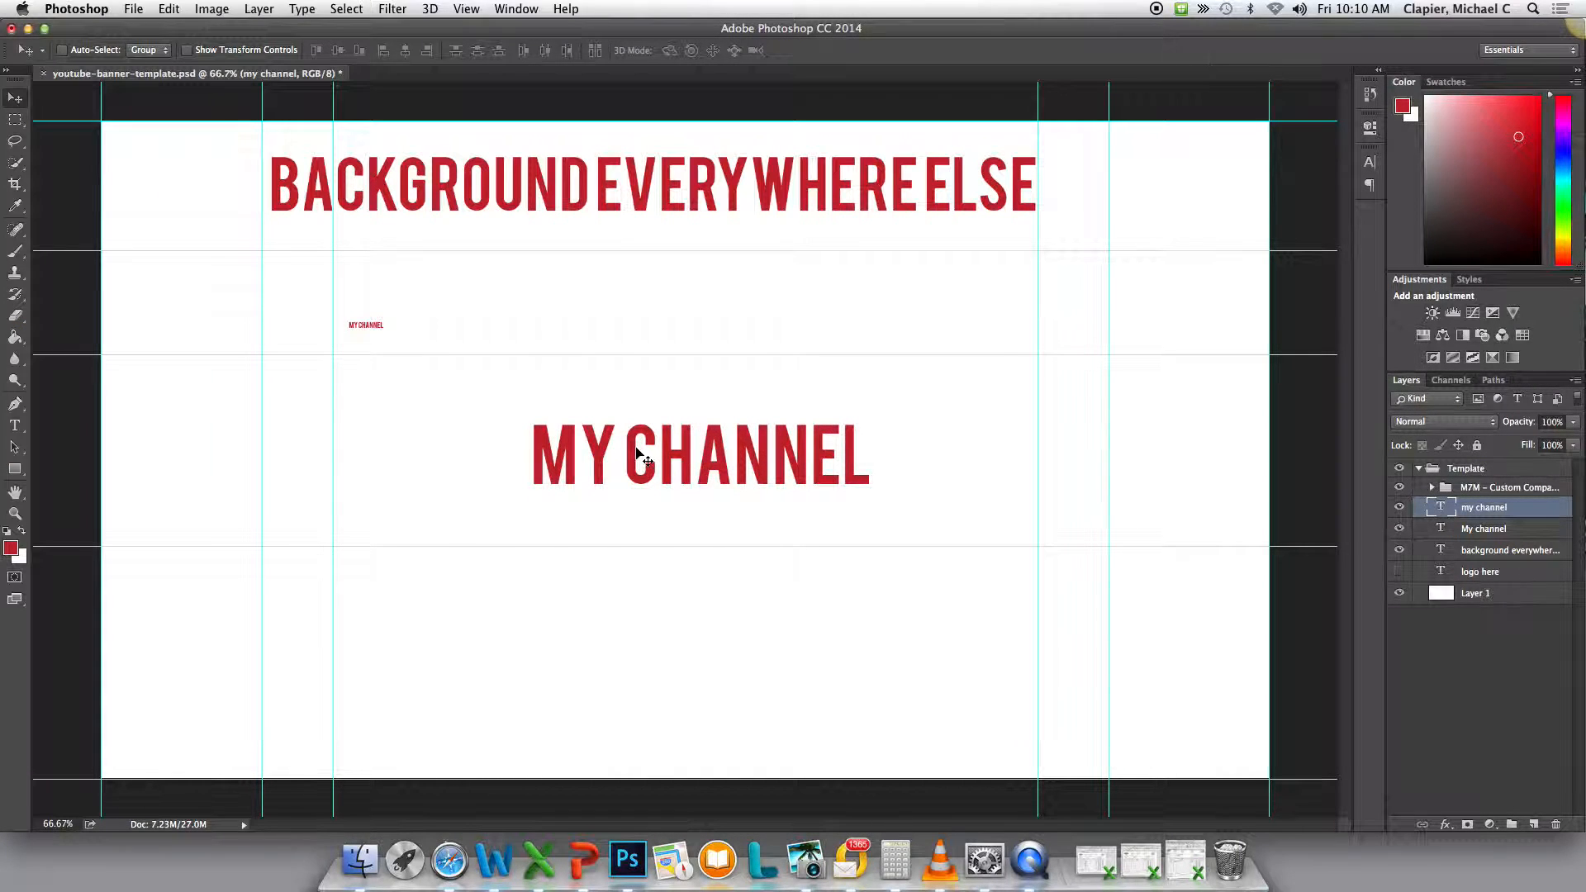
Enlarge the "my channel" text proportionally to nearly fill the central guide area and nudge it into position.
mouse_move(651, 461)
left_mouse_down()
mouse_move(632, 458)
mouse_move(654, 458)
left_mouse_up()
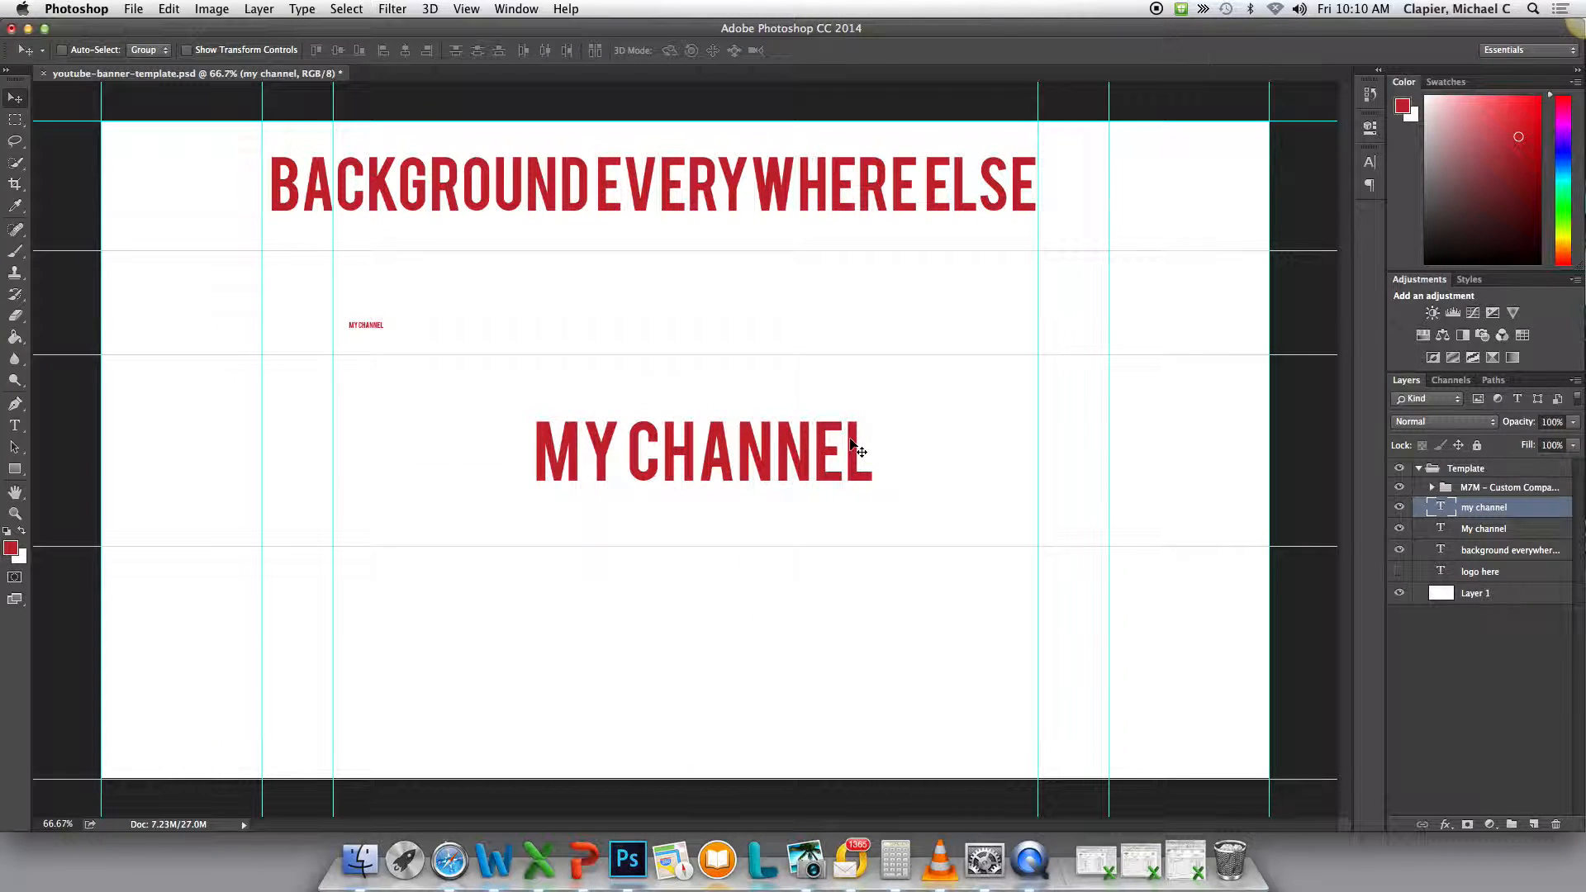
key("super+t")
left_click_drag(876, 418, 1031, 385)
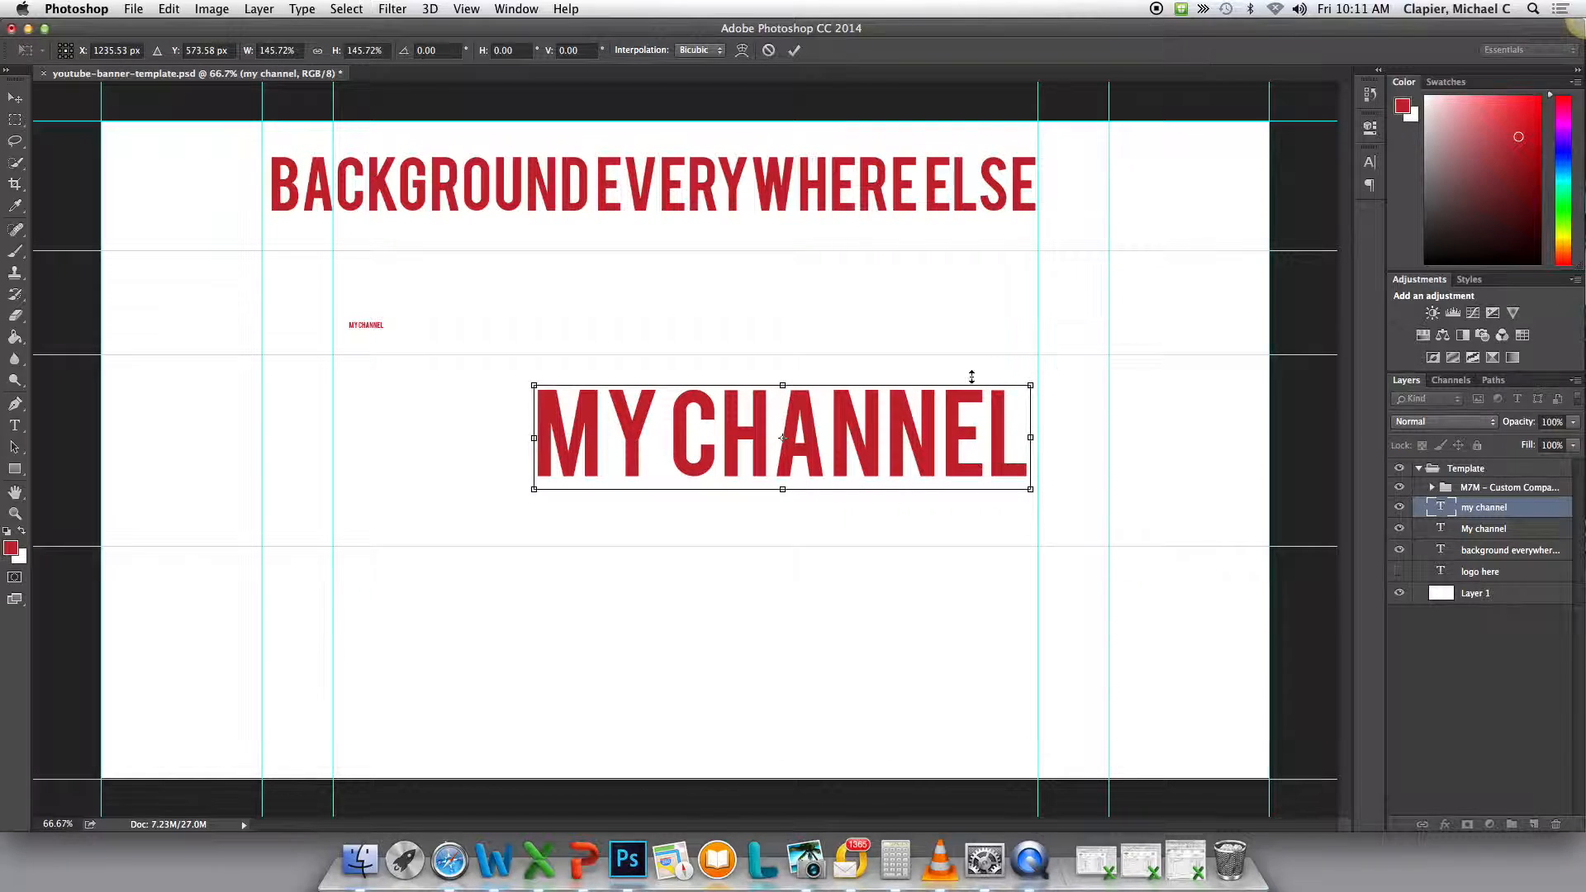
left_click_drag(533, 489, 364, 531)
left_click_drag(641, 479, 624, 479)
key("Down")
key("Right")
key("Down")
key("Return")
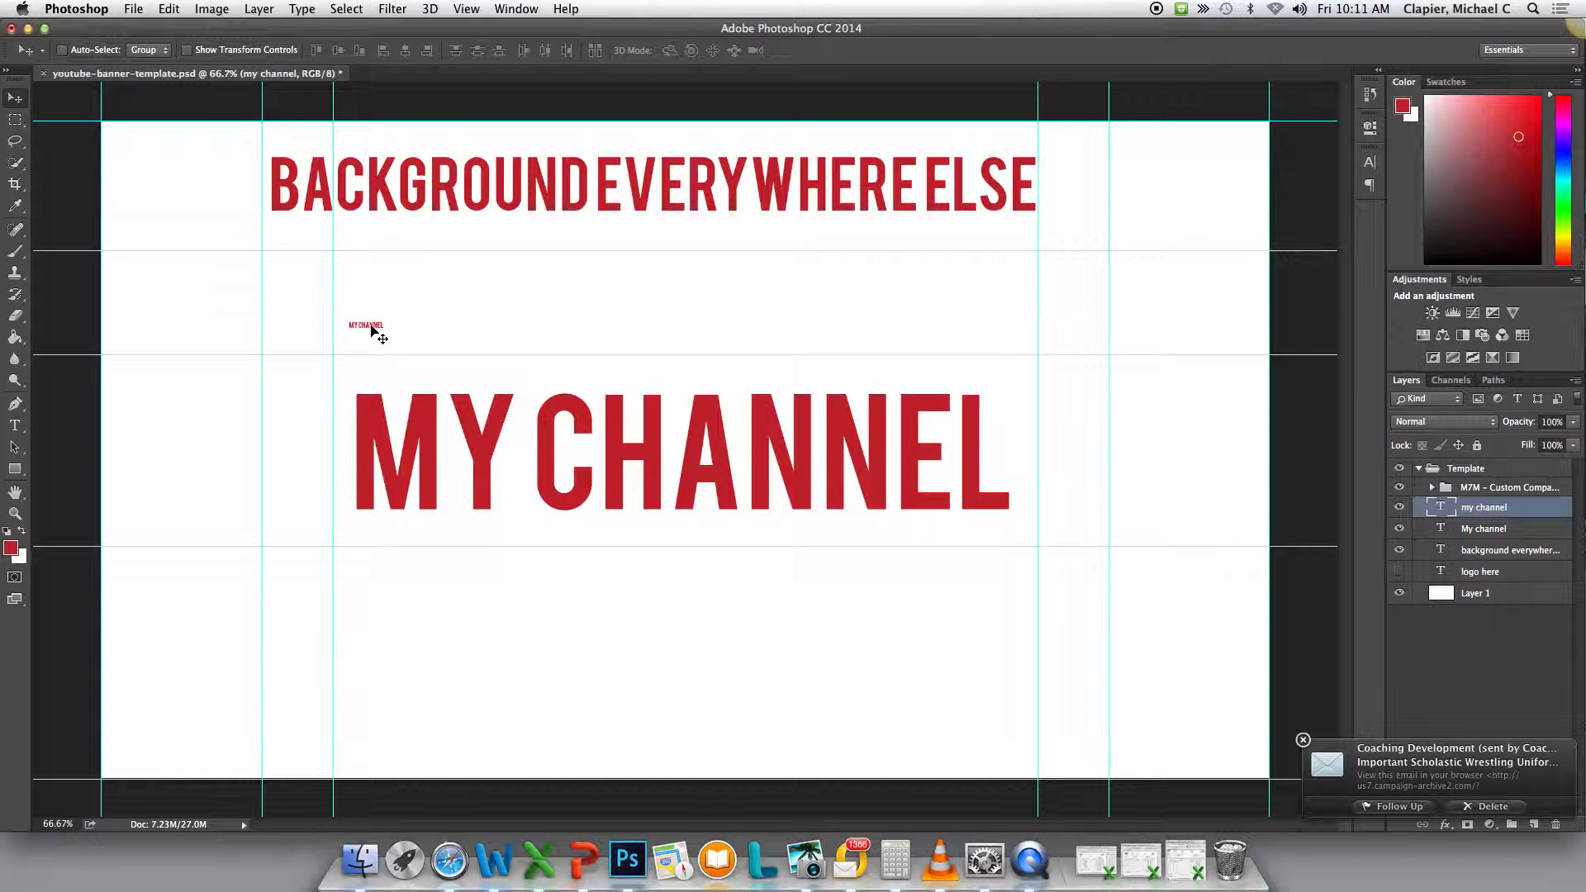
Delete the small duplicate "My channel" text layer and select the large "my channel" layer.
left_click_drag(372, 330, 374, 334)
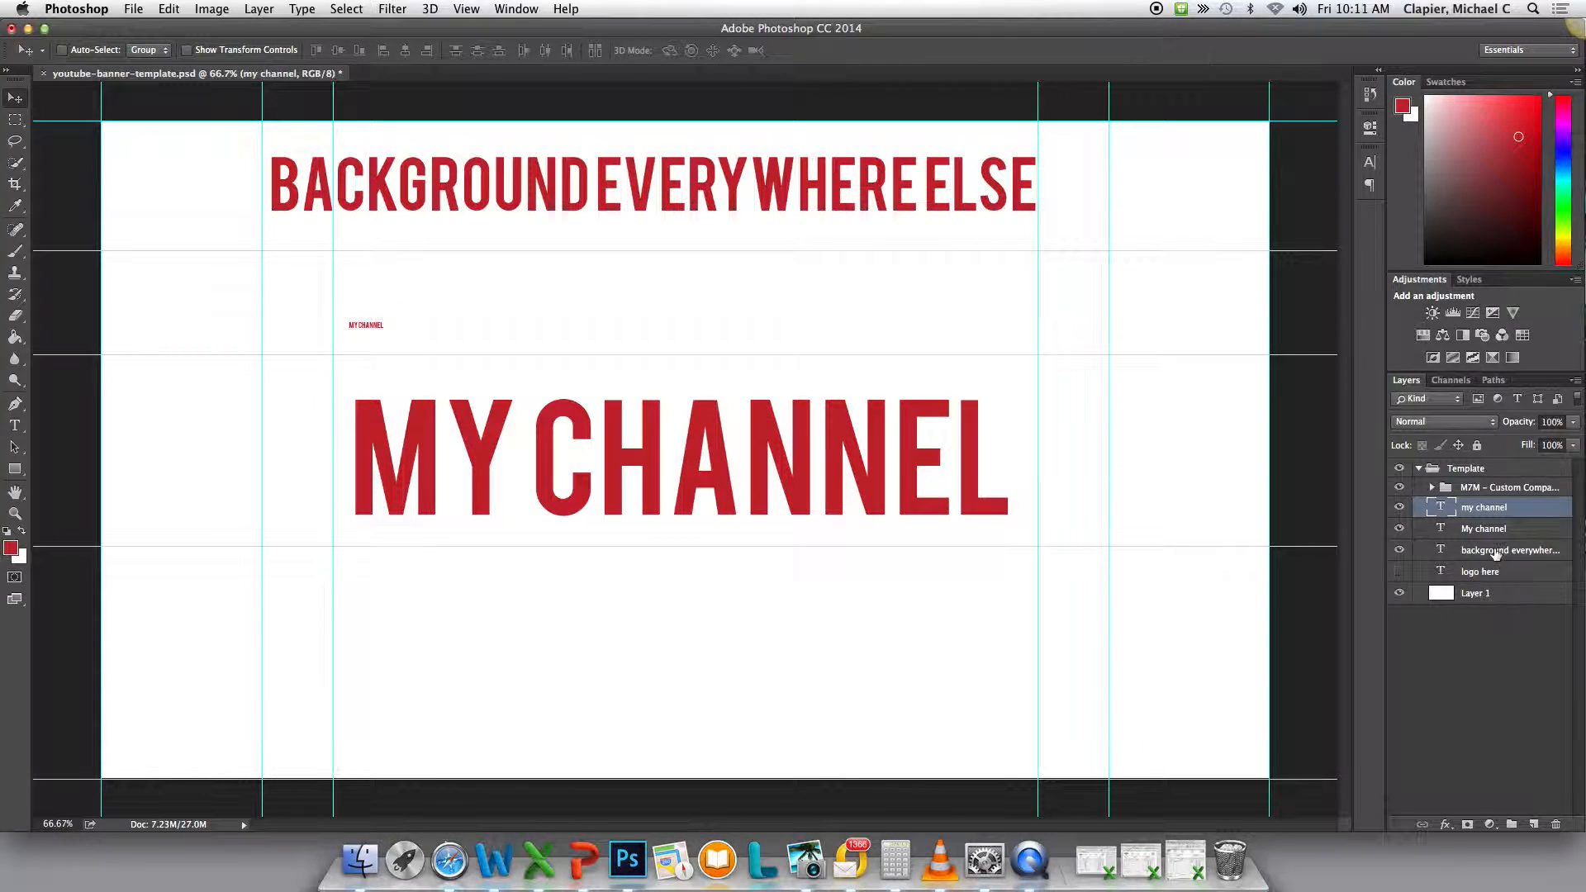
left_click(1479, 528)
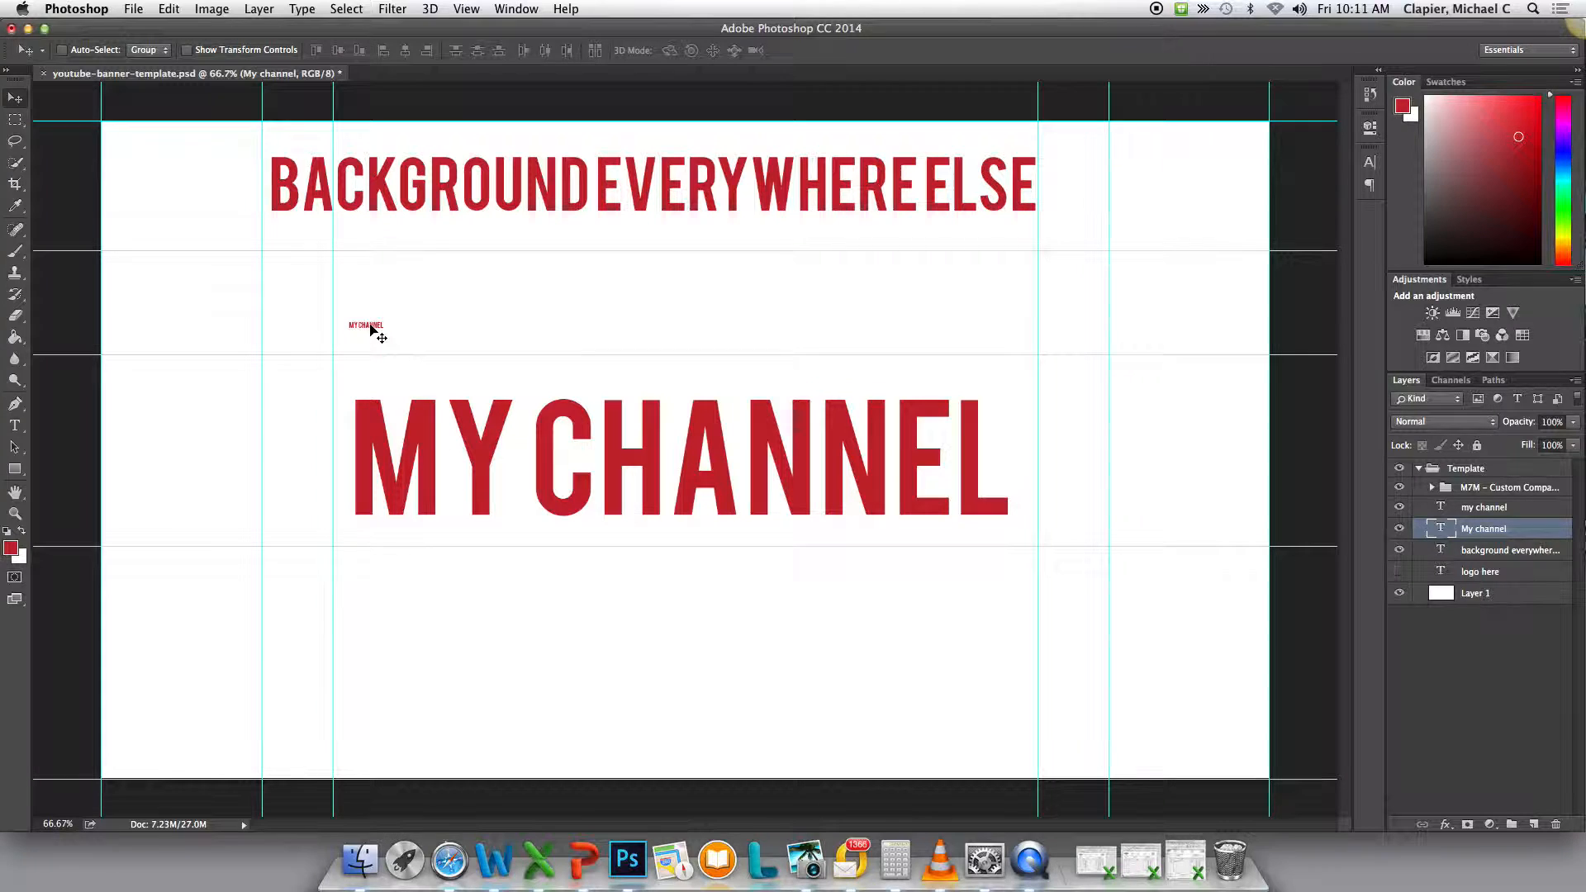
key("BackSpace")
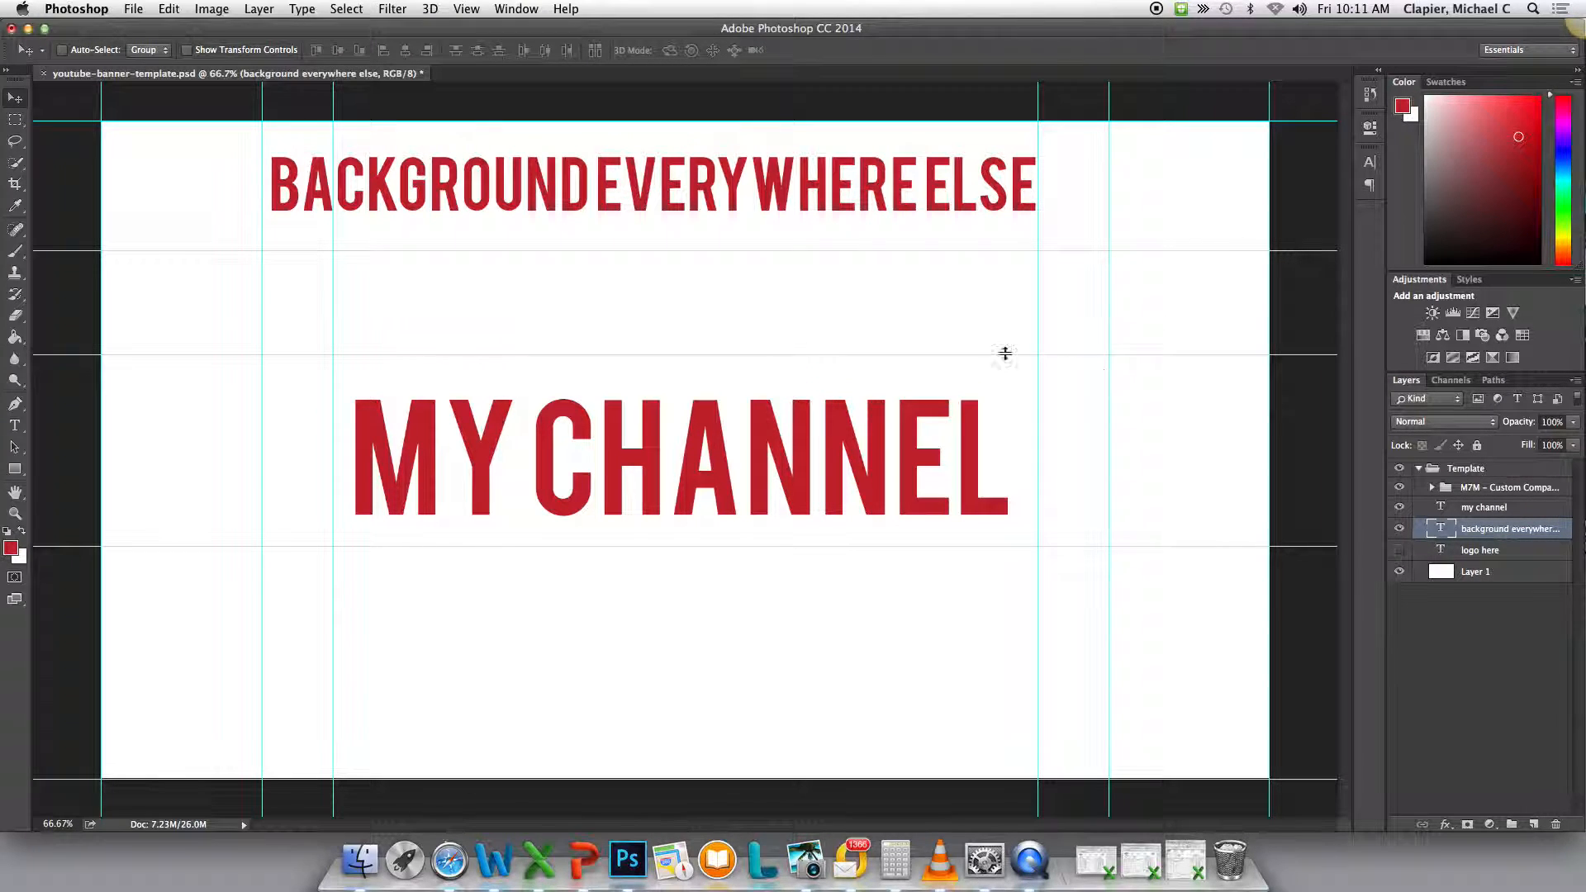
left_click_drag(863, 442, 868, 443)
left_click(1485, 512)
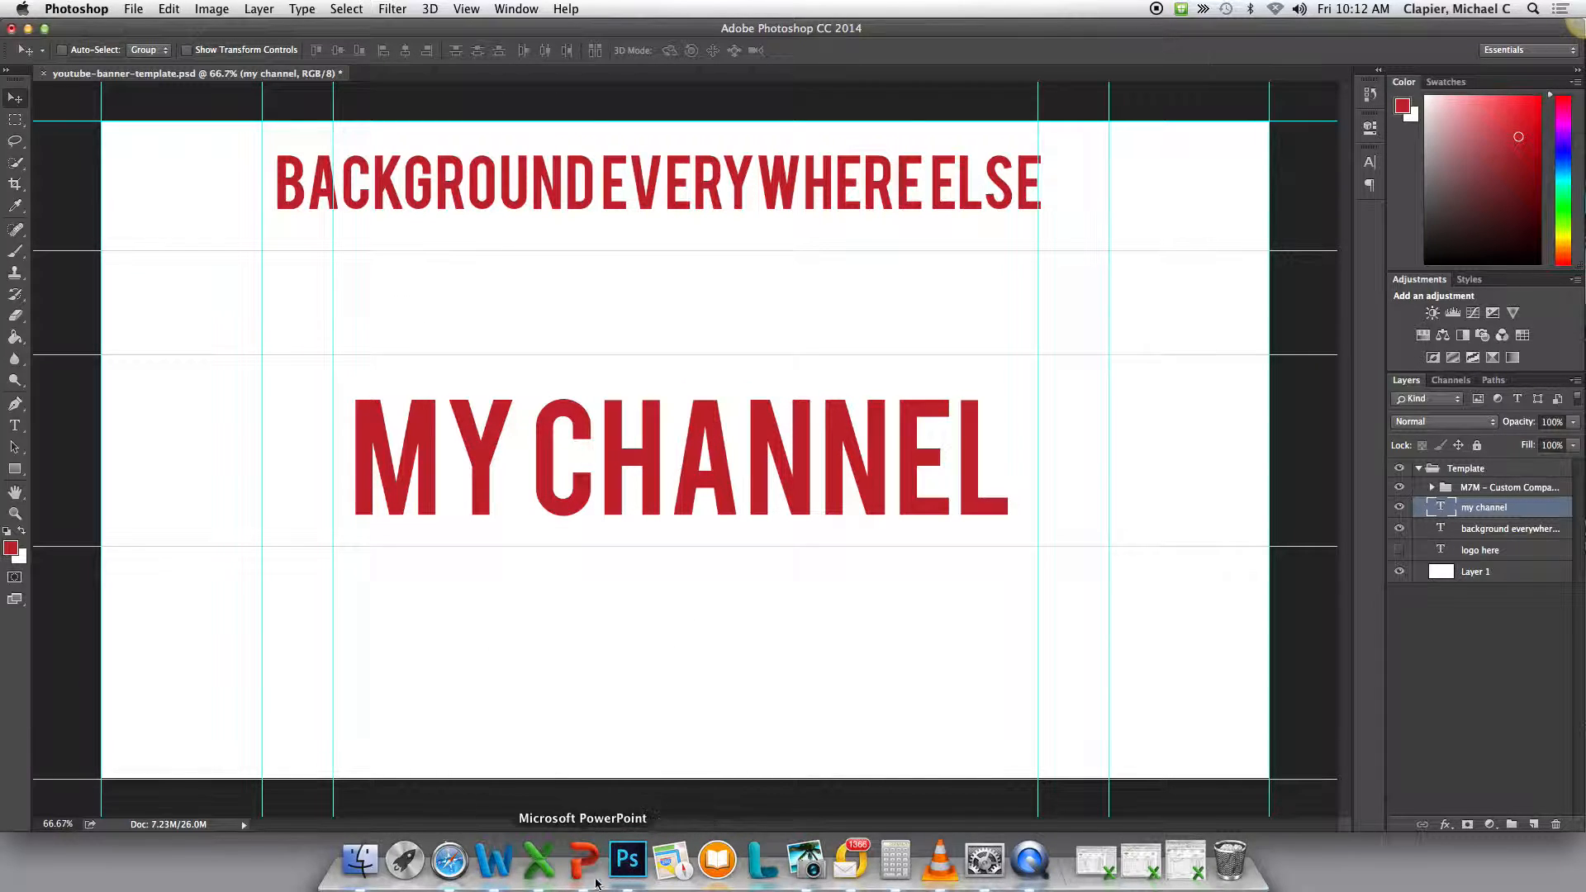
Switch to Safari, enlarge its window, and run a Google image search for "granger high school" in a new tab.
left_click(451, 861)
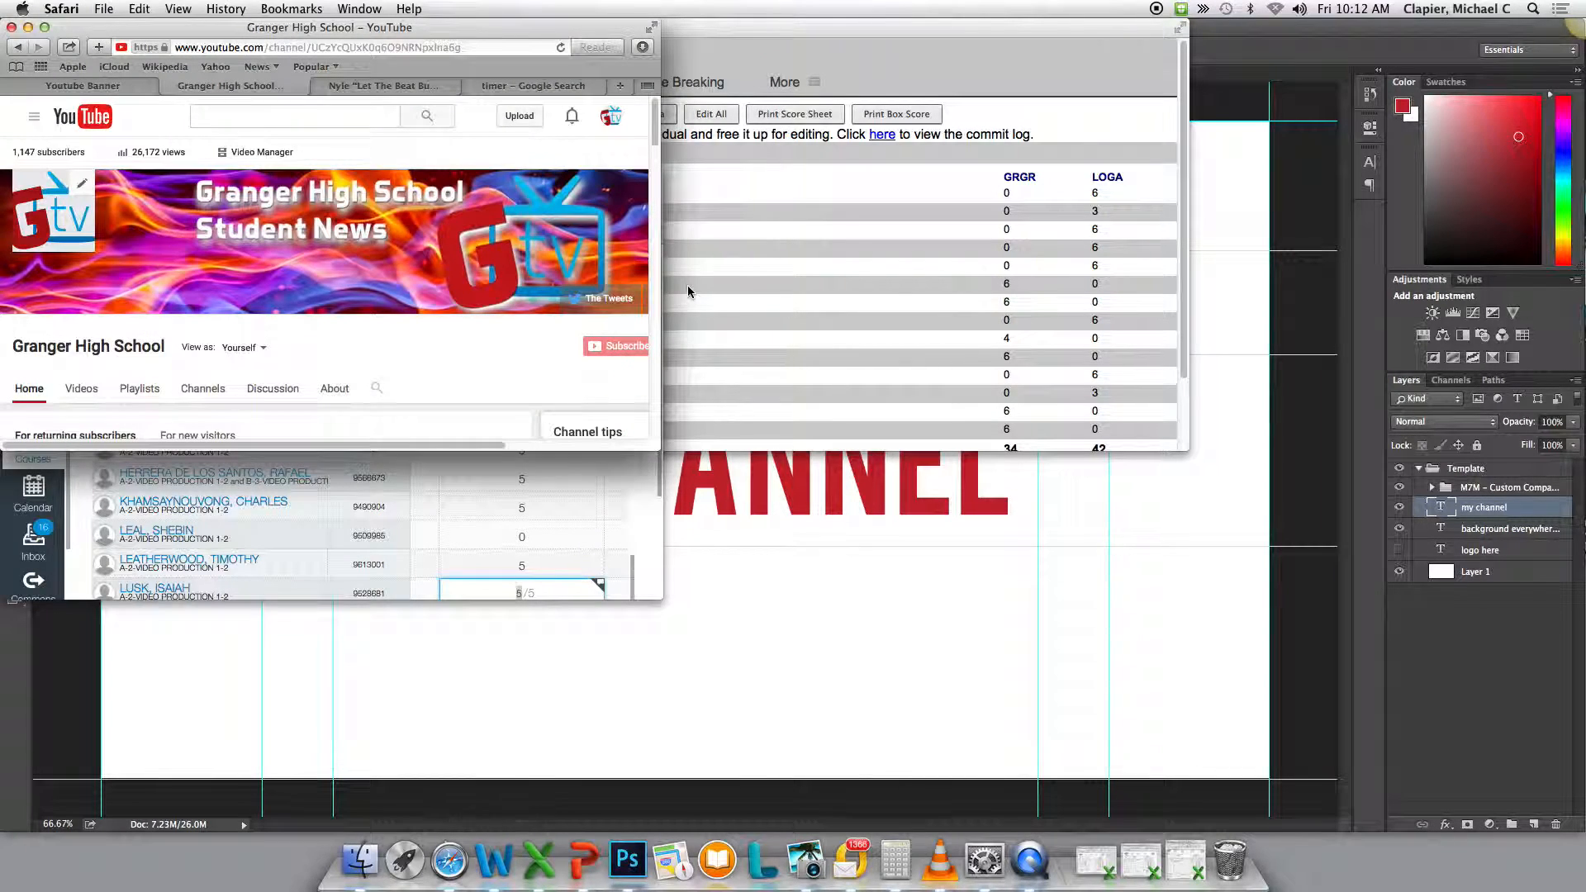
left_click_drag(661, 446, 1026, 584)
left_click(768, 89)
left_click(766, 47)
key("super+t")
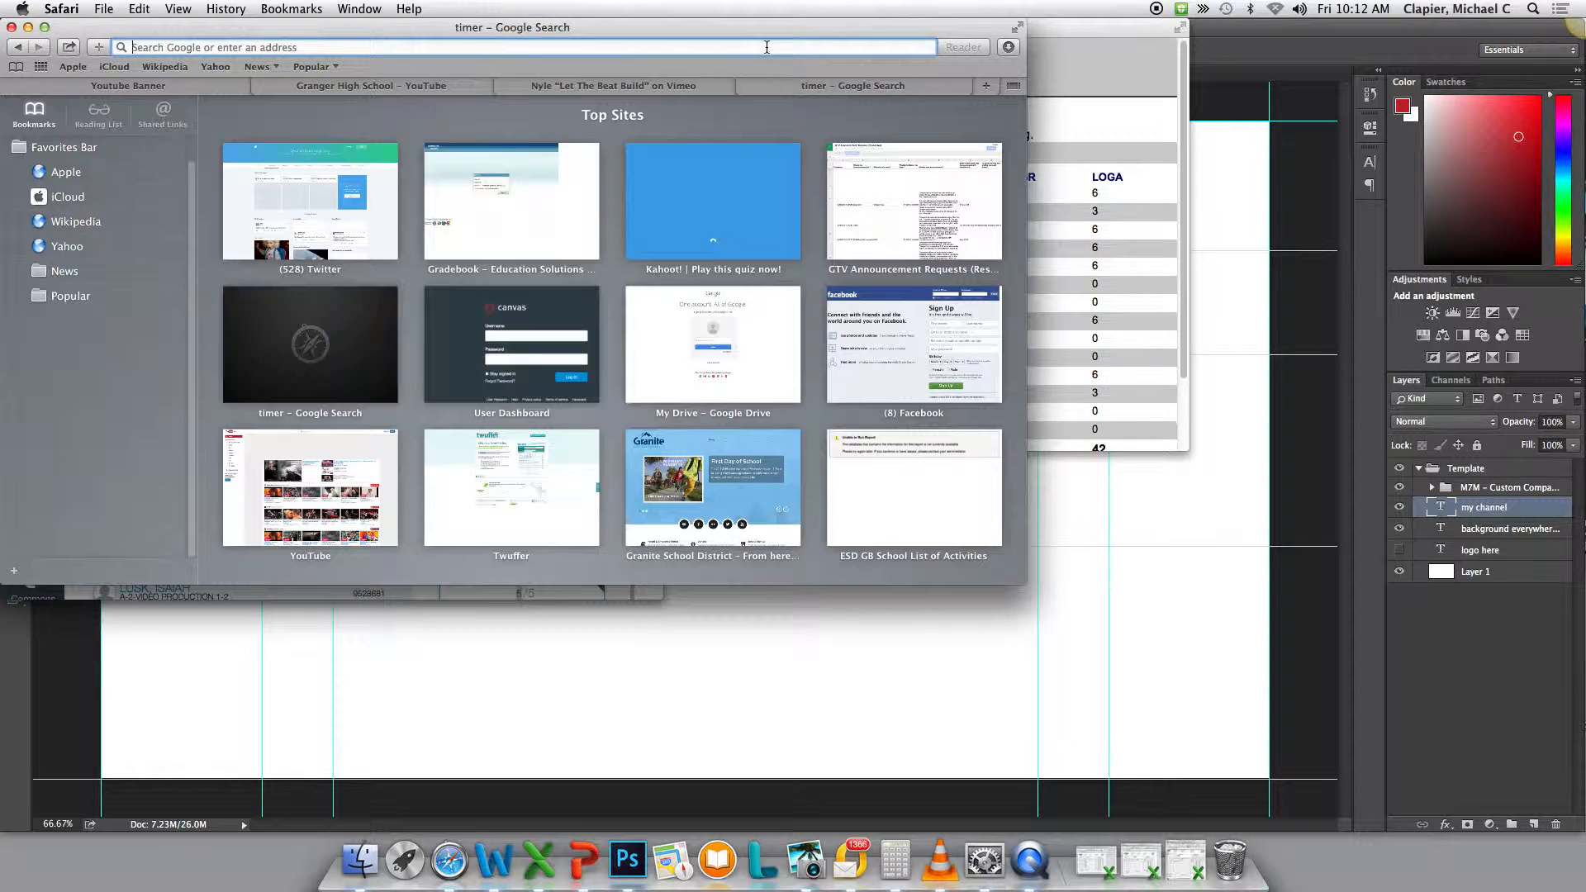
type("gran")
type("ger hig")
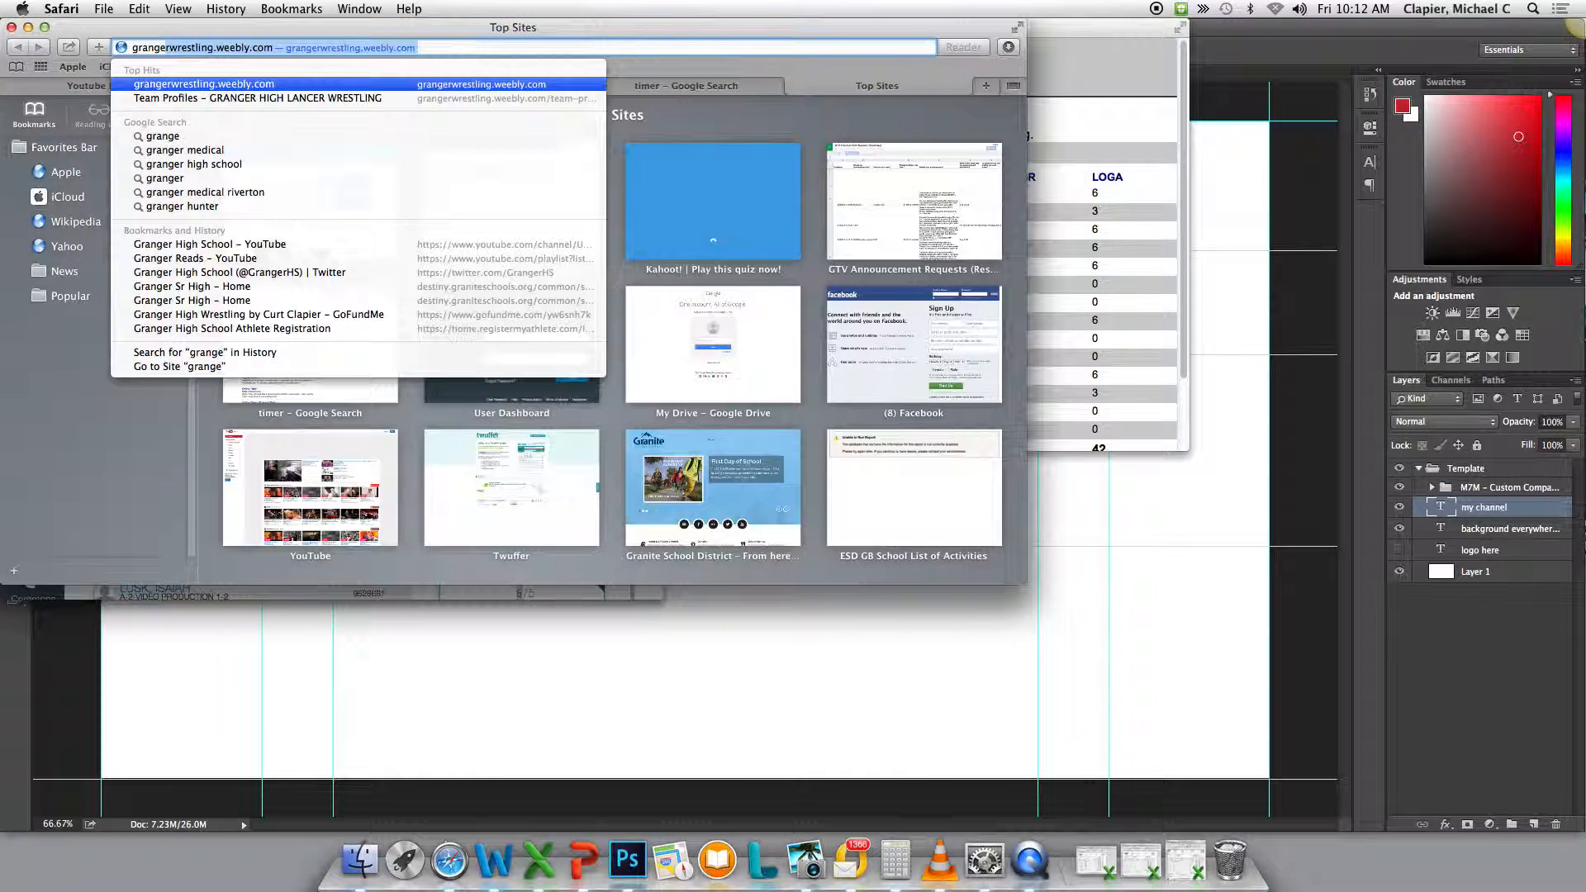
type("h school")
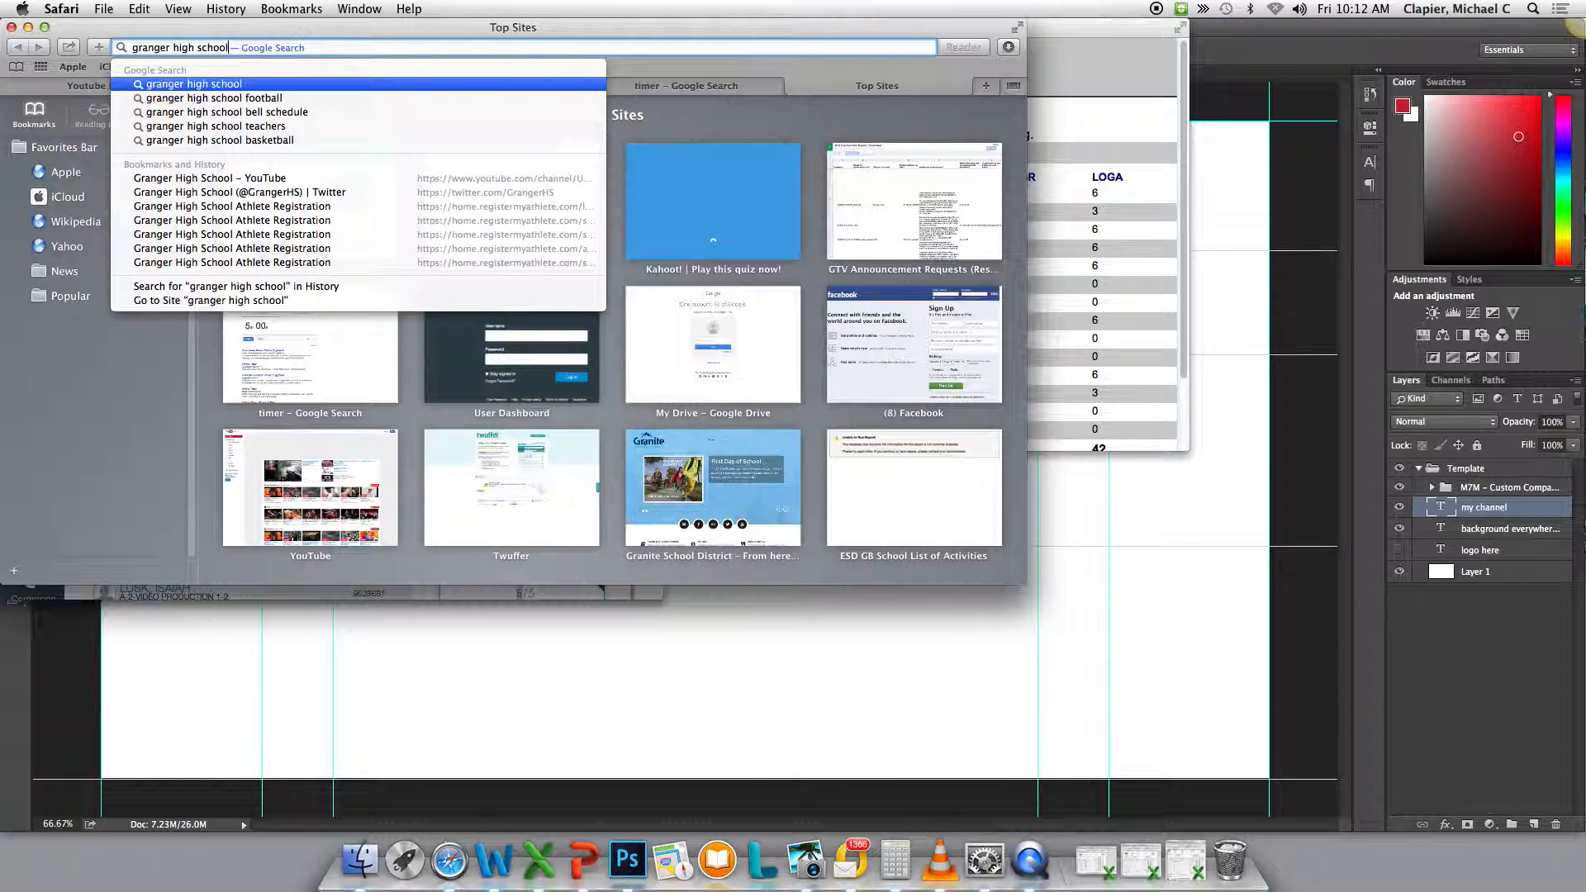
key("Return")
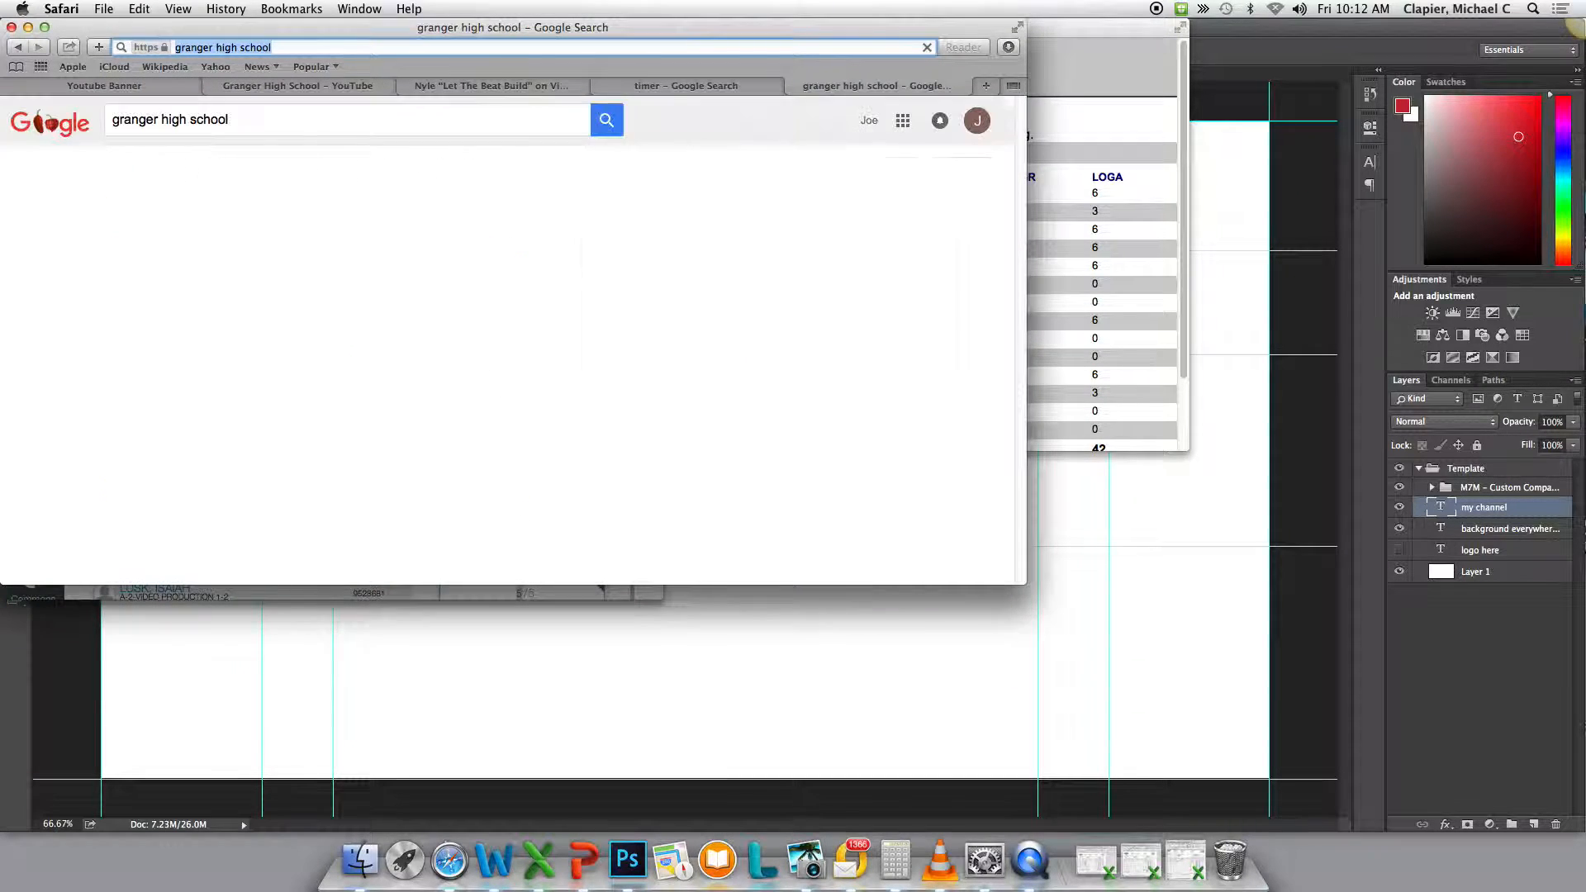
left_click(216, 171)
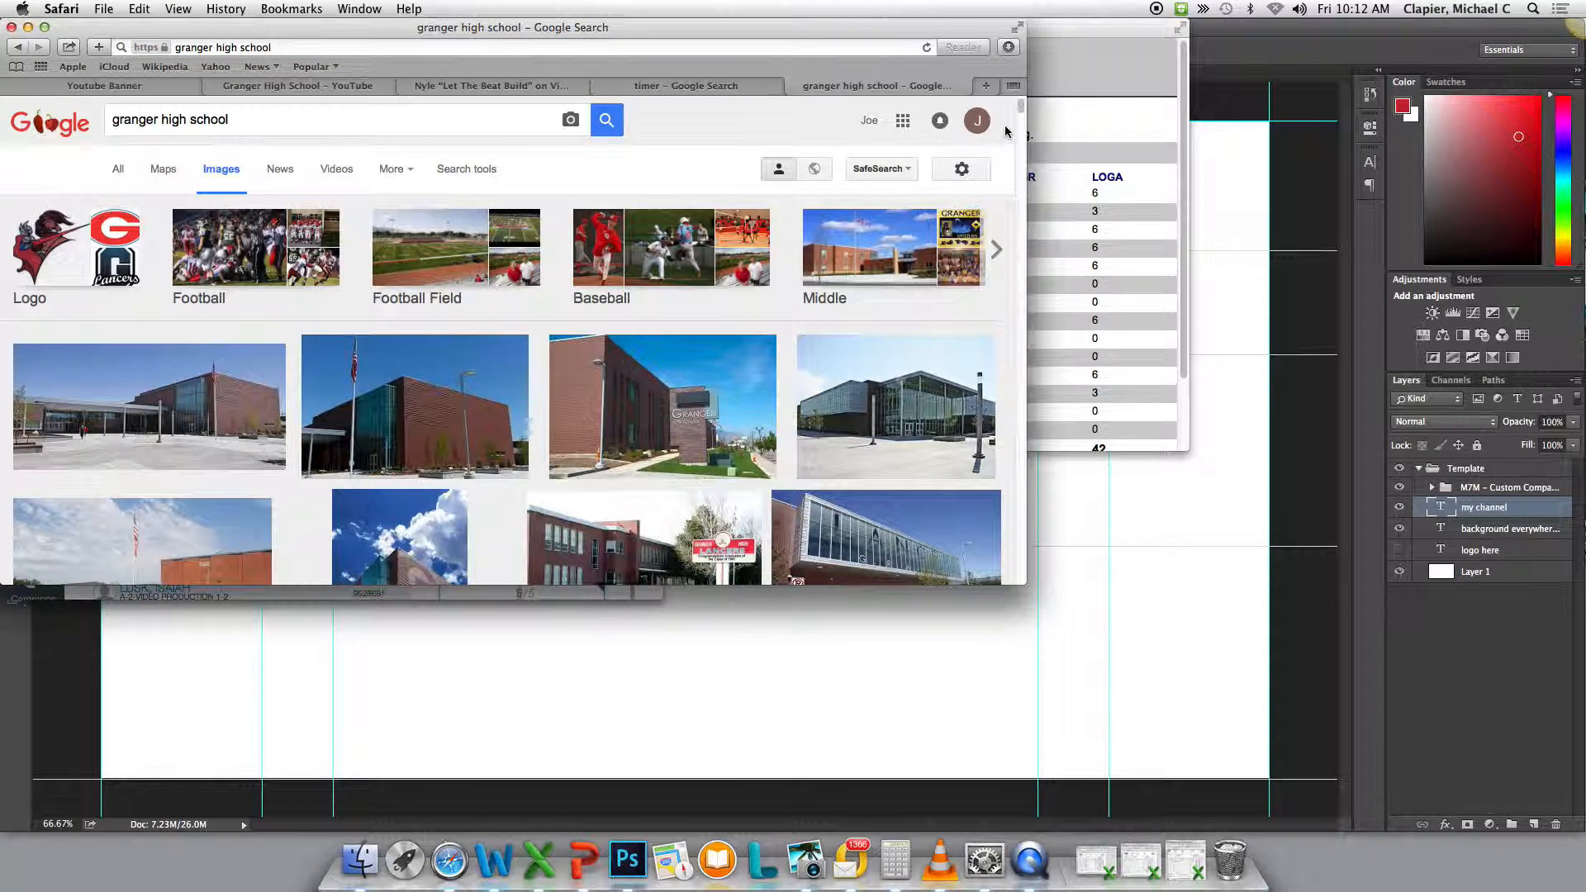
Narrow the image results to baseball, open the photo of the pitcher in the blue jersey, and copy the image.
left_click(630, 270)
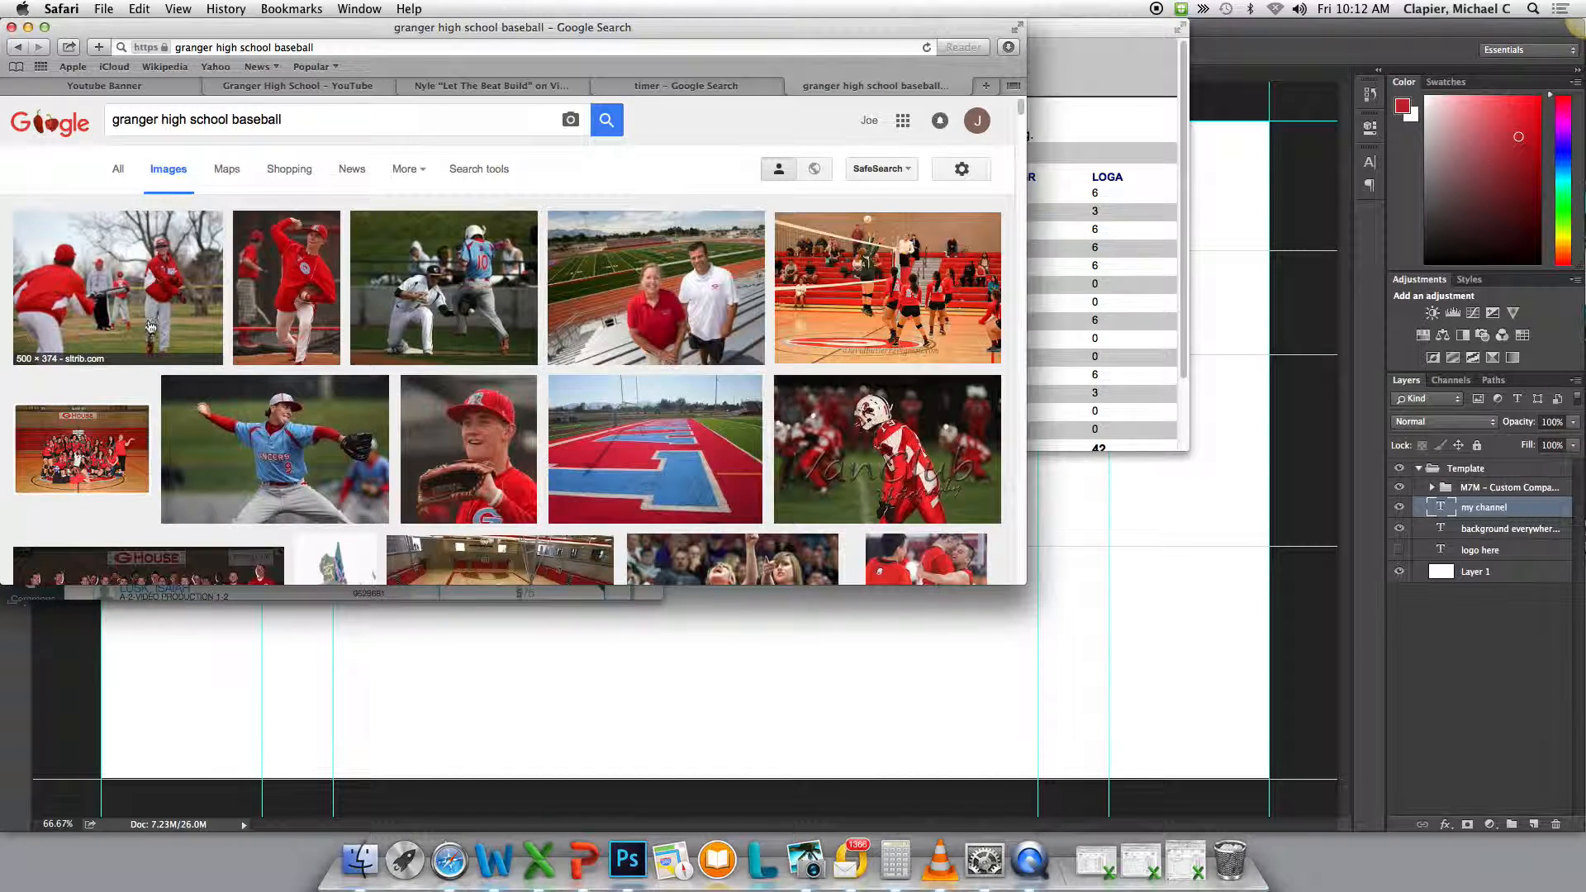
left_click(290, 438)
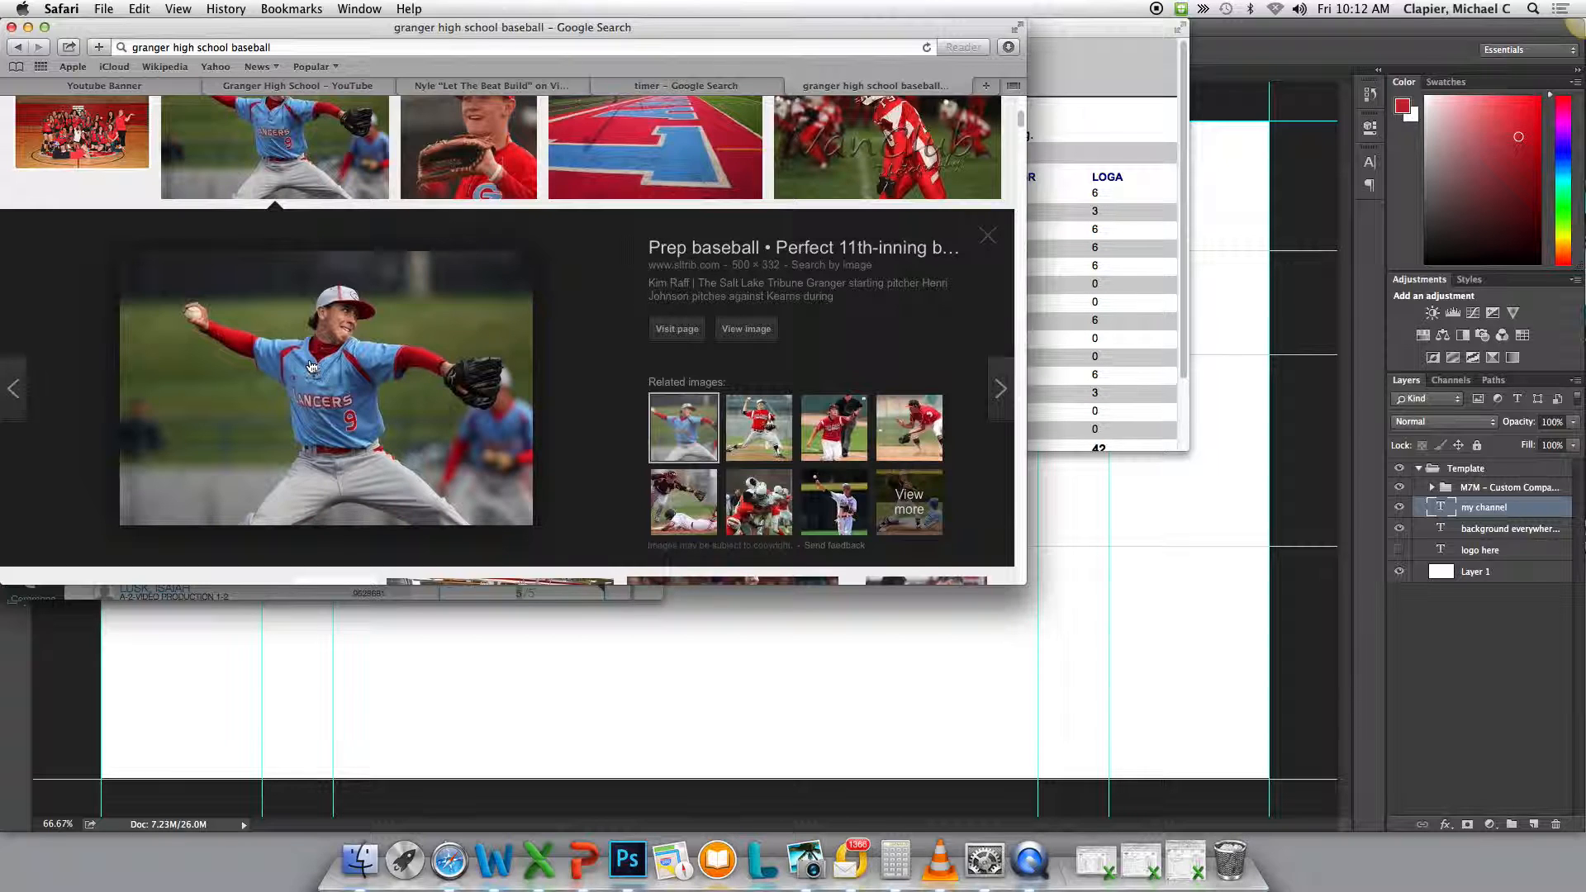
right_click(267, 368)
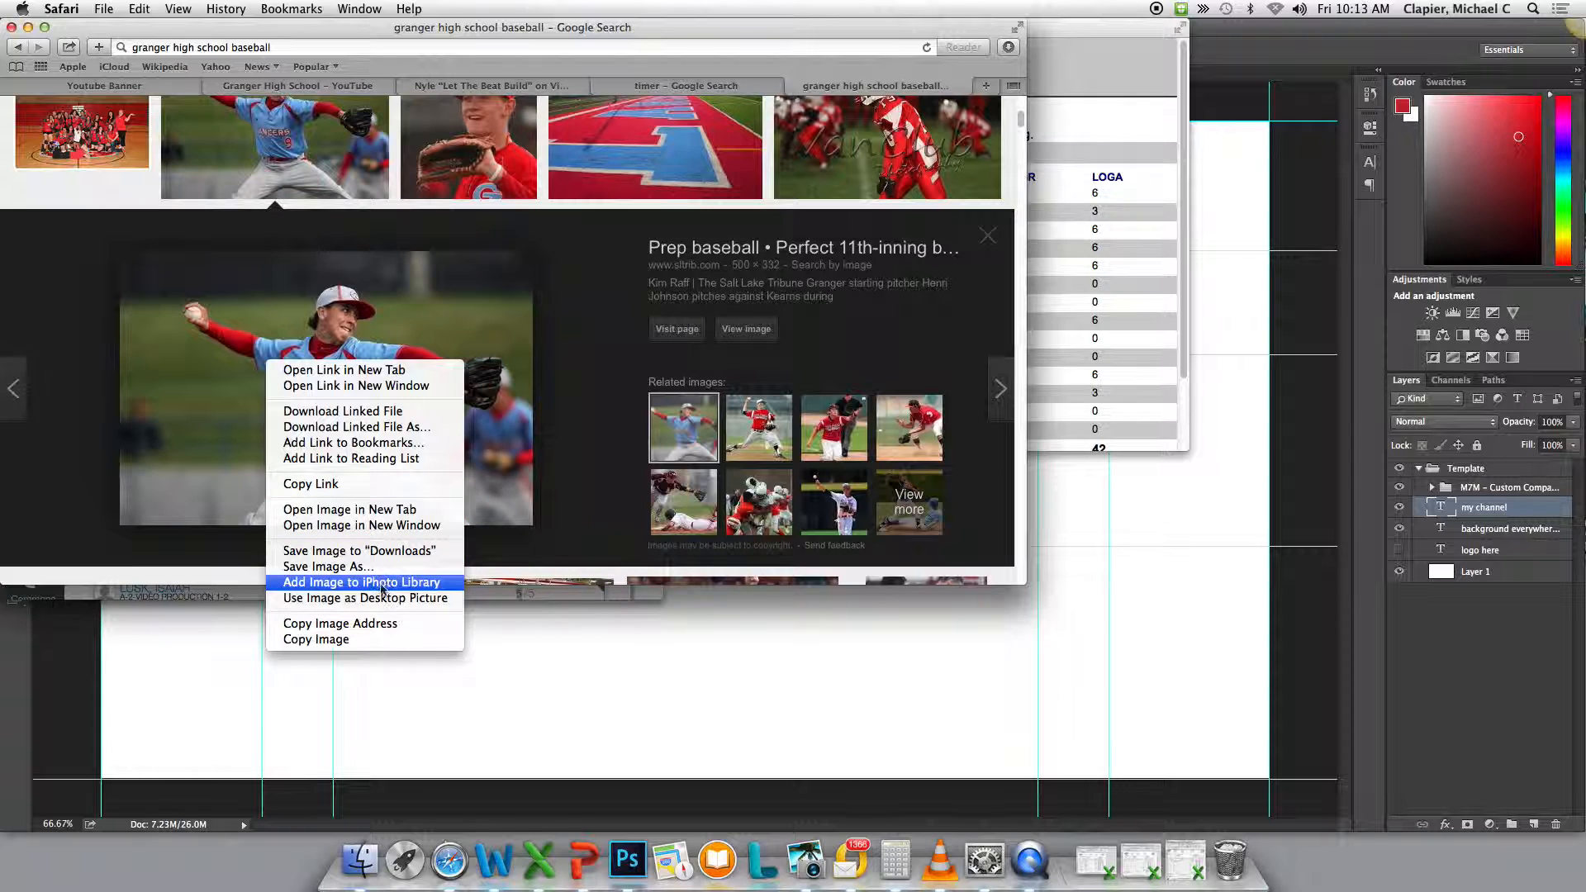
left_click(366, 645)
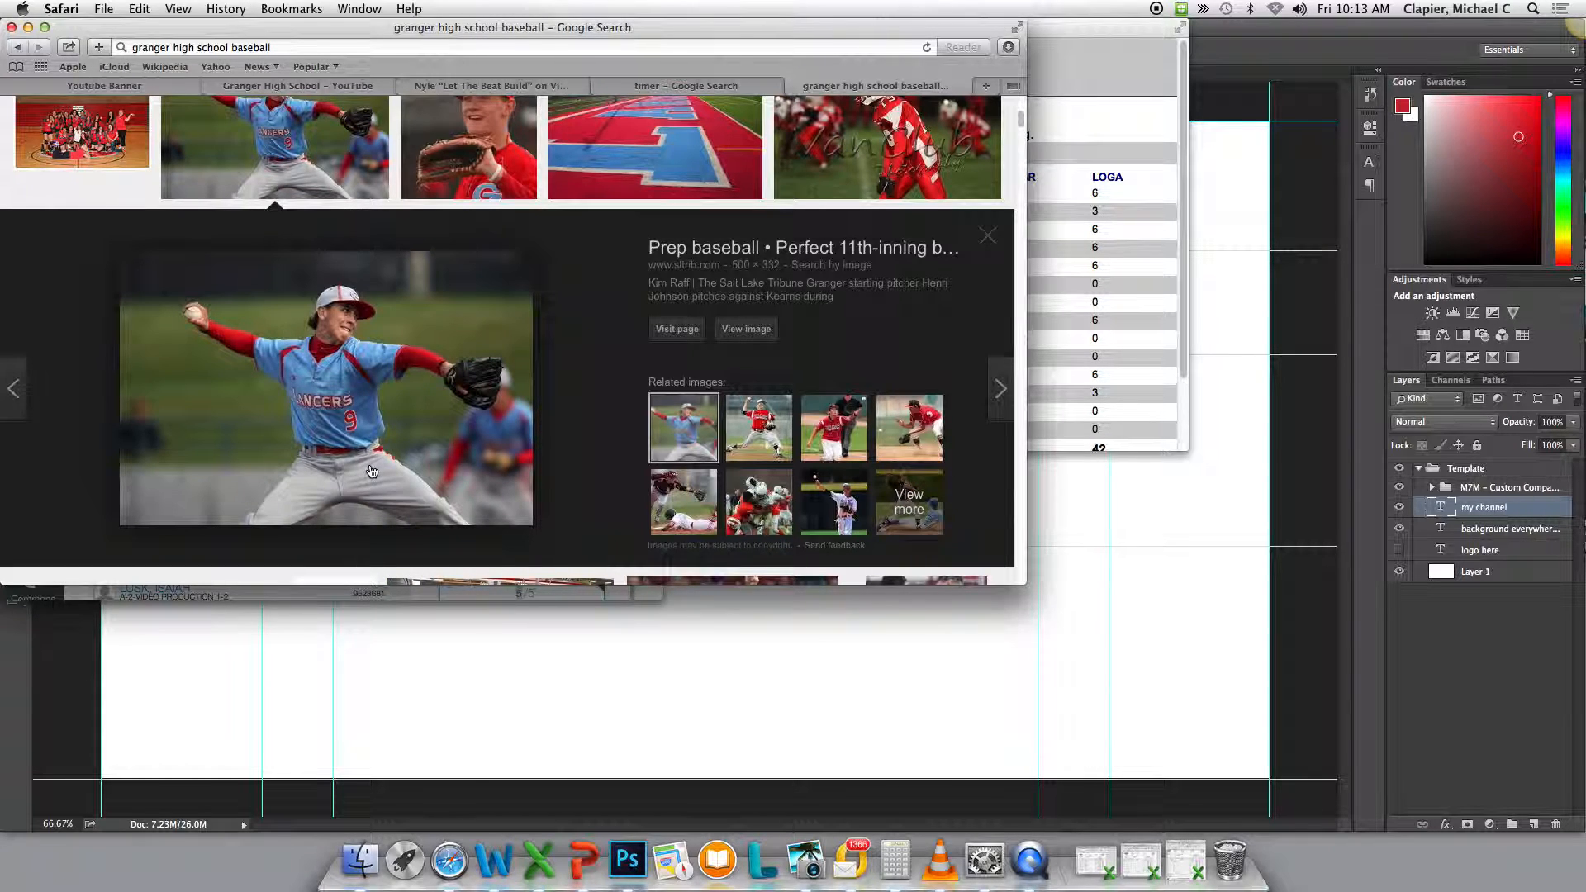
Return to Photoshop, paste the pitcher photo into the banner, and place its layer below the "my channel" text layer.
key("super+Tab")
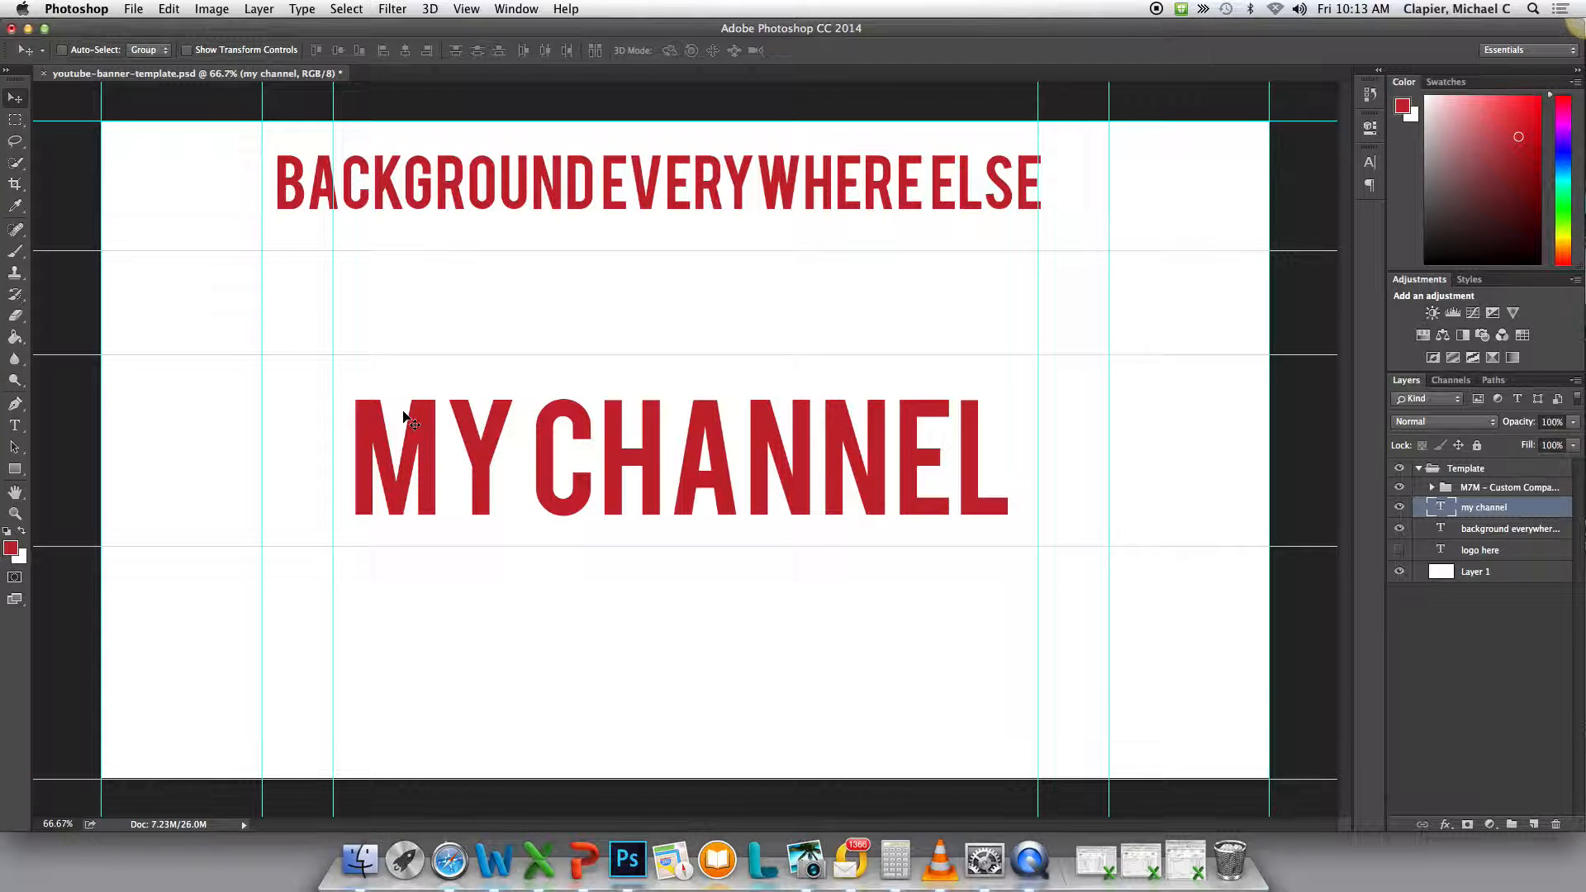
key("super")
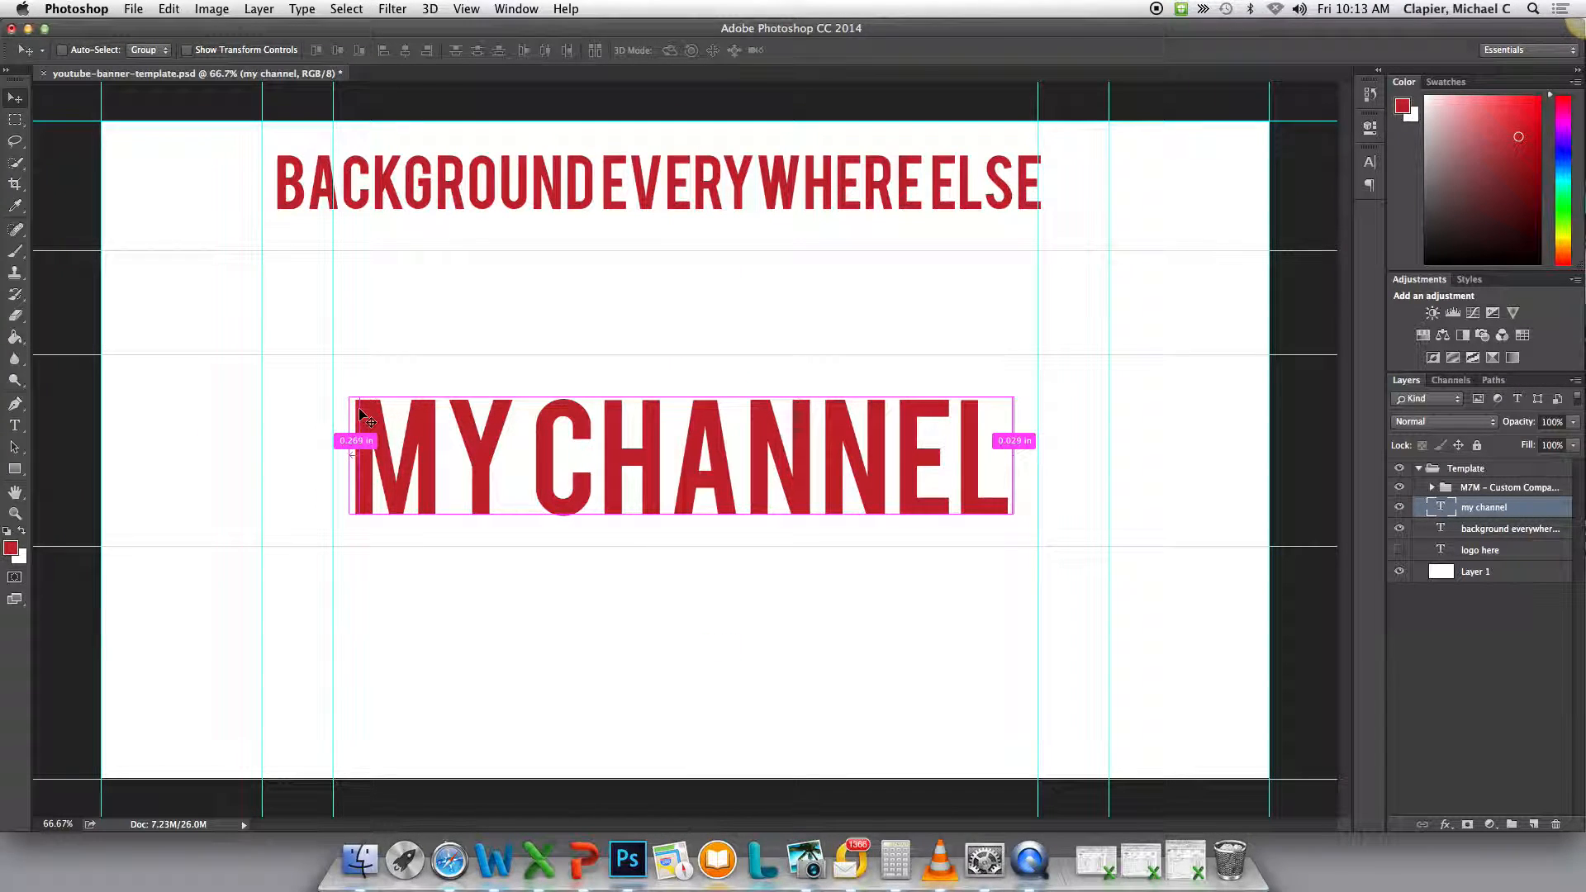
key("super+v")
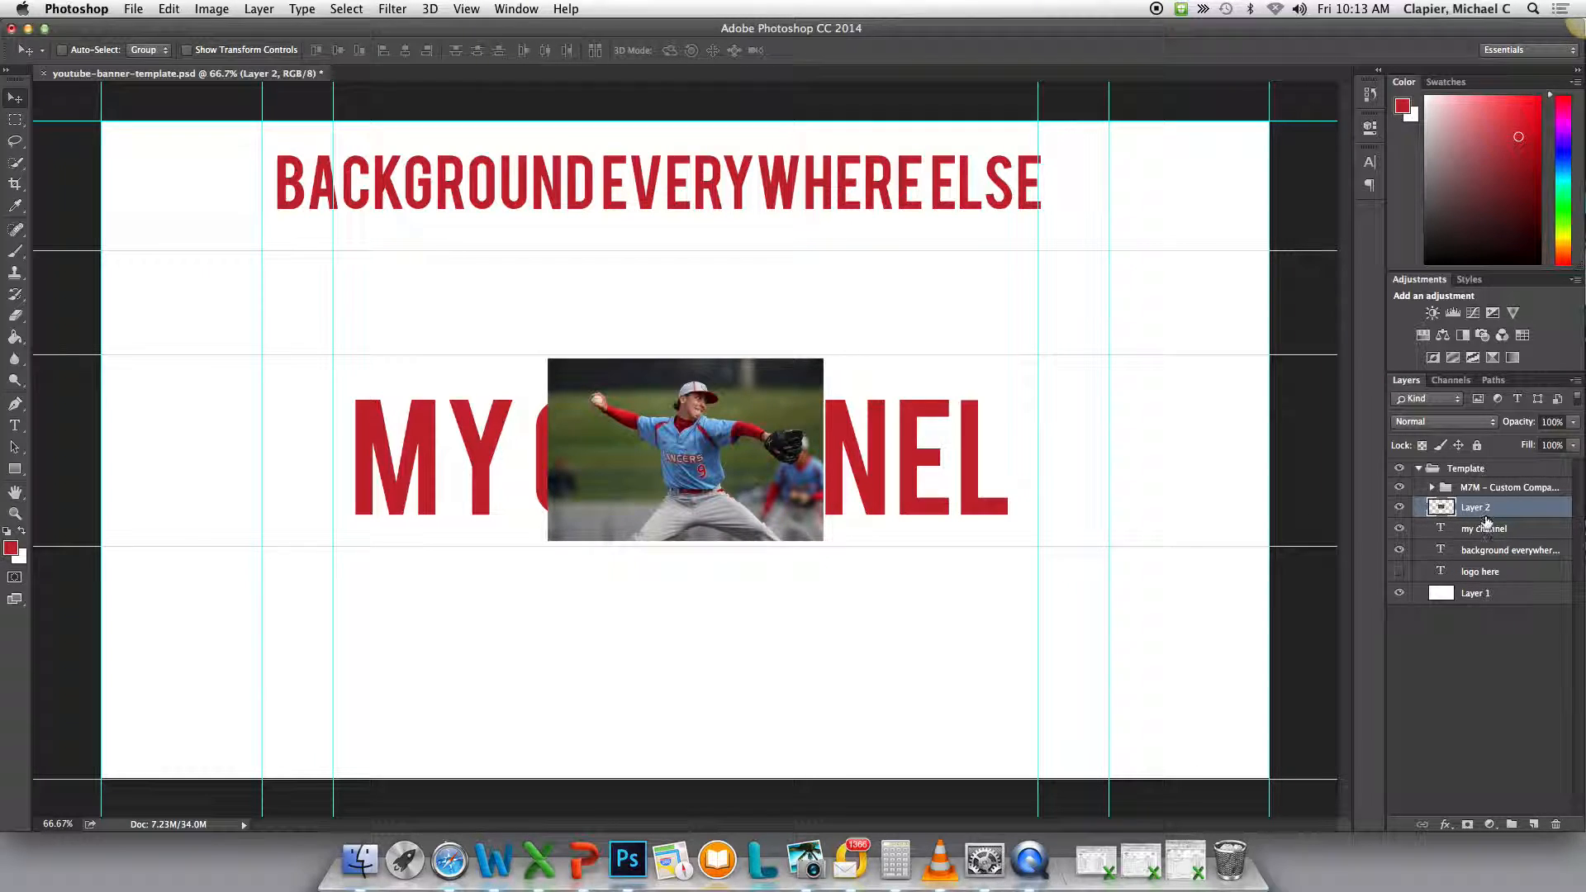
left_click_drag(1488, 529, 1485, 545)
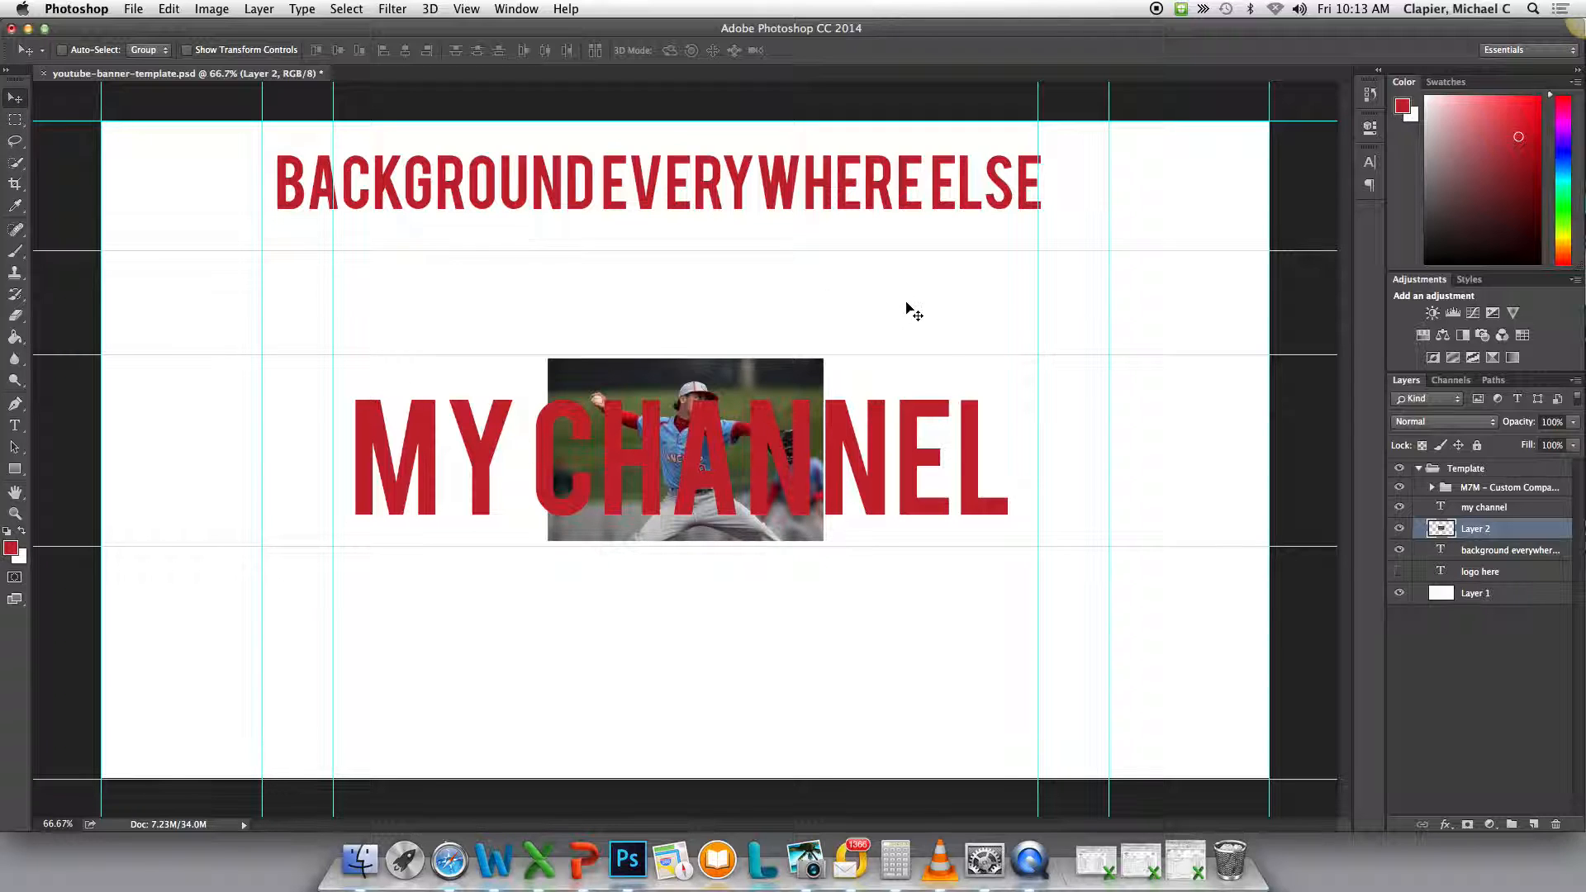
Move the pitcher photo against the right guide of the central logo area and nudge it up between the horizontal guides.
left_click_drag(768, 382, 978, 383)
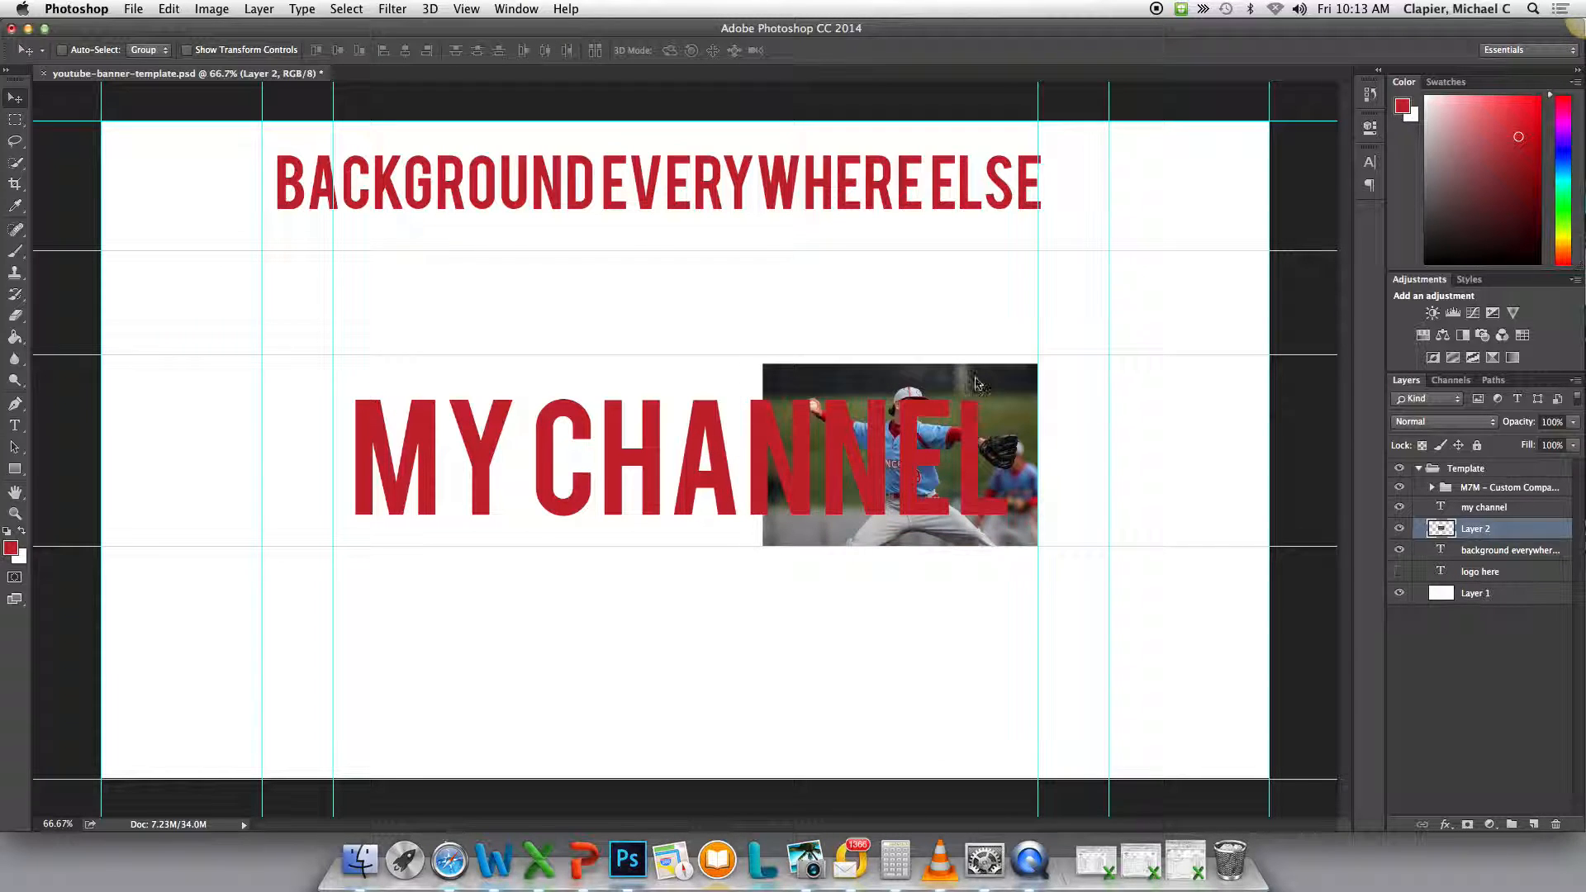
key("Up")
key("Up")
key("Up")
key("Up")
key("Up")
key("Up")
key("Up")
key("Up")
key("Up")
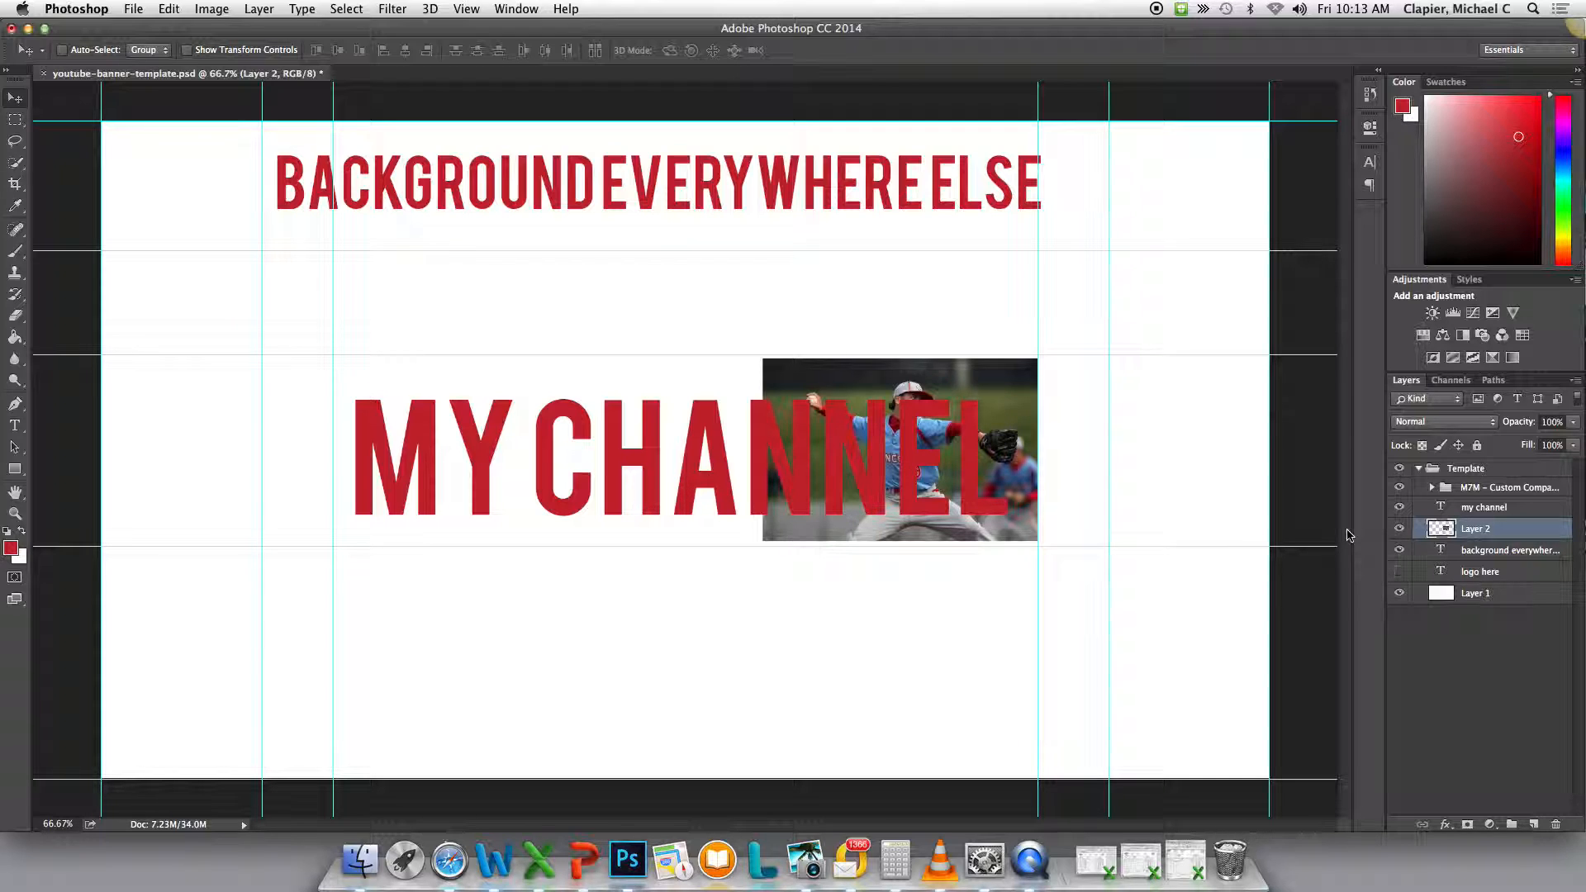
Scale the "my channel" text proportionally to about 60% and position it directly left of the pitcher photo.
left_click(1491, 510)
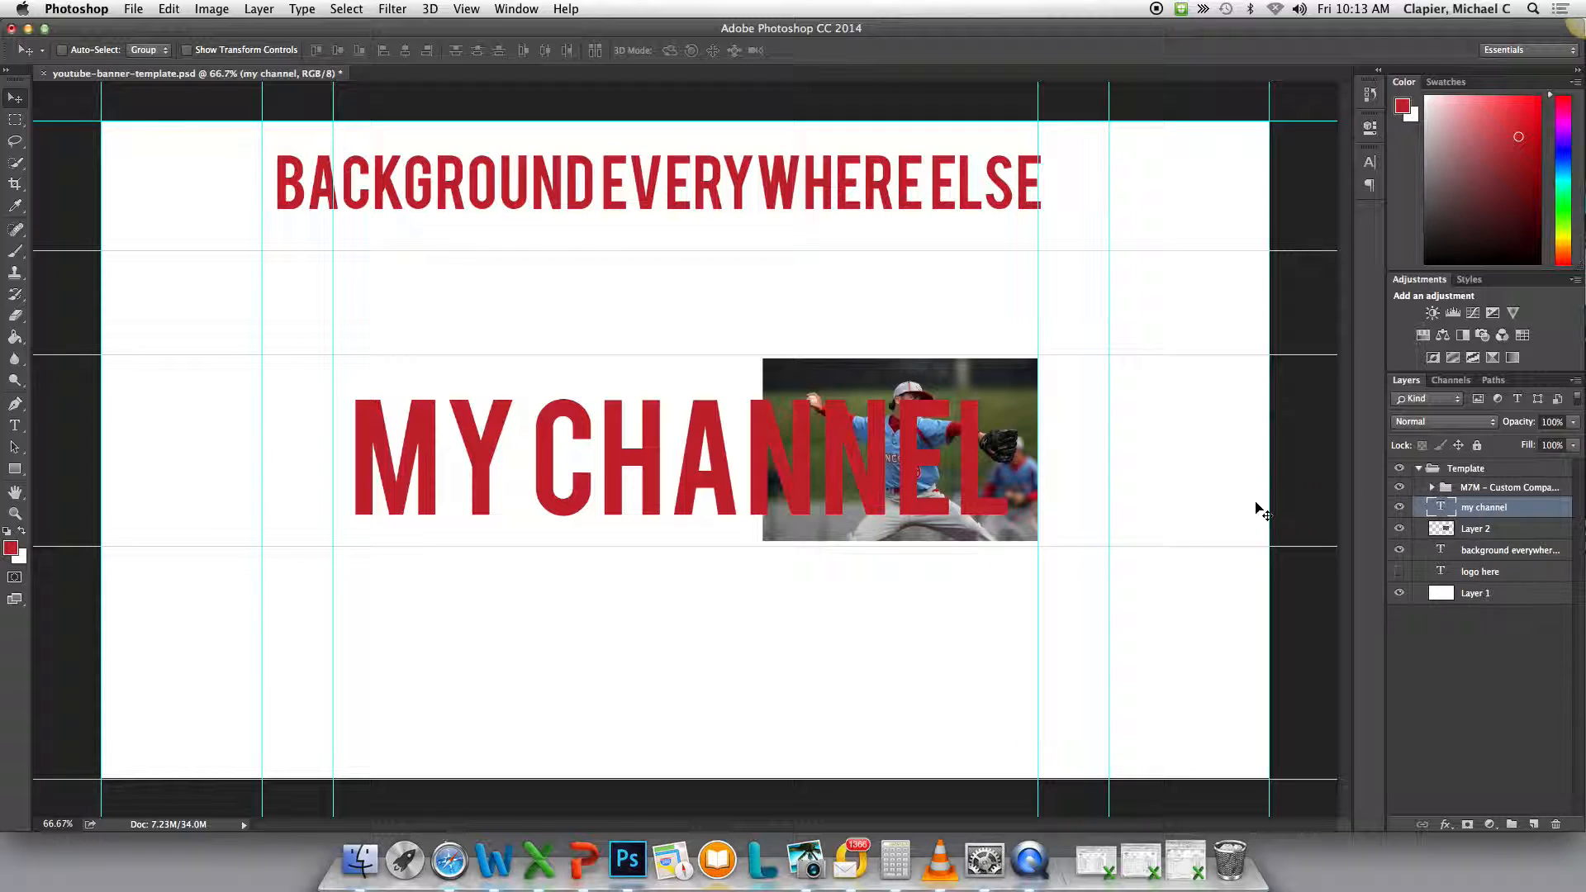
key("super+t")
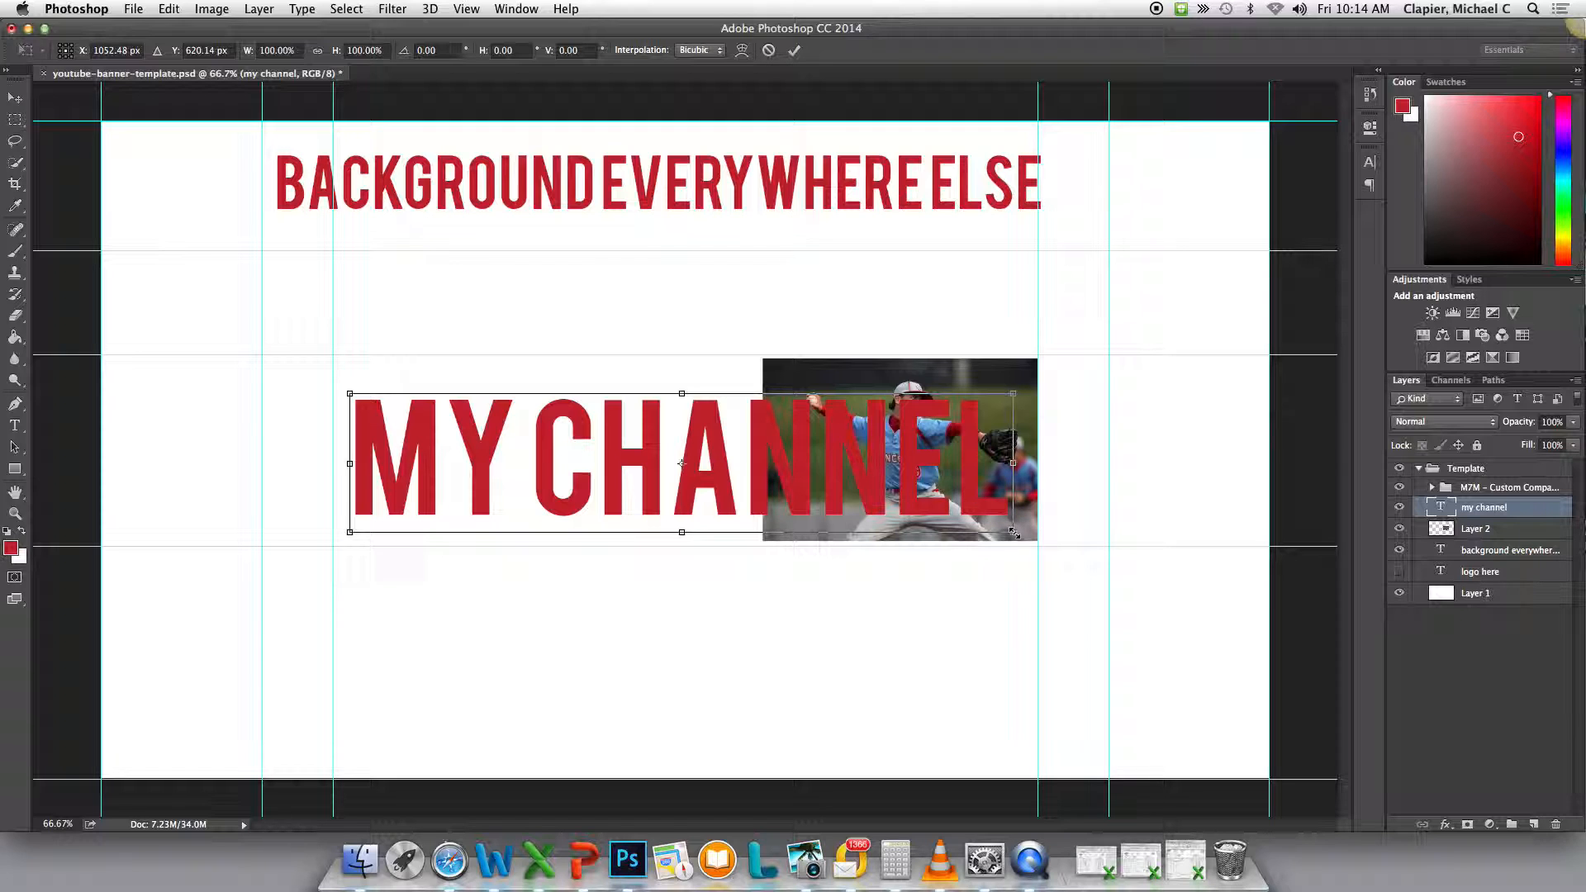
left_click_drag(1014, 534, 752, 463)
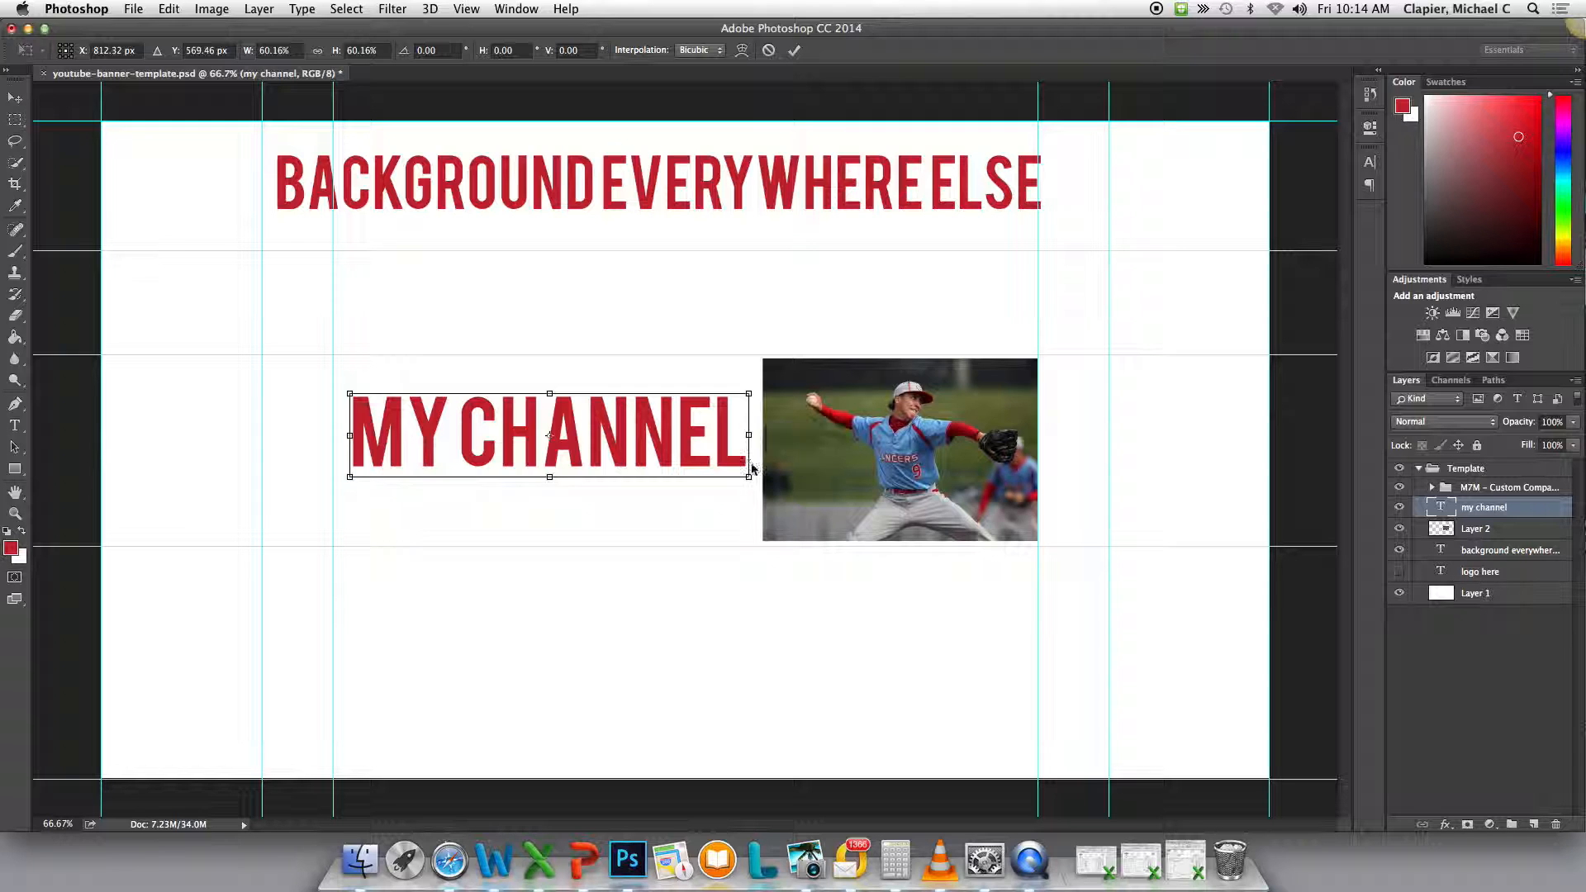
left_click_drag(628, 441, 630, 488)
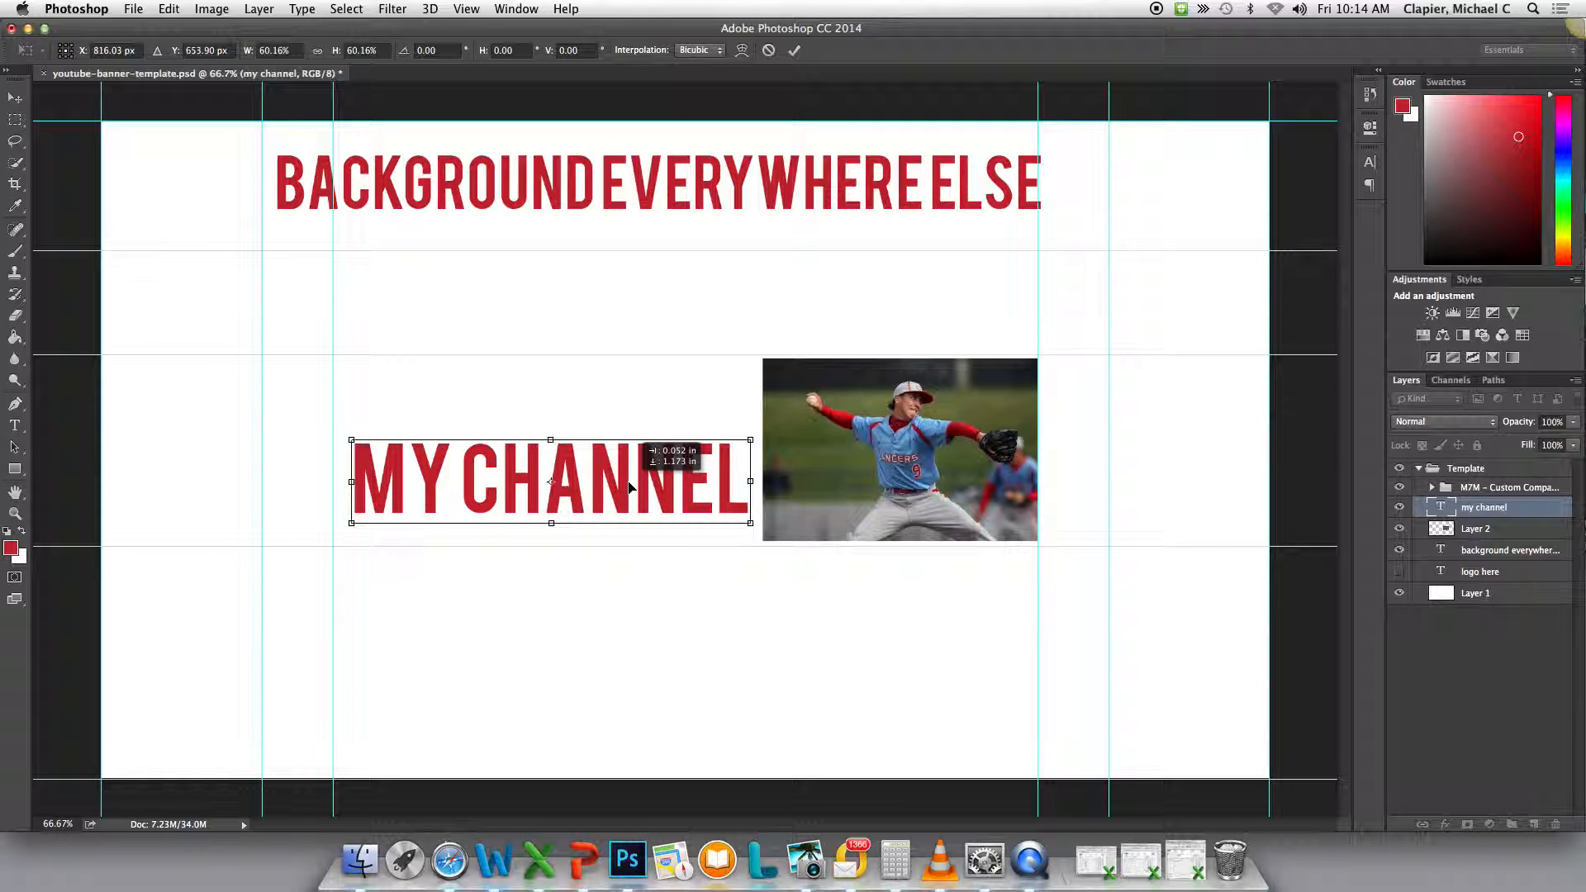
left_click_drag(629, 488, 629, 488)
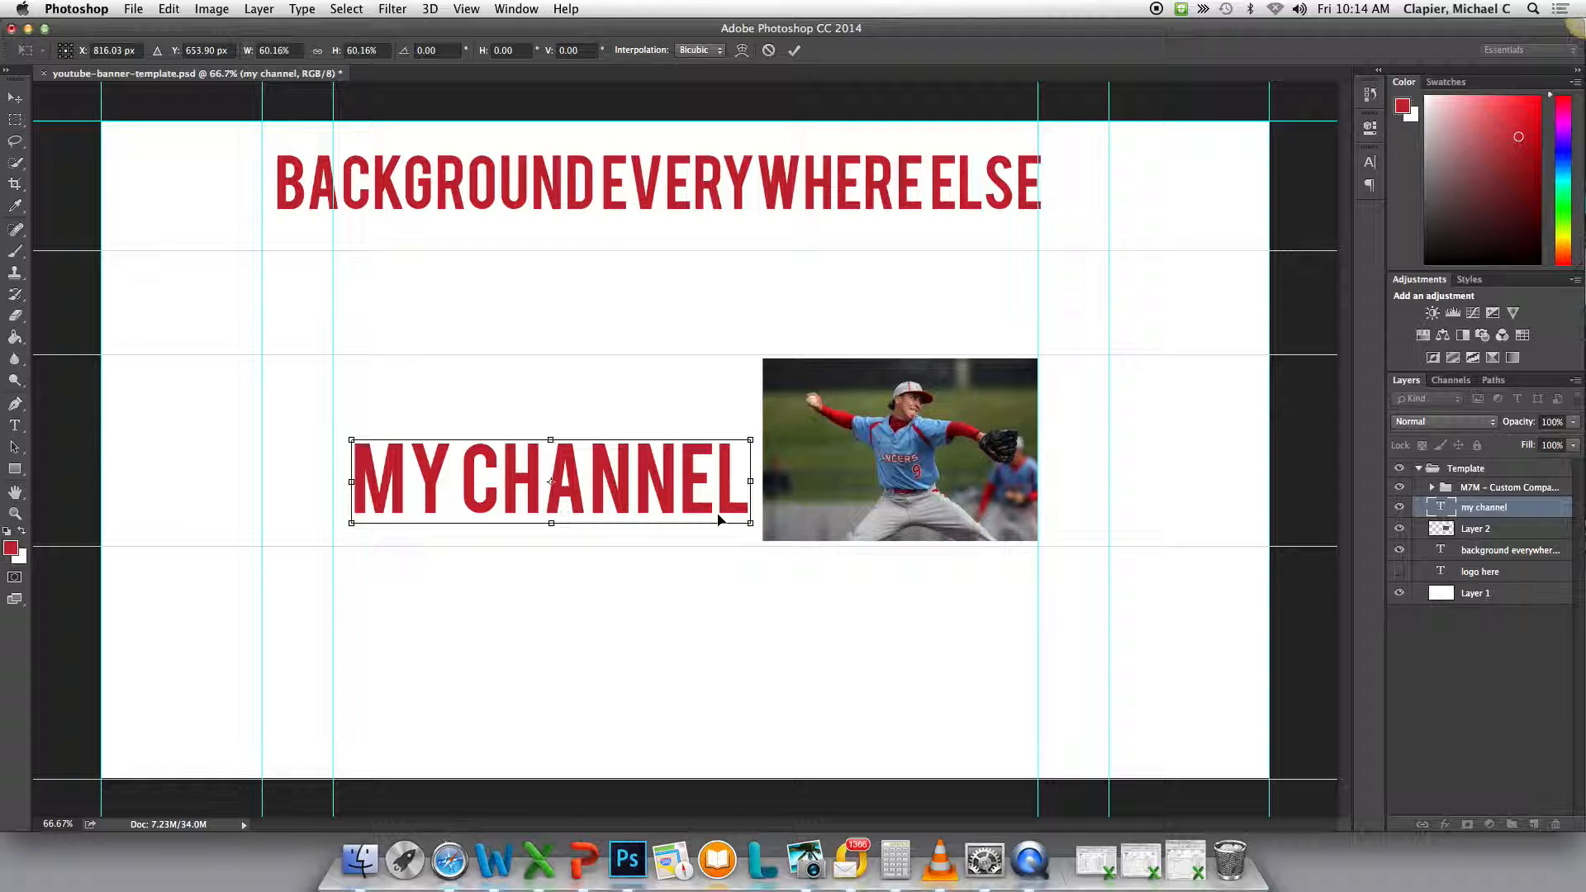
key("Left")
key("Left")
key("Left")
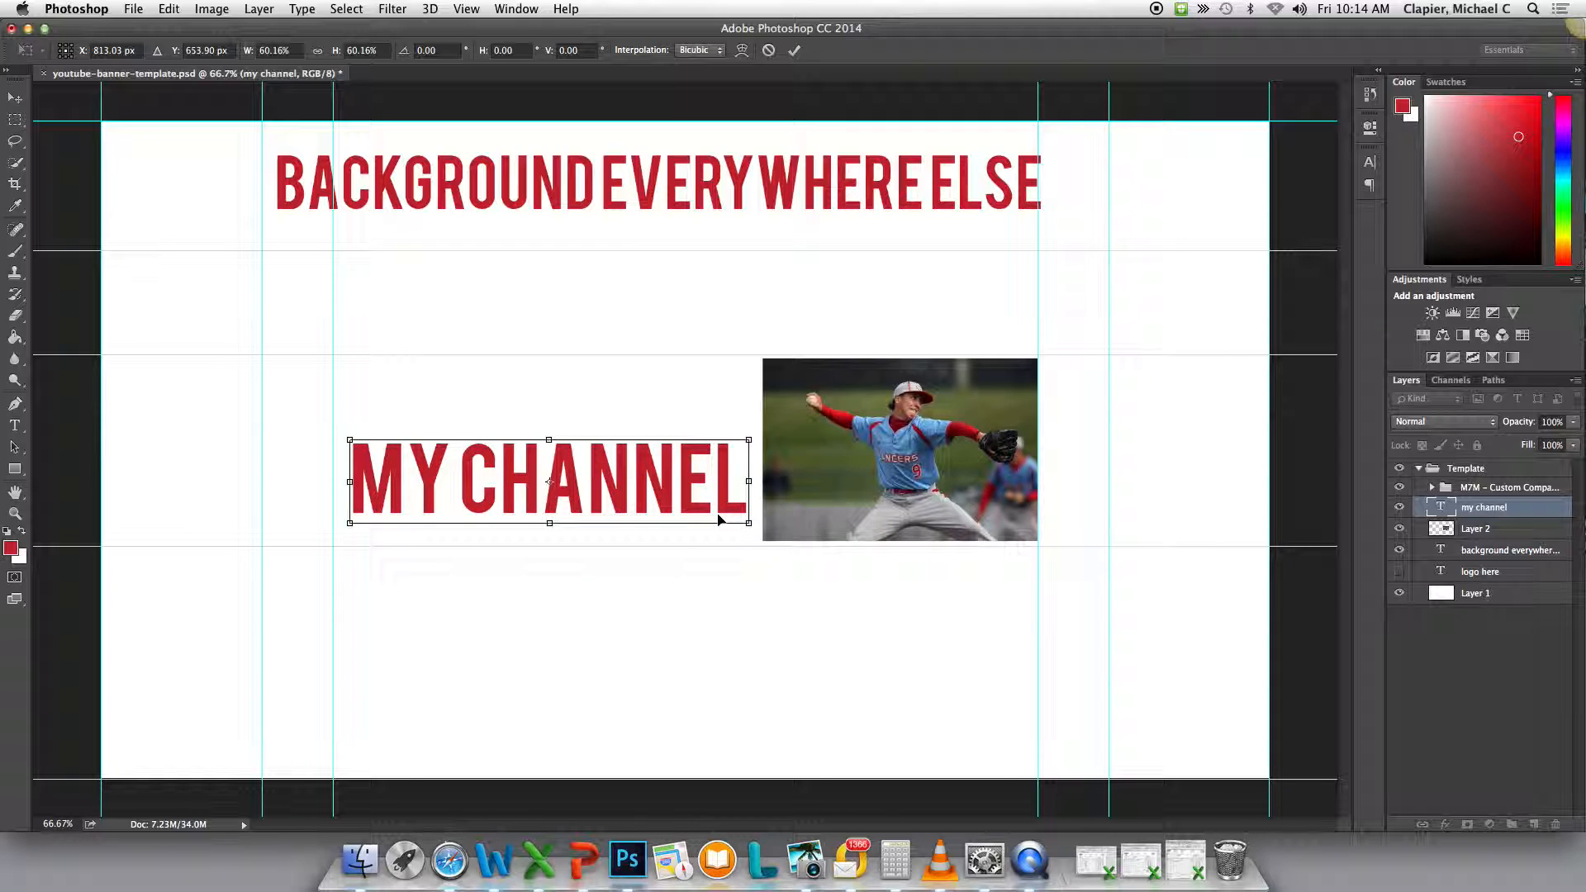
key("Return")
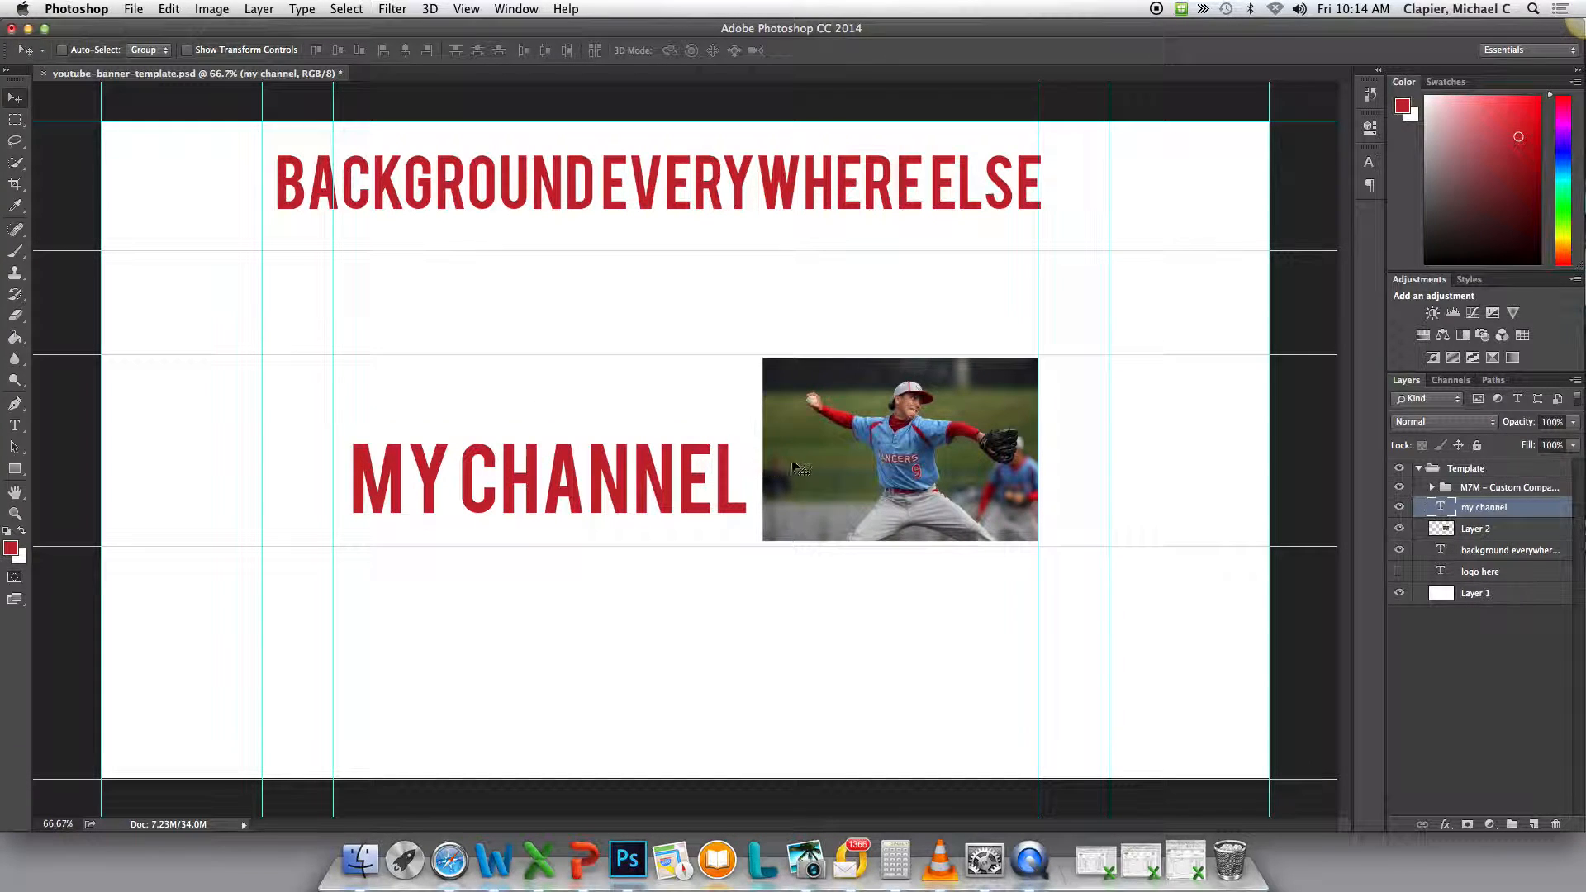
Move the "my channel" text to the right so that it overlaps the pitcher photo.
right_click(618, 476)
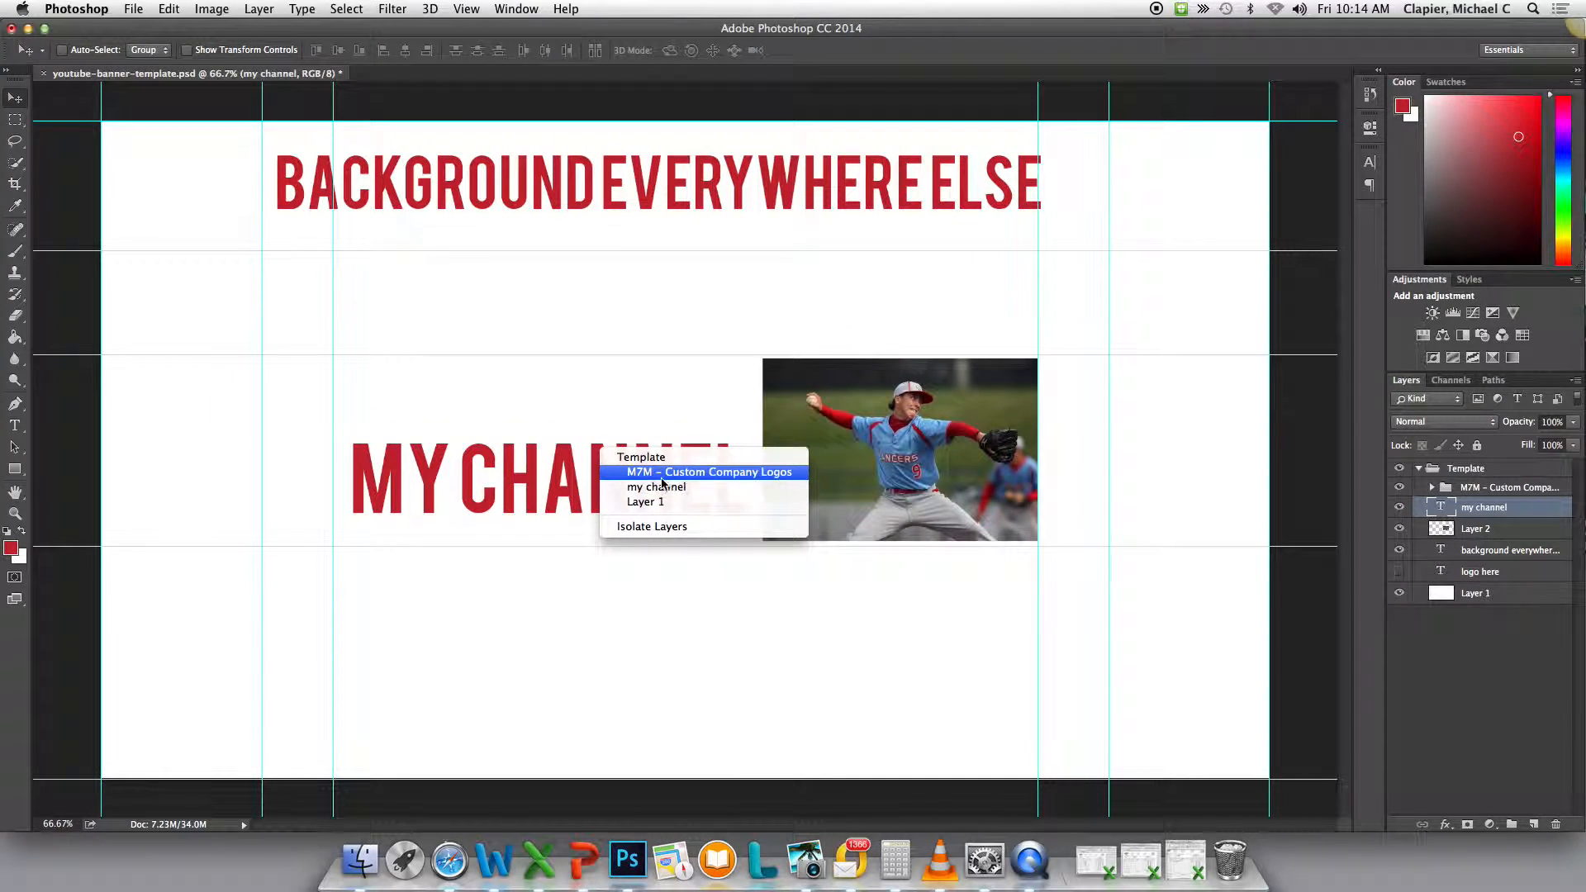
left_click(514, 489)
left_click_drag(512, 483, 697, 478)
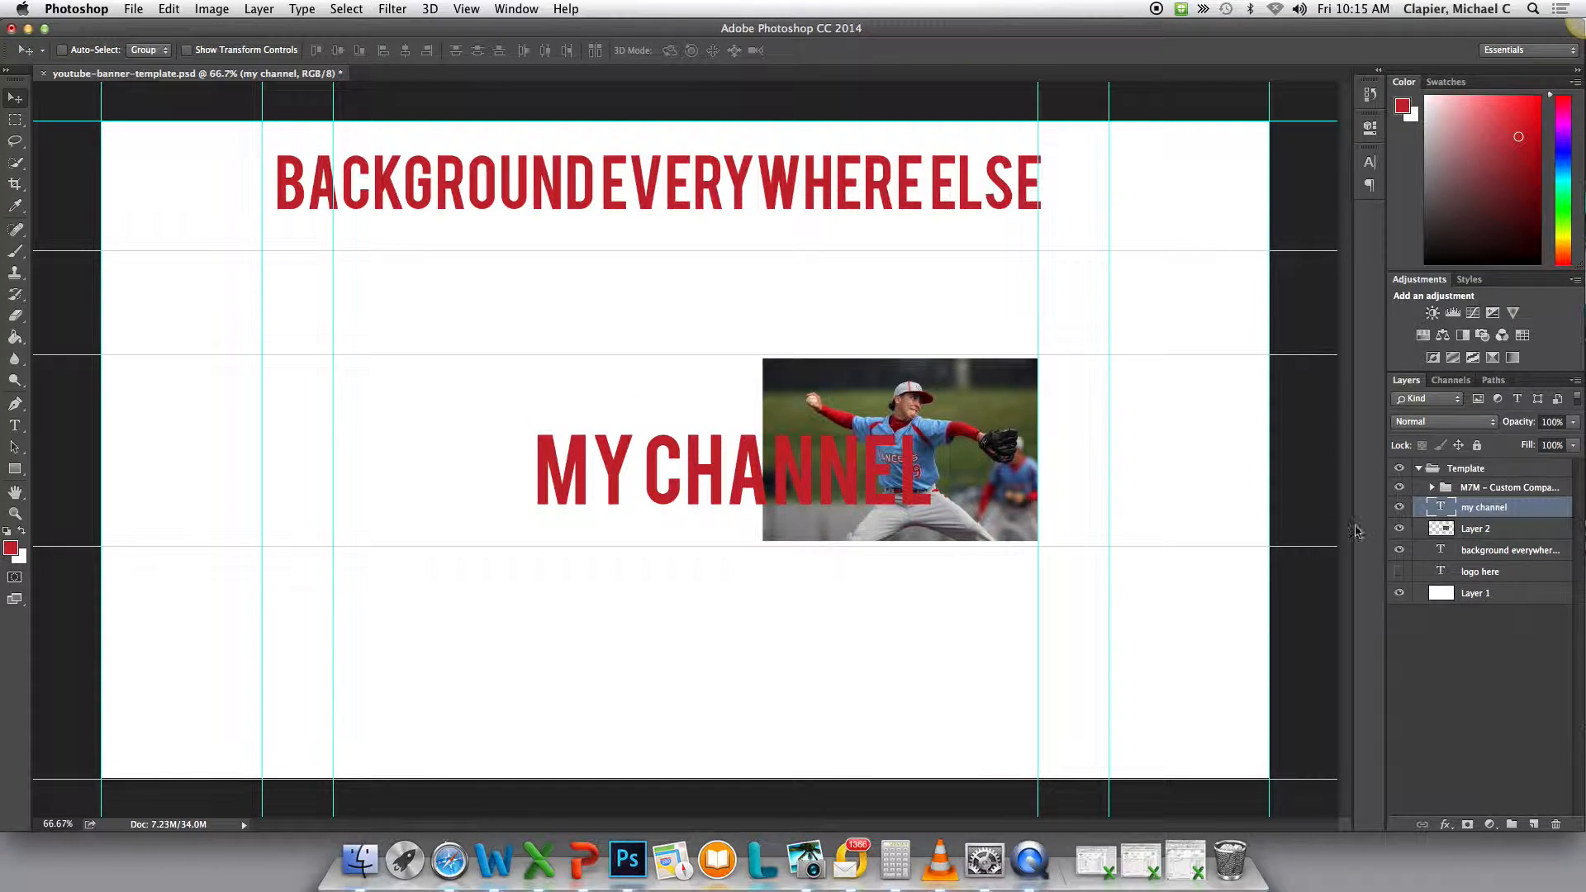
Try the pitcher photo layer at 48% opacity and restore it to 100%.
left_click(1496, 533)
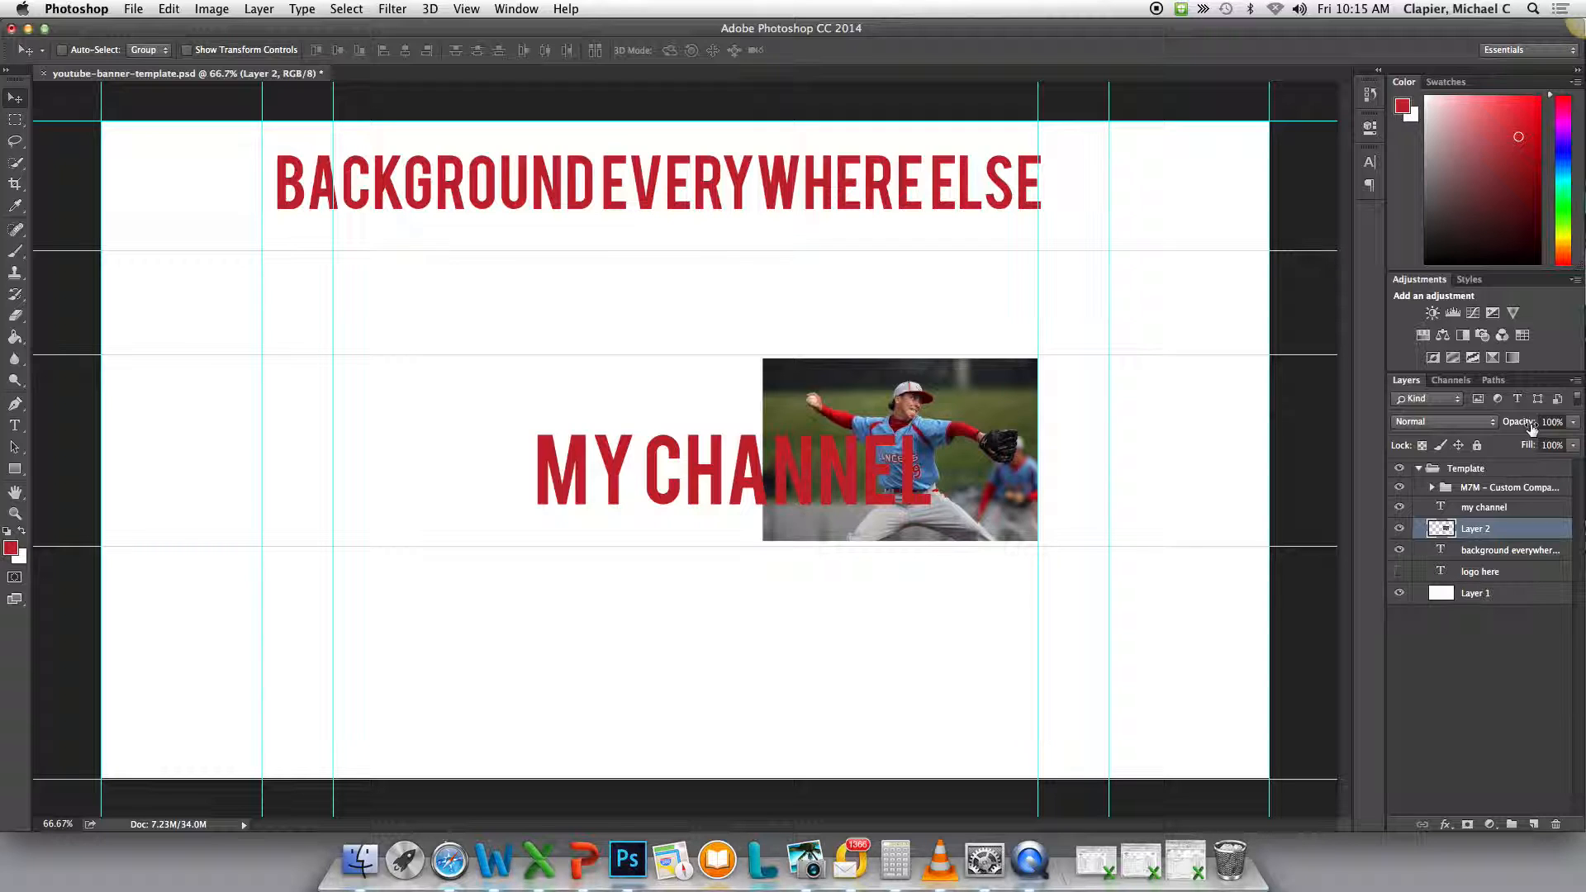
left_click(1573, 423)
left_click_drag(1579, 449, 1533, 446)
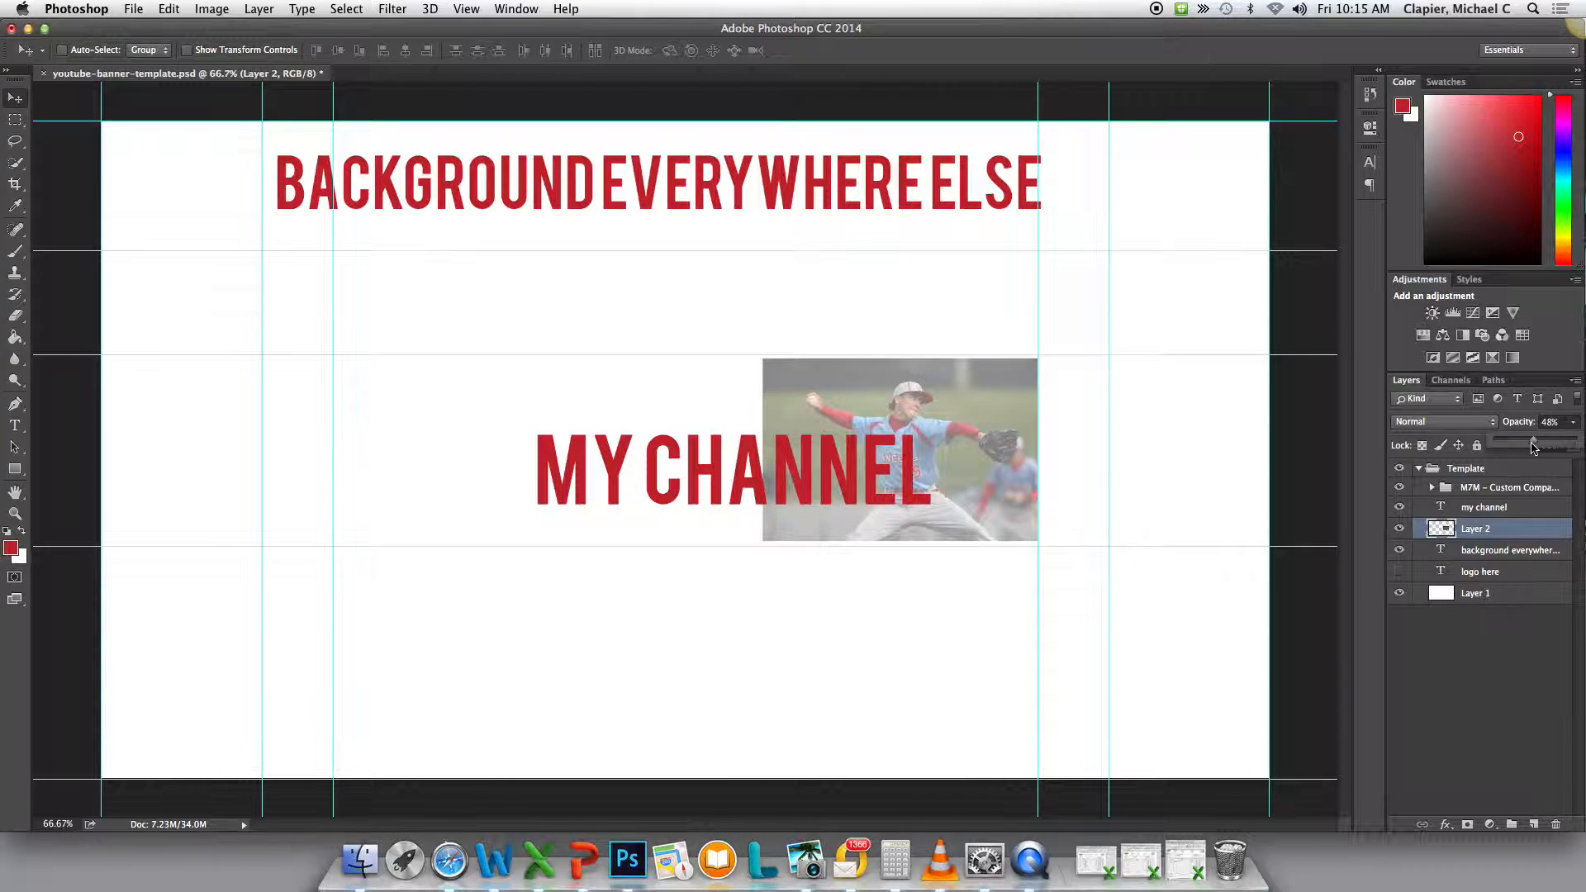
left_click_drag(1537, 447, 1576, 443)
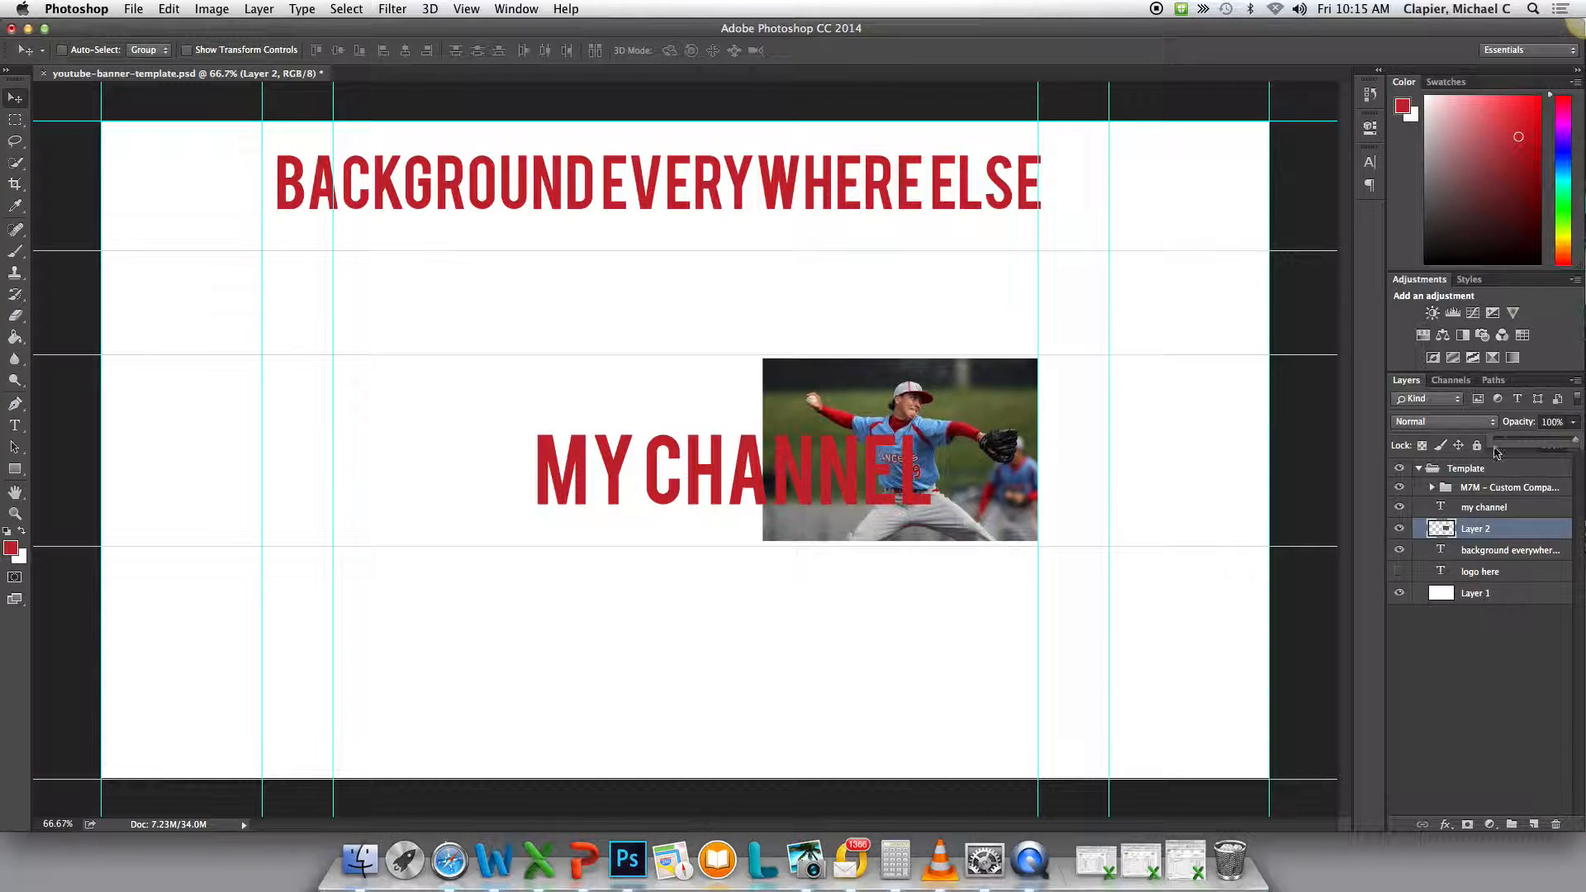
Select the "my channel" layer and move the text back to the left, clear of the pitcher photo.
left_click(620, 458)
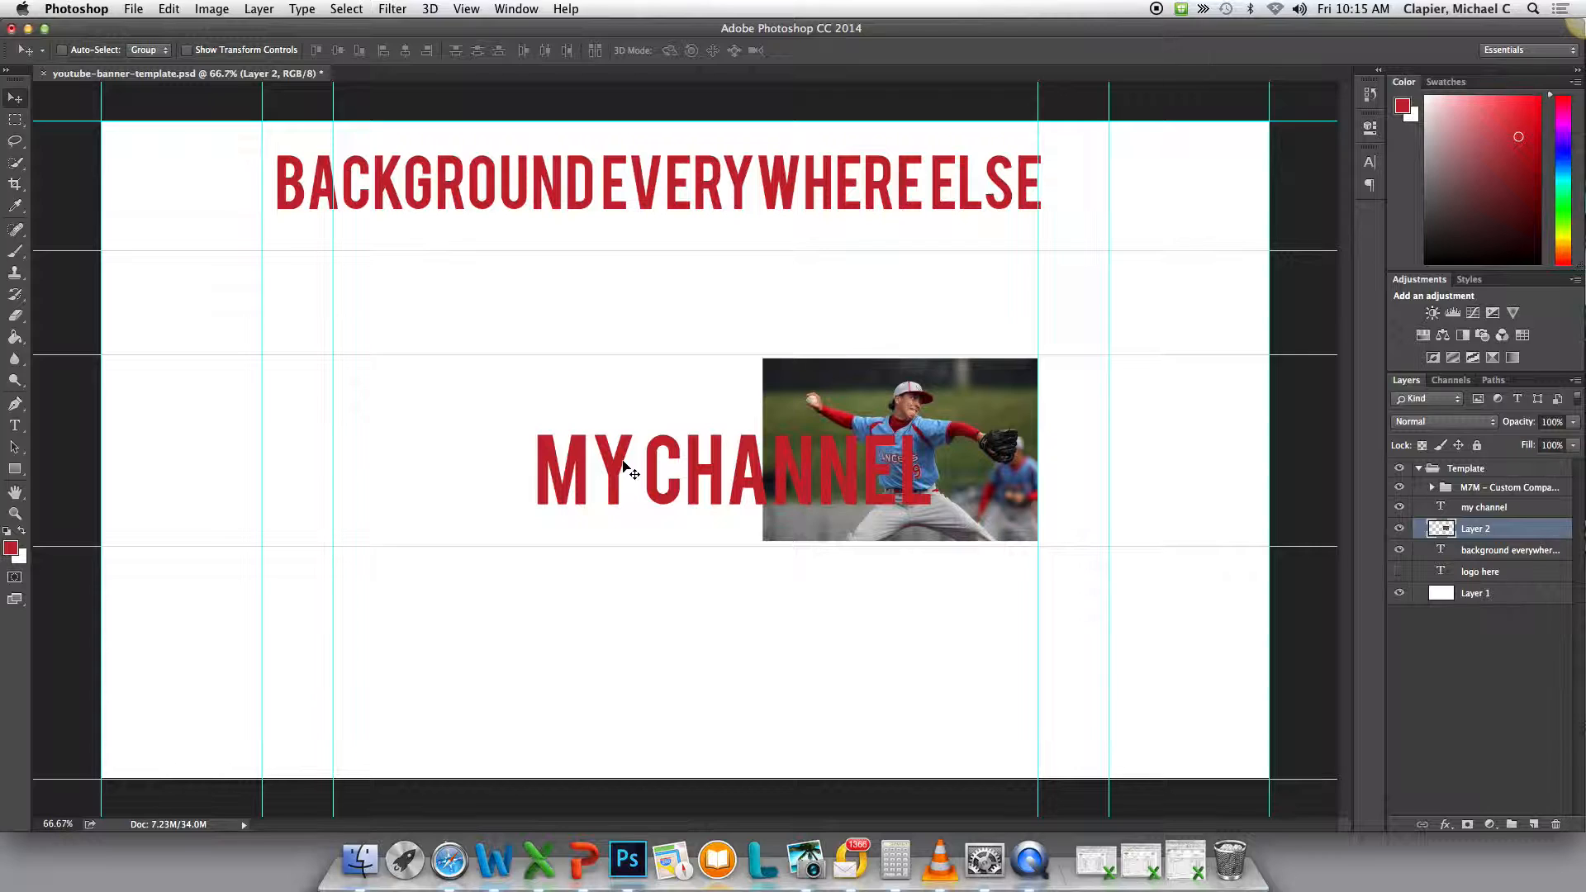
left_click_drag(619, 462, 580, 458)
left_click_drag(620, 464, 614, 458)
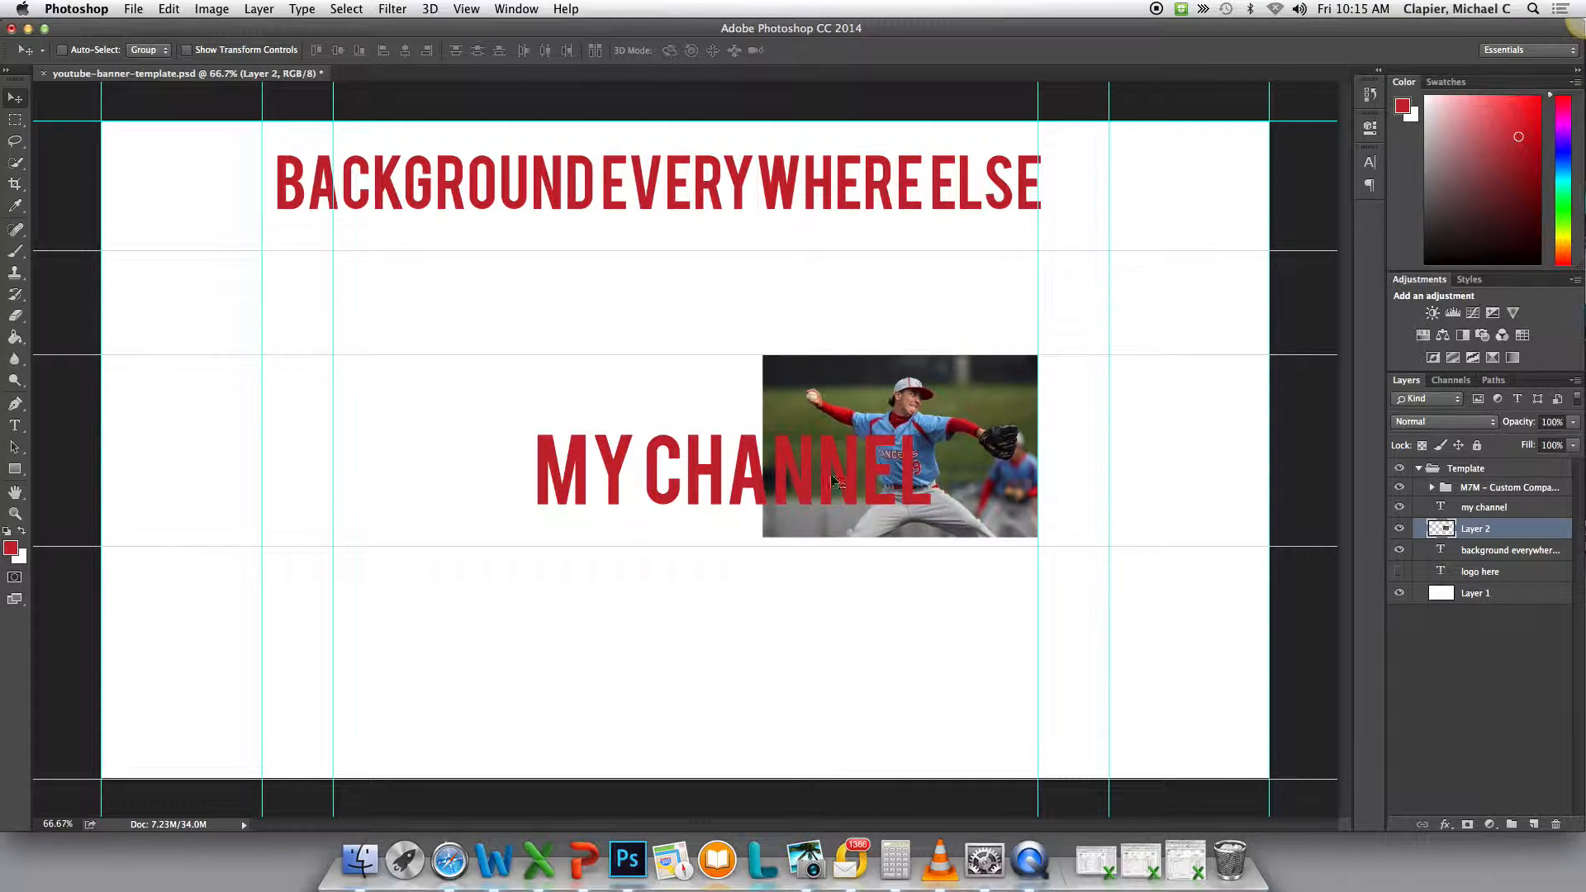
left_click(1488, 507)
left_click_drag(571, 466, 389, 456)
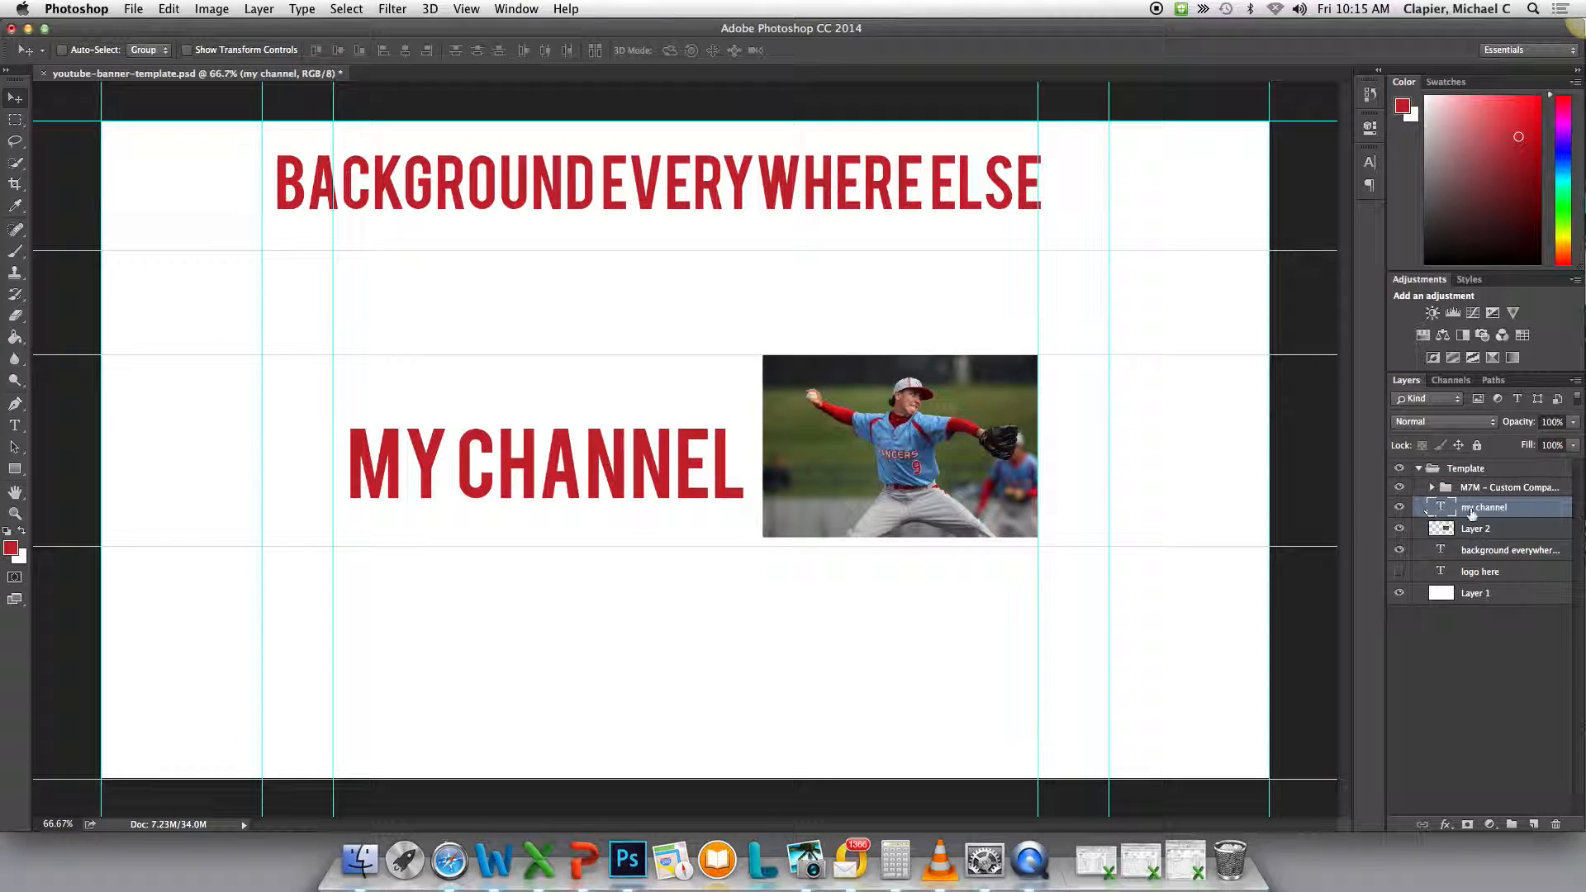
Re-centre the pitcher photo vertically between the central guides with small nudges, and select the "my channel" layer.
left_click(1479, 529)
left_click_drag(956, 483, 954, 492)
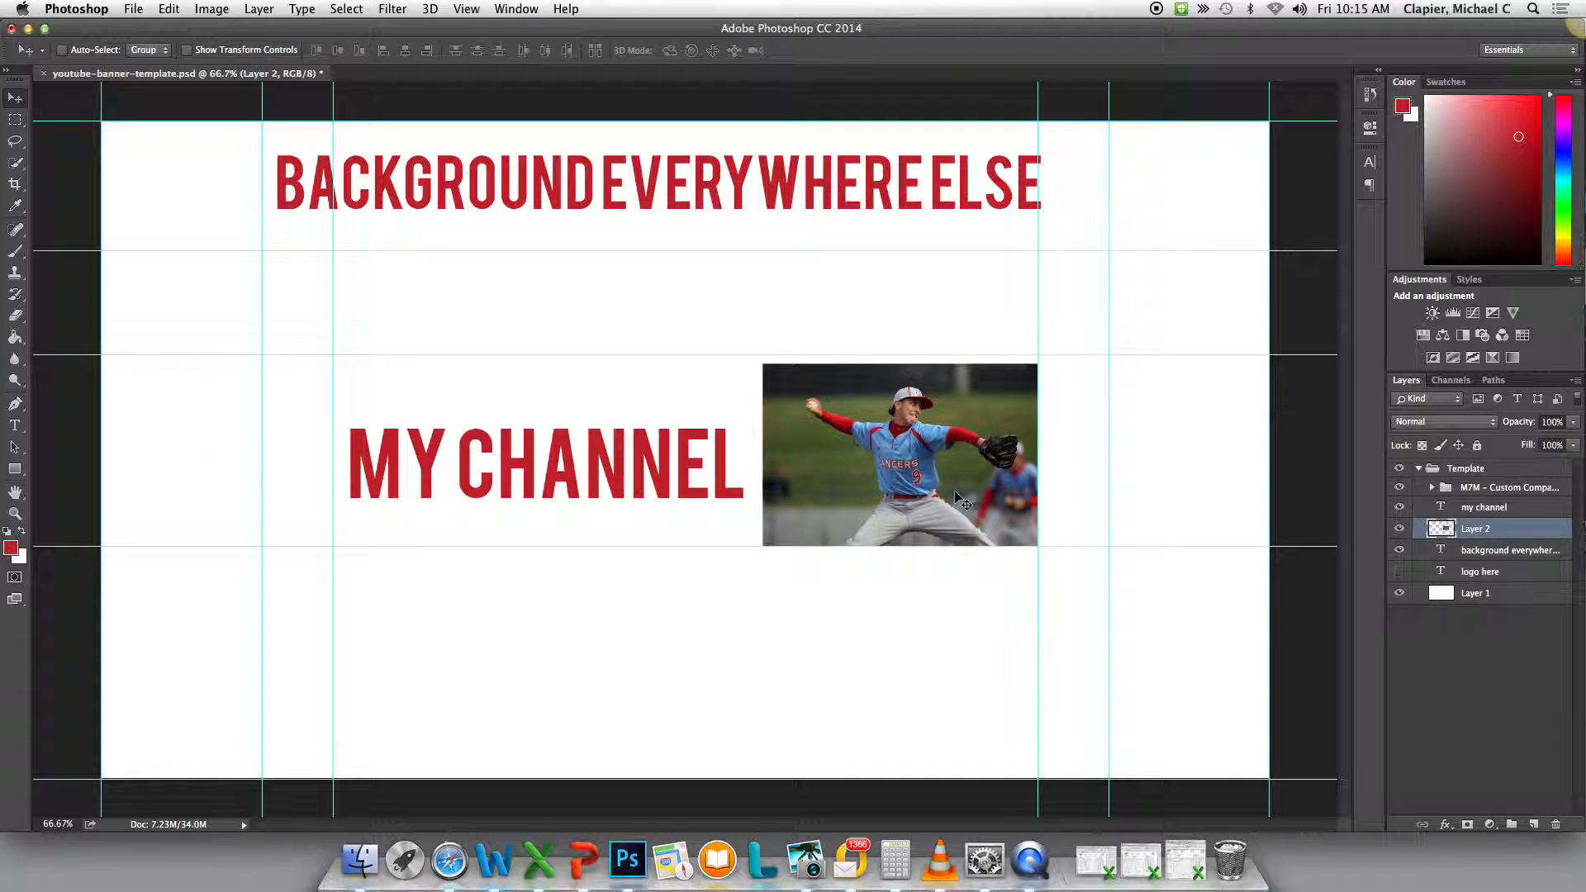
key("Up")
key("Up")
key("Up")
key("Up")
key("Up")
key("Up")
key("Up")
key("Up")
key("Up")
key("Up")
key("Up")
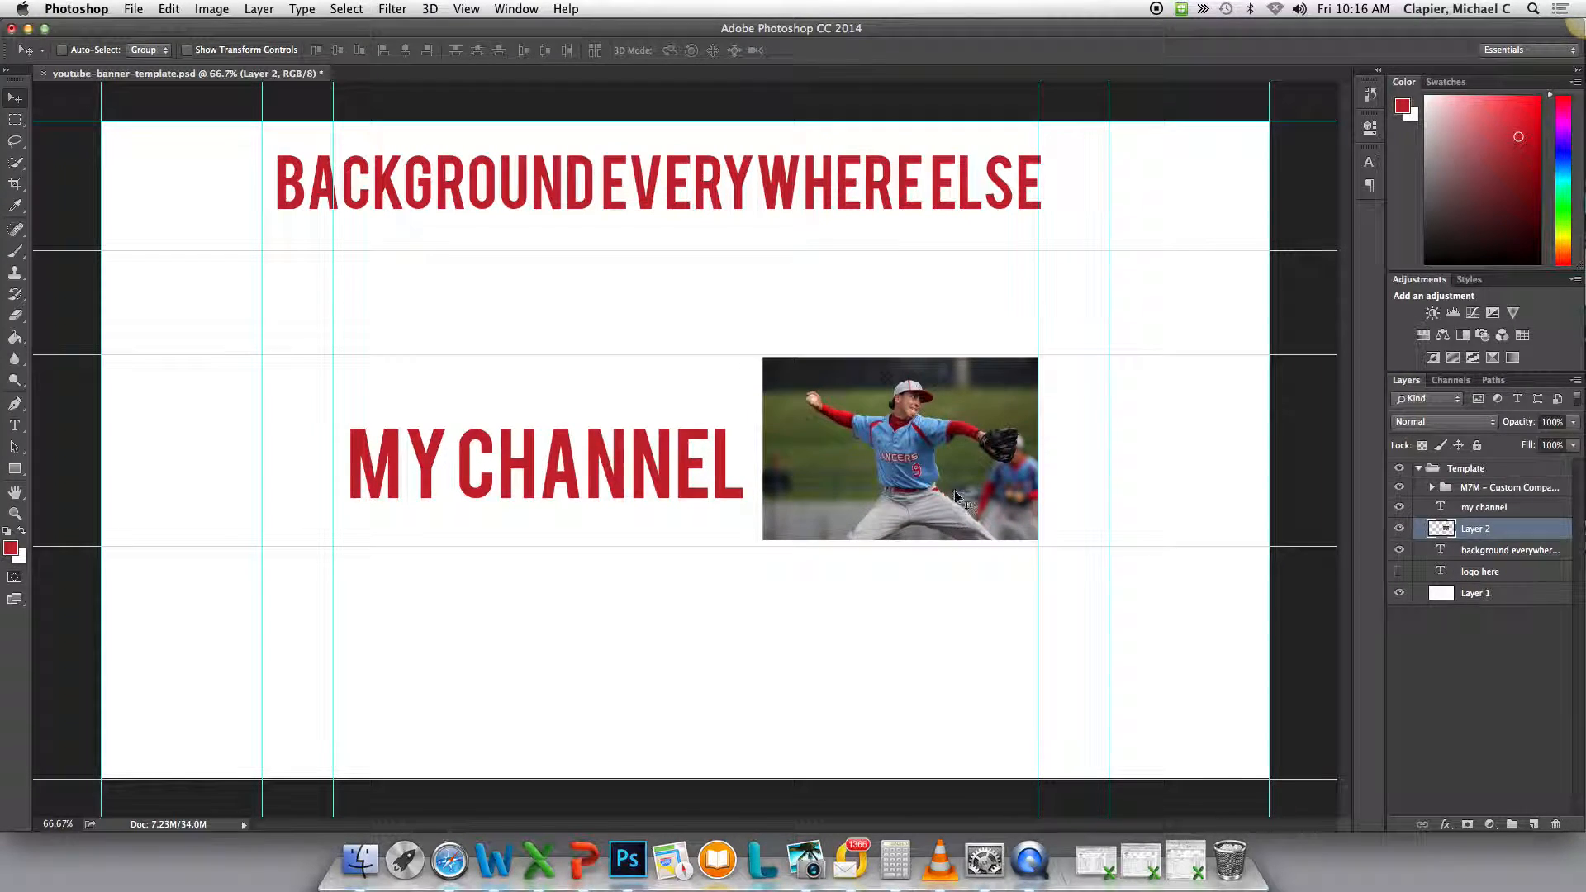
key("Down")
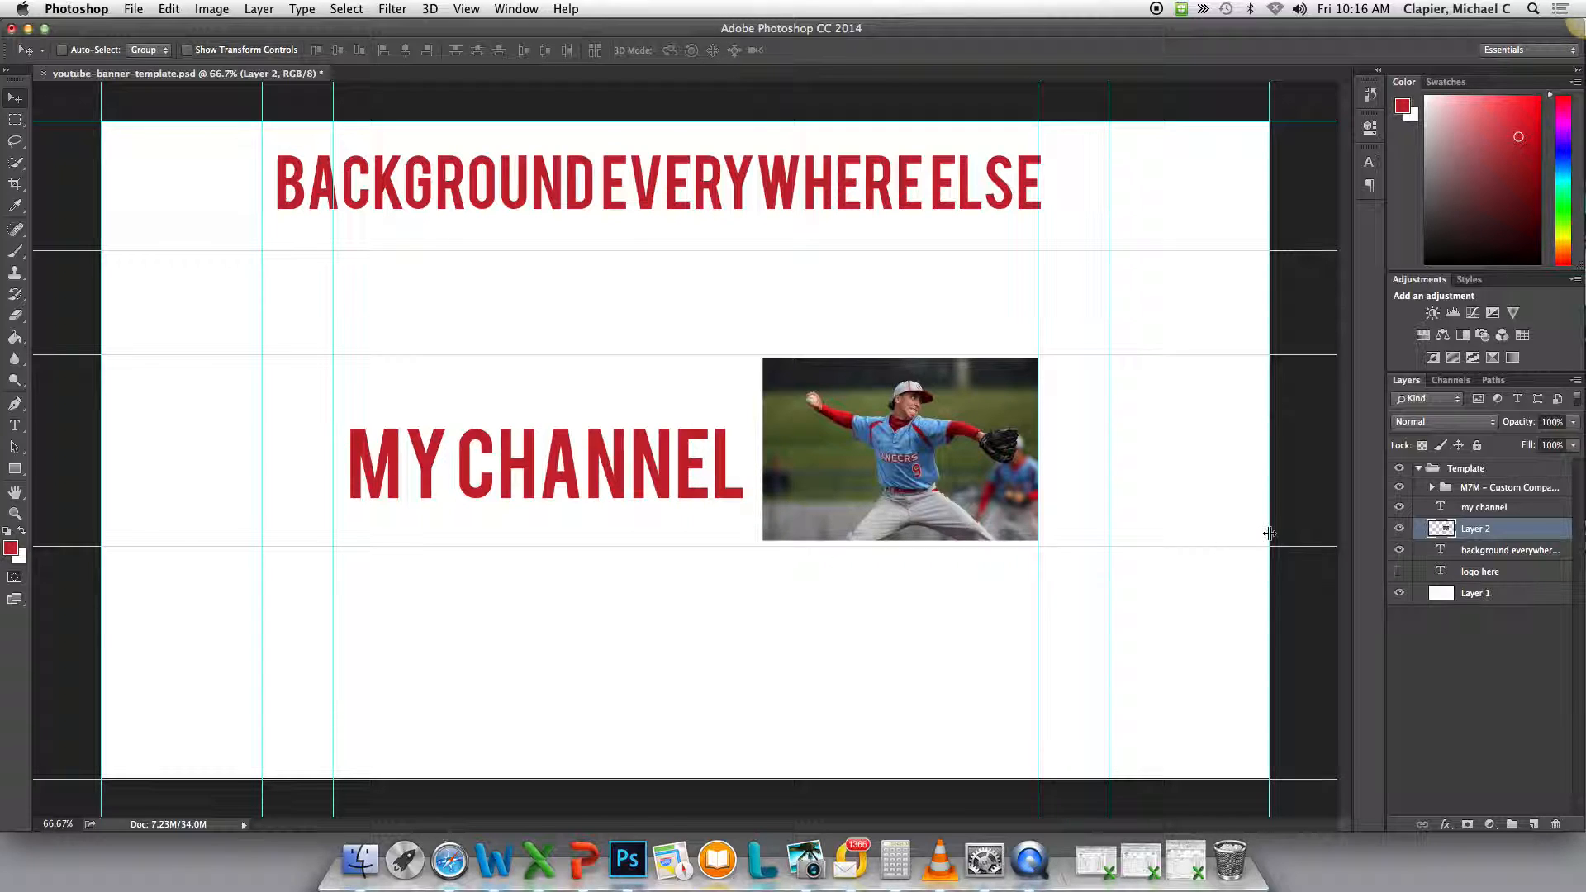
left_click(1501, 510)
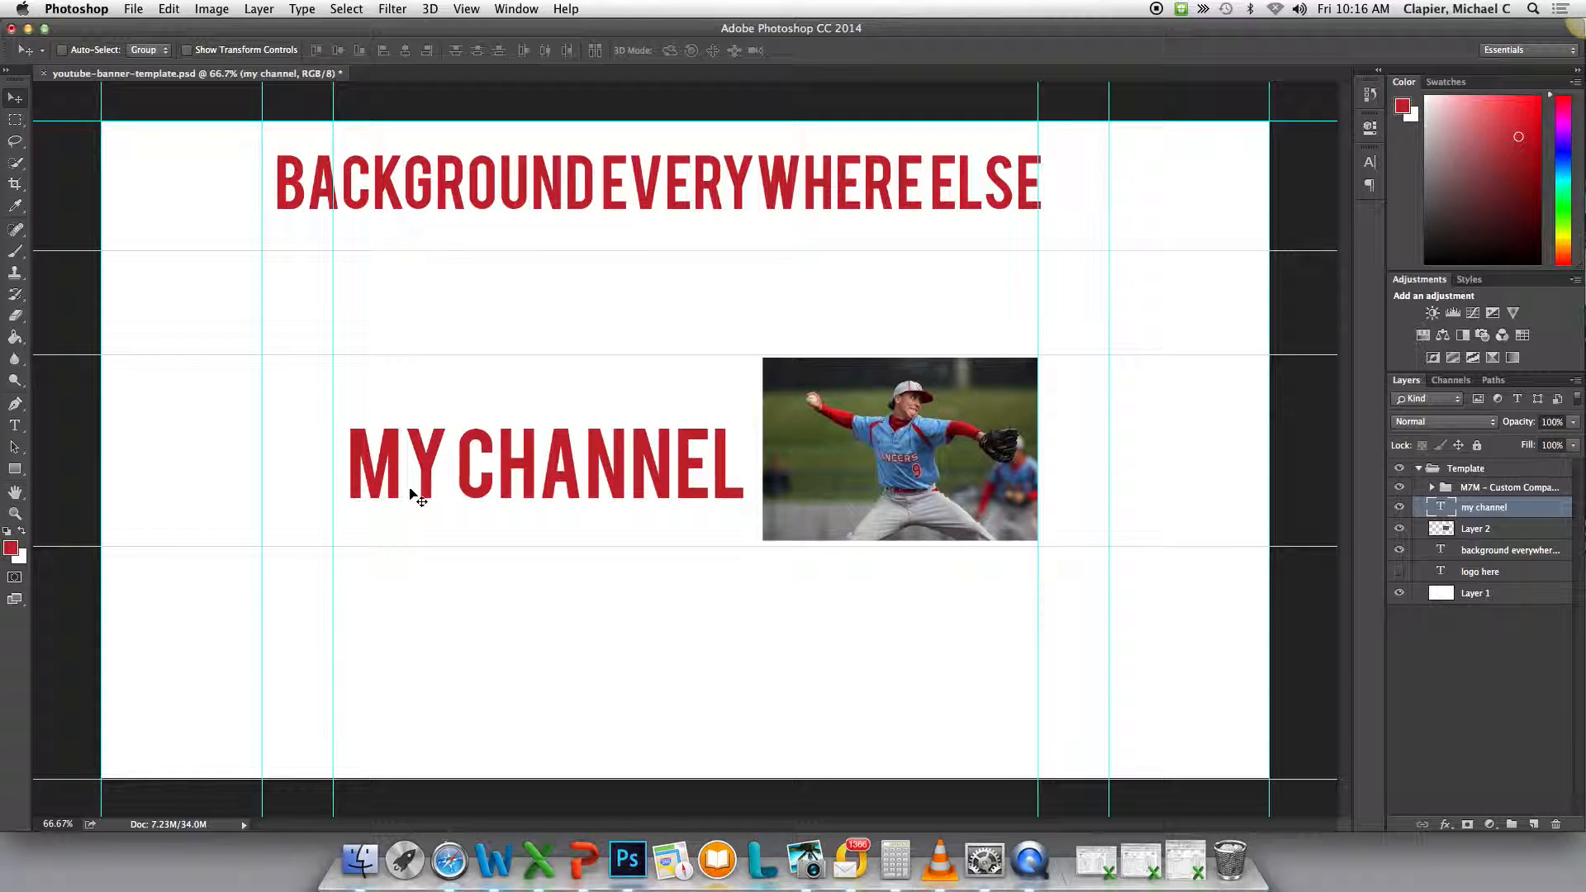
Add the quoted tagline "You'll laugh until you stop." as a new text layer beneath the "my channel" text.
key("t")
left_click(376, 527)
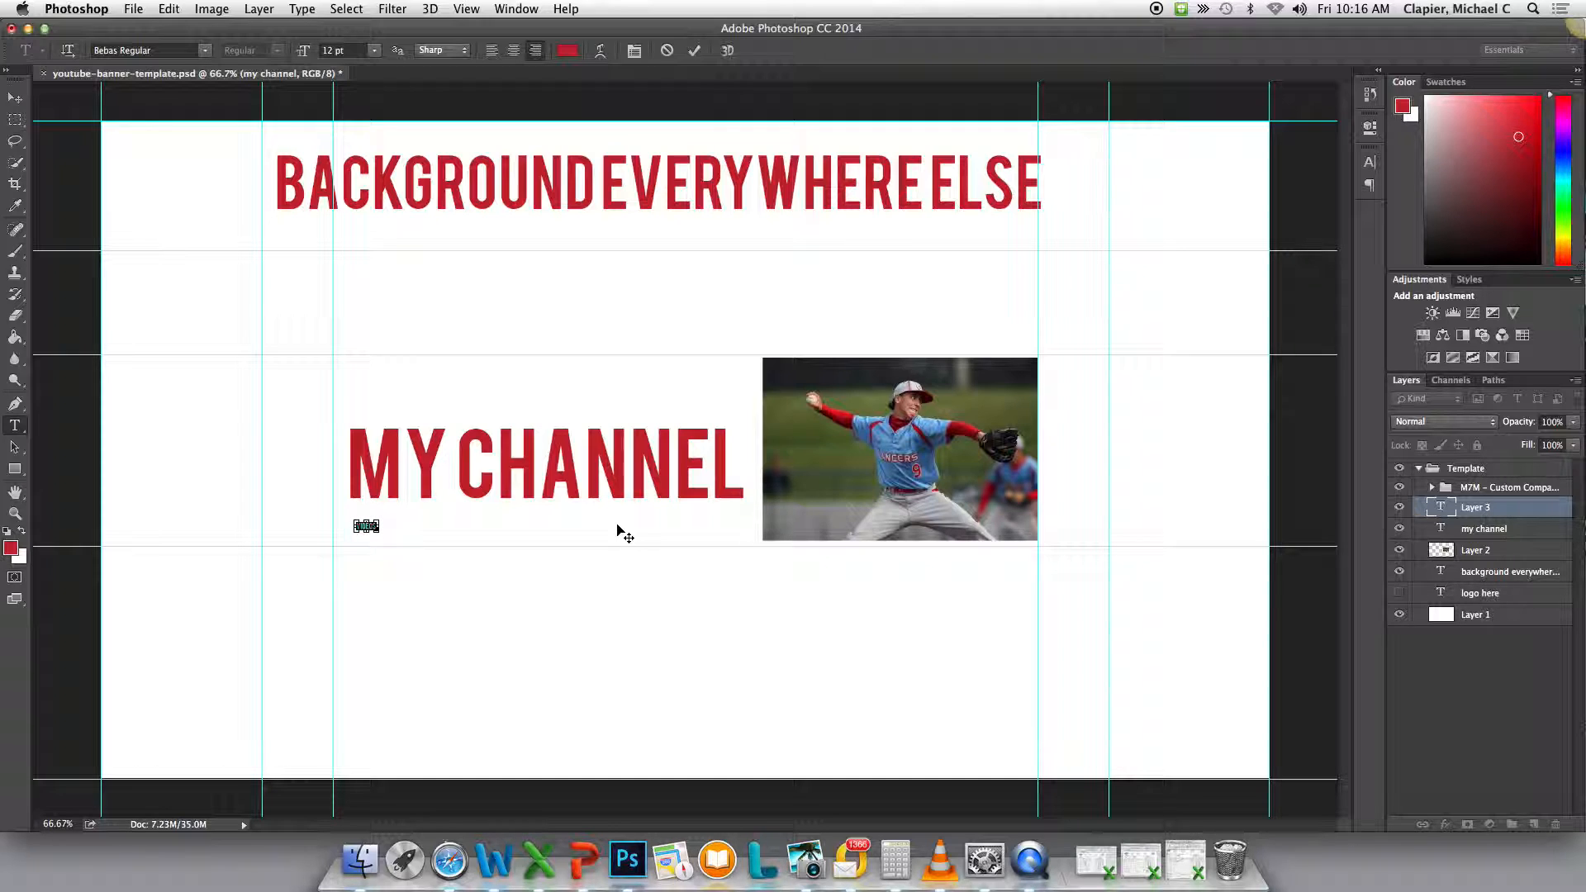
key("BackSpace")
key("BackSpace")
key("BackSpace")
key("BackSpace")
key("BackSpace")
key("BackSpace")
type("YOU")
type("'LL LAUGHING")
type("TIL YOU STOP")
type("!")
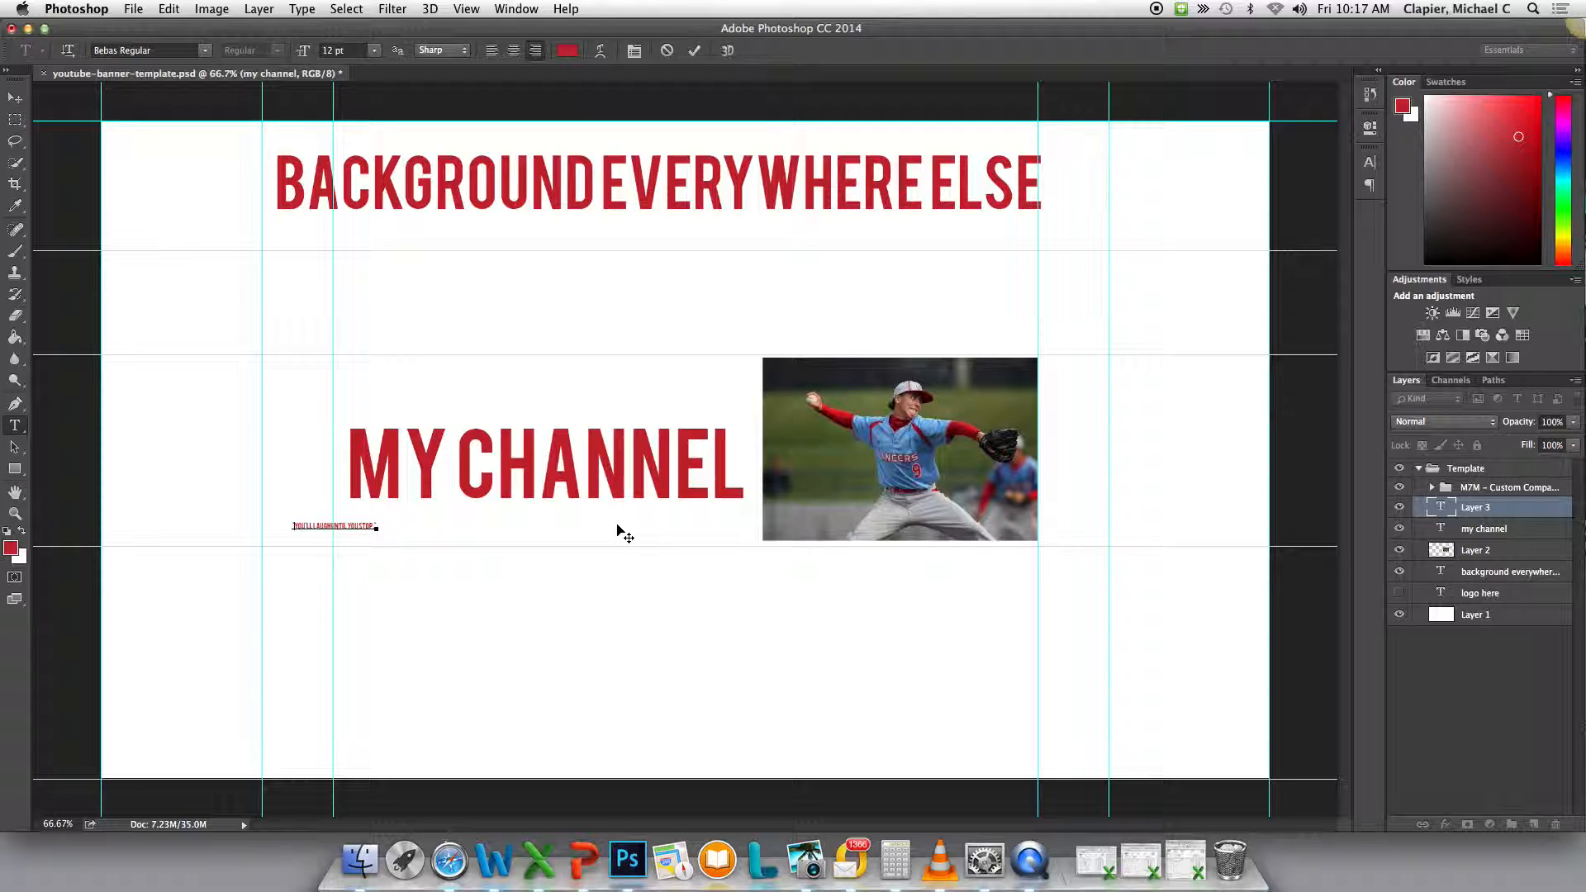
left_click(17, 102)
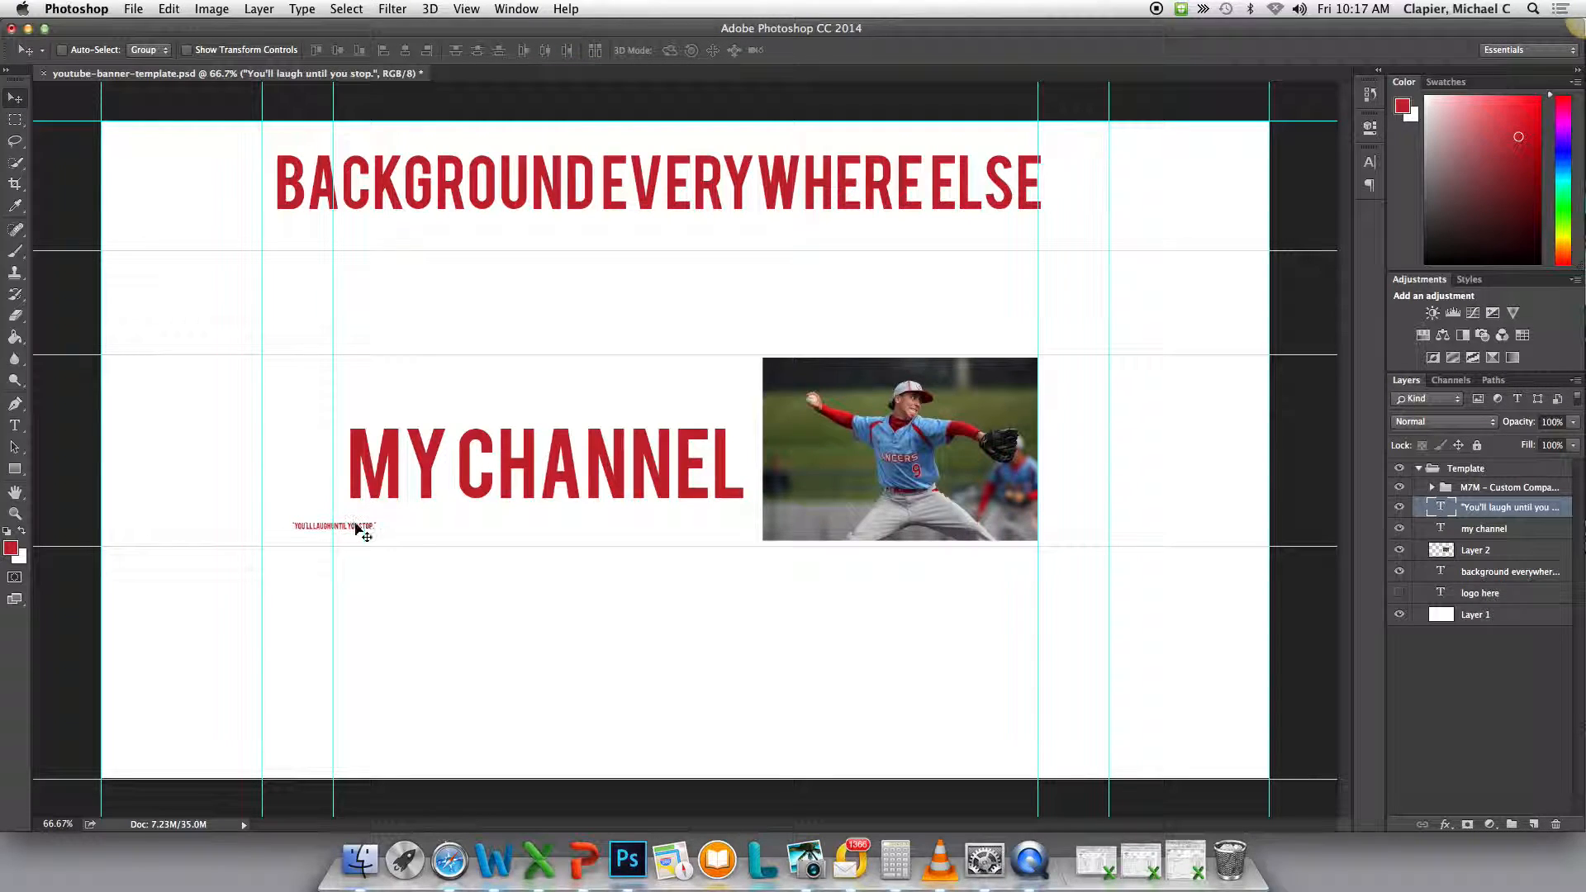
Place the tagline directly under "my channel", aligned with its left edge, and enlarge it to about 359% width and 419% height.
left_click_drag(361, 524, 416, 512)
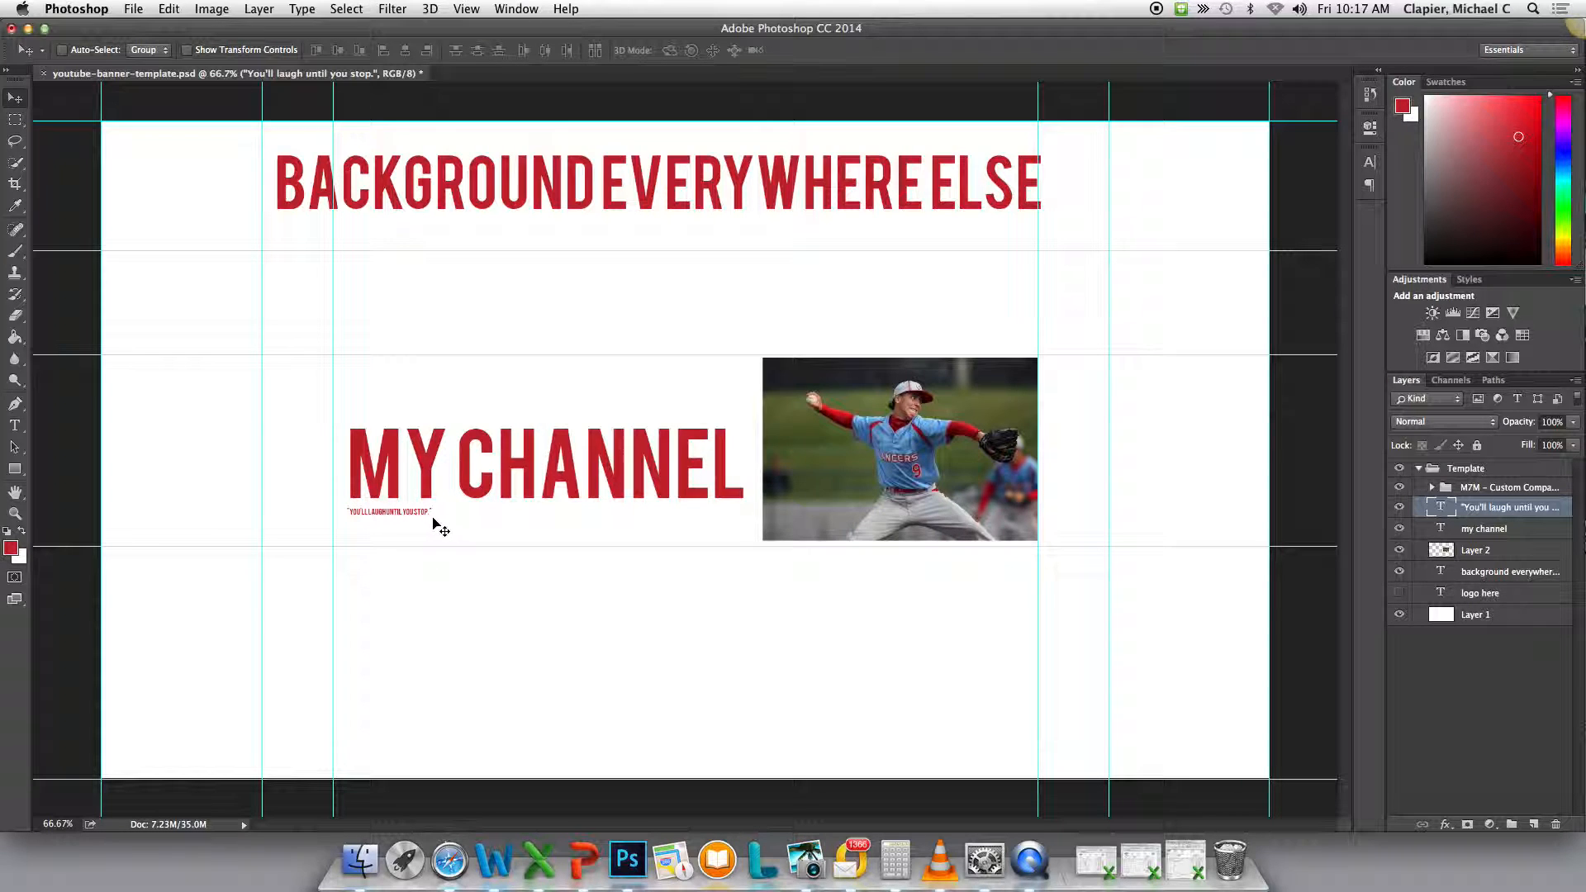
key("super+t")
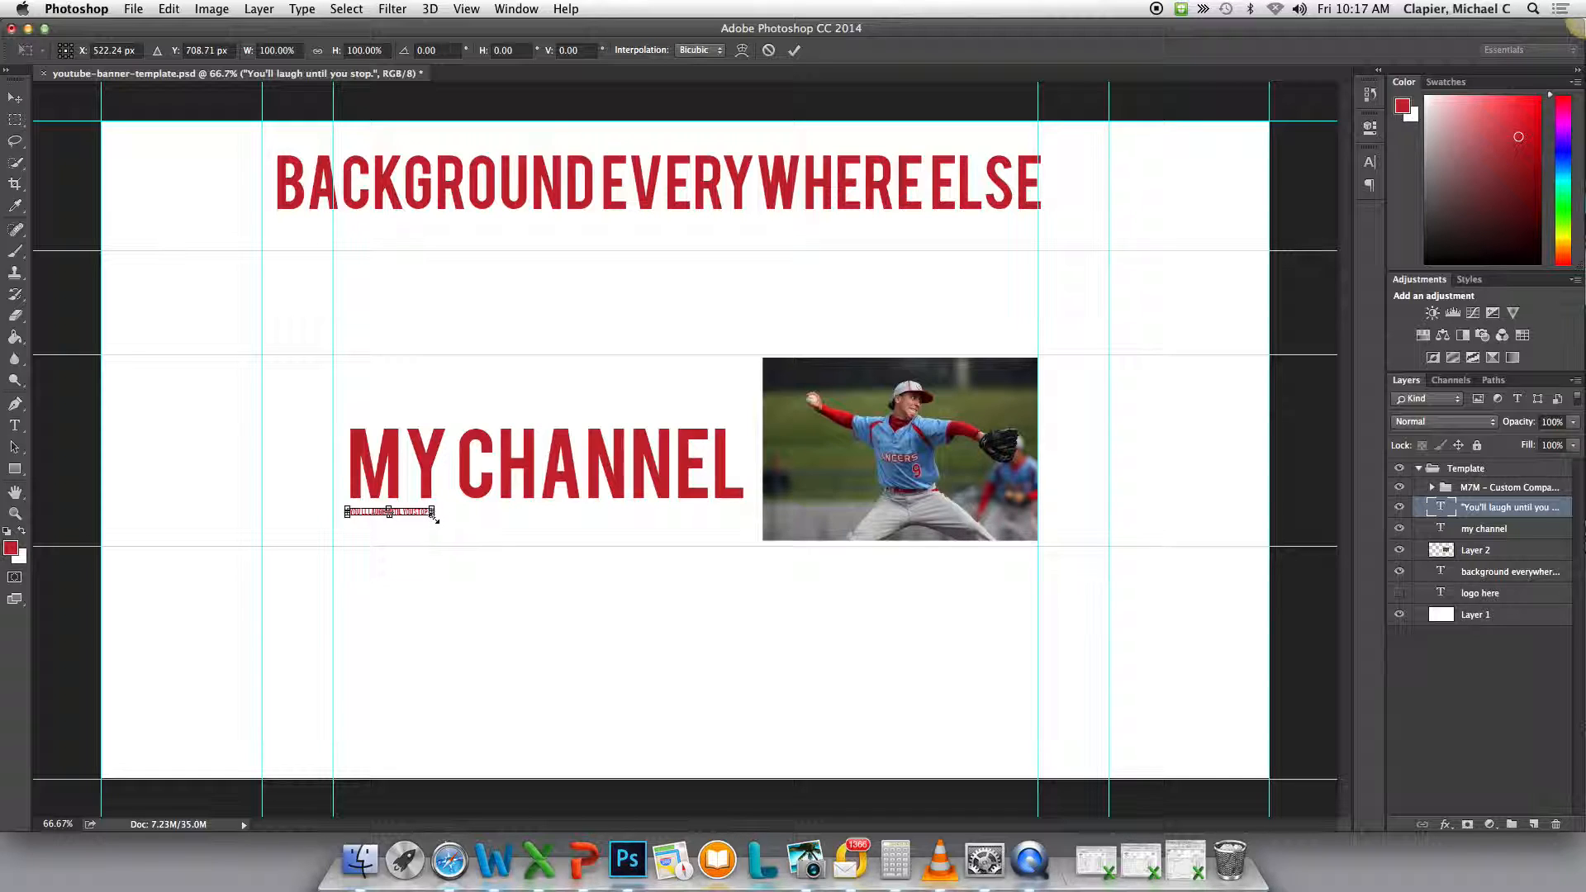
left_click_drag(436, 519, 648, 544)
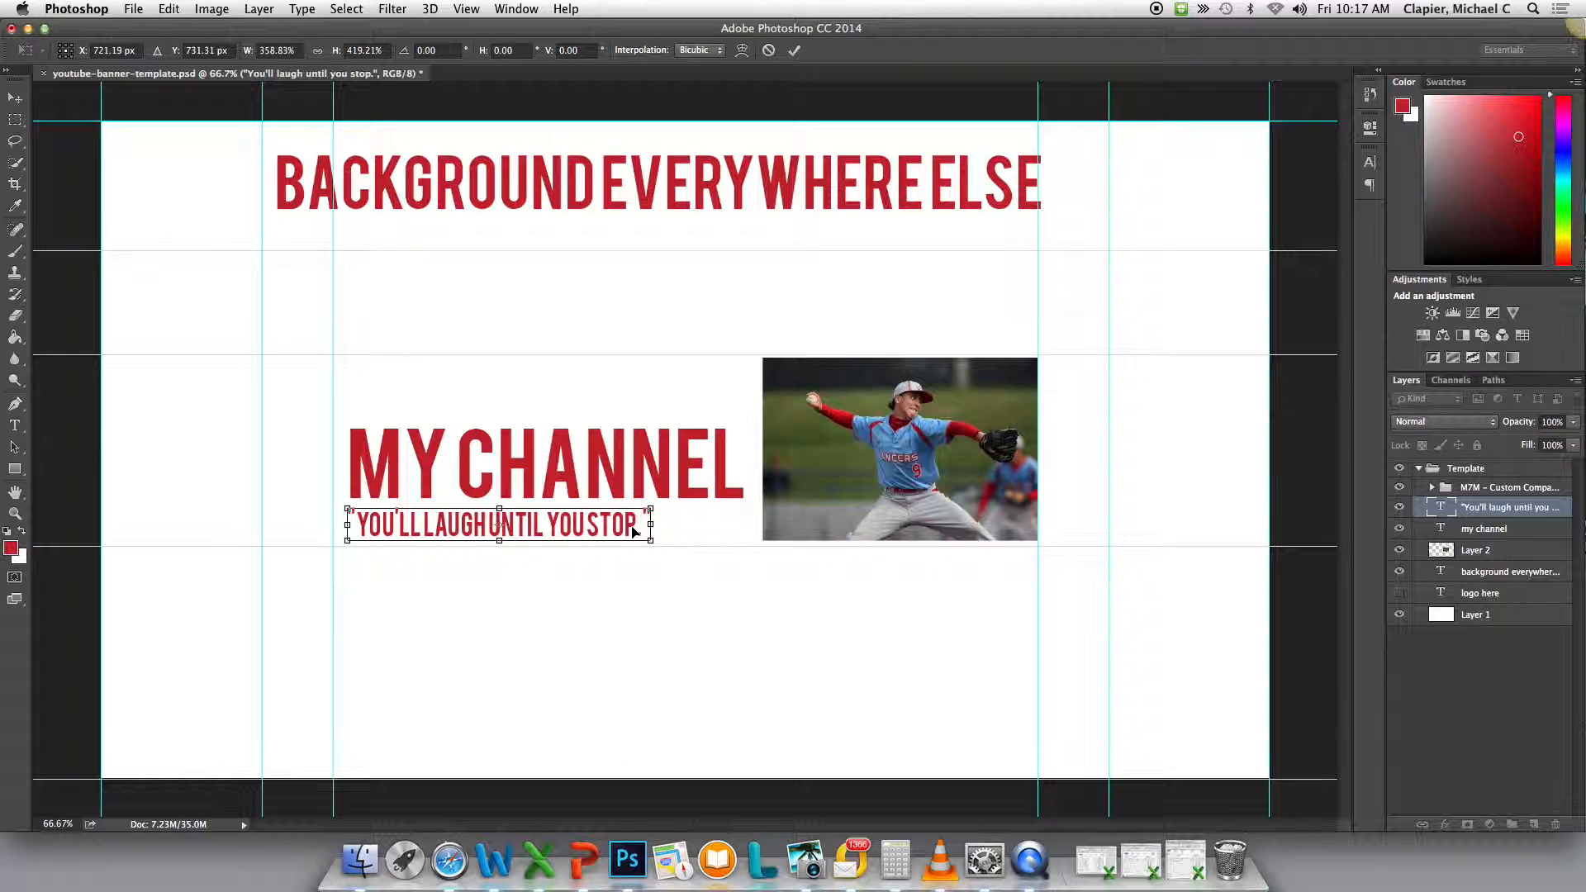
key("Return")
Change the tagline's font to Avenir Next Condensed Medium Italic and realign its left edge with the "my channel" text.
key("t")
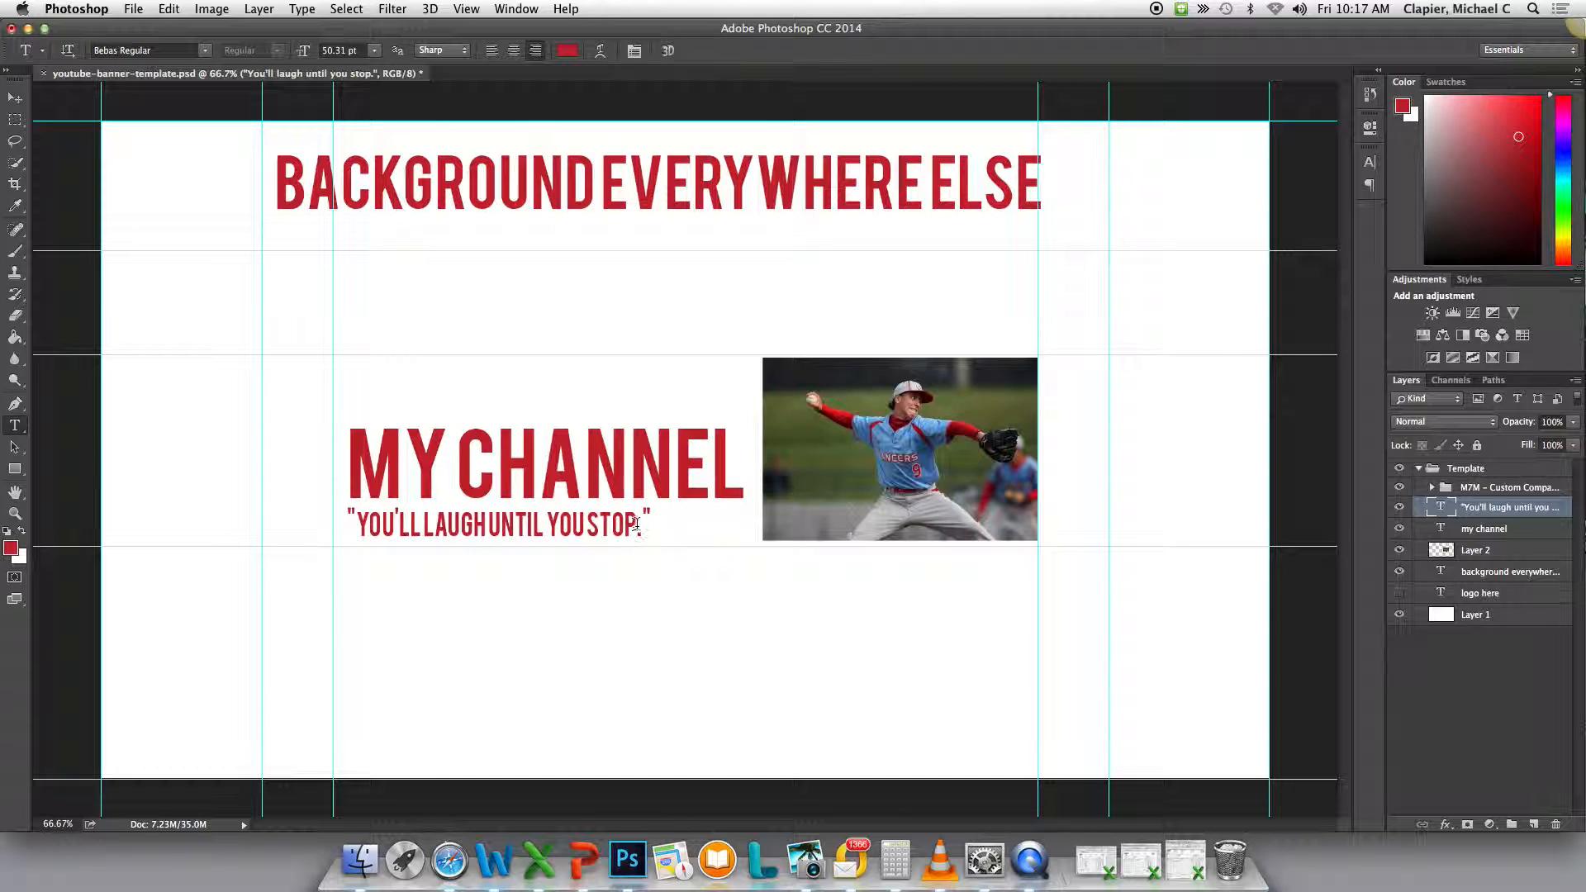
left_click_drag(650, 523, 237, 496)
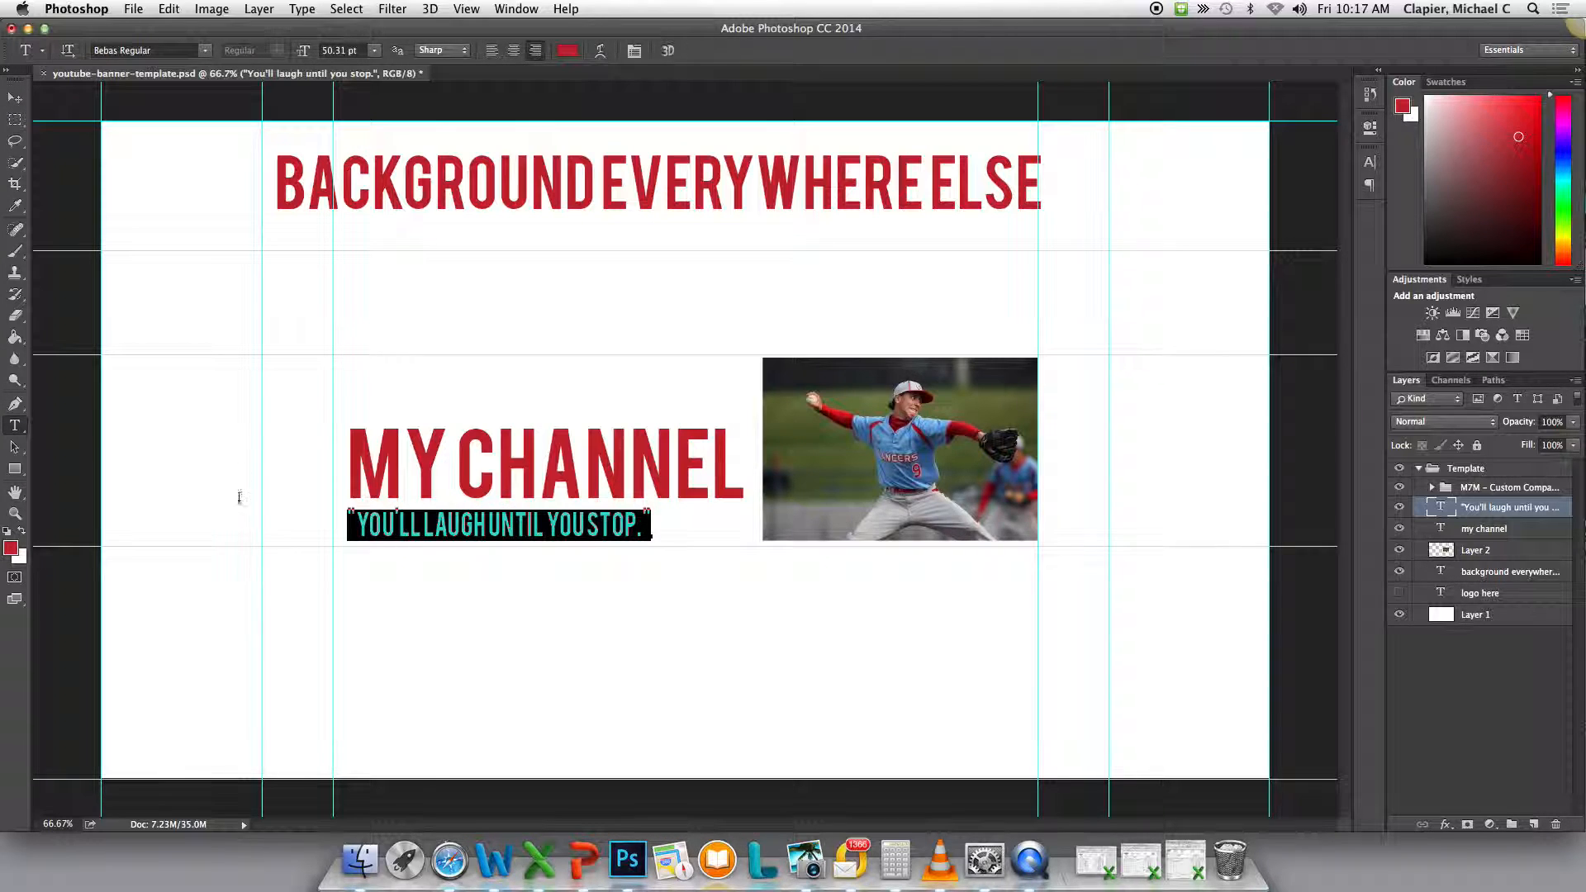
left_click(644, 523)
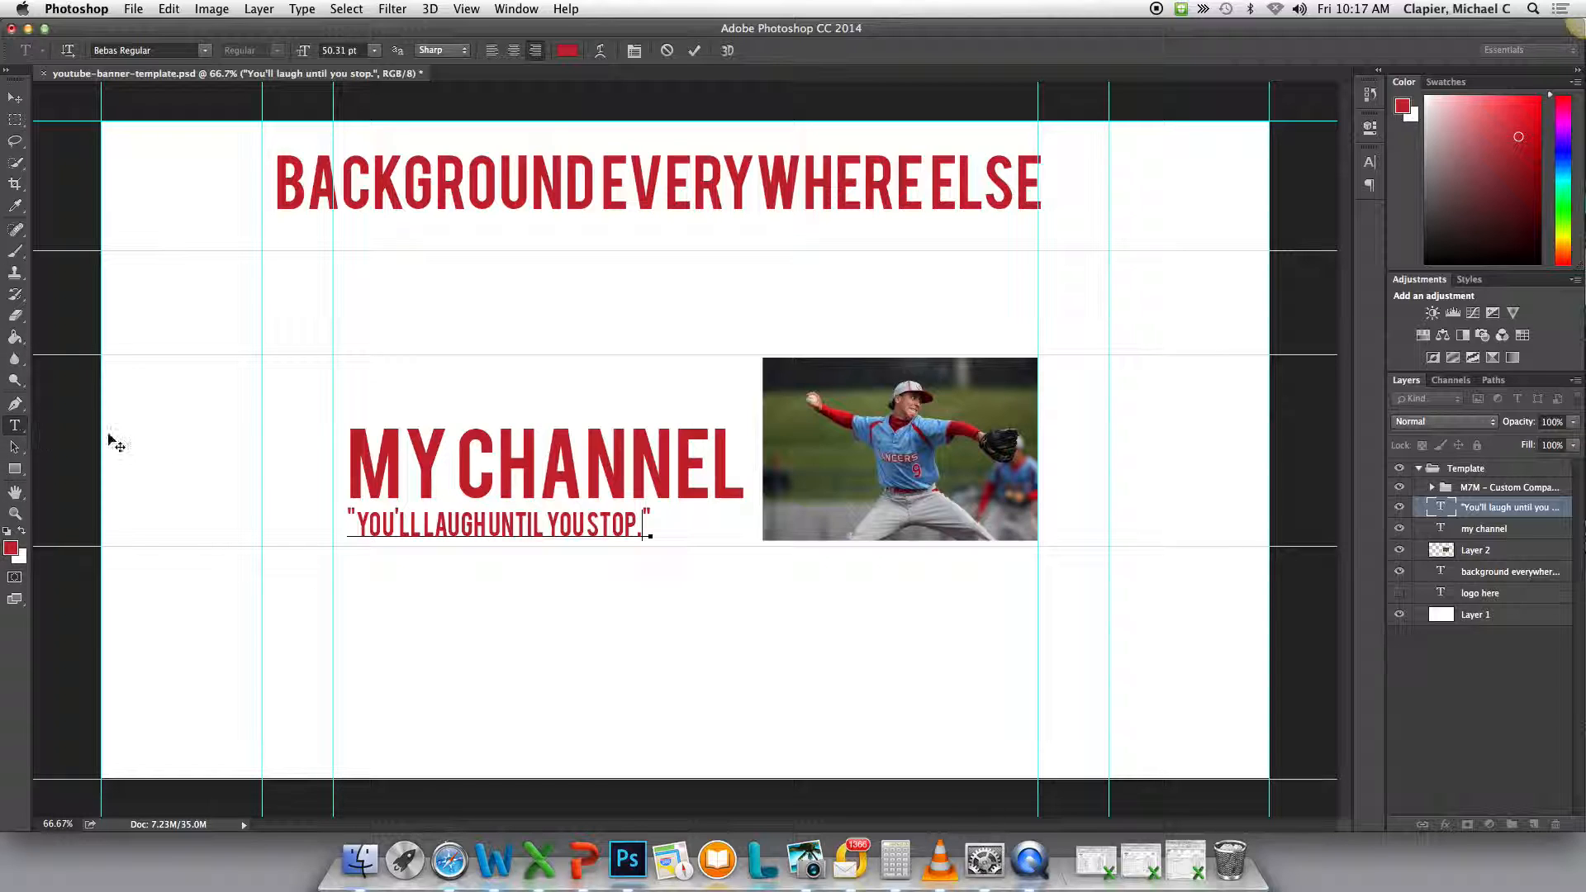
left_click(626, 521)
left_click_drag(612, 524, 648, 521)
left_click(645, 518)
left_click_drag(340, 521, 651, 525)
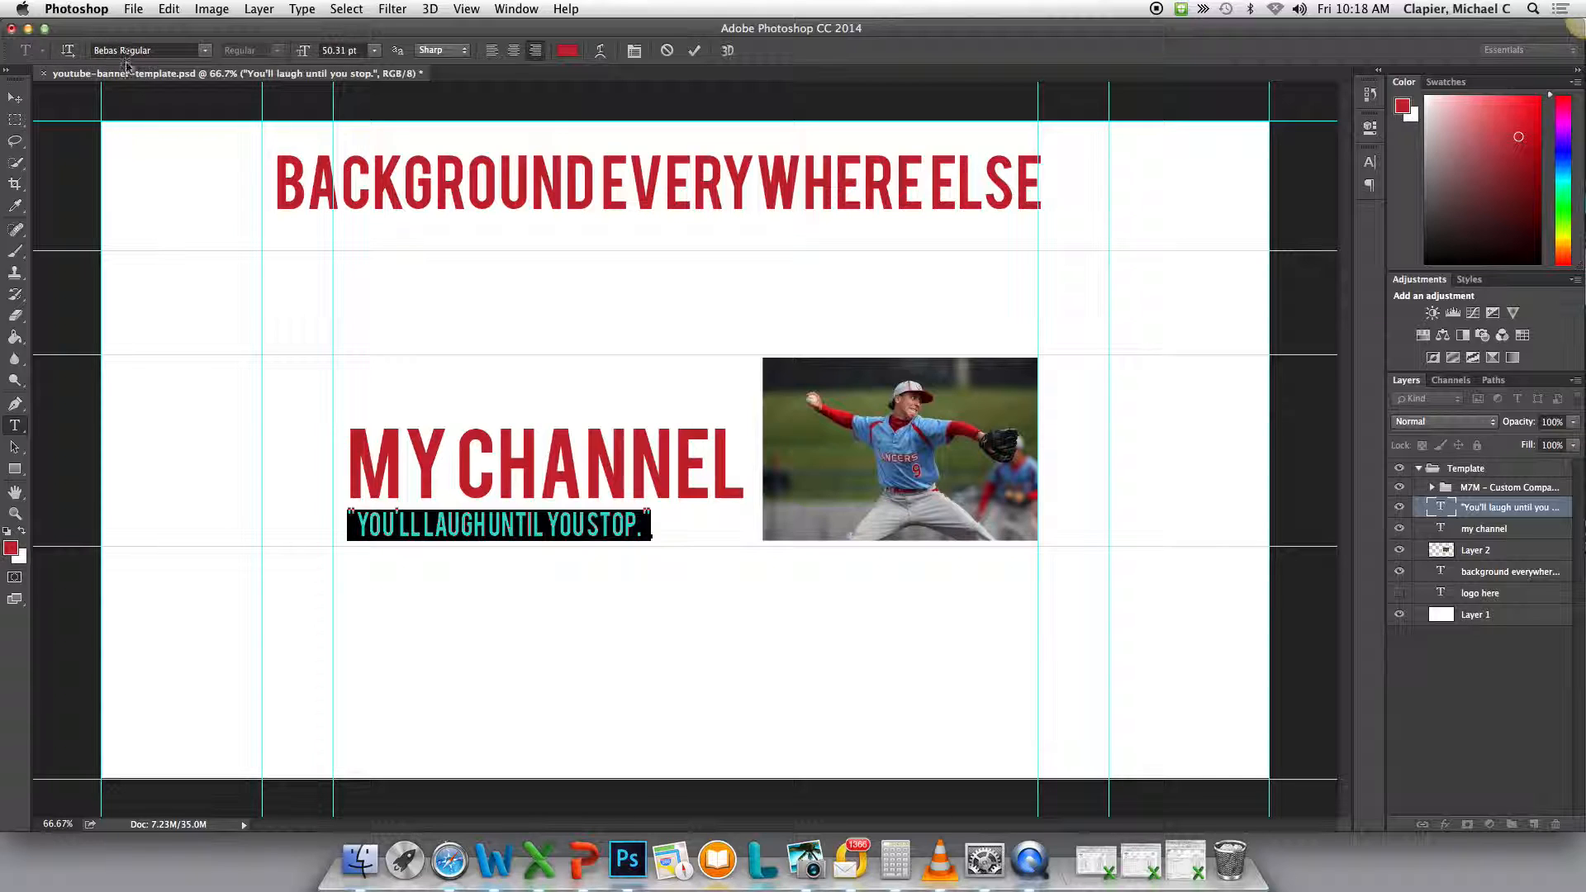
left_click(205, 55)
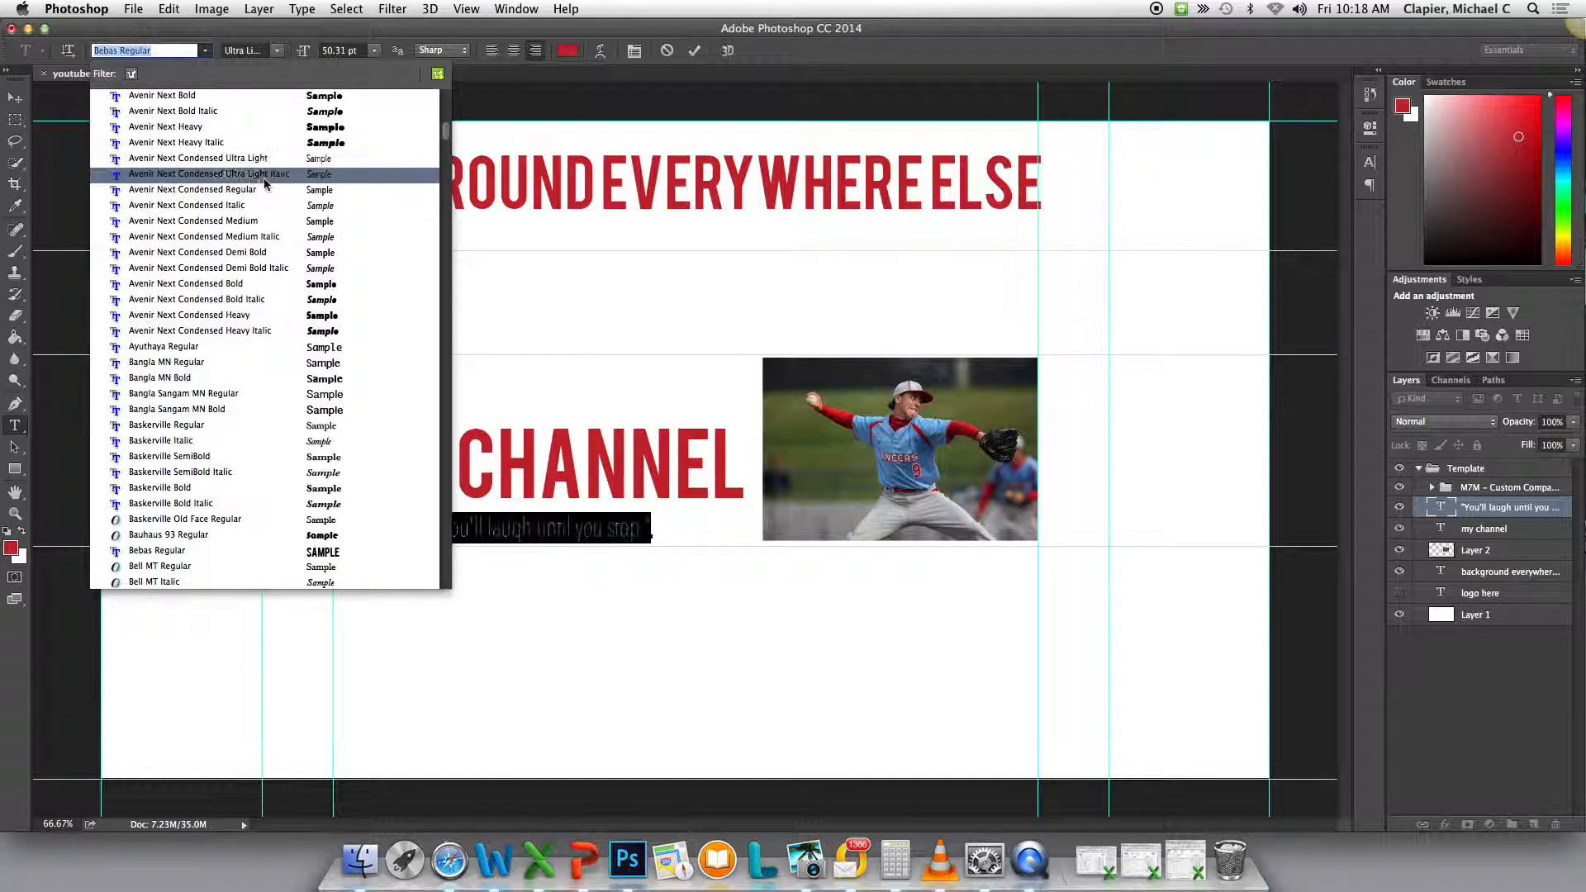
left_click(266, 241)
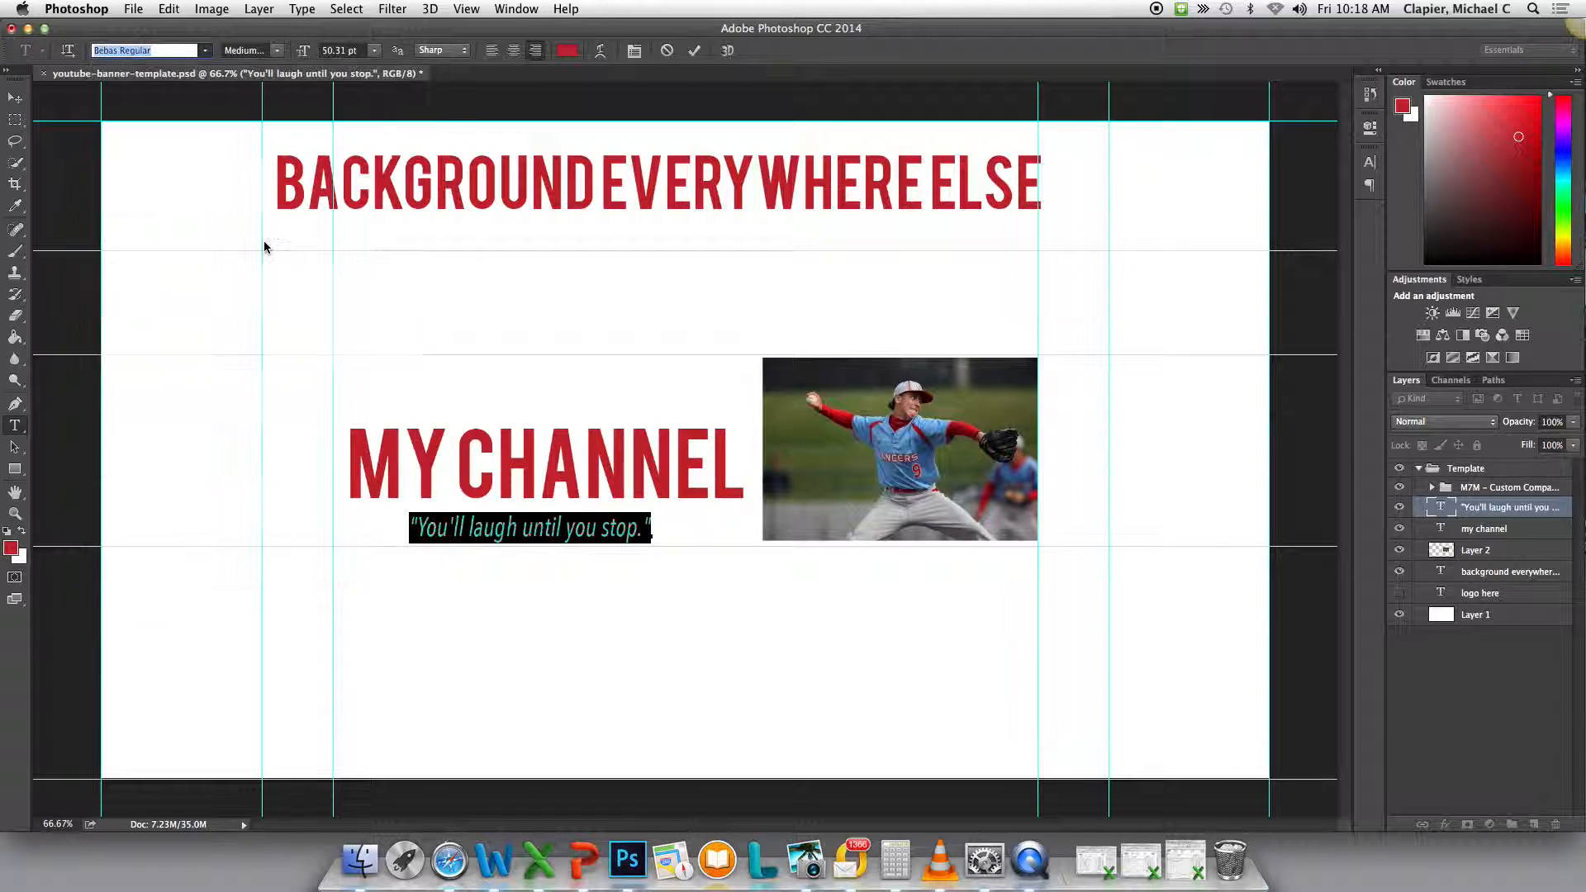
left_click(14, 97)
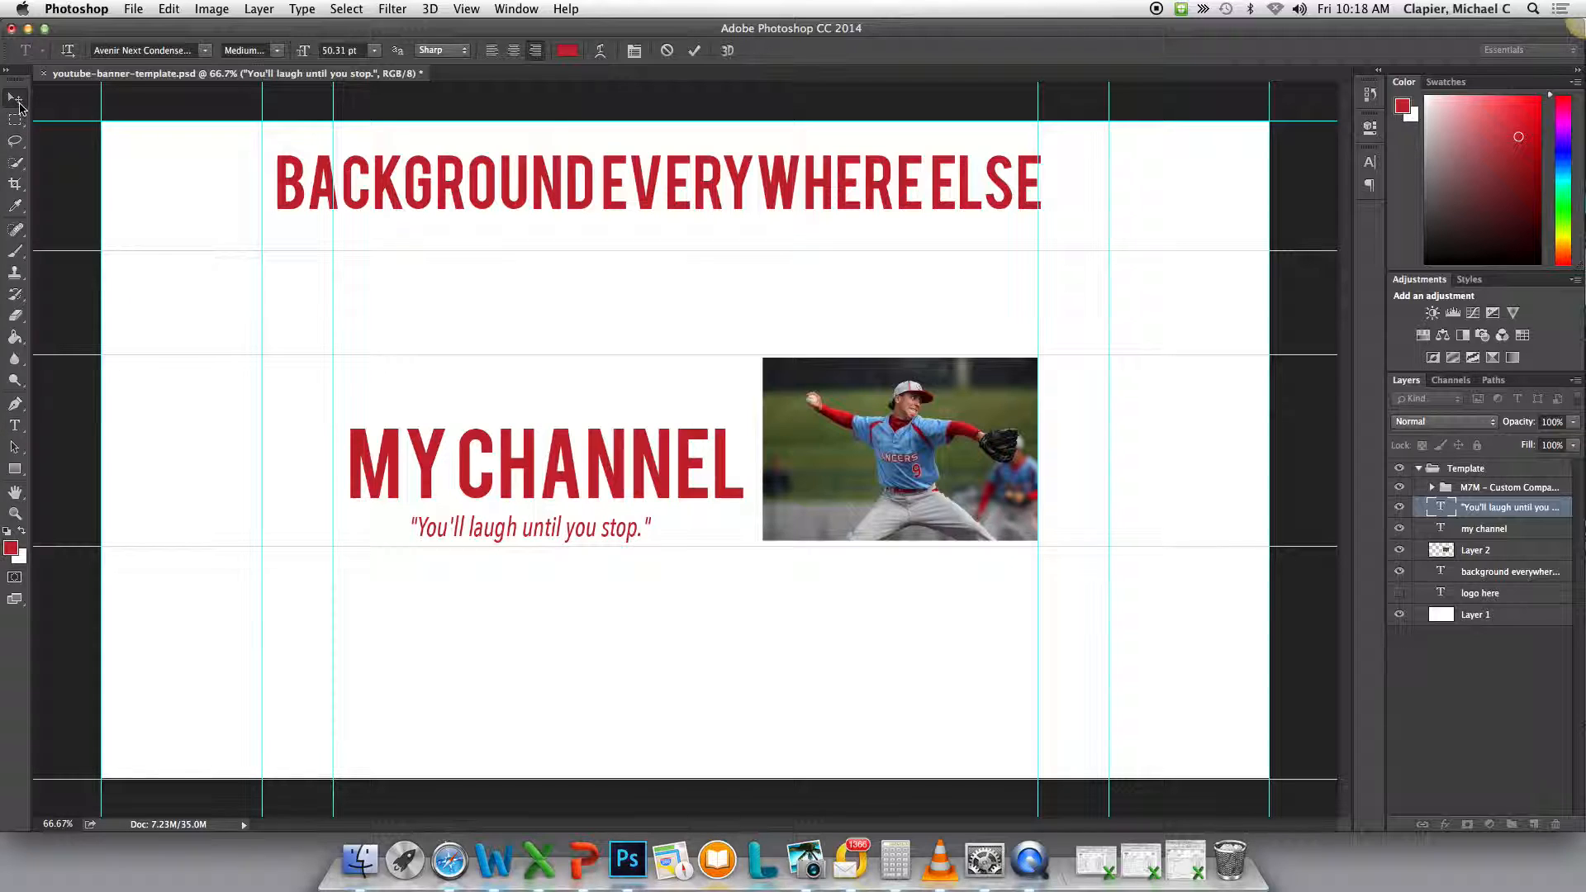
left_click_drag(521, 532, 460, 530)
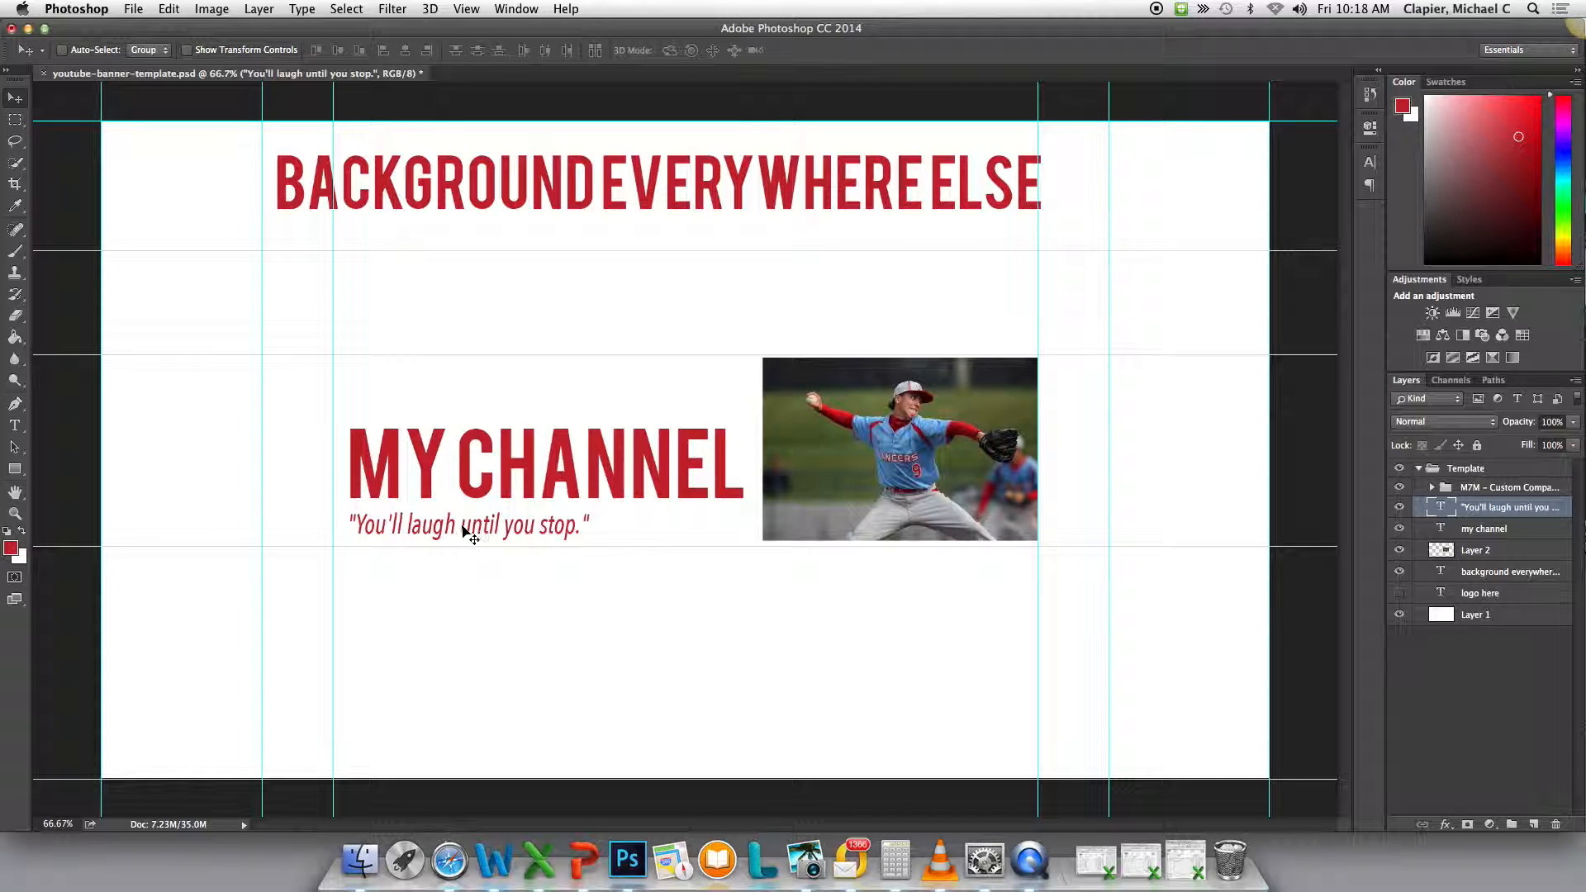
Recolor the whole tagline text to the neutral gray 9e9e9e.
key("t")
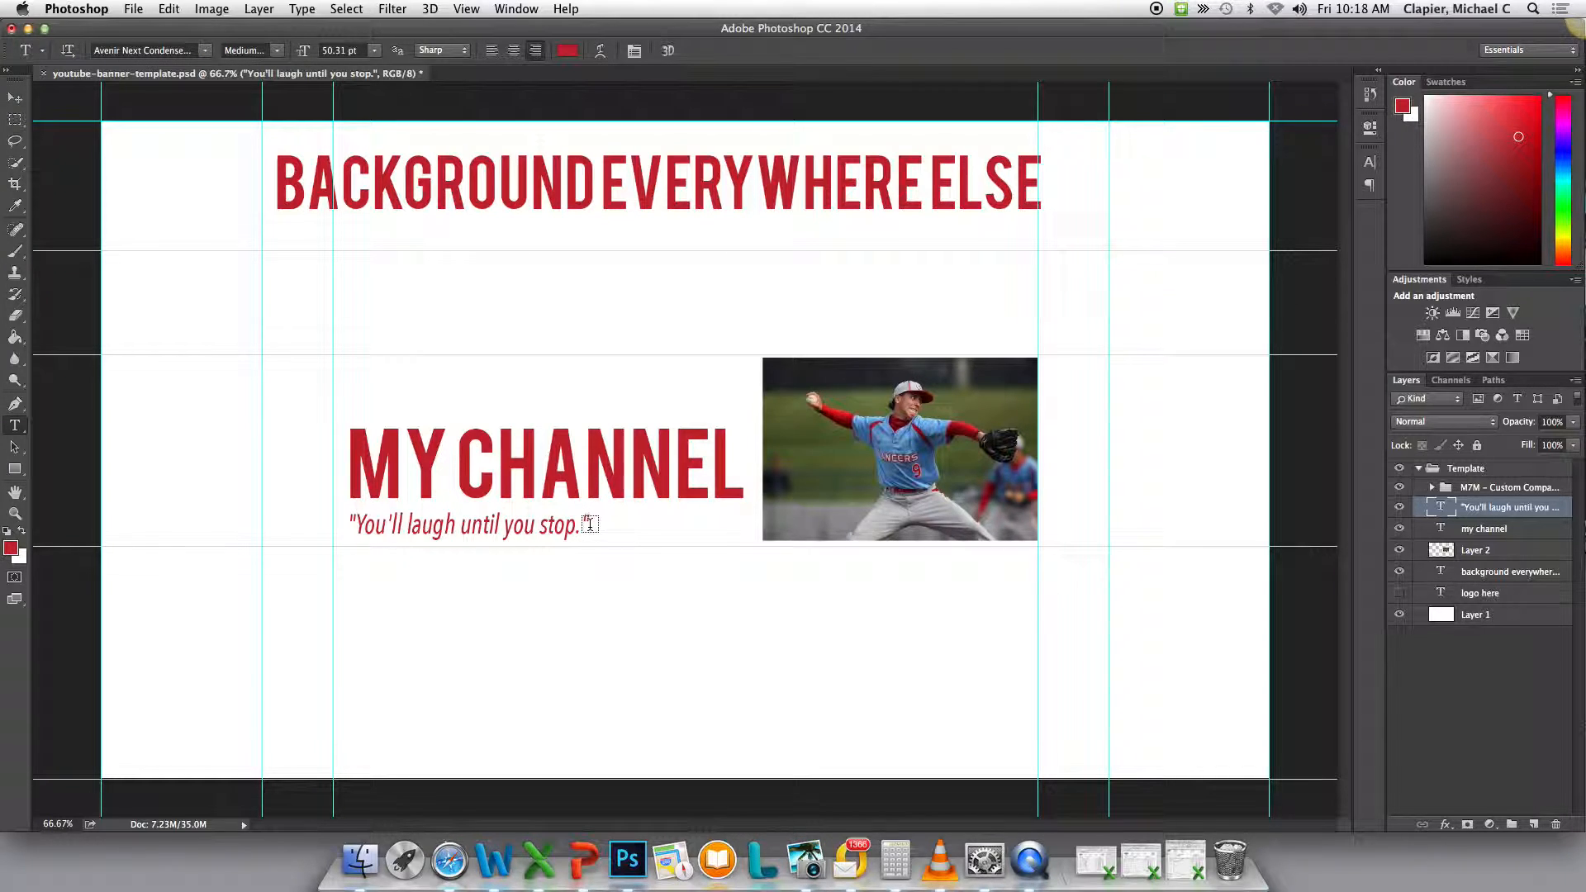
left_click_drag(590, 524, 252, 525)
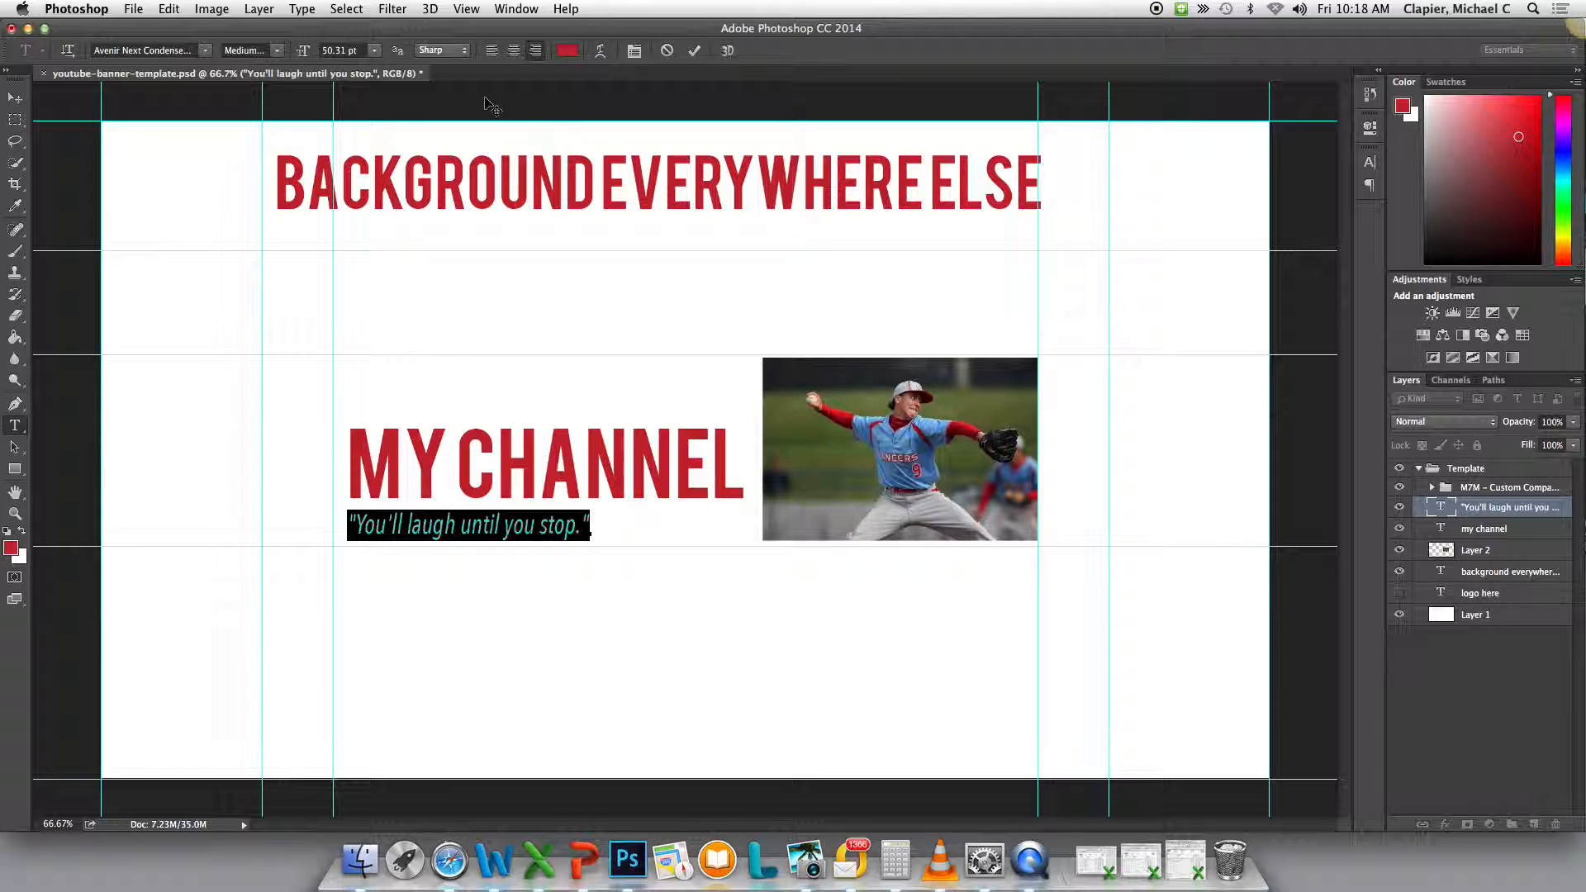
left_click(574, 55)
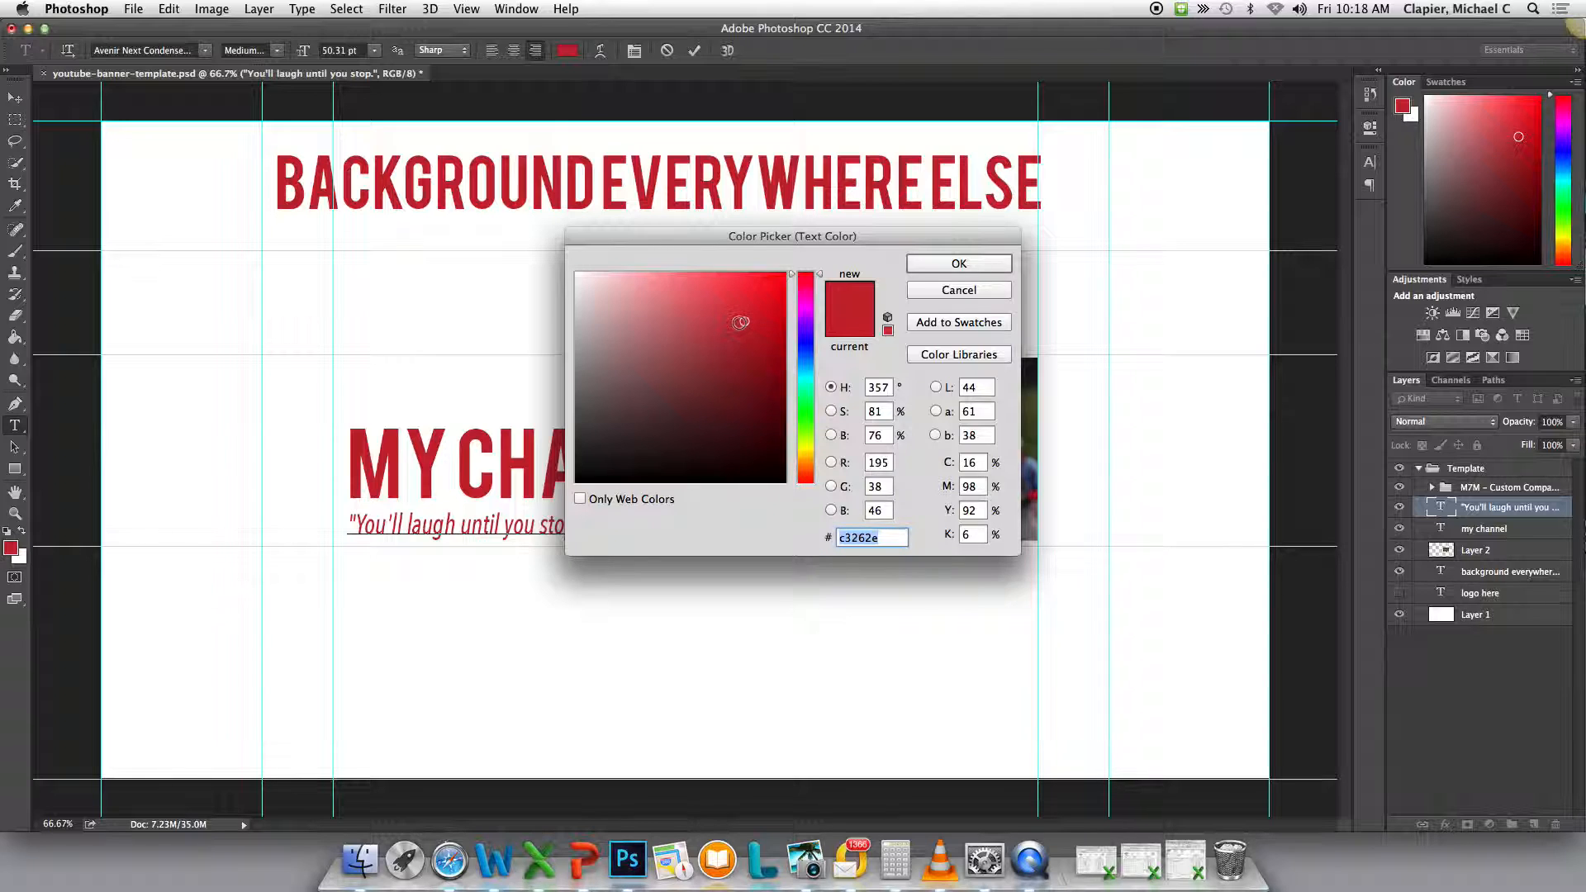
mouse_move(740, 322)
left_mouse_down()
mouse_move(612, 364)
mouse_move(534, 373)
mouse_move(524, 353)
left_mouse_up()
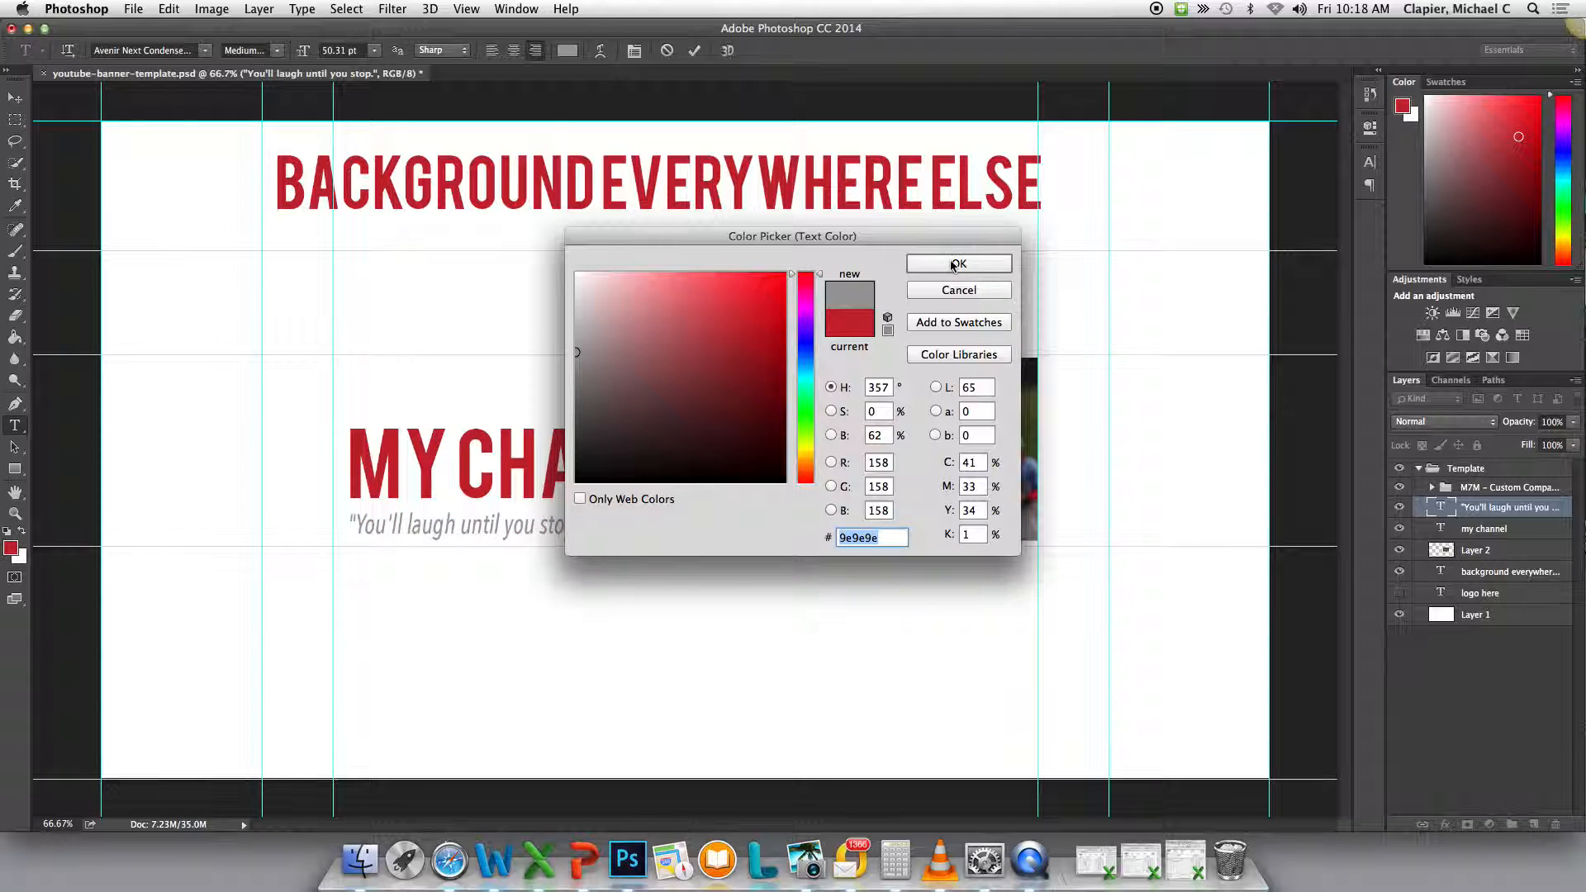
left_click(946, 263)
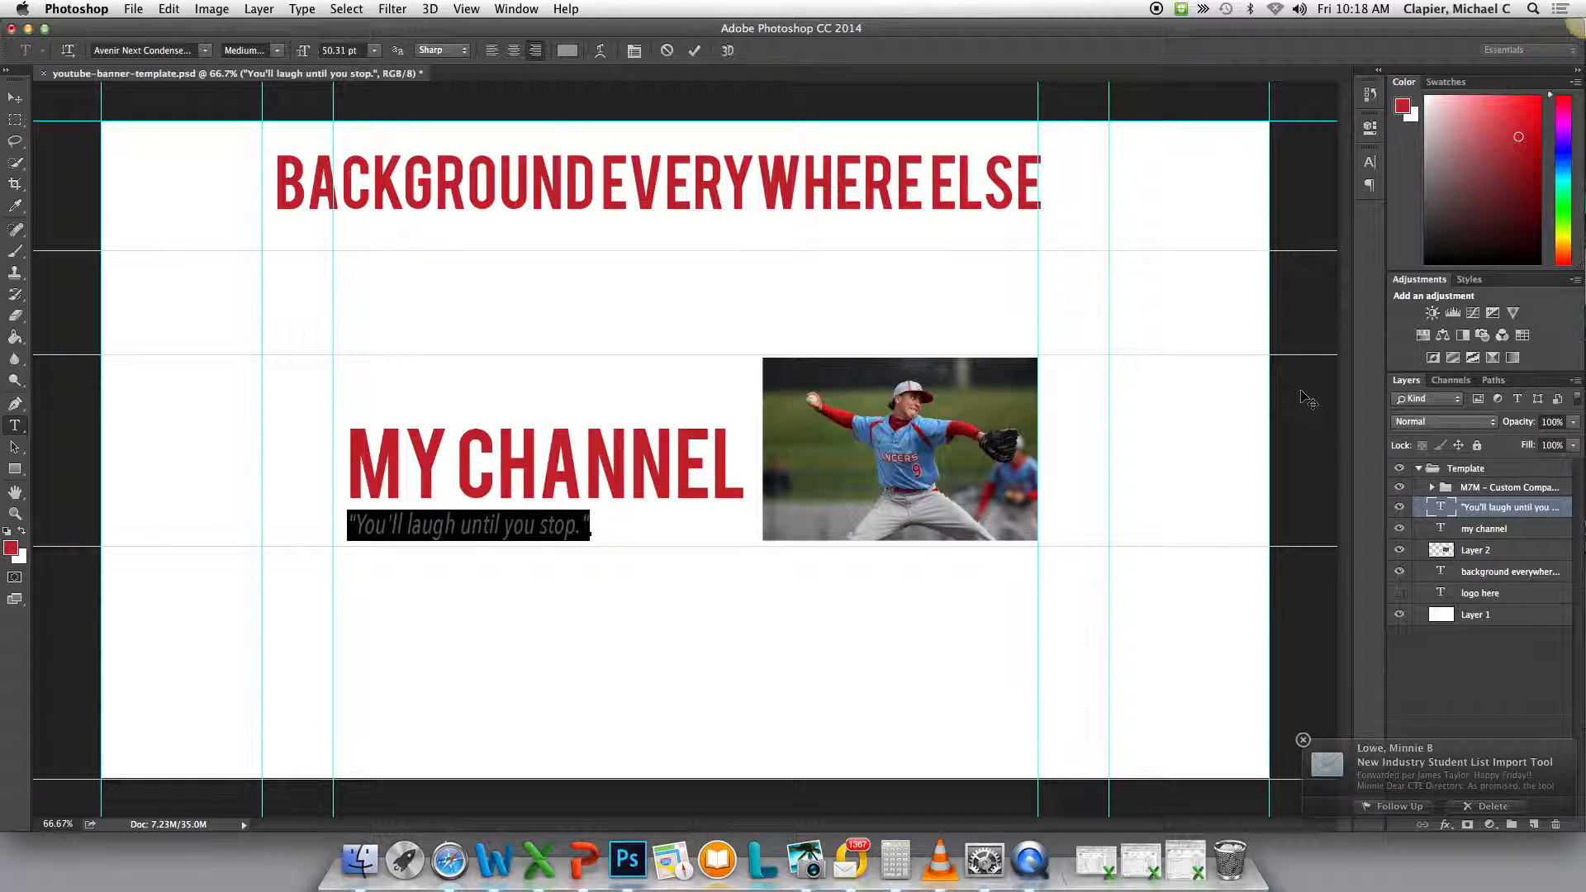
Commit the tagline edit and hide the "background everywhere else" placeholder text layer.
left_click(1399, 573)
left_click(1399, 573)
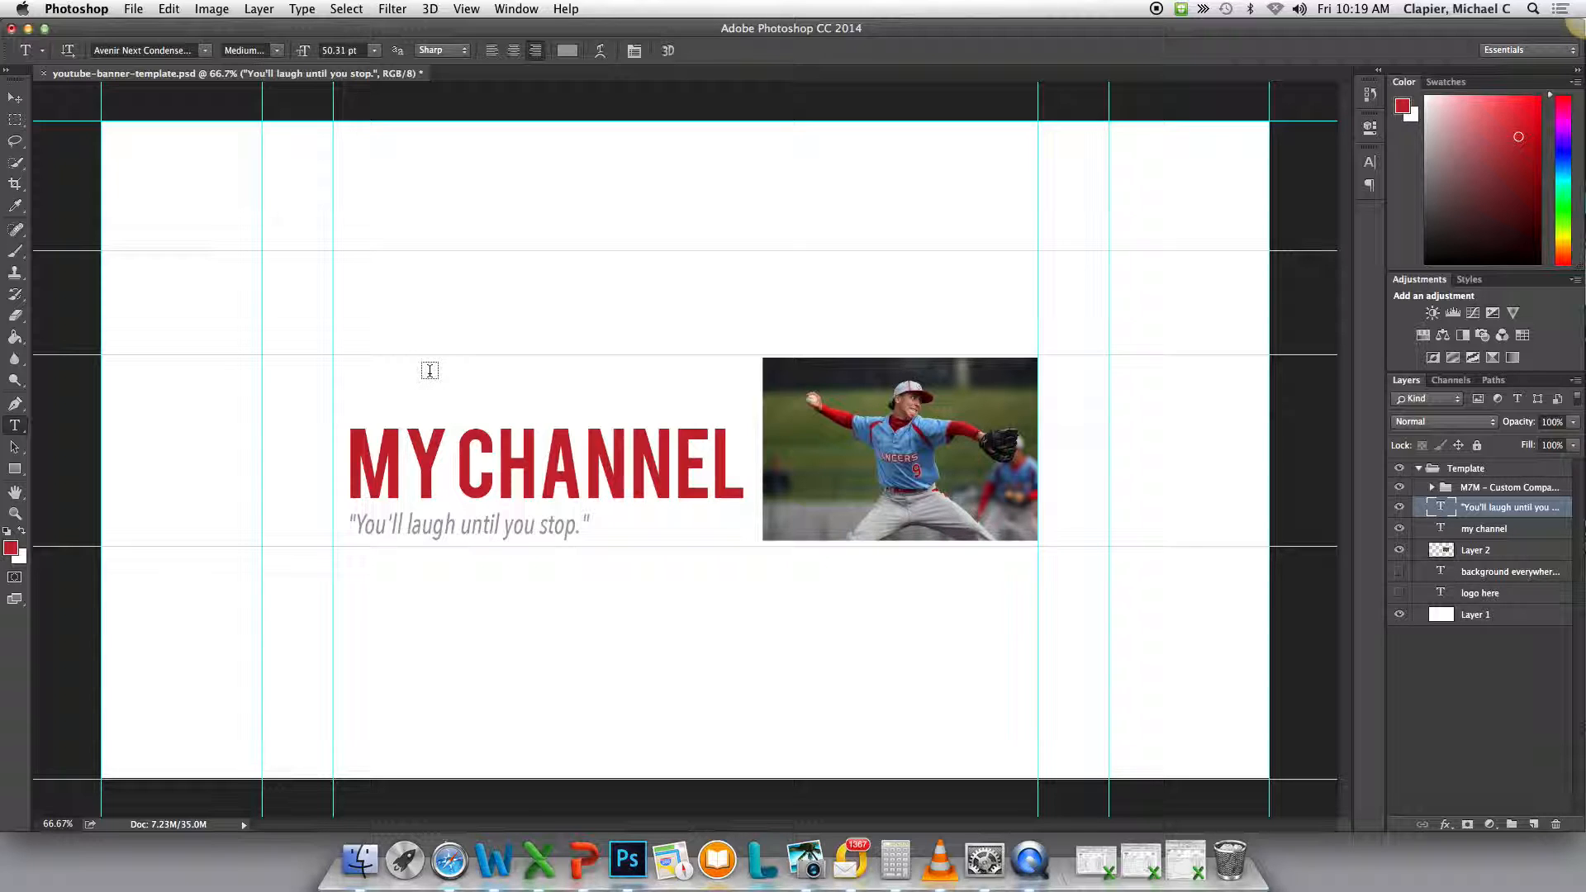
Switch to Safari and search Google Images for "cool backgrounds".
key("super+Tab")
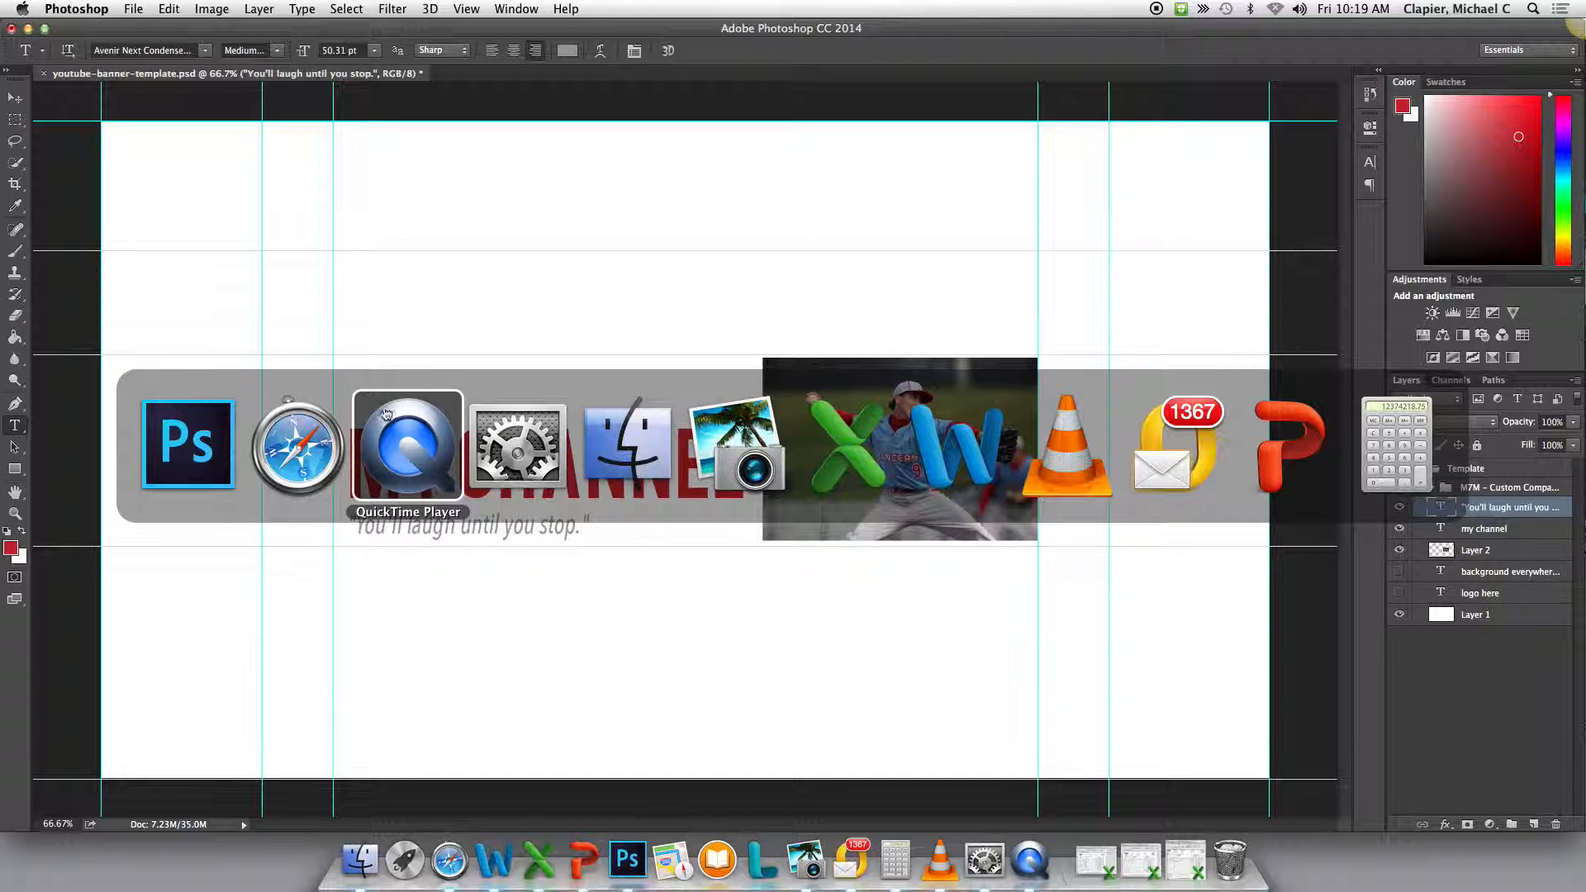
left_click(324, 451)
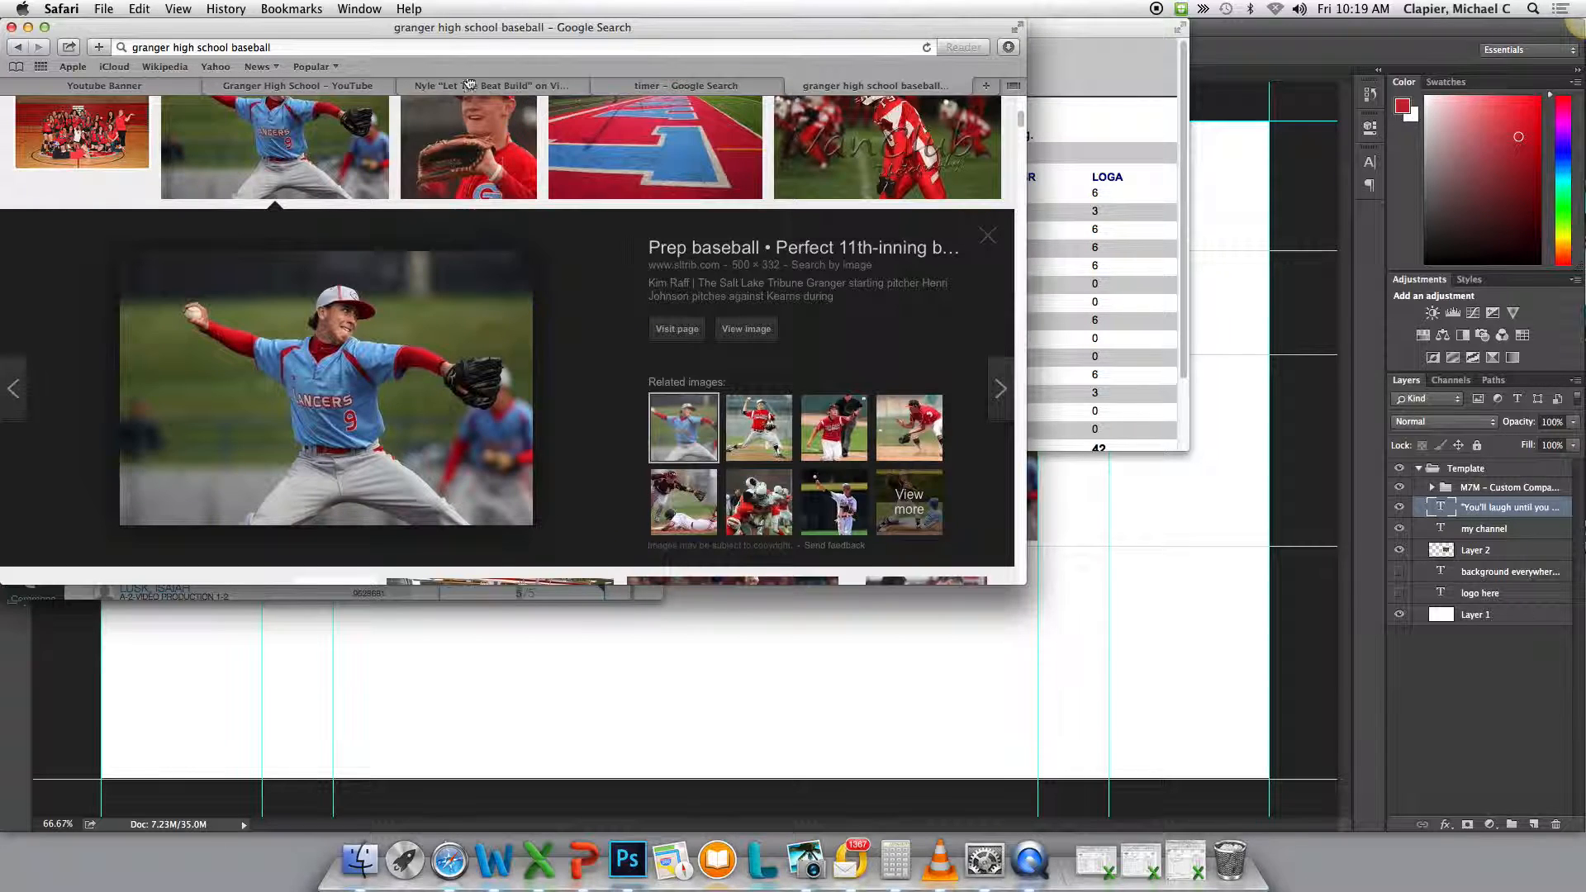
left_click(472, 43)
key("super+a")
type("cool backgrounds")
key("Return")
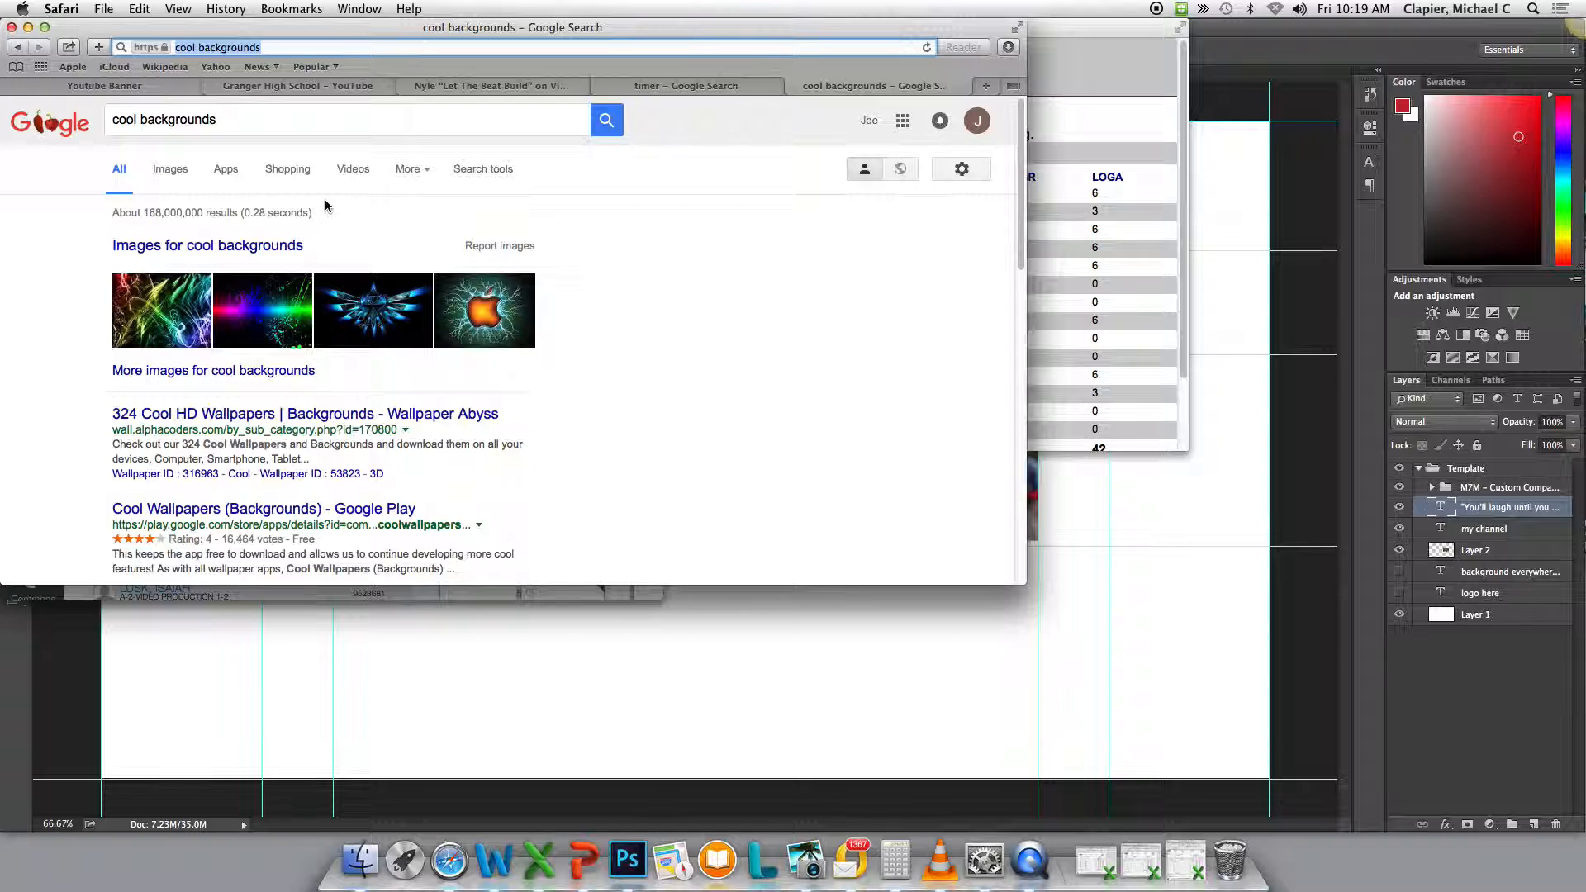
left_click(180, 175)
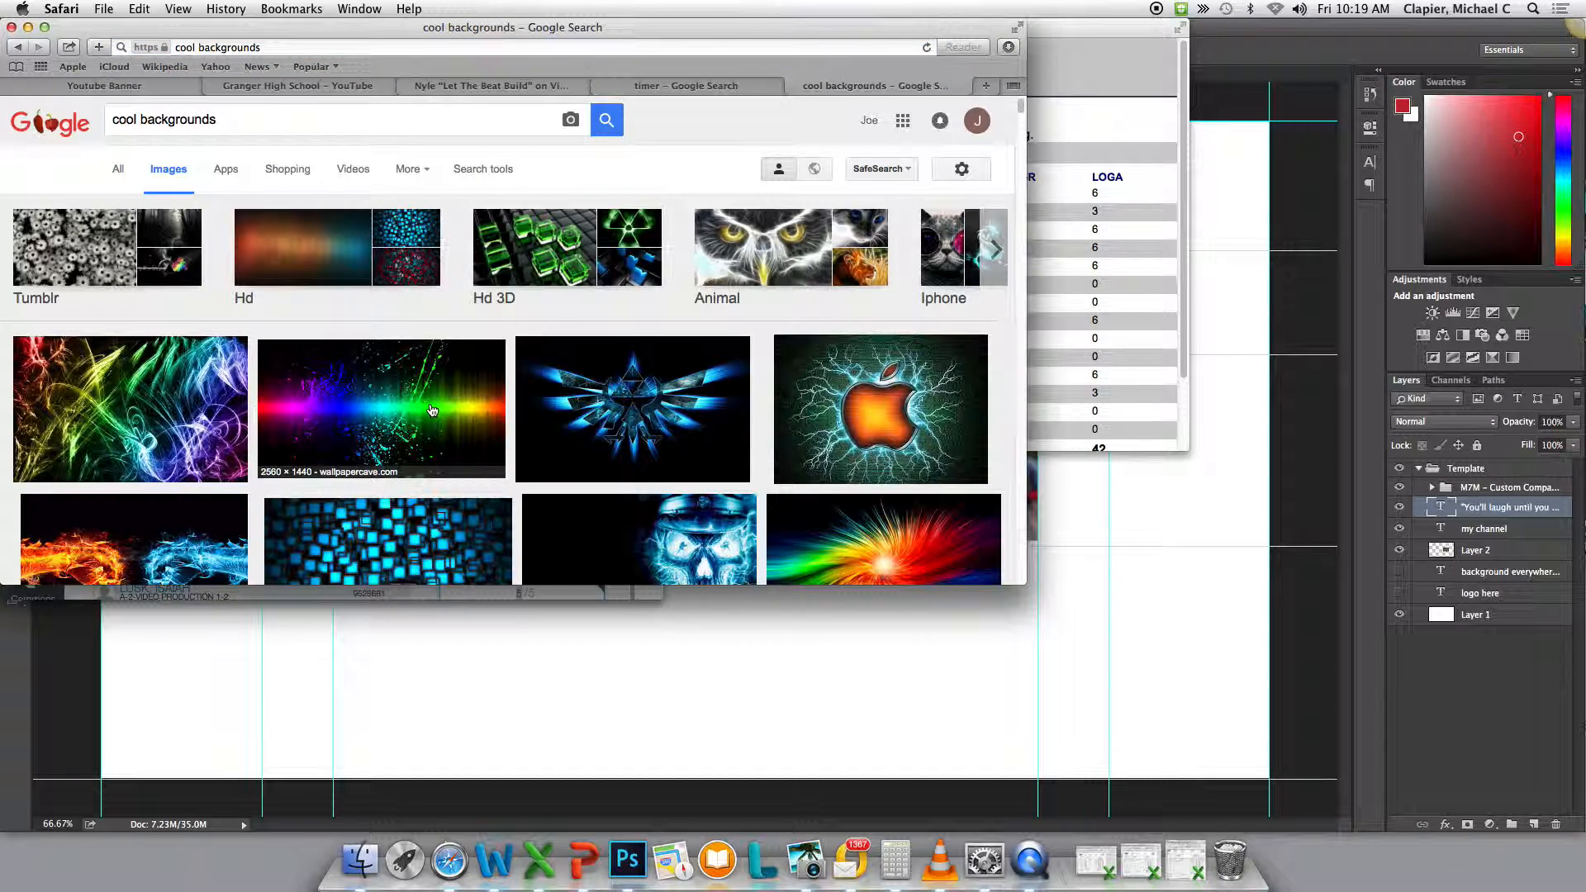
Compare the blank banner area with the image results and browse them for a suitable background.
key("super+Tab")
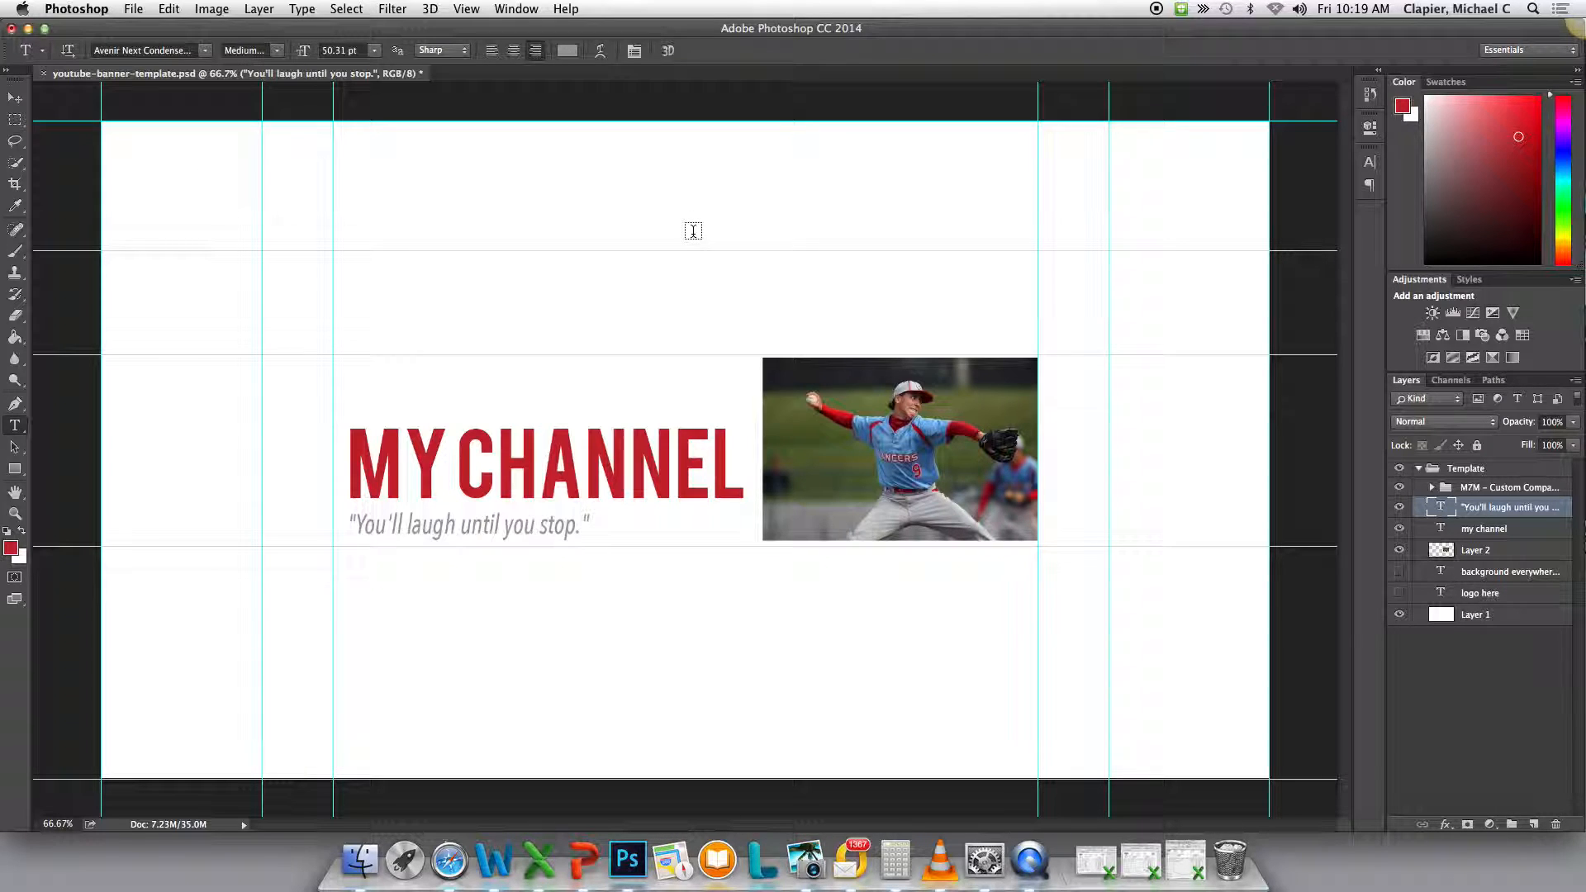
key("super+Tab")
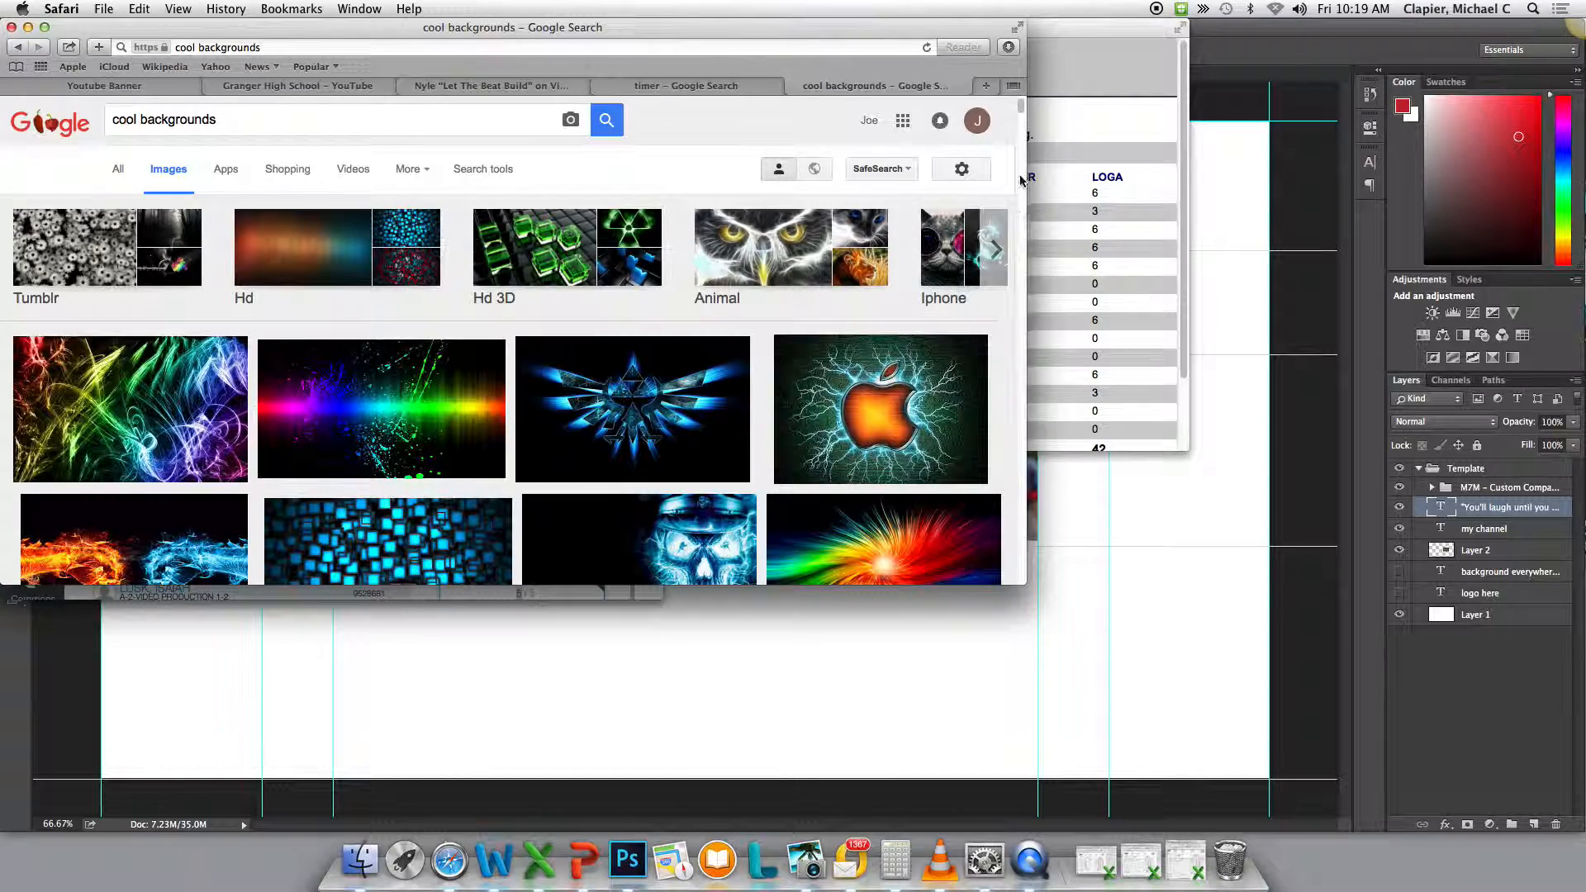
scroll(1022, 116, "down", 5)
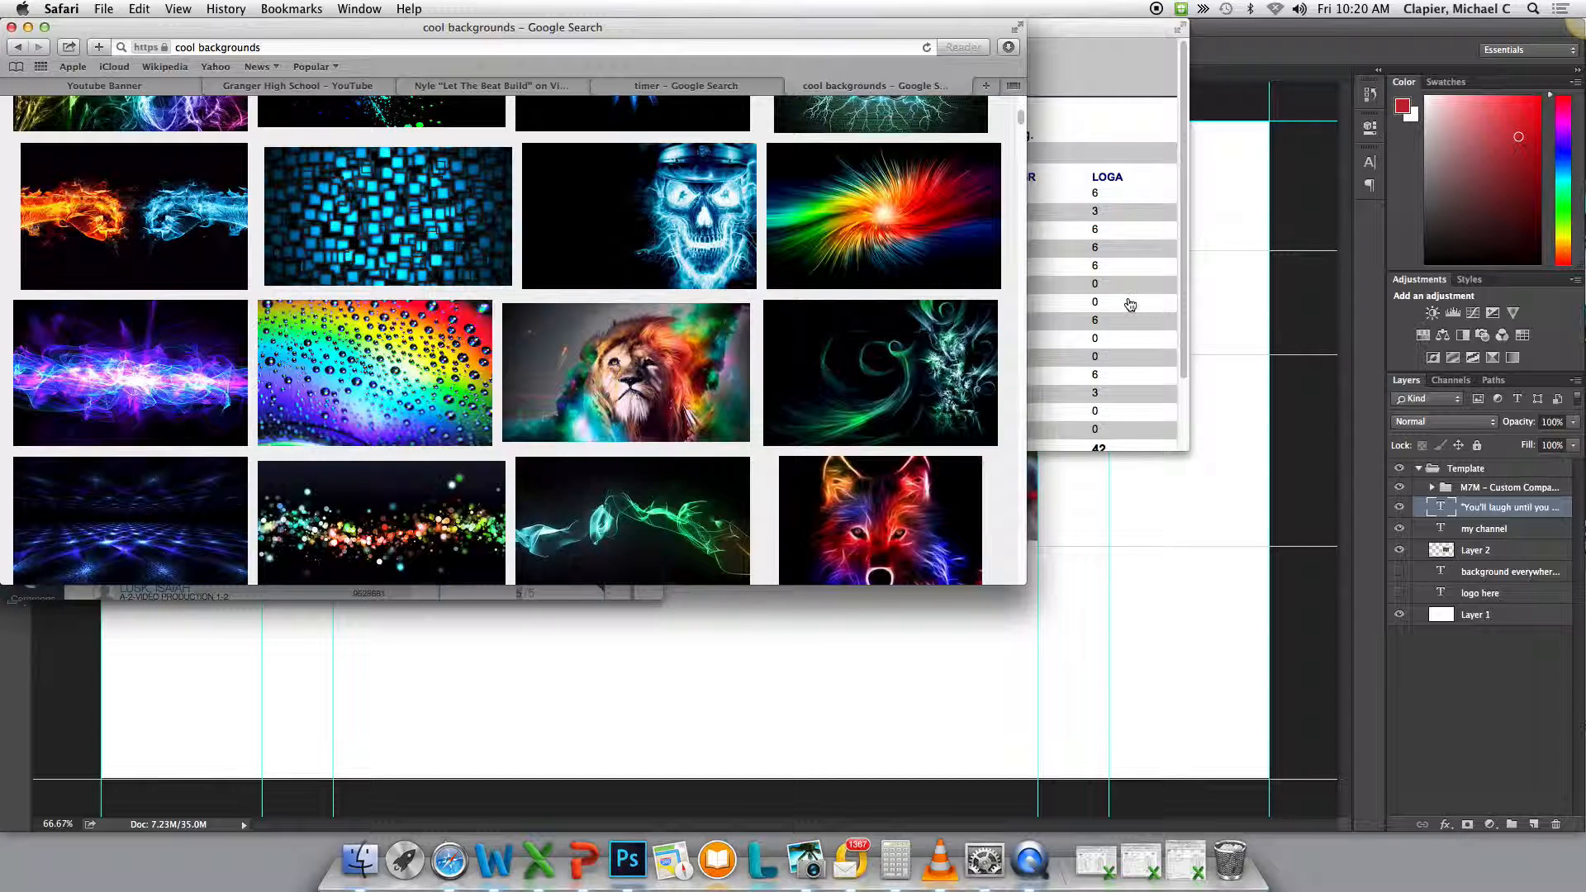
scroll(1024, 117, "down", 4)
scroll(1025, 121, "up", 3)
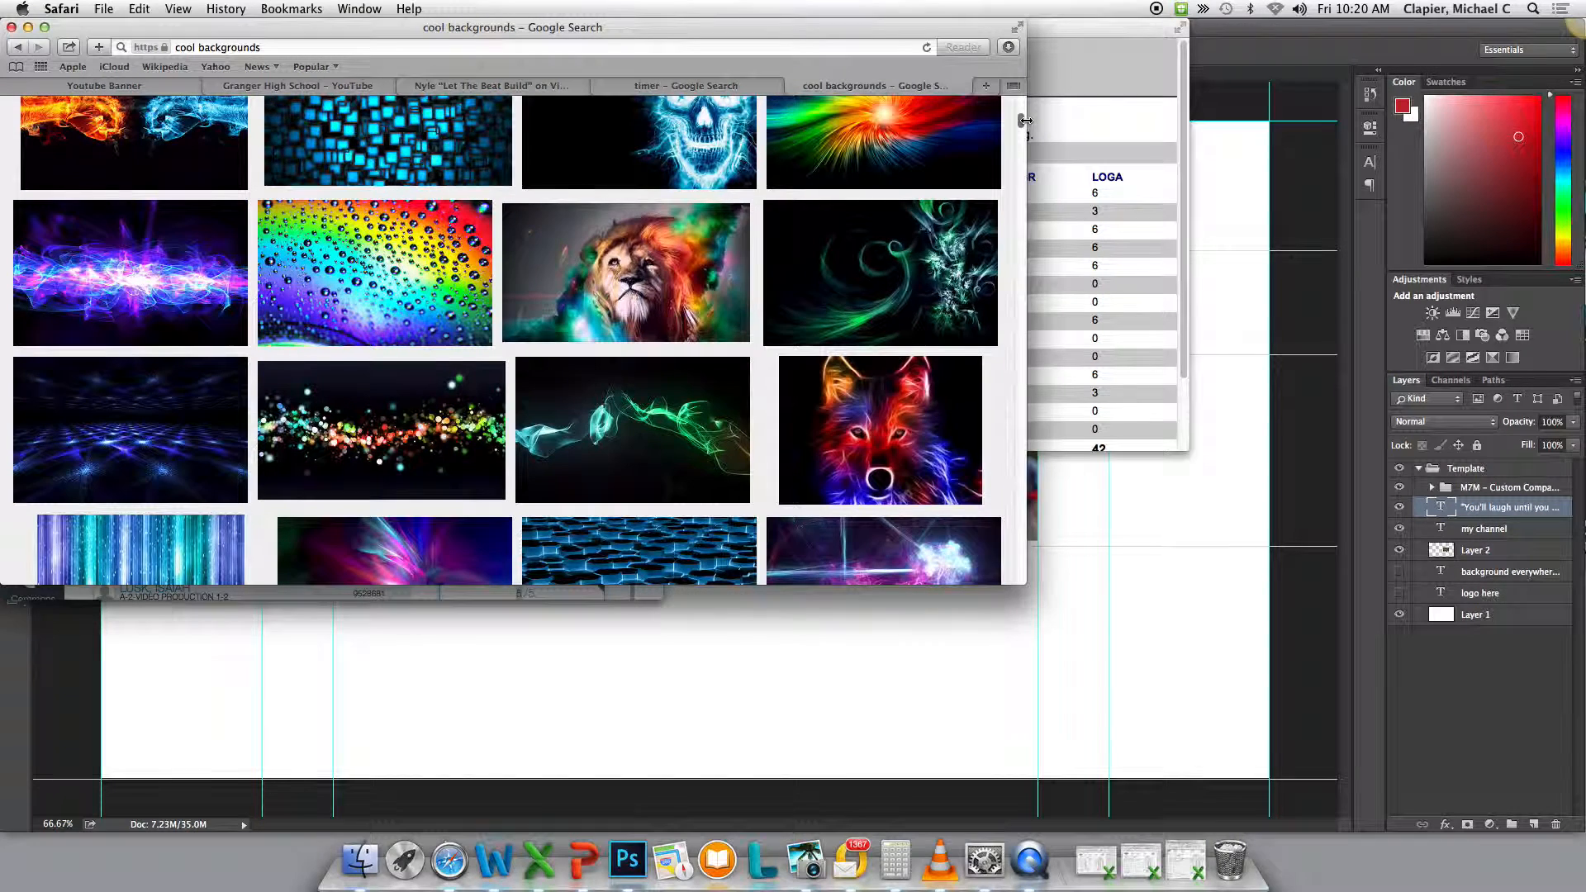
scroll(1024, 122, "down", 2)
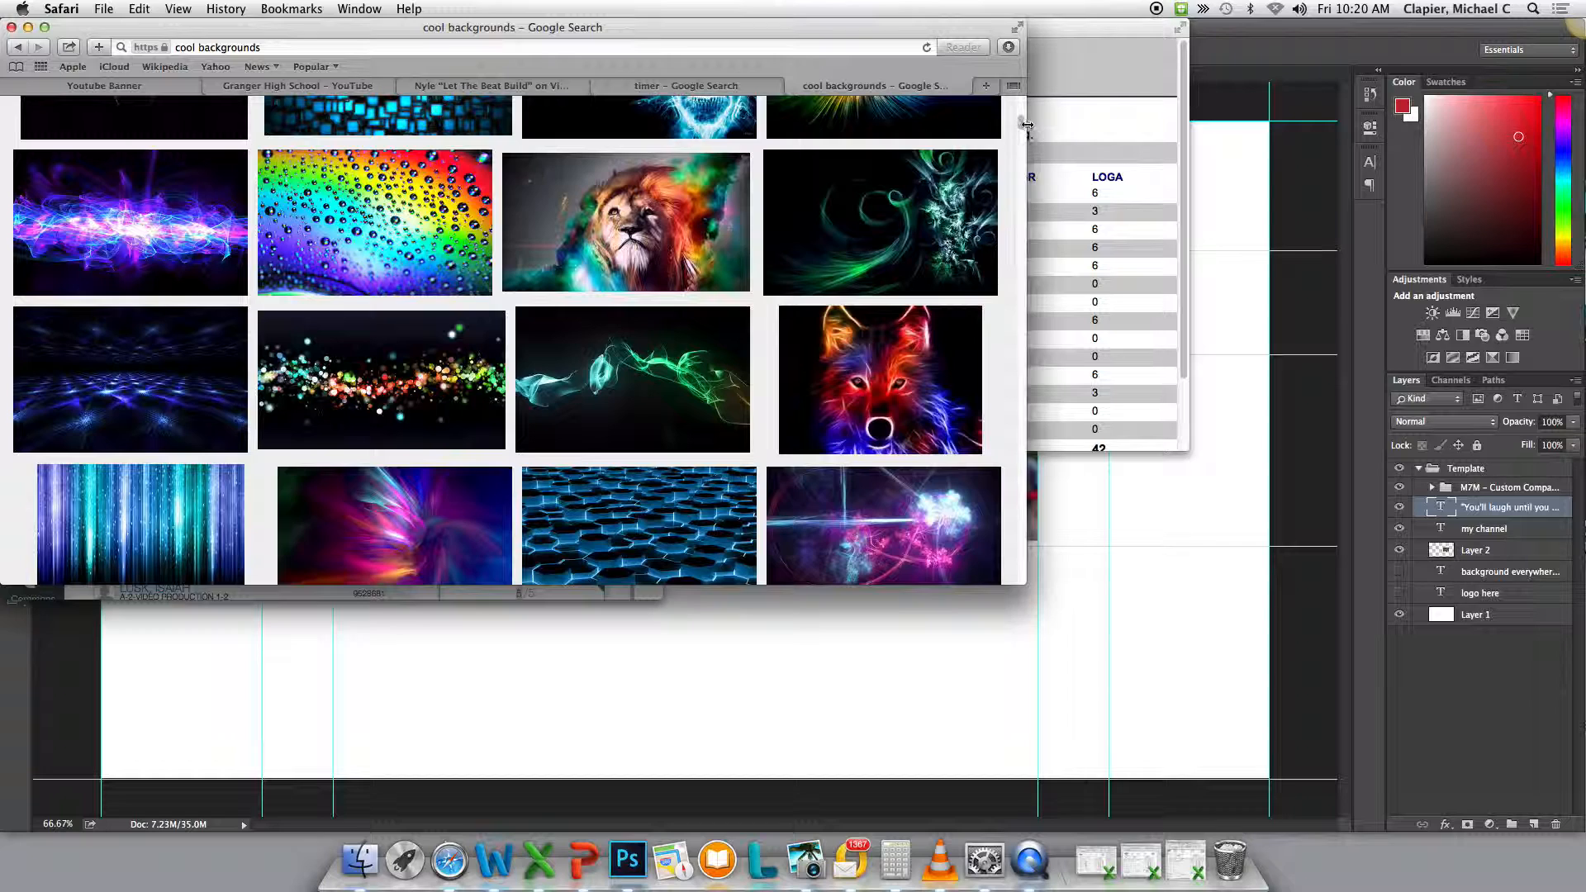
scroll(1021, 132, "down", 5)
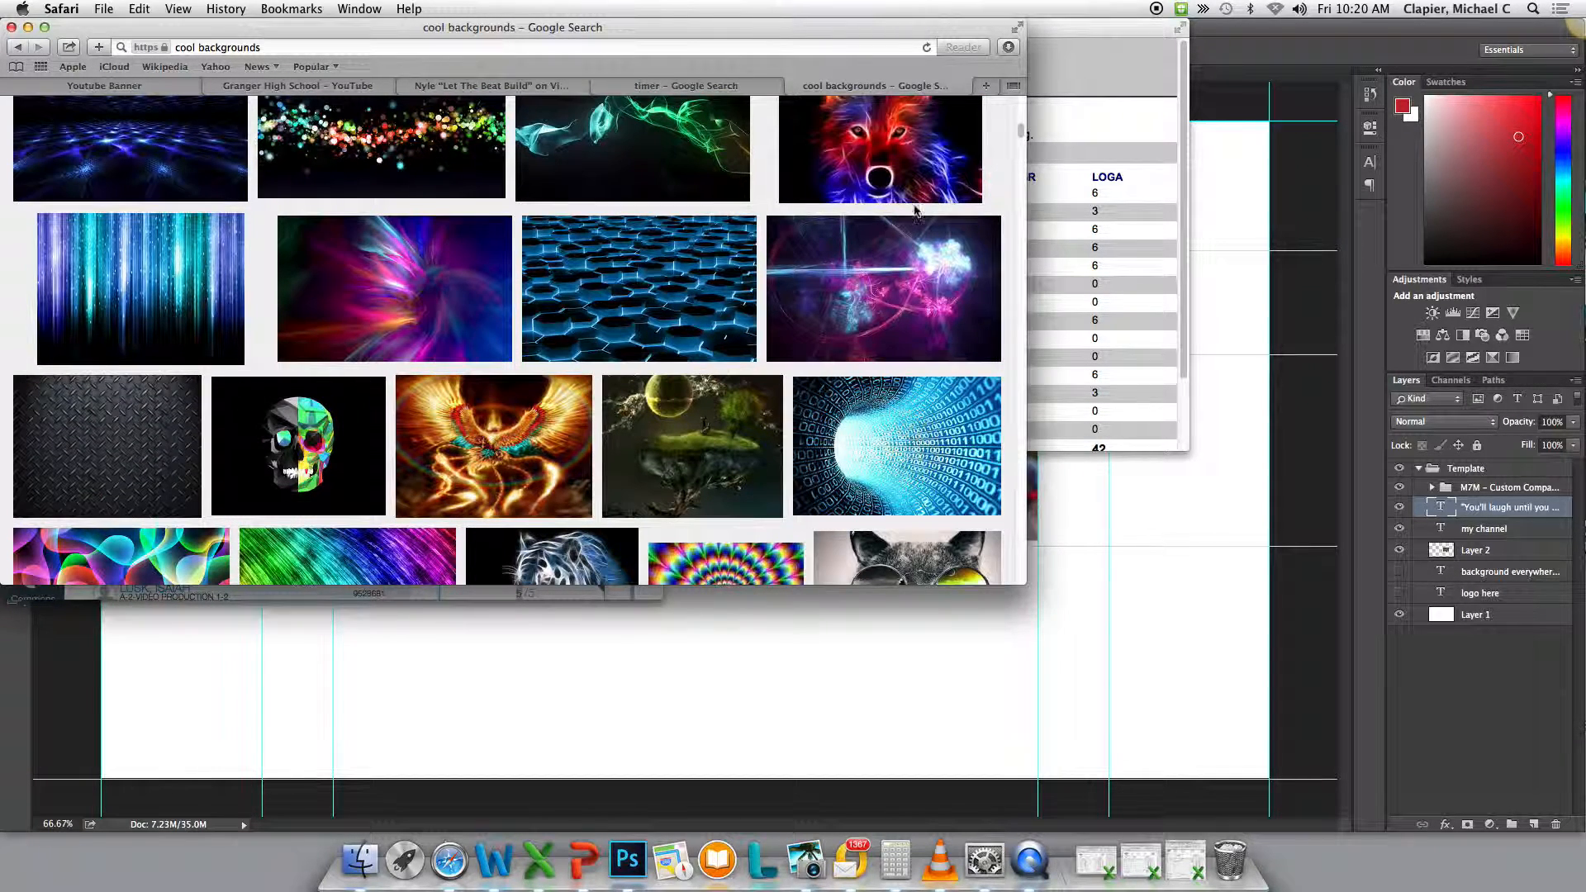
left_click_drag(1020, 139, 1005, 92)
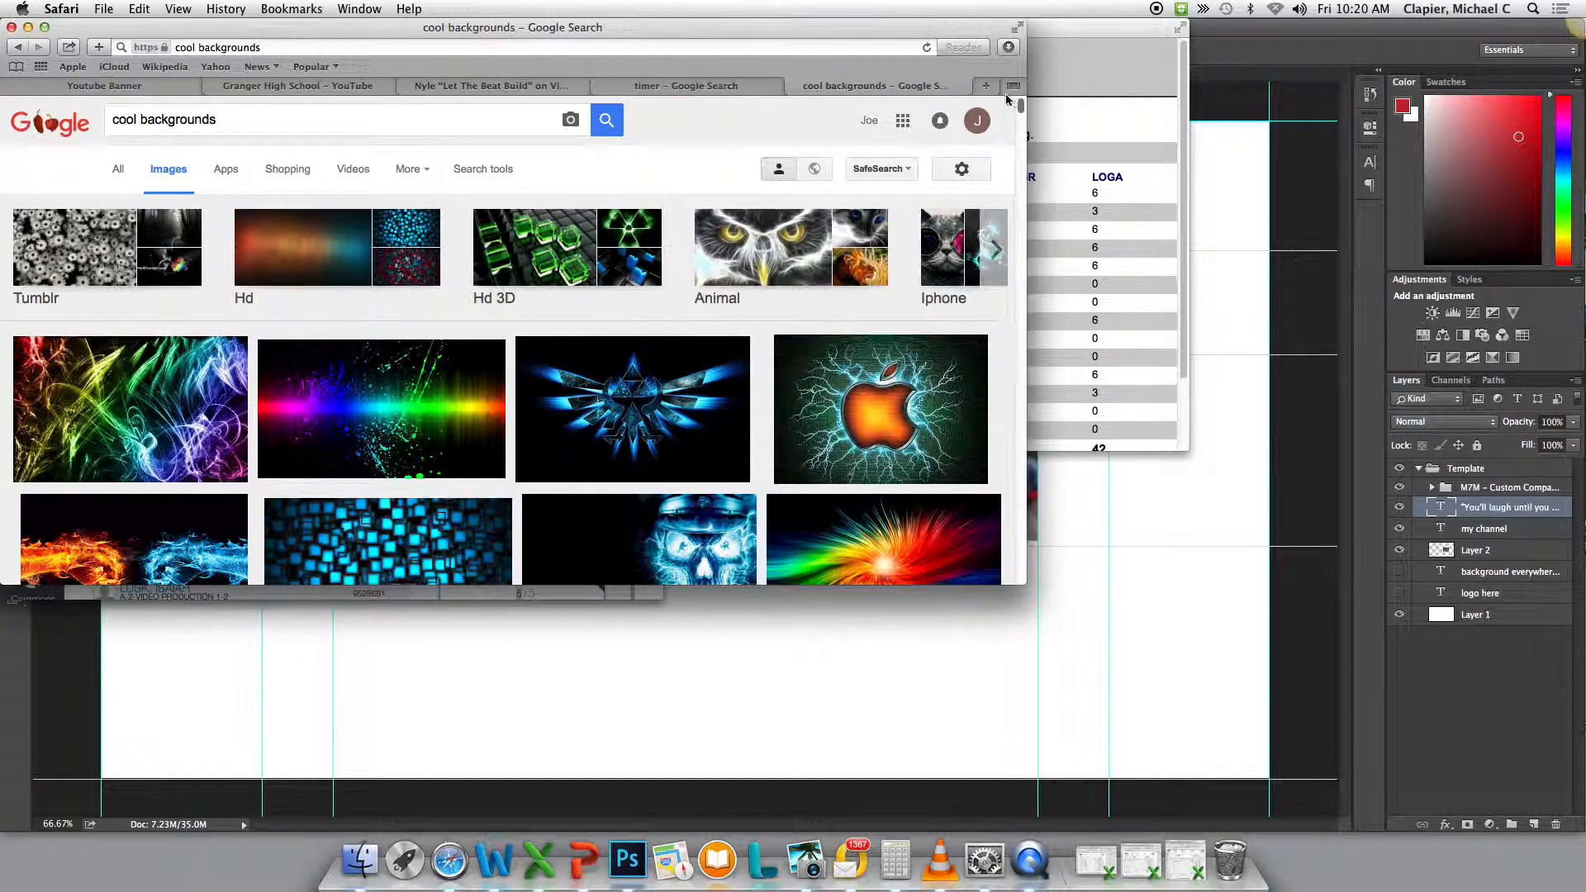
Copy the 2560 × 1440 rainbow light band image with paint splatters from the results and switch back to Photoshop.
left_click(410, 412)
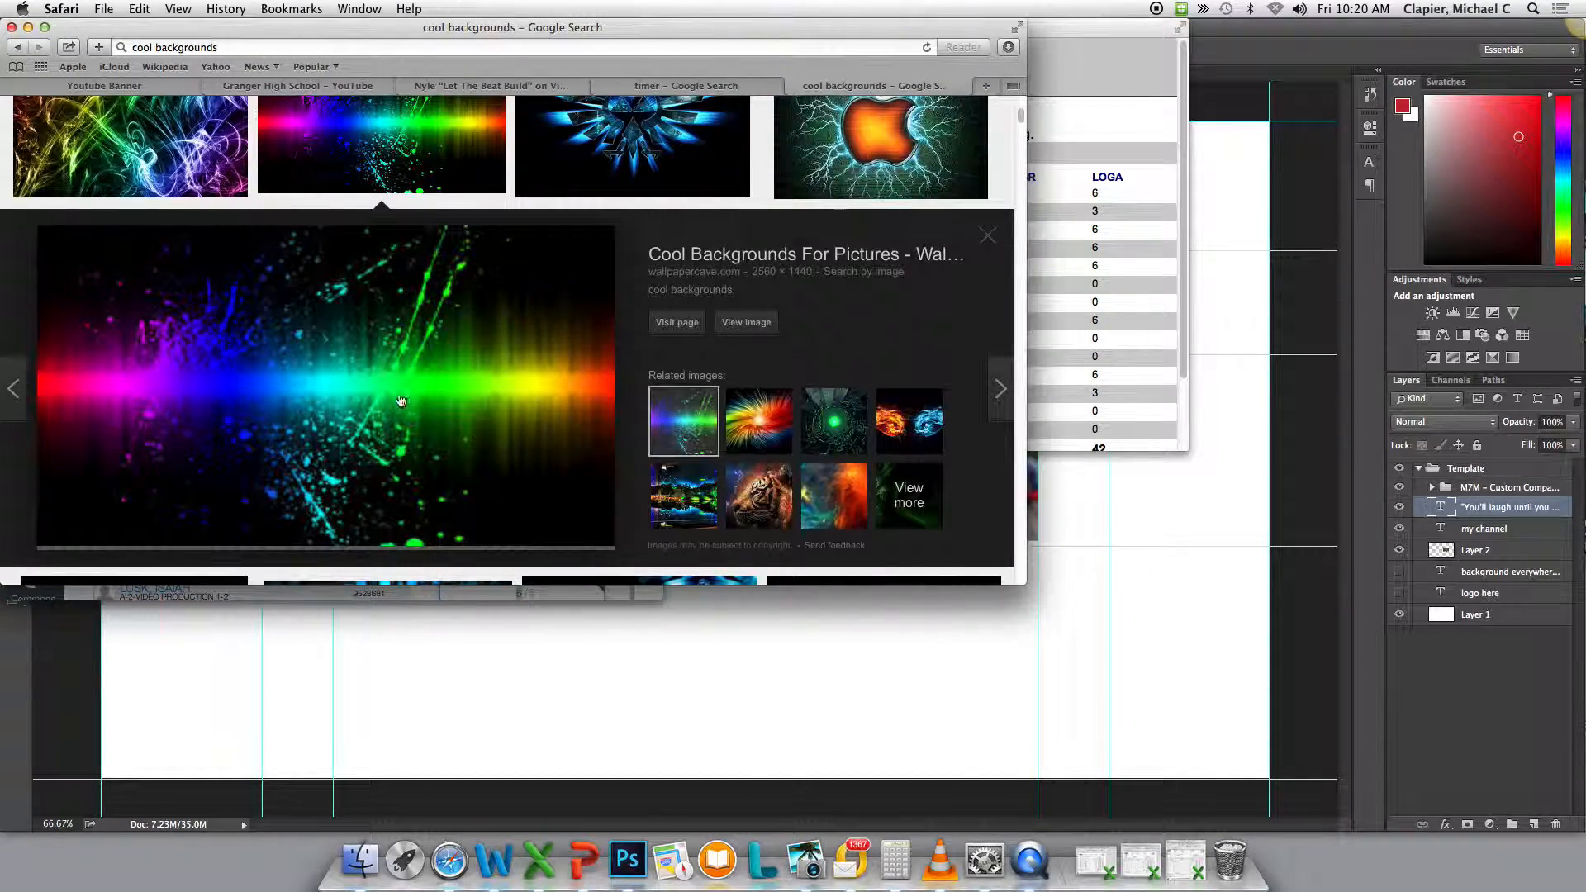
right_click(332, 397)
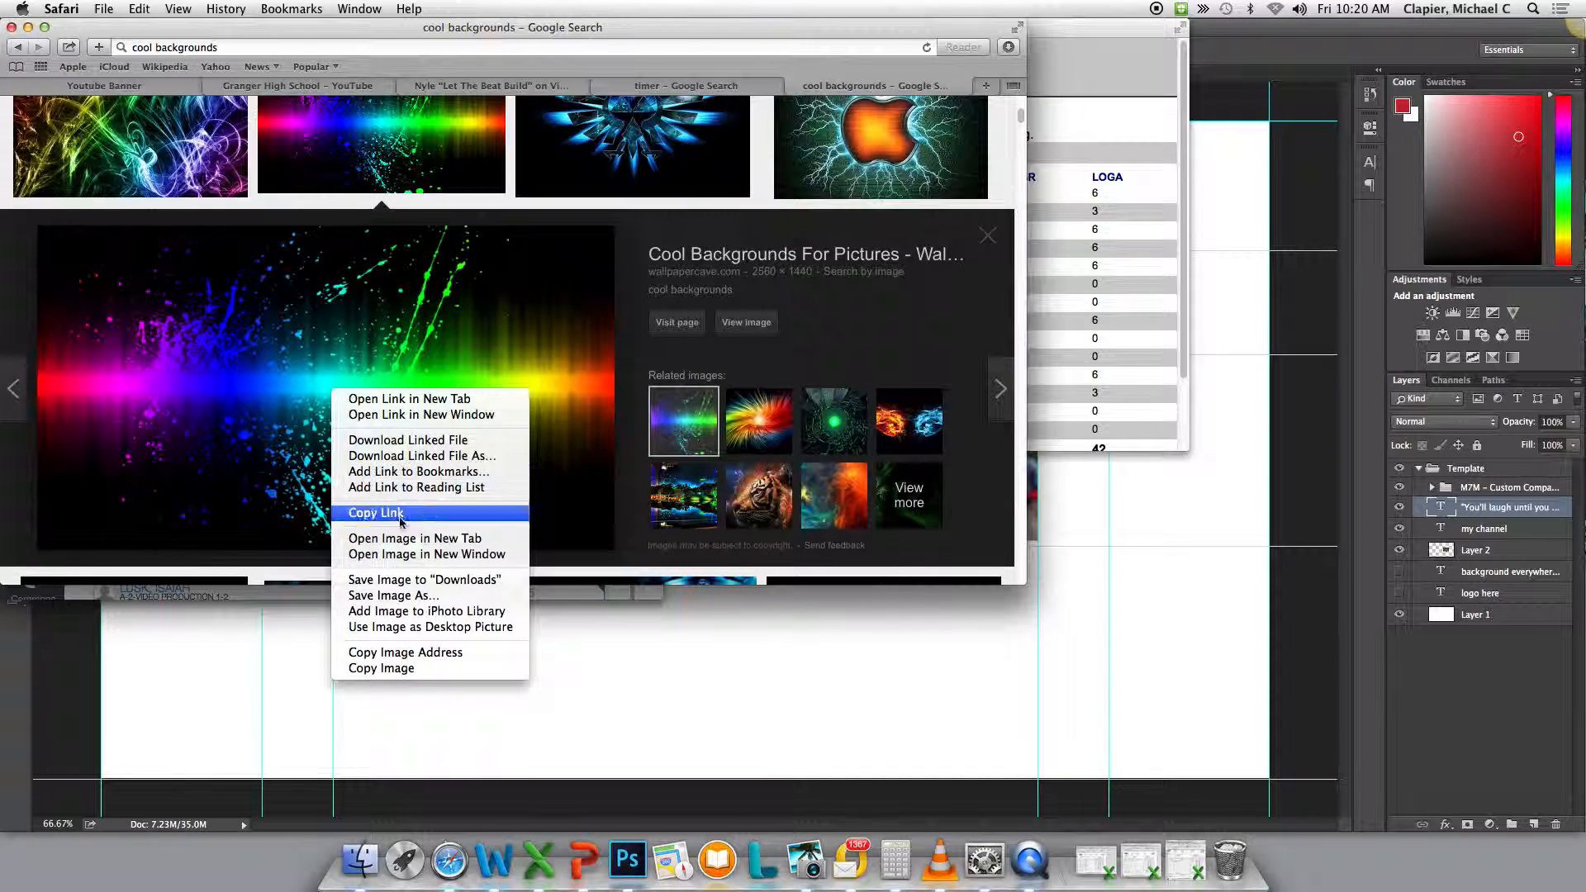
left_click(413, 668)
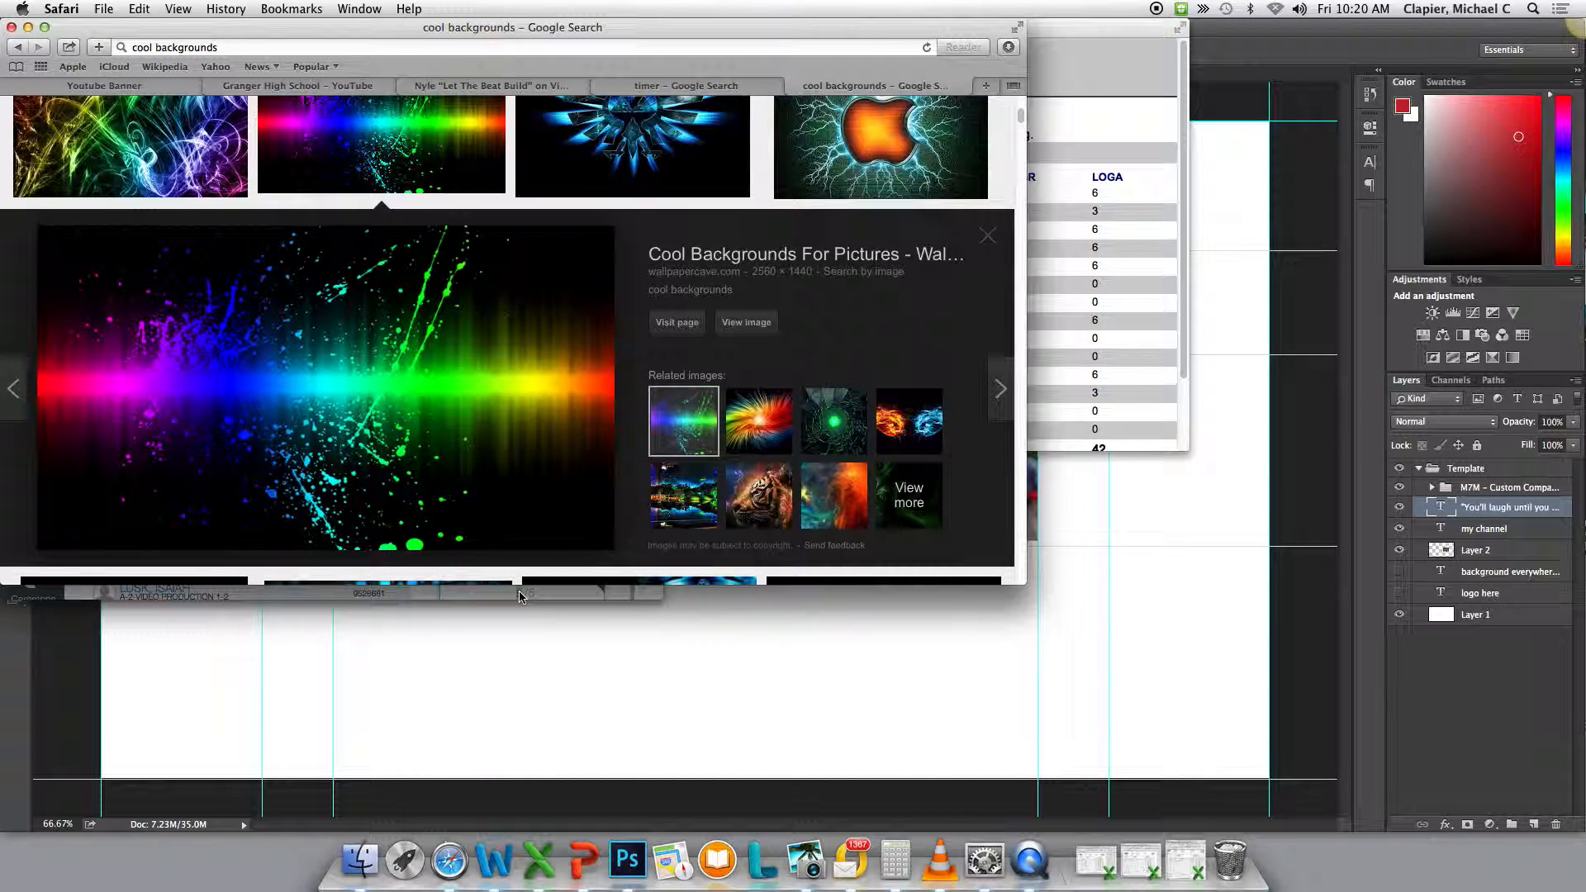
key("super+Tab")
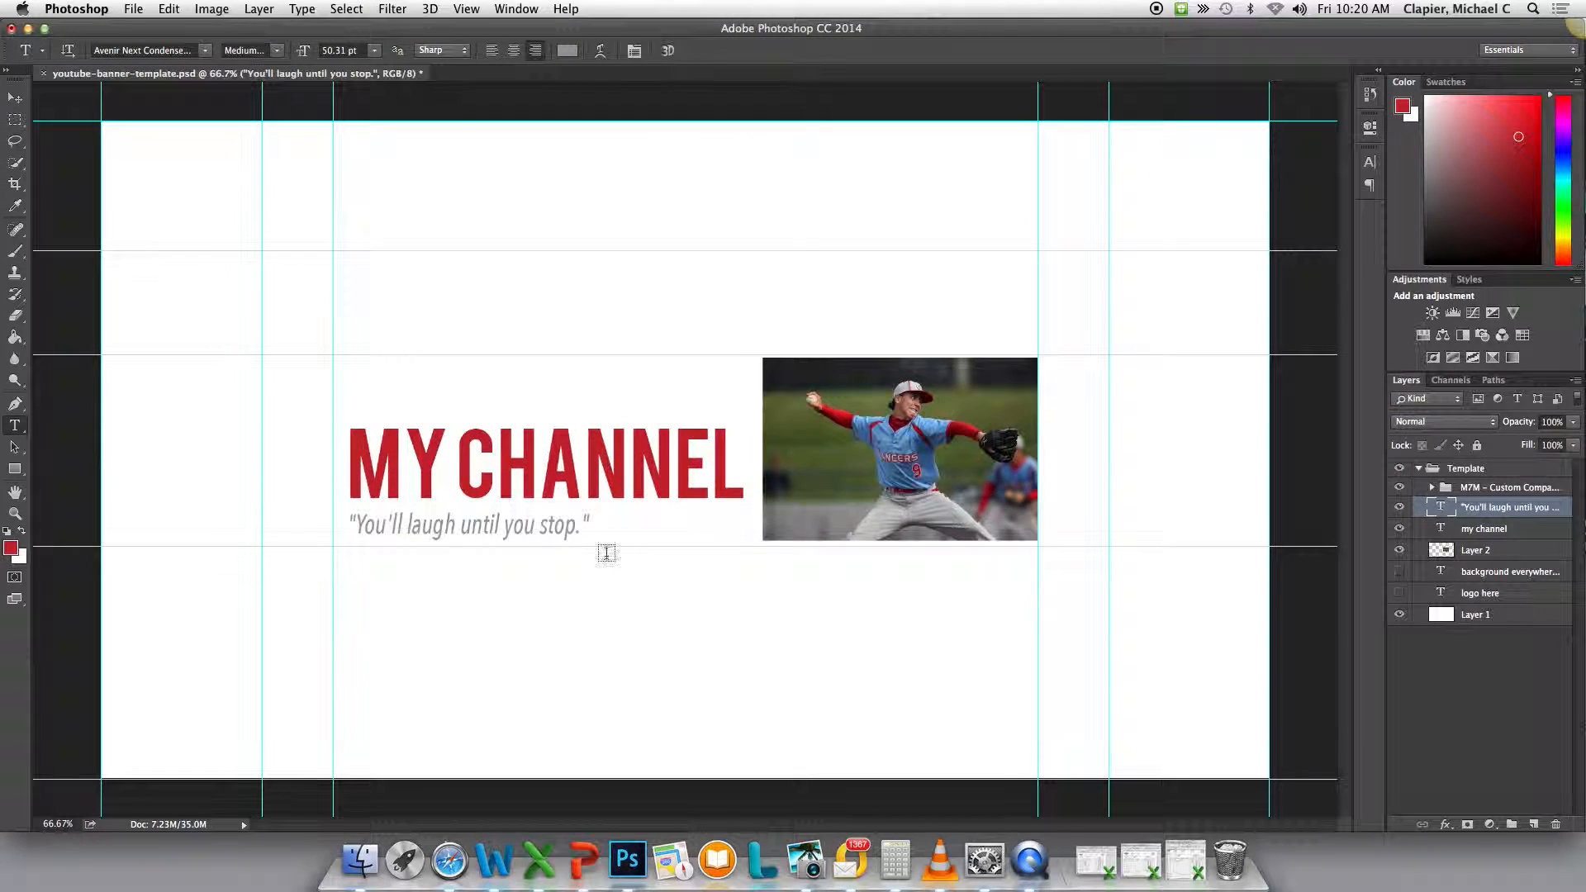
Paste the copied rainbow splatter image into the banner and move its layer beneath the text layers and the baseball photo layer.
key("super+v")
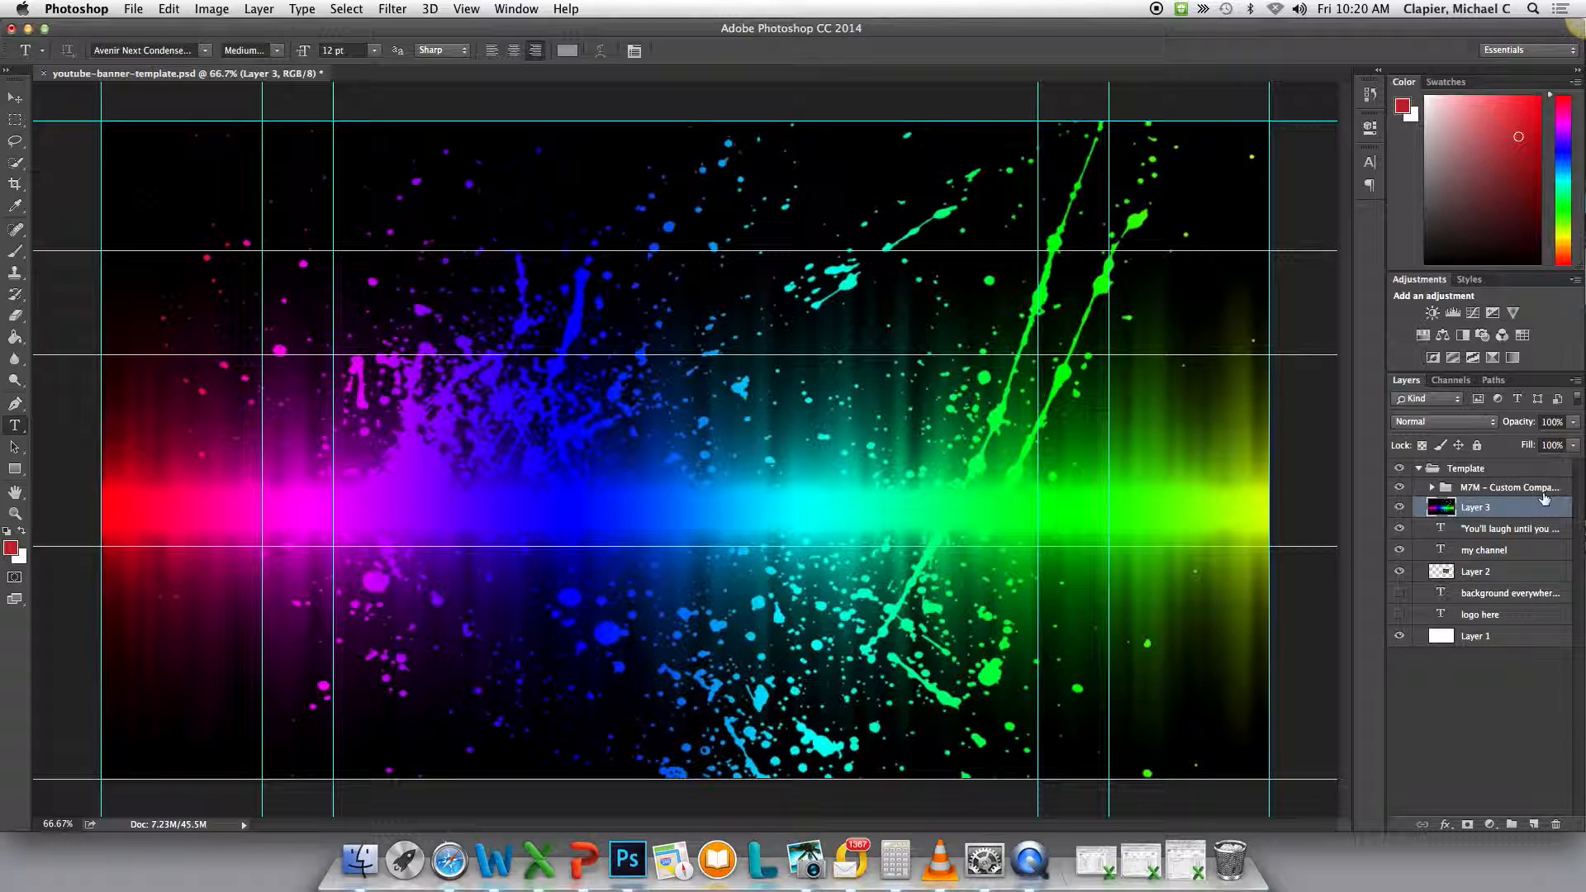
left_click_drag(1470, 513, 1459, 581)
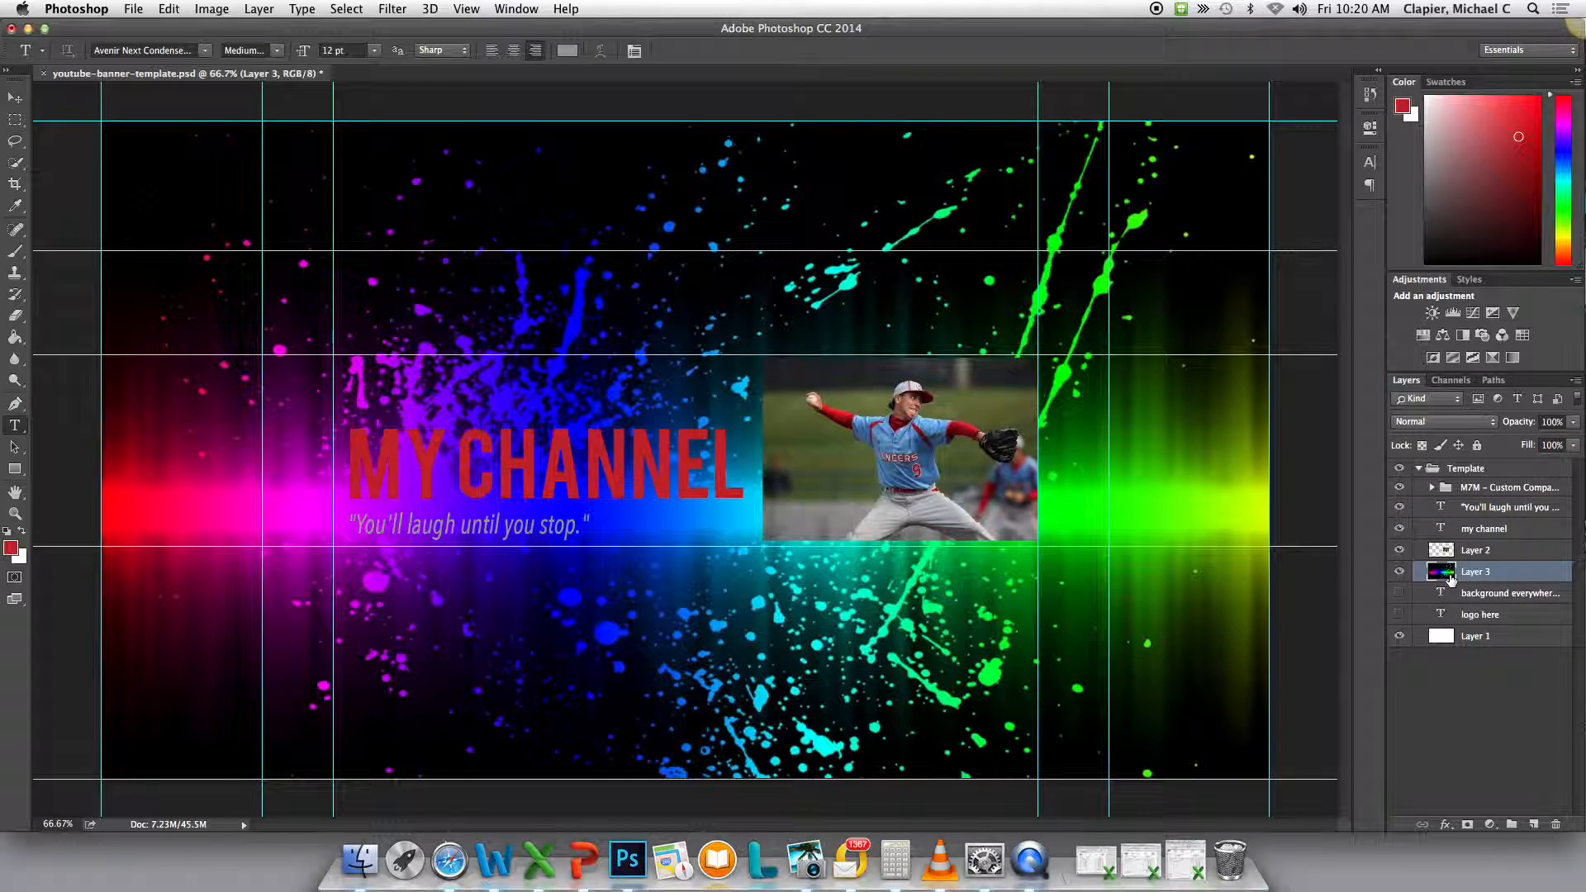
Recolor the "MY CHANNEL" text white (ffffff) and commit the edit.
left_click(352, 470)
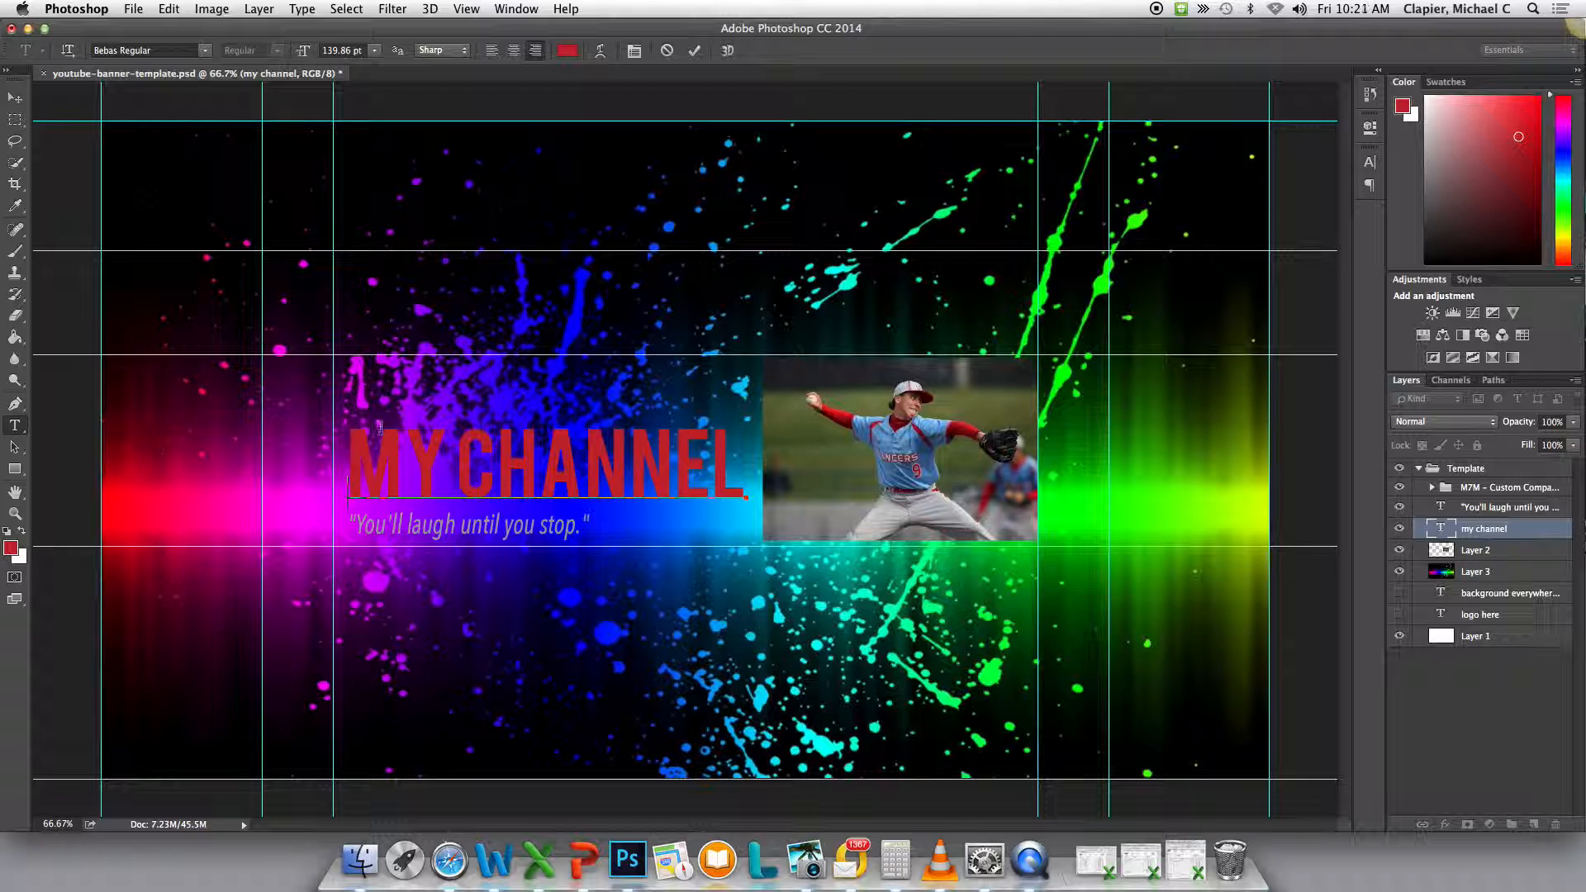
left_click_drag(351, 467, 769, 481)
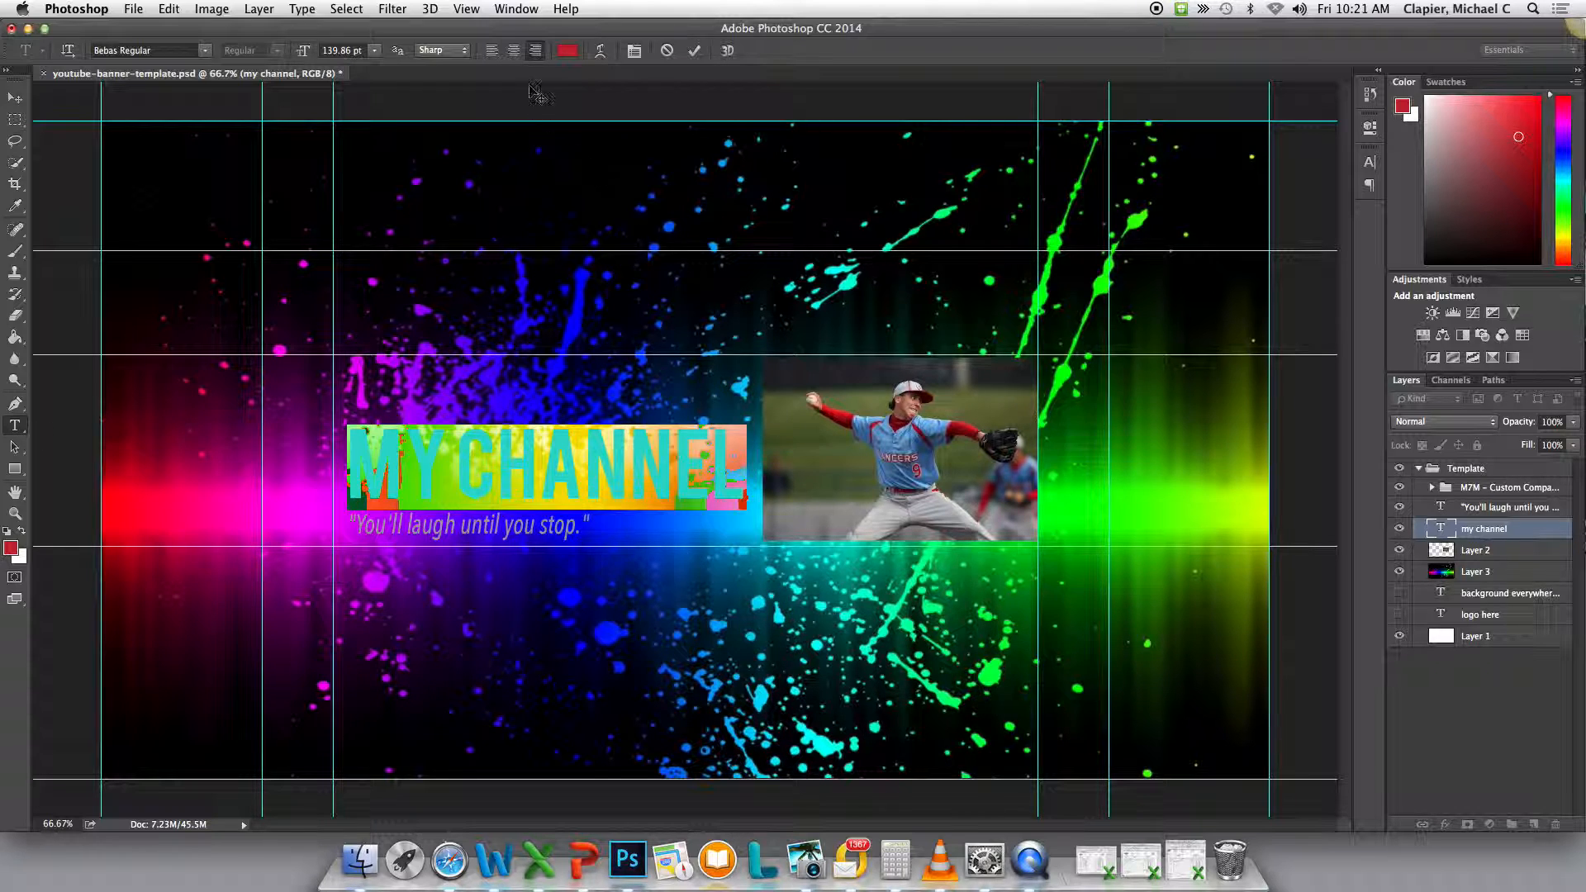
left_click(570, 54)
left_click_drag(601, 294, 576, 274)
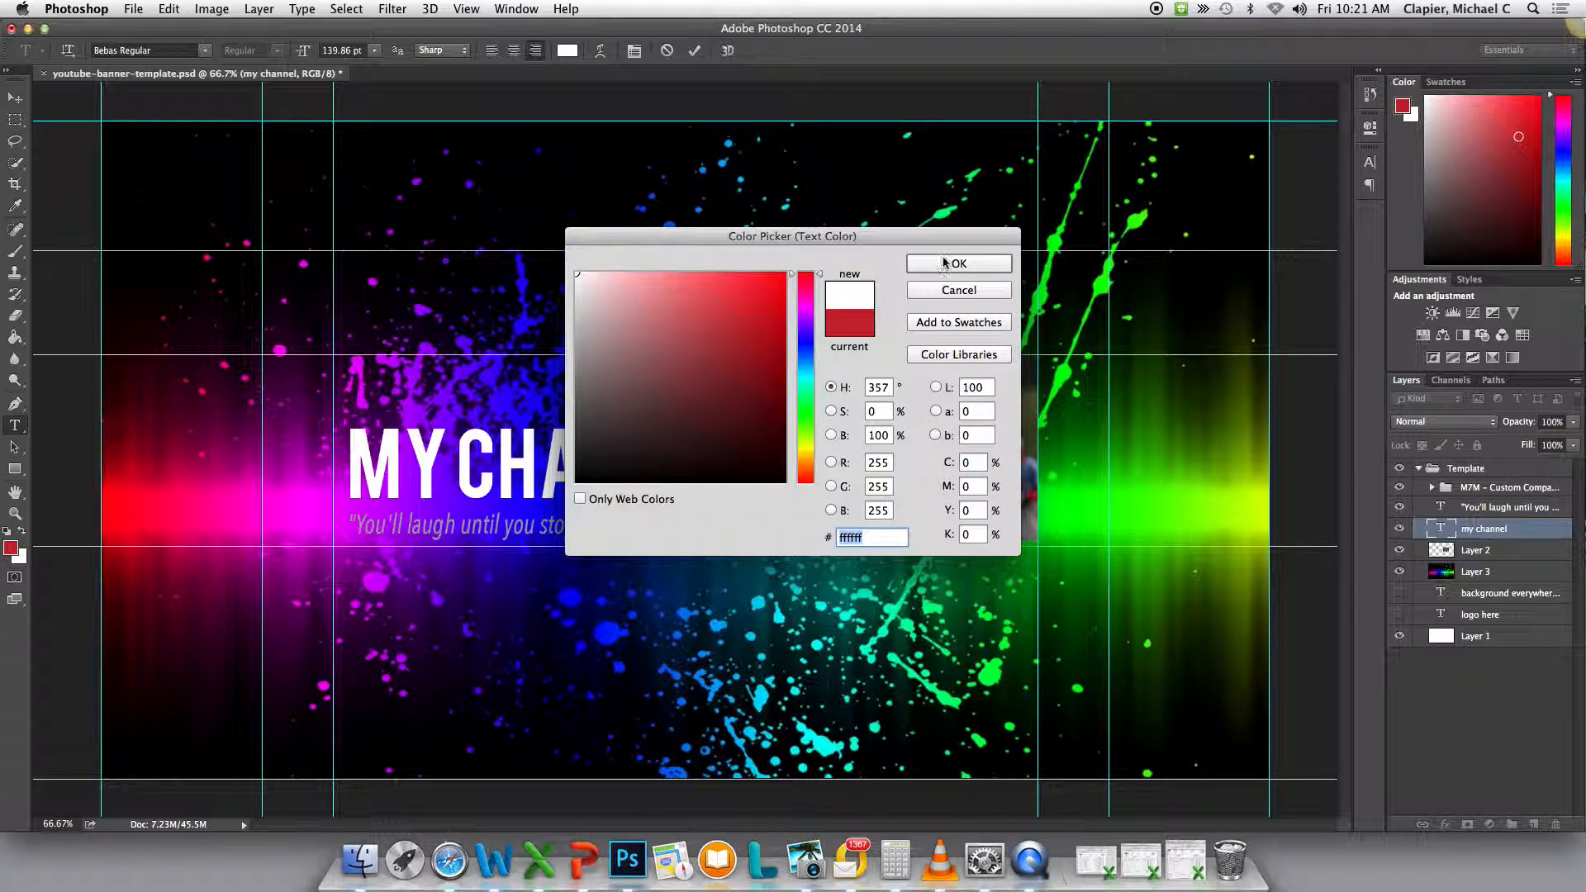
left_click(947, 263)
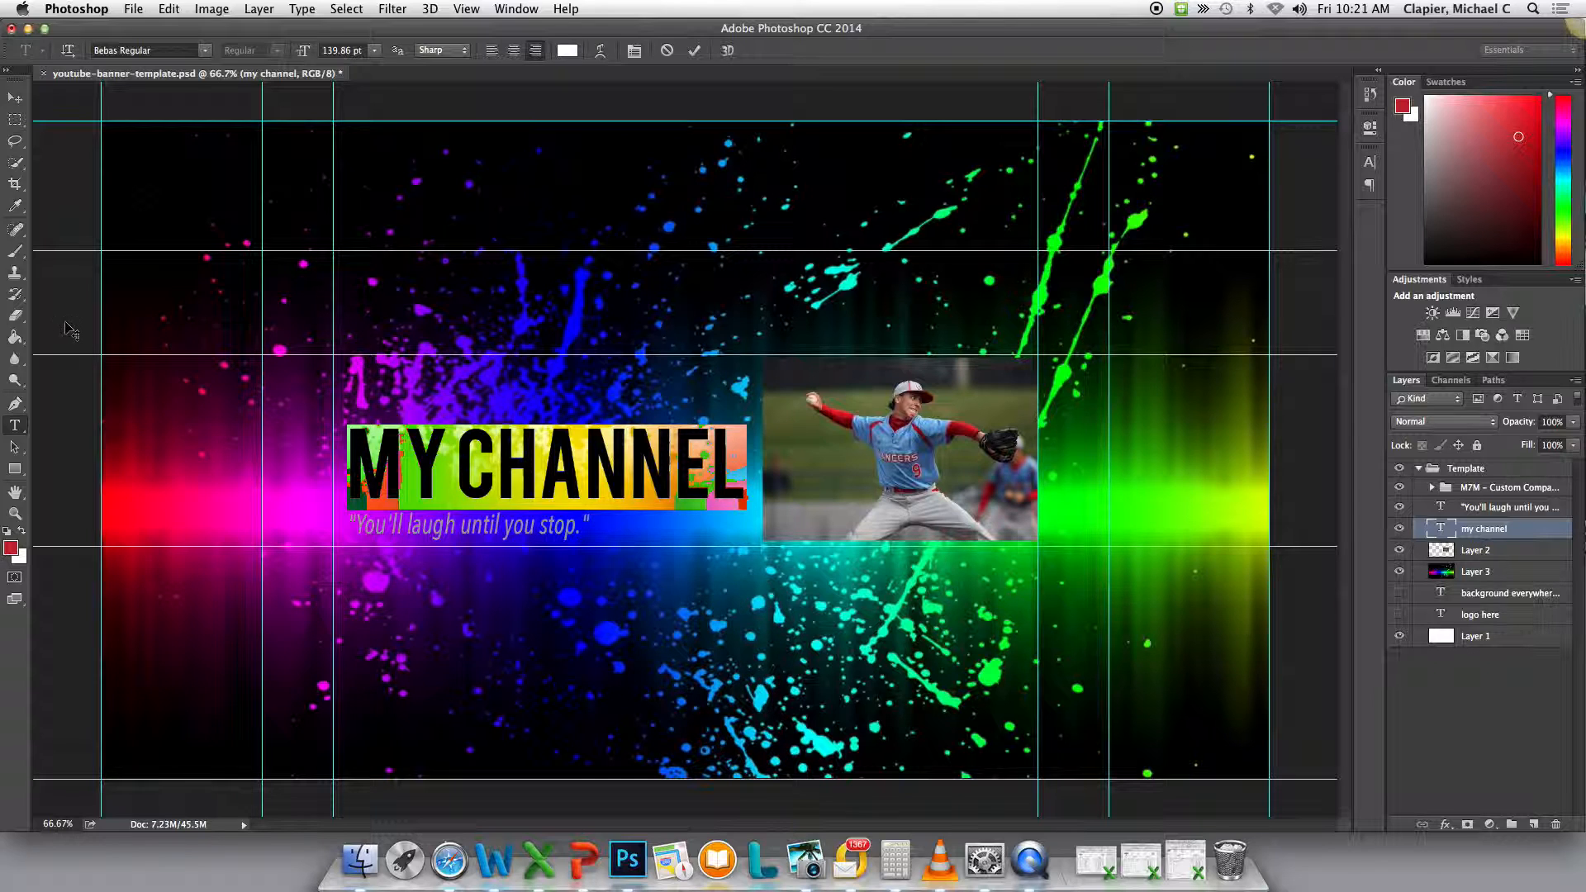
left_click(14, 98)
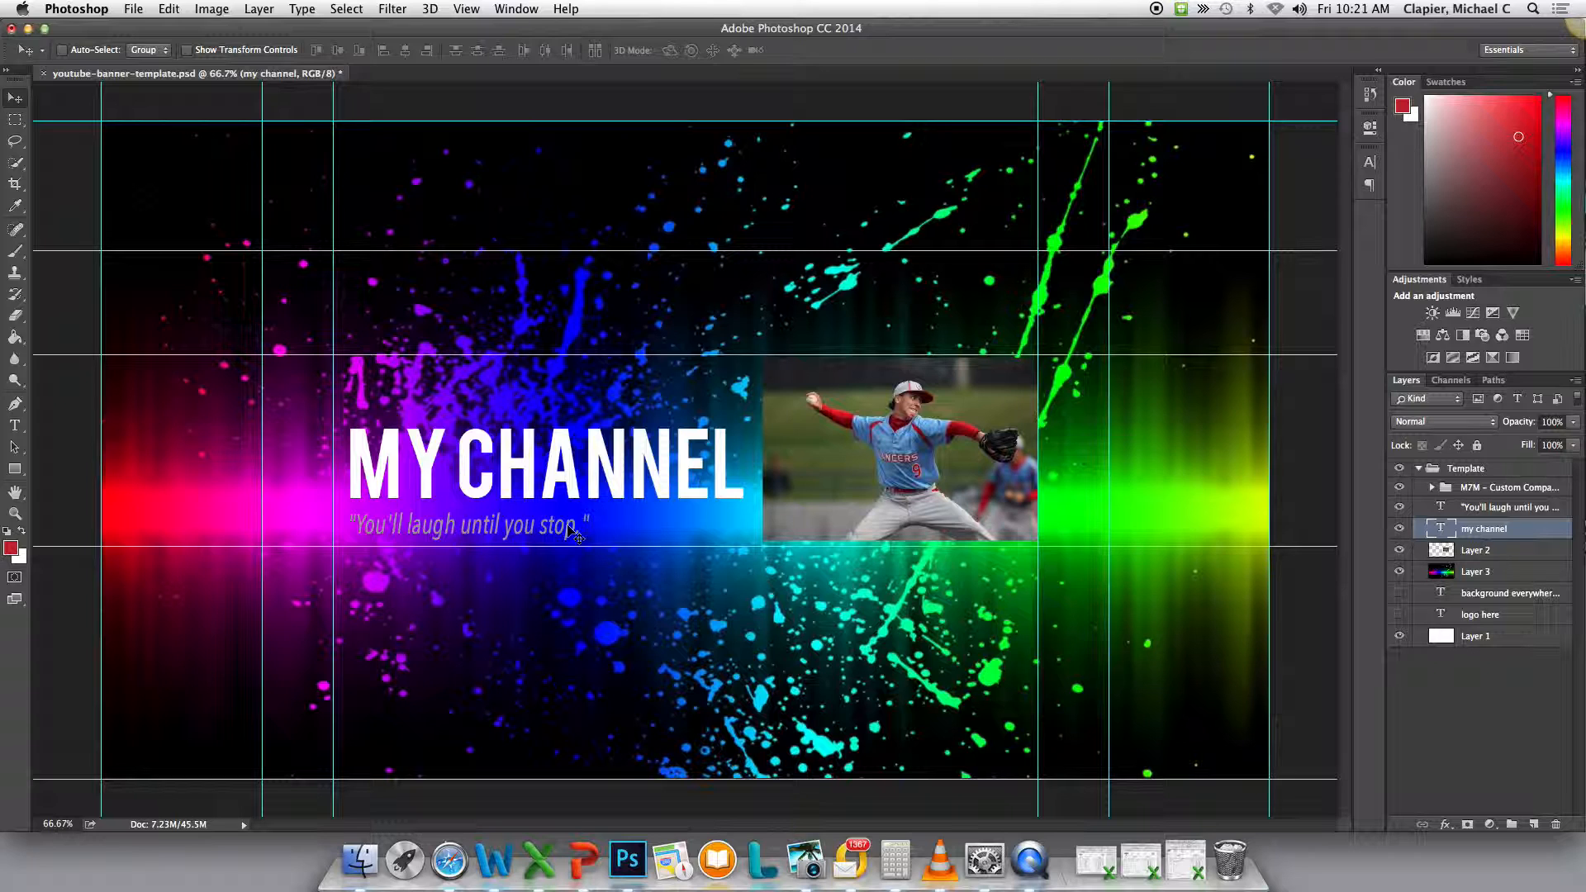
Recolor the "You'll laugh until you stop." tagline text white (ffffff) and commit the edit.
key("t")
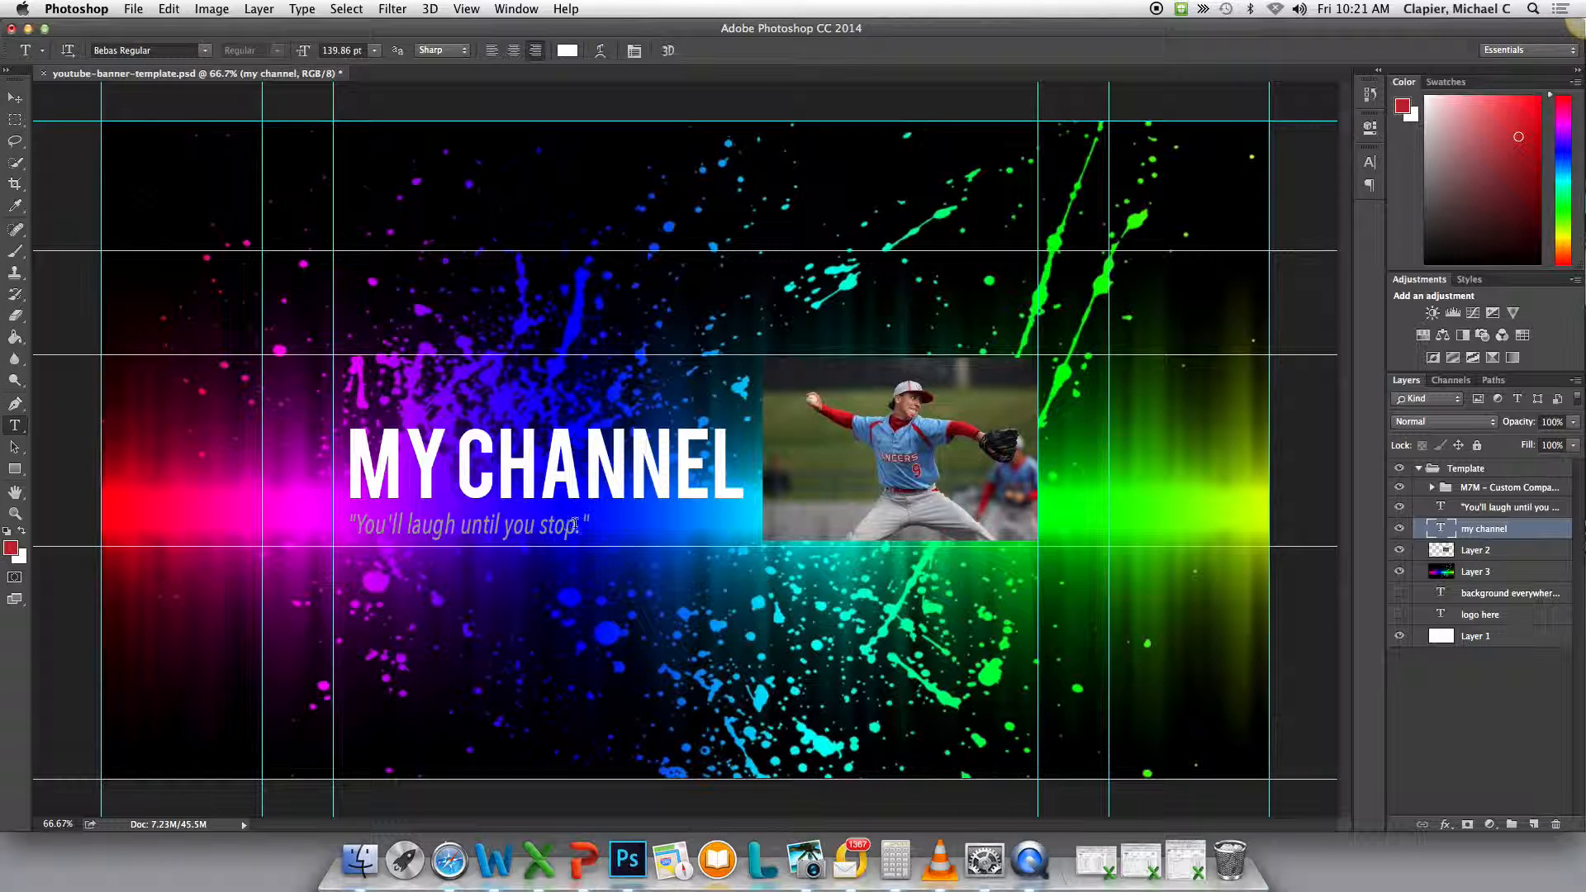
left_click(591, 528)
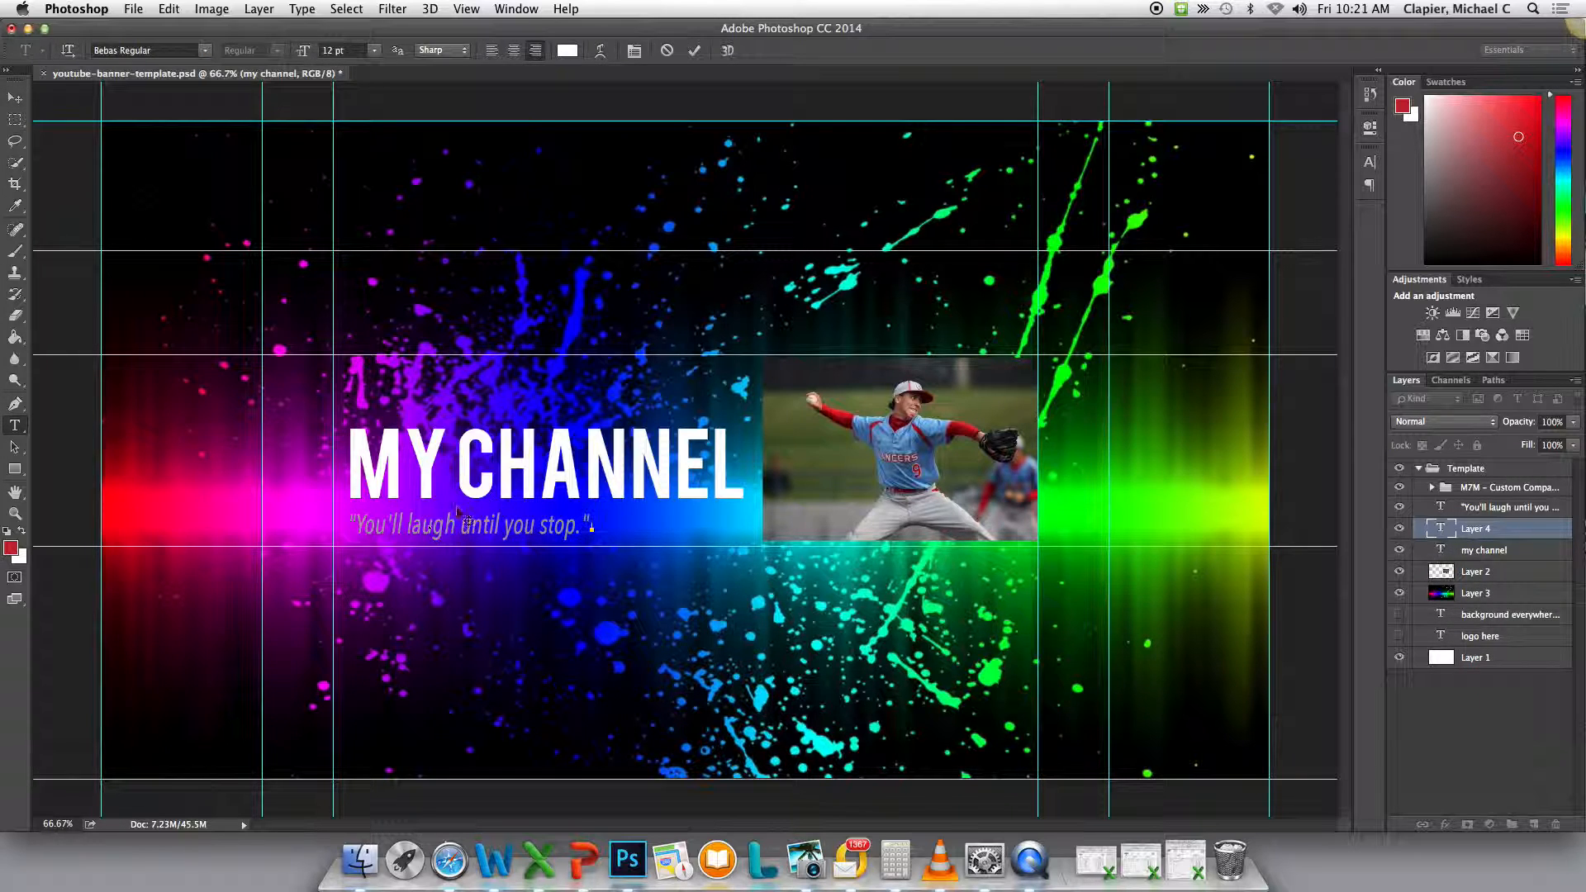
left_click(1513, 513)
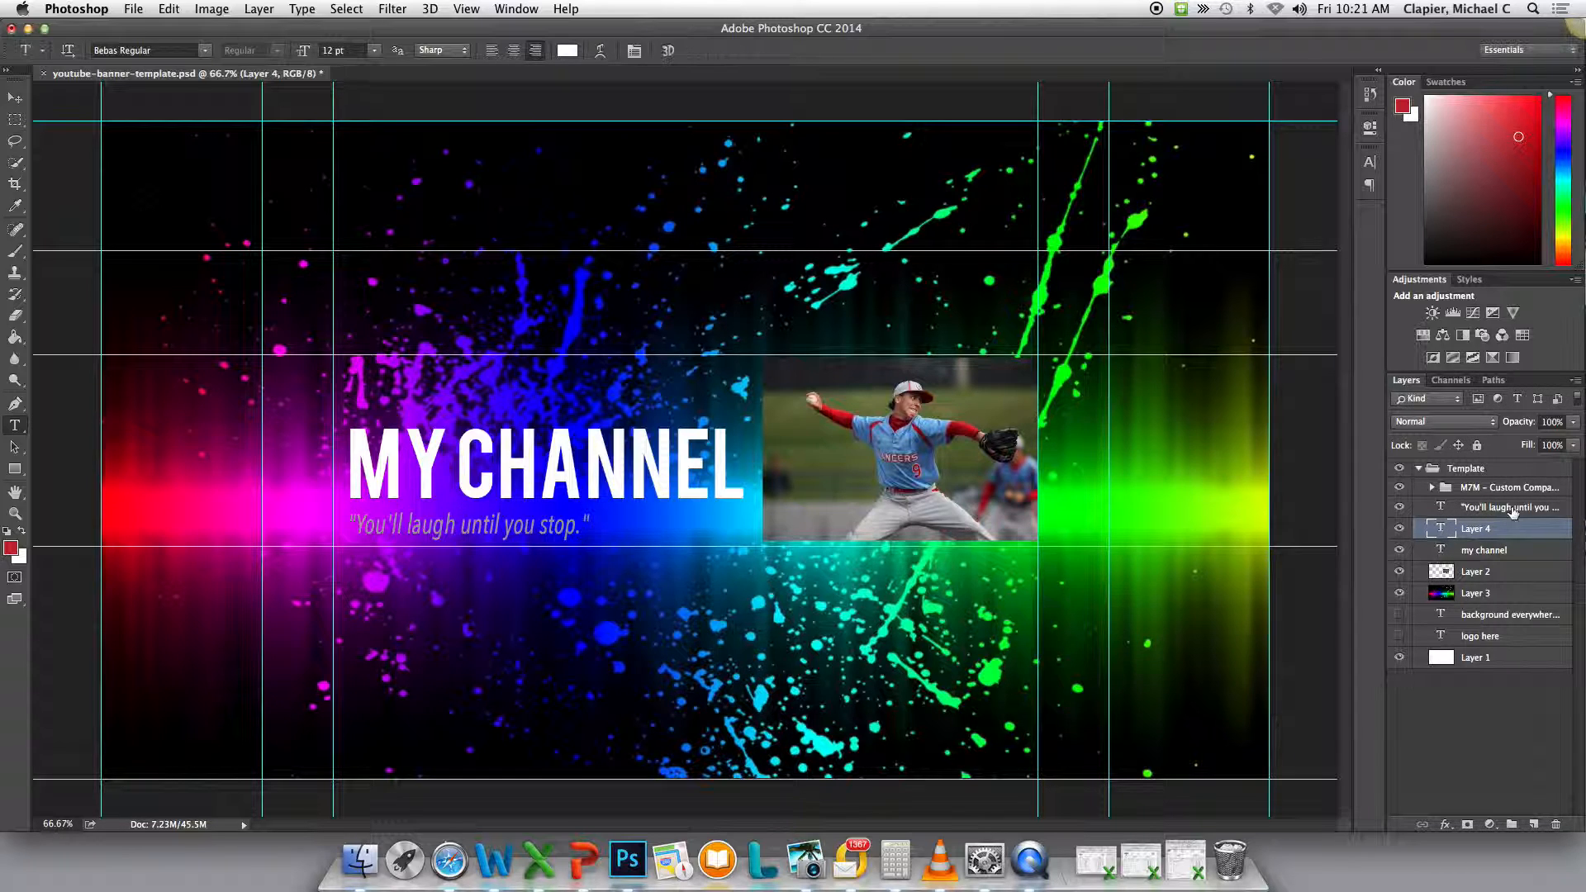
left_click(1512, 513)
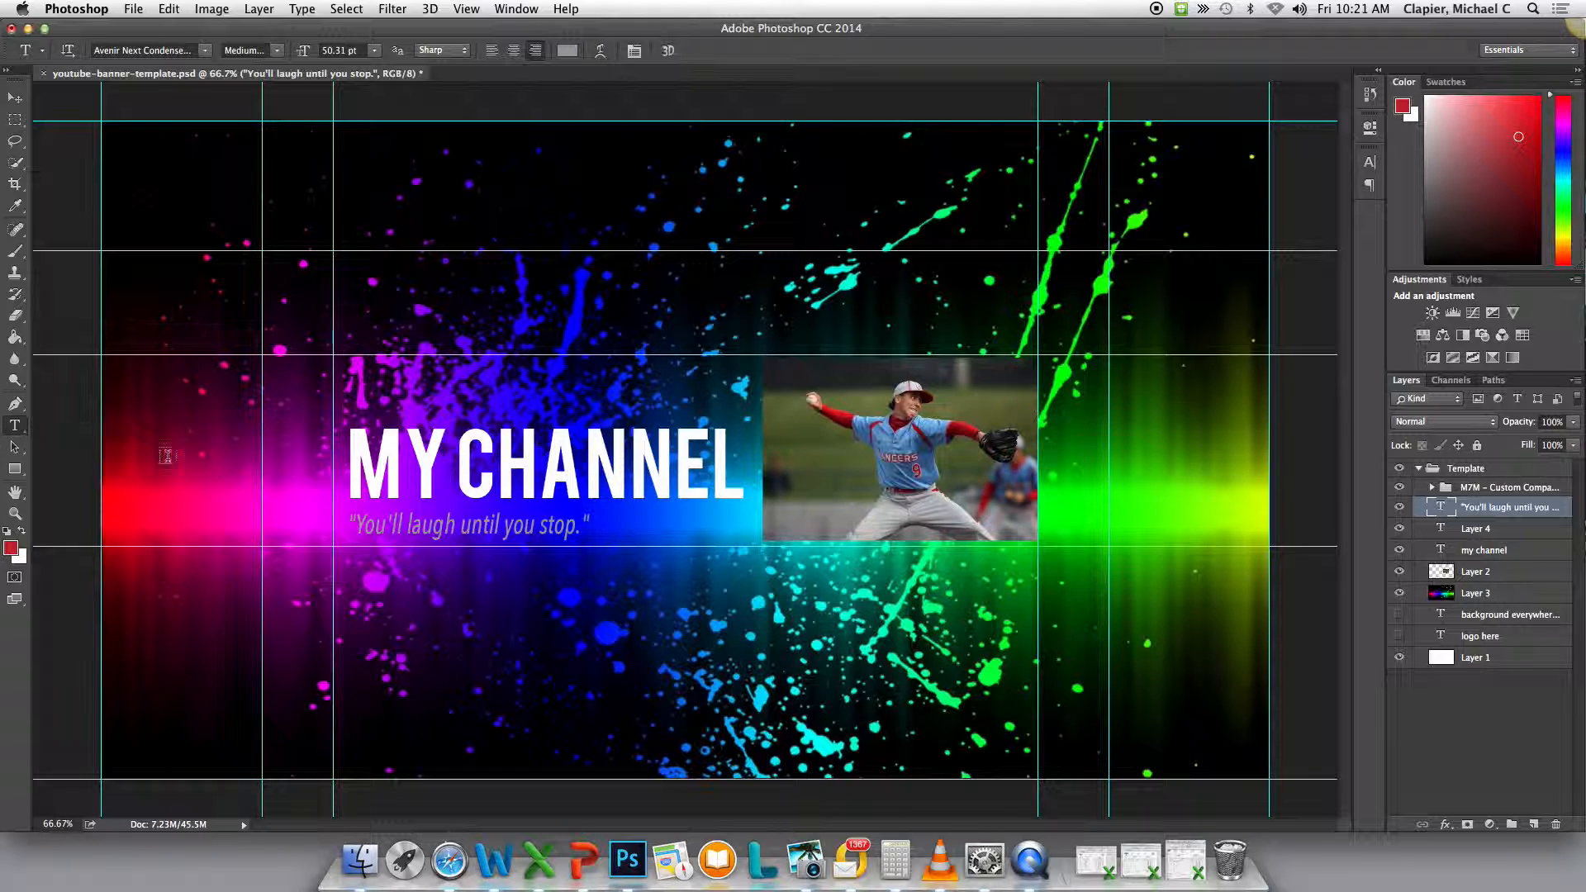
left_click_drag(351, 524, 594, 530)
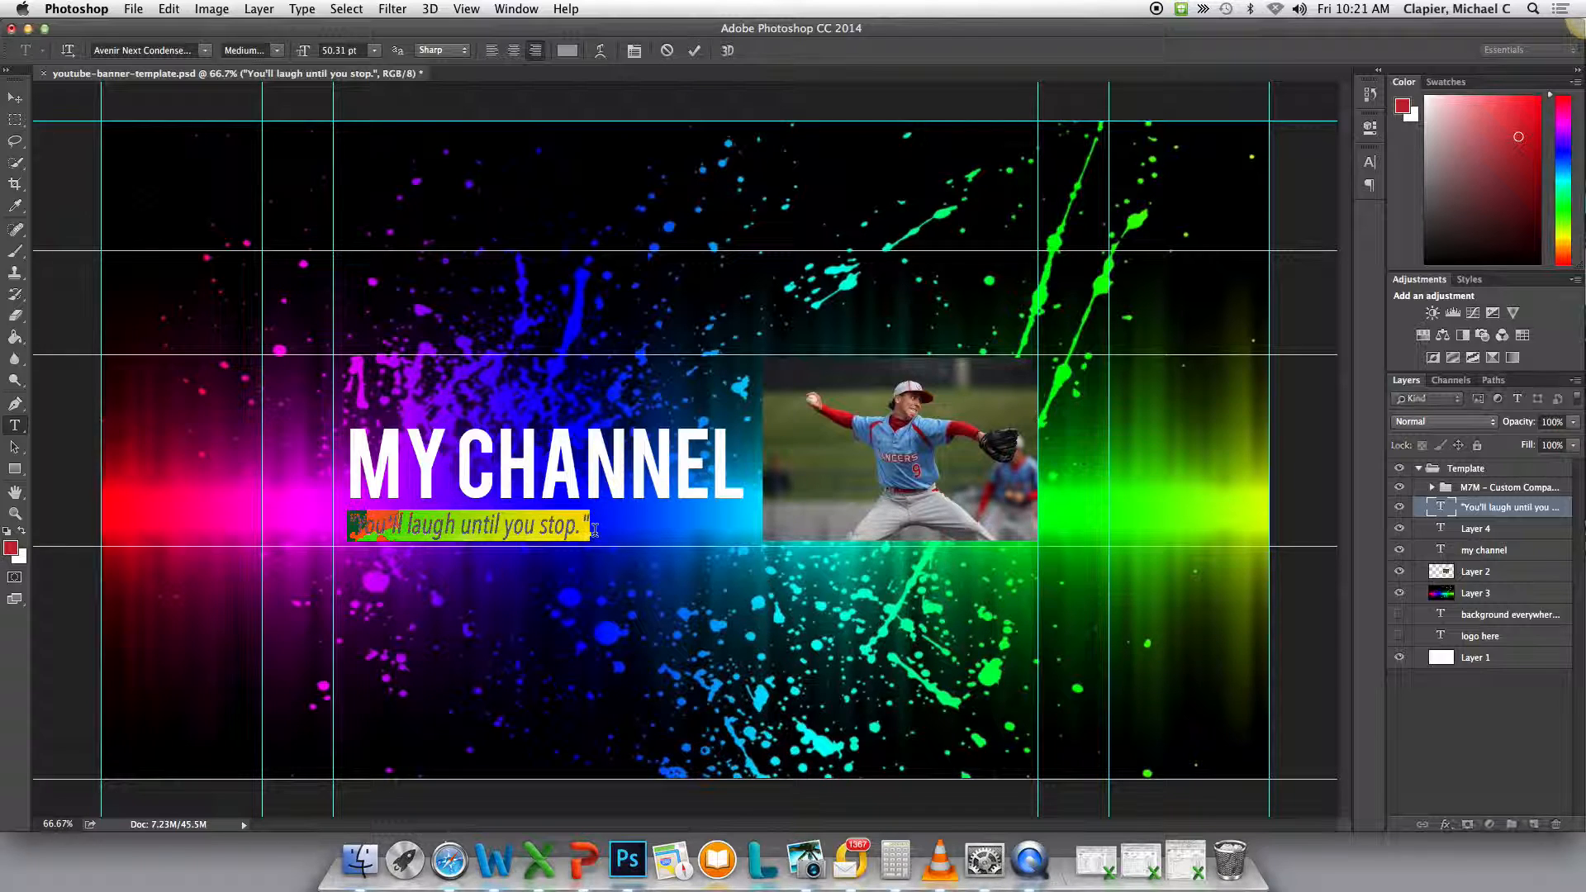
left_click(569, 51)
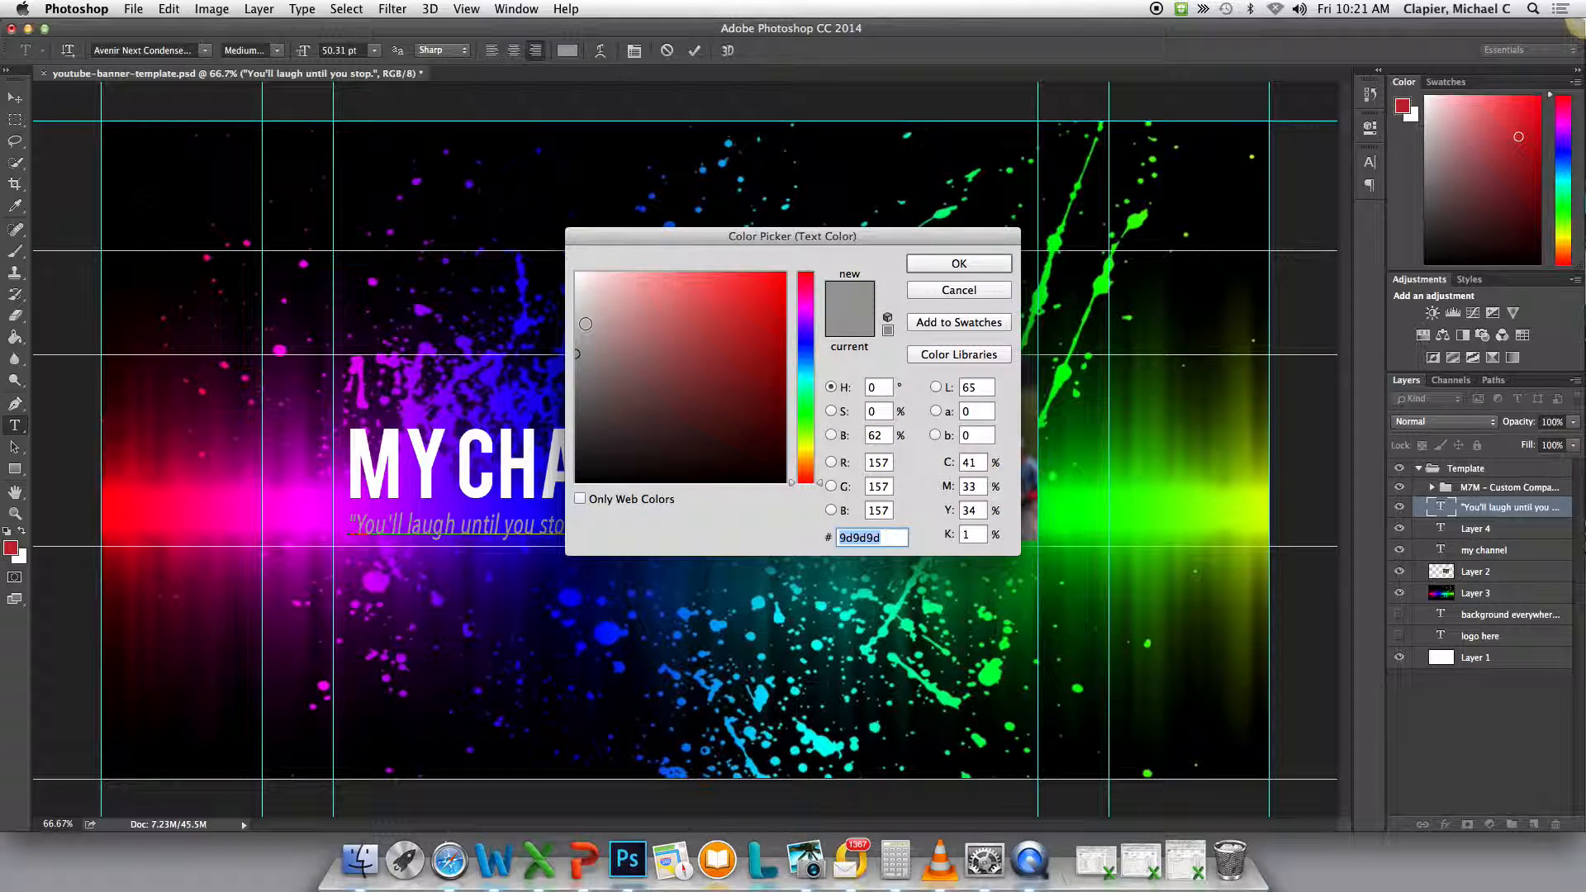
left_click(810, 448)
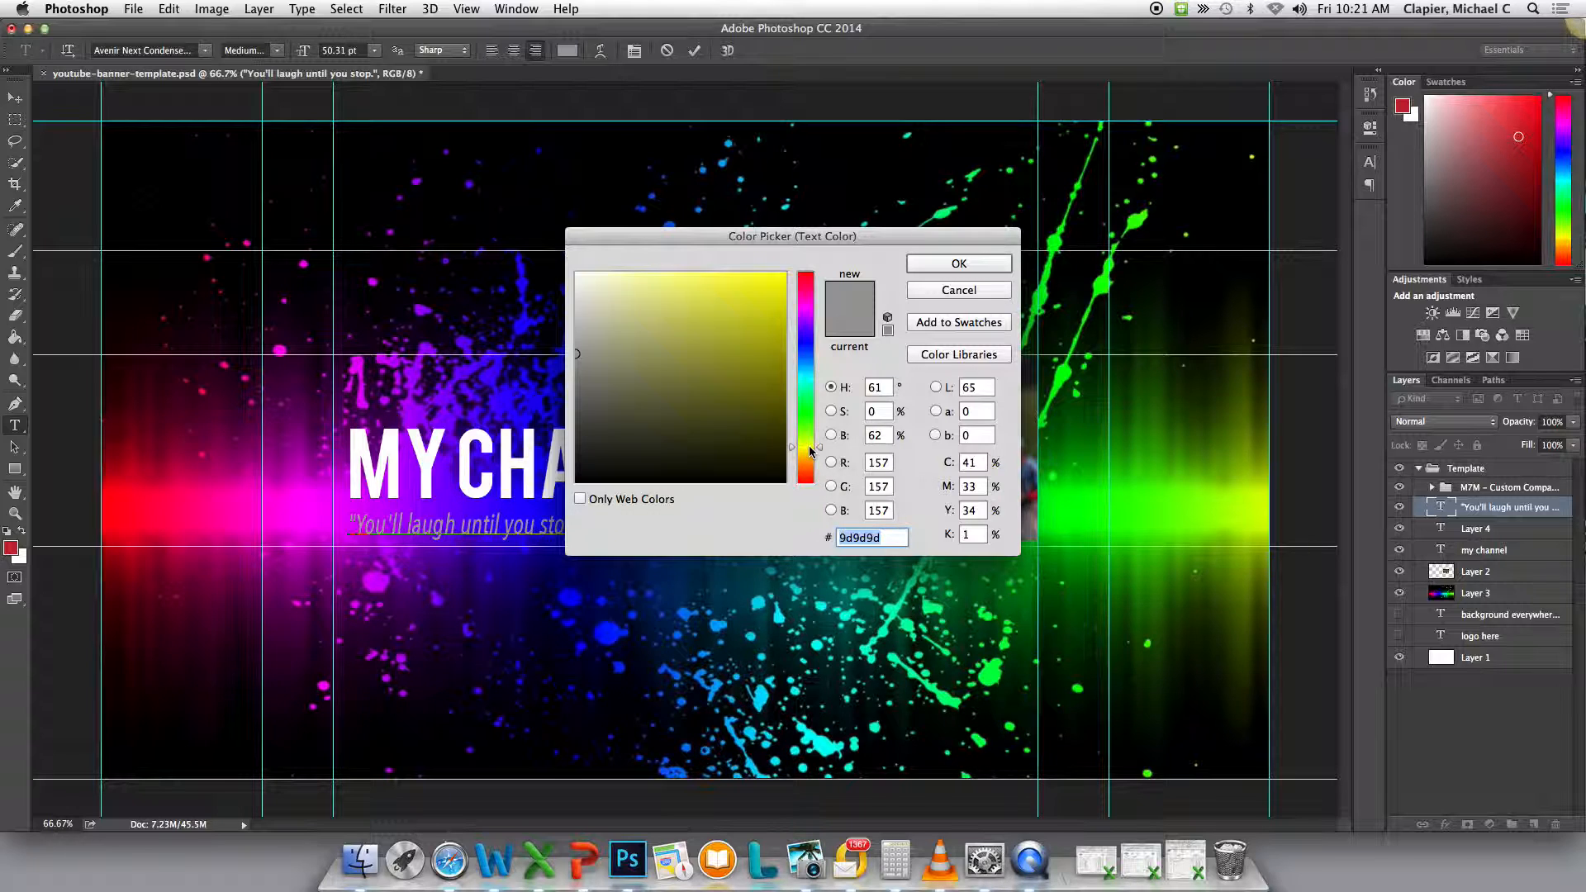
left_click_drag(690, 321, 548, 270)
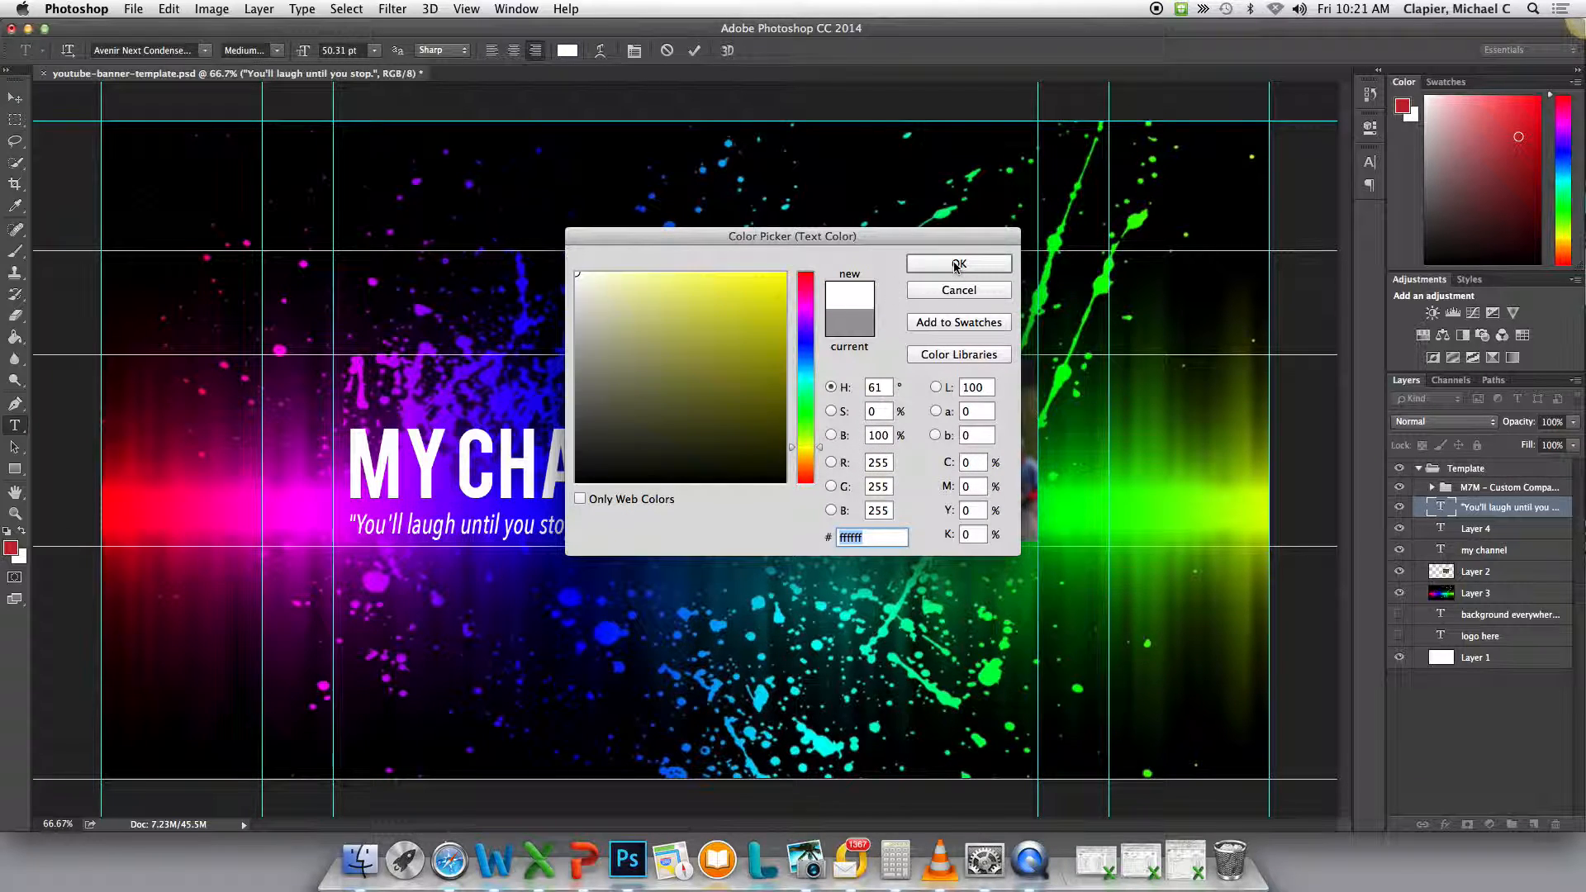
left_click(958, 263)
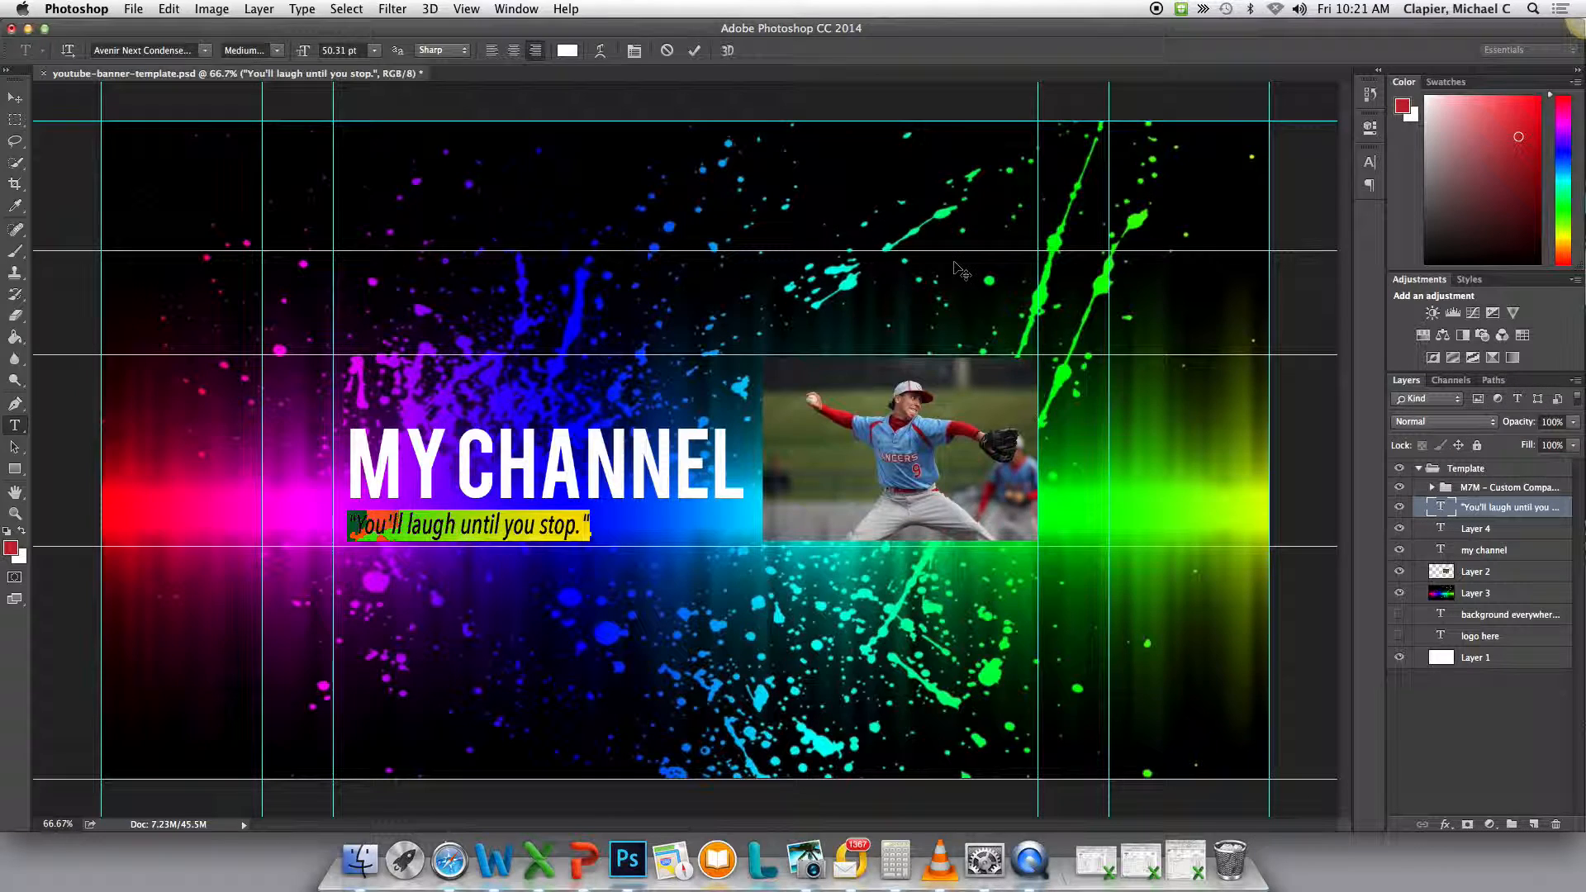
left_click(16, 97)
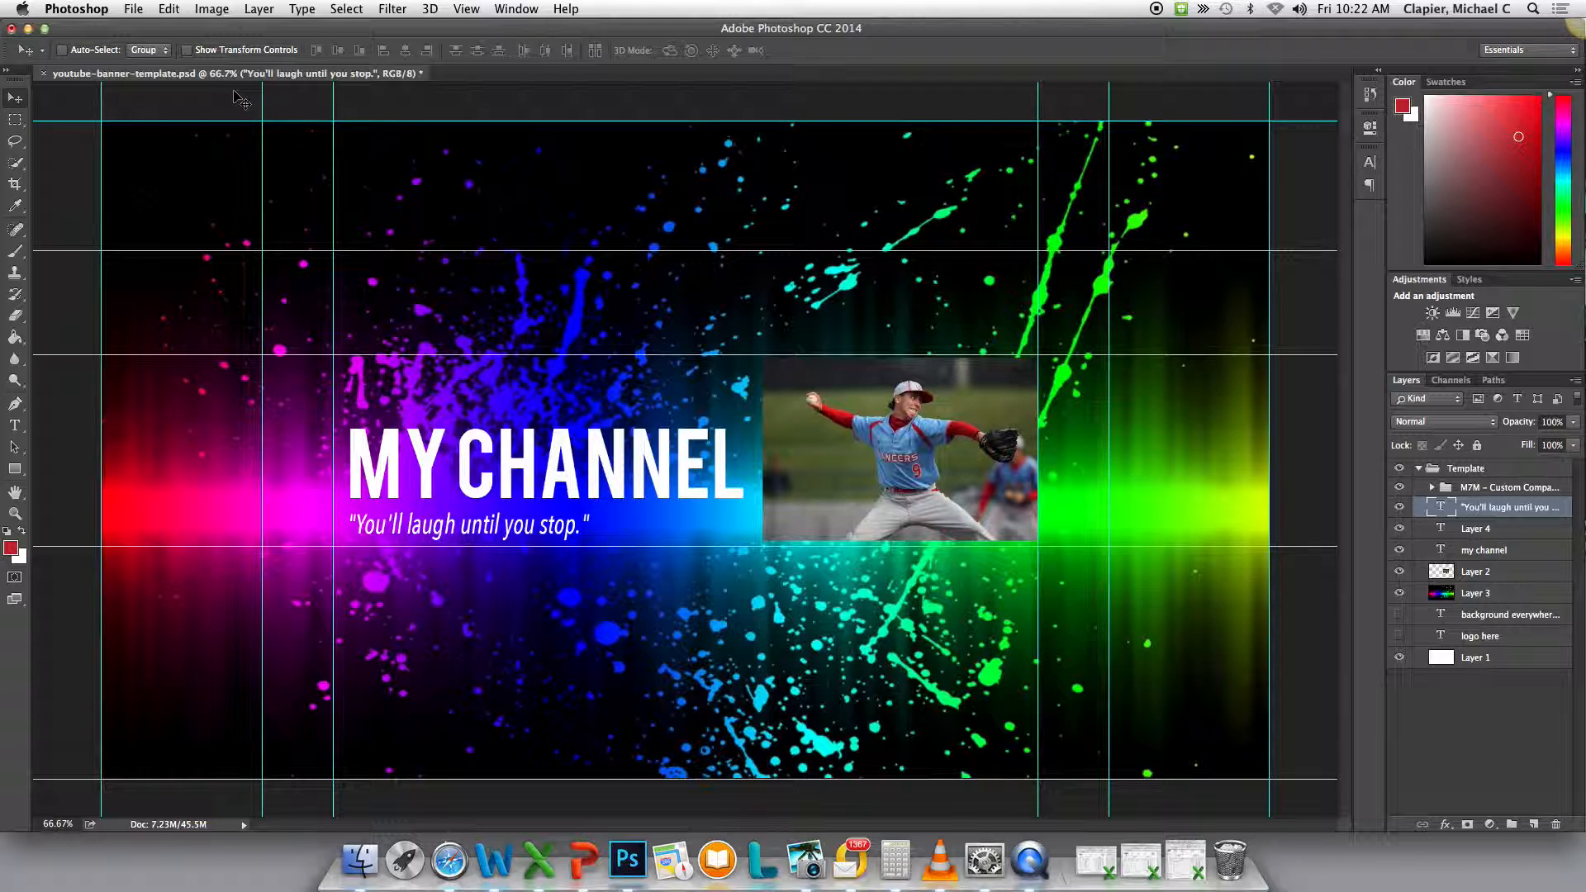
Save the banner PSD, and save a JPEG copy as youtube-banner-template.jpg in the Videos folder at quality 12, Maximum.
left_click(135, 9)
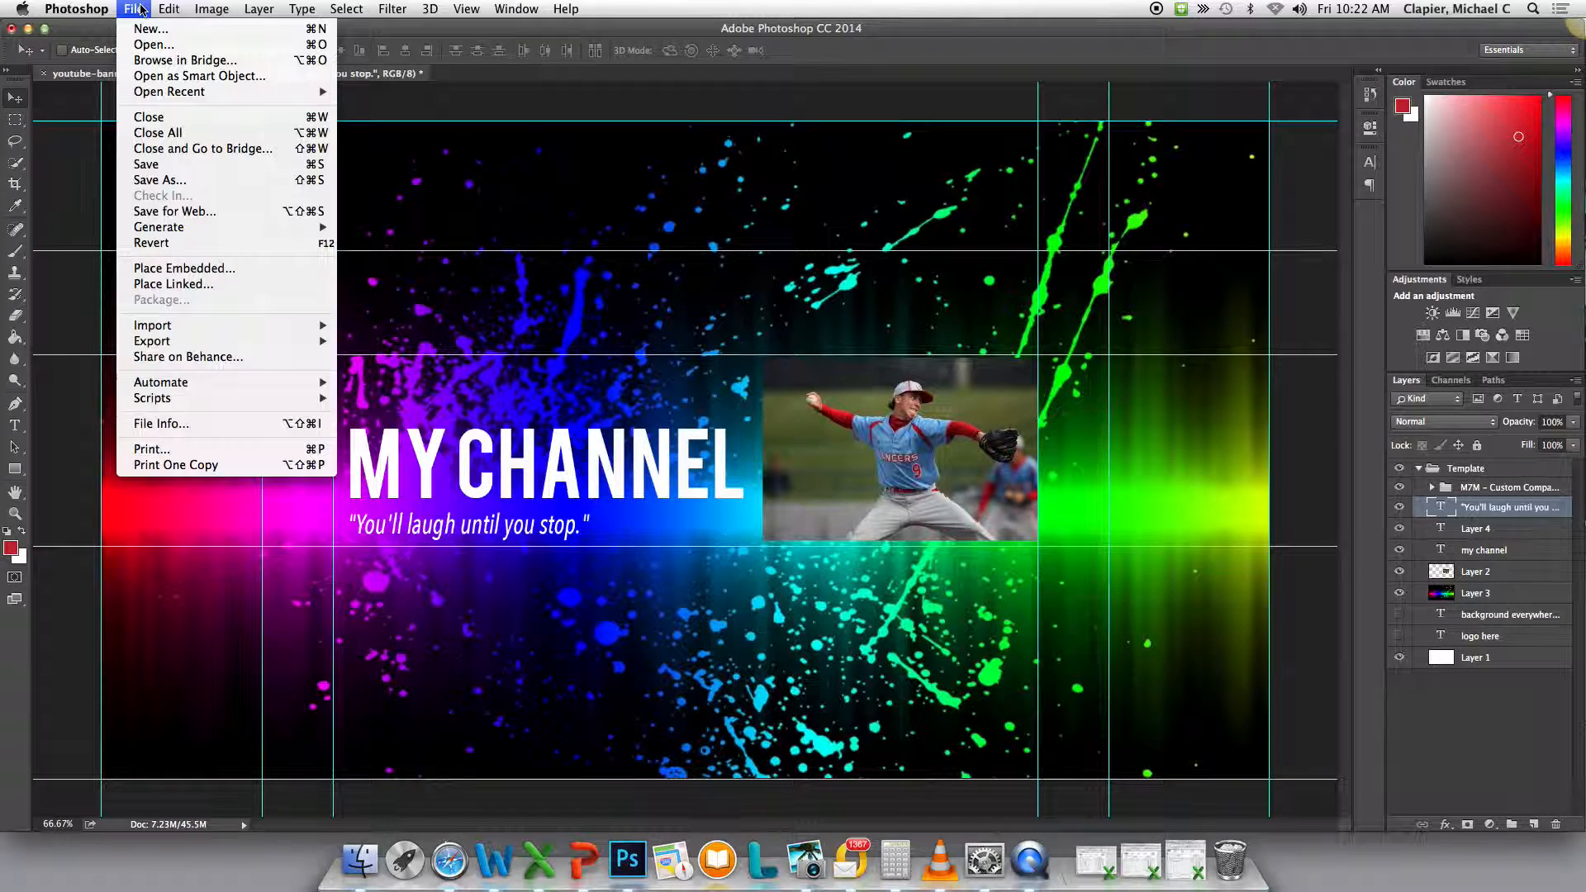
left_click(168, 169)
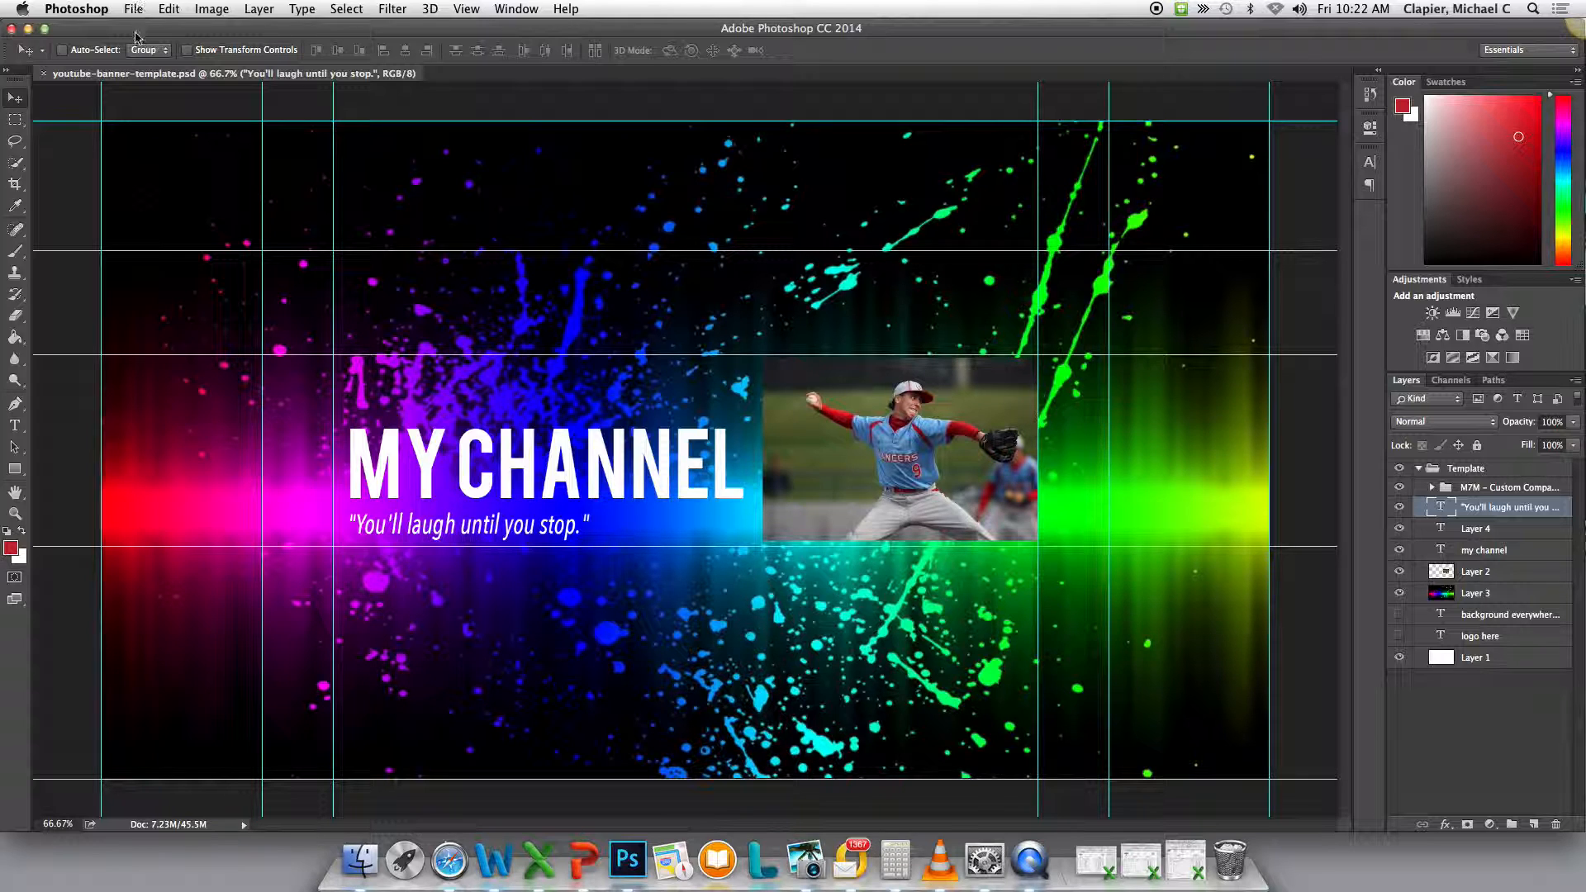
left_click(133, 10)
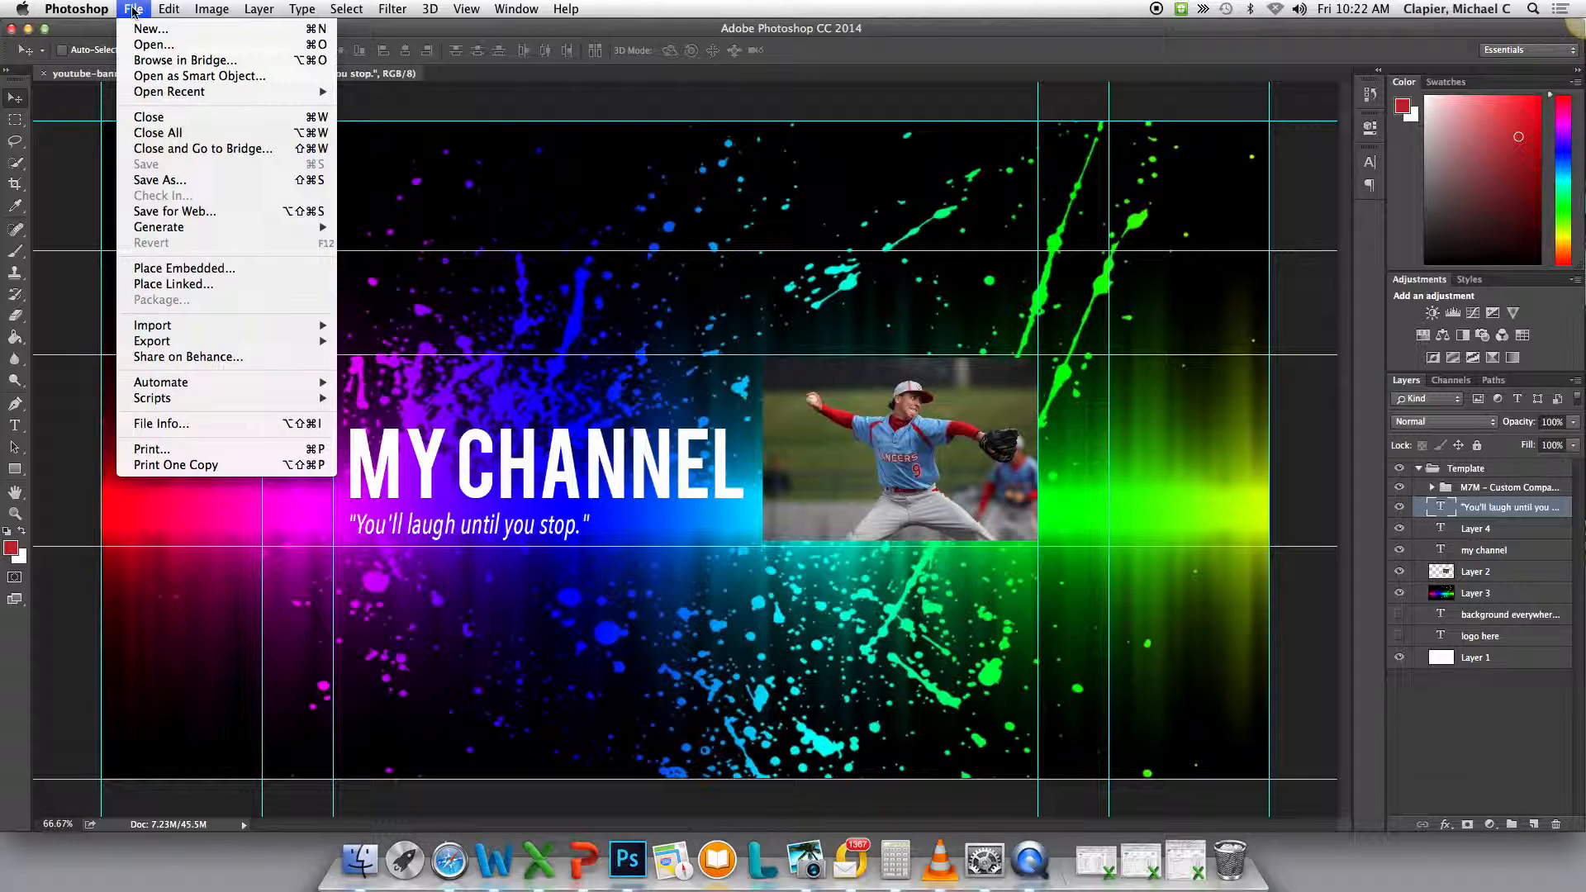
left_click(195, 182)
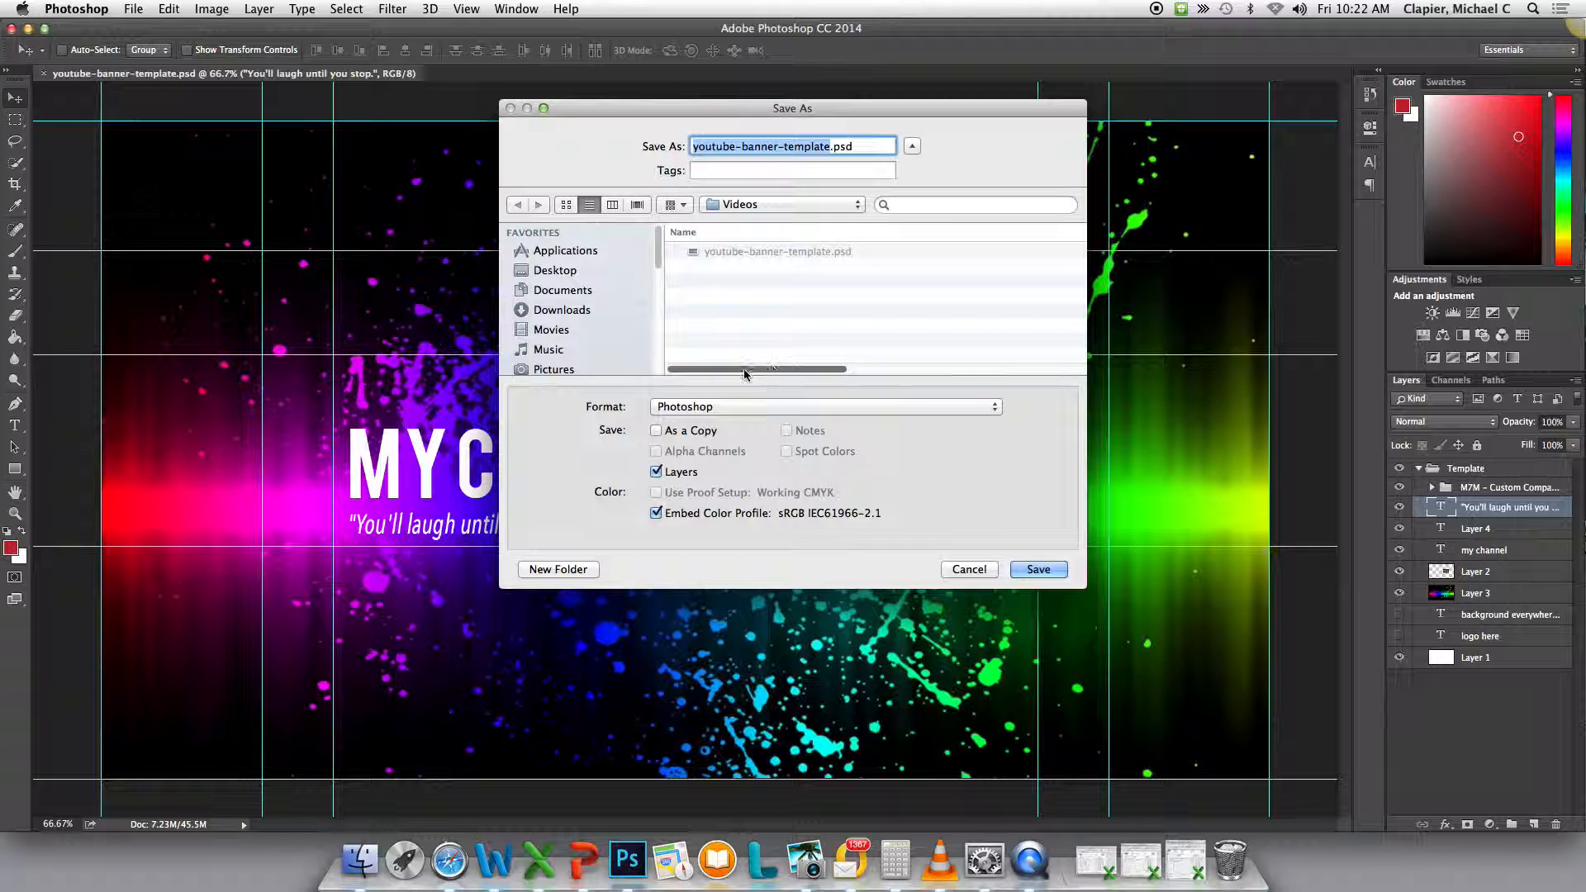
left_click(698, 409)
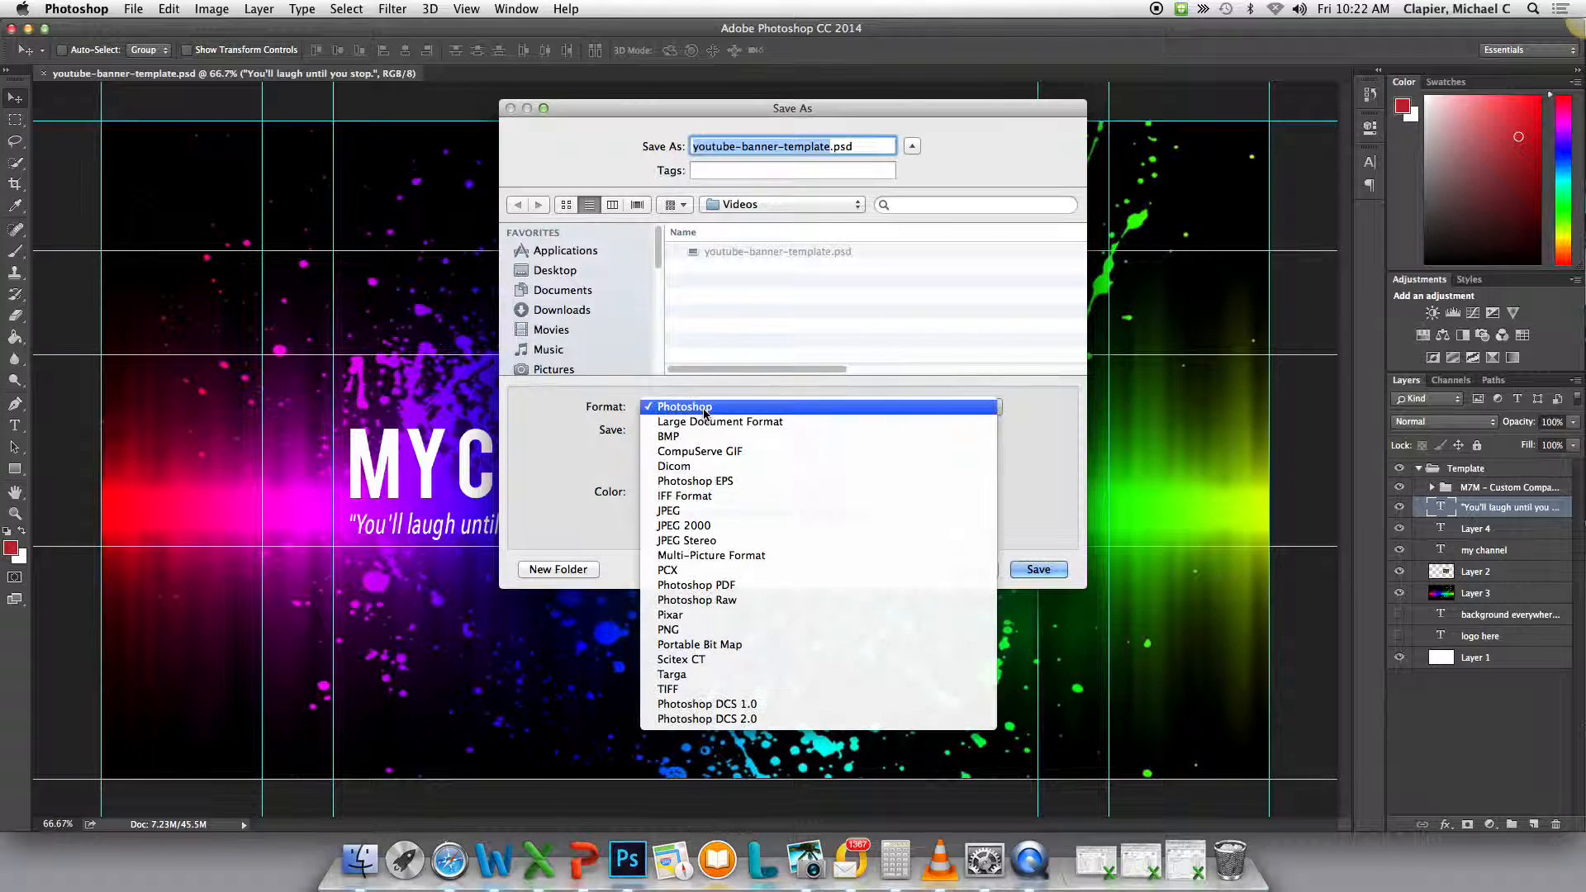
left_click(714, 511)
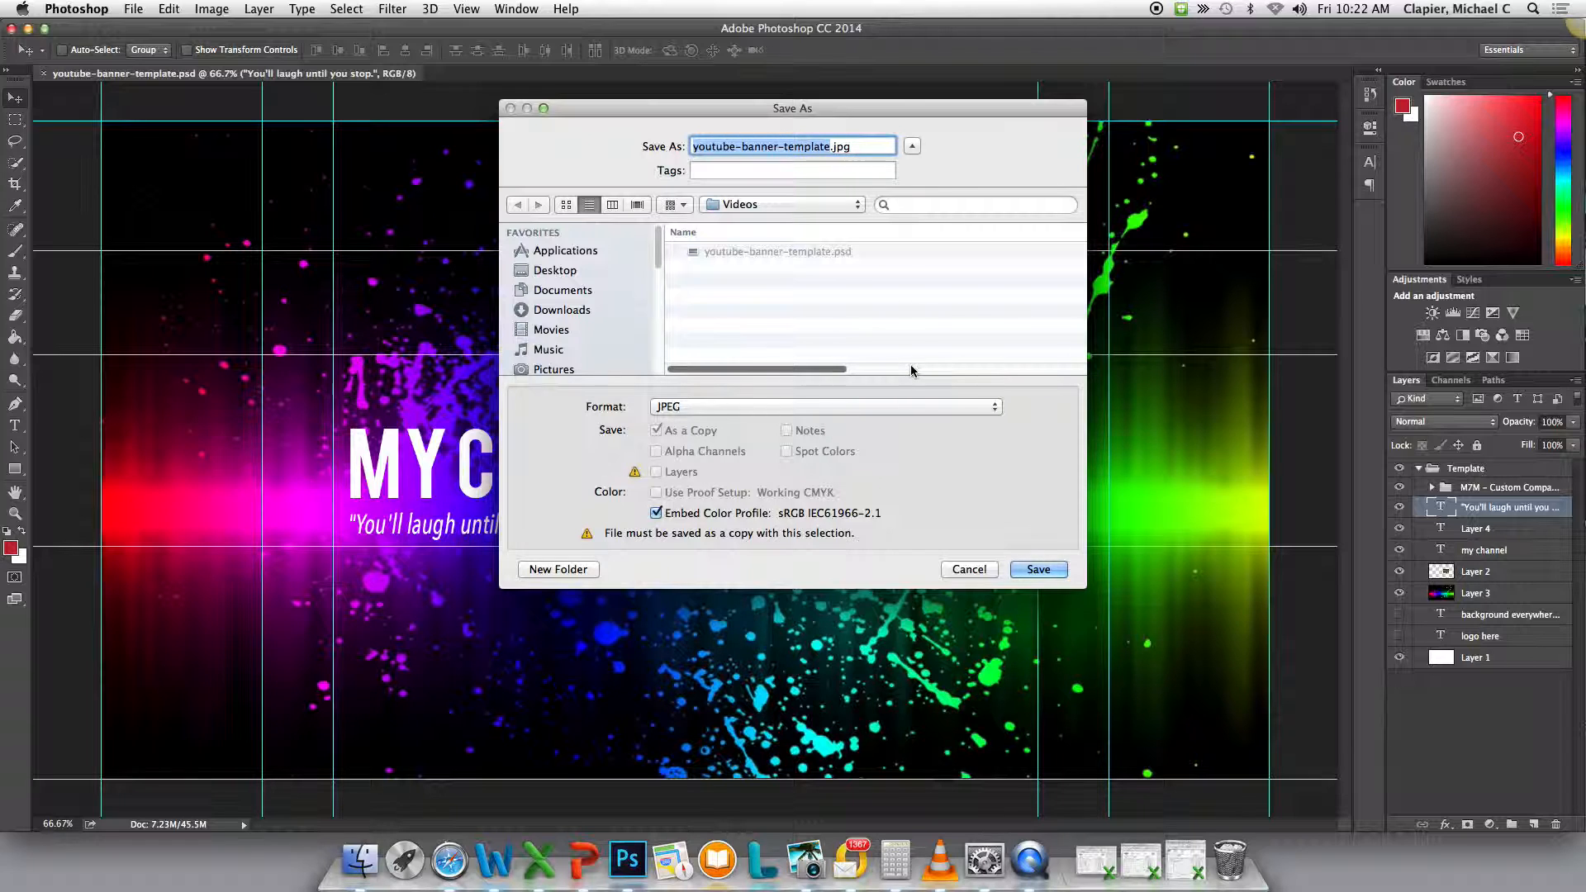
left_click(1039, 570)
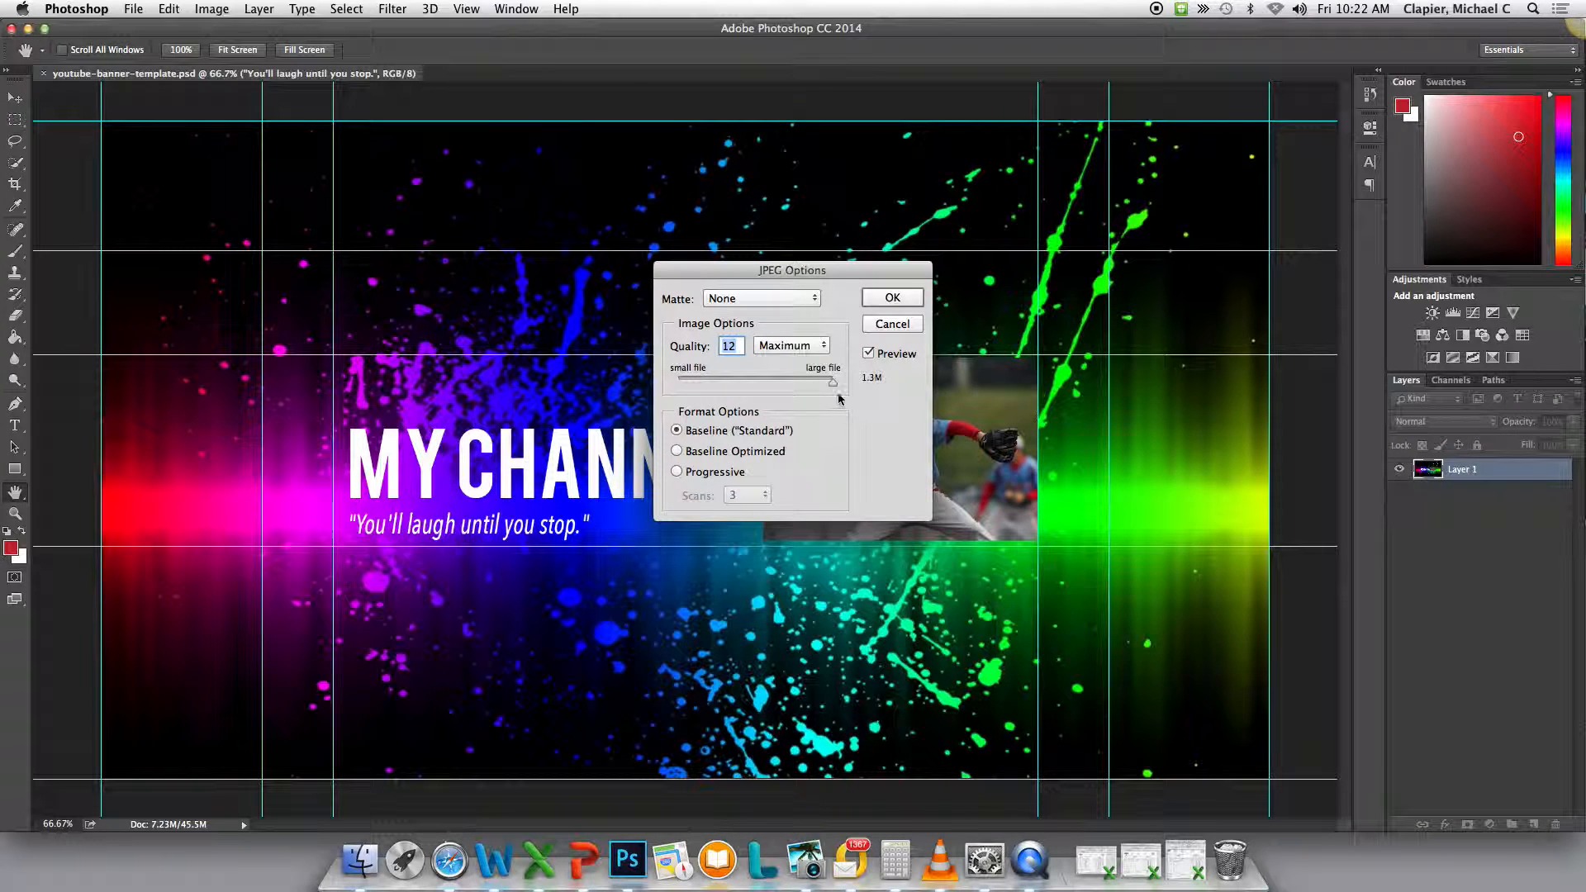
left_click(892, 298)
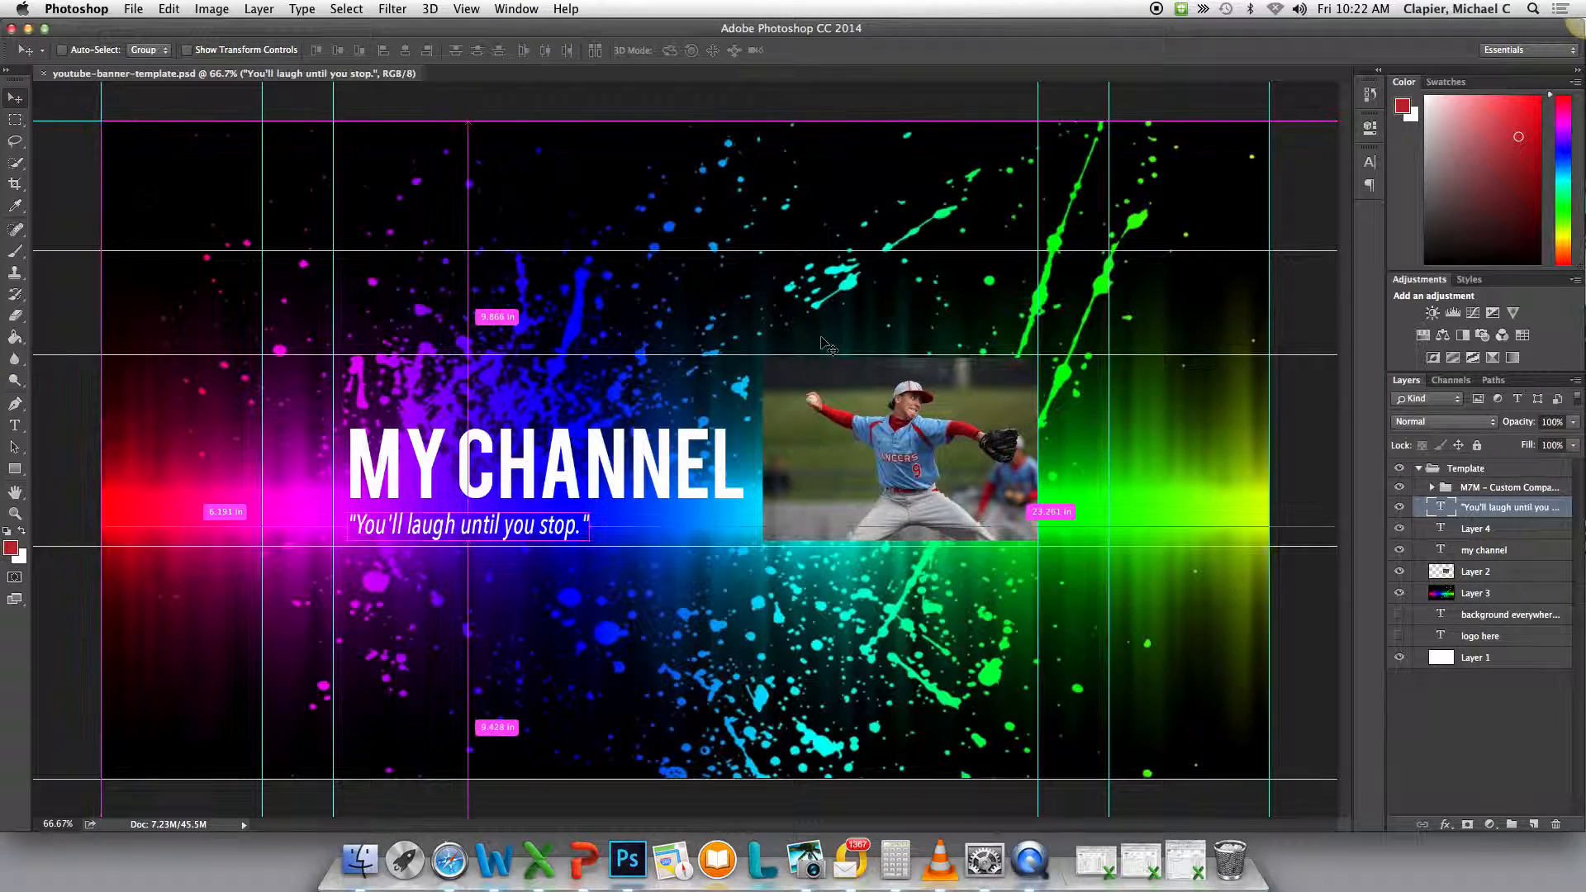
Switch to Safari, go to the Granger High School YouTube page and change to the other YouTube account.
key("super+Tab")
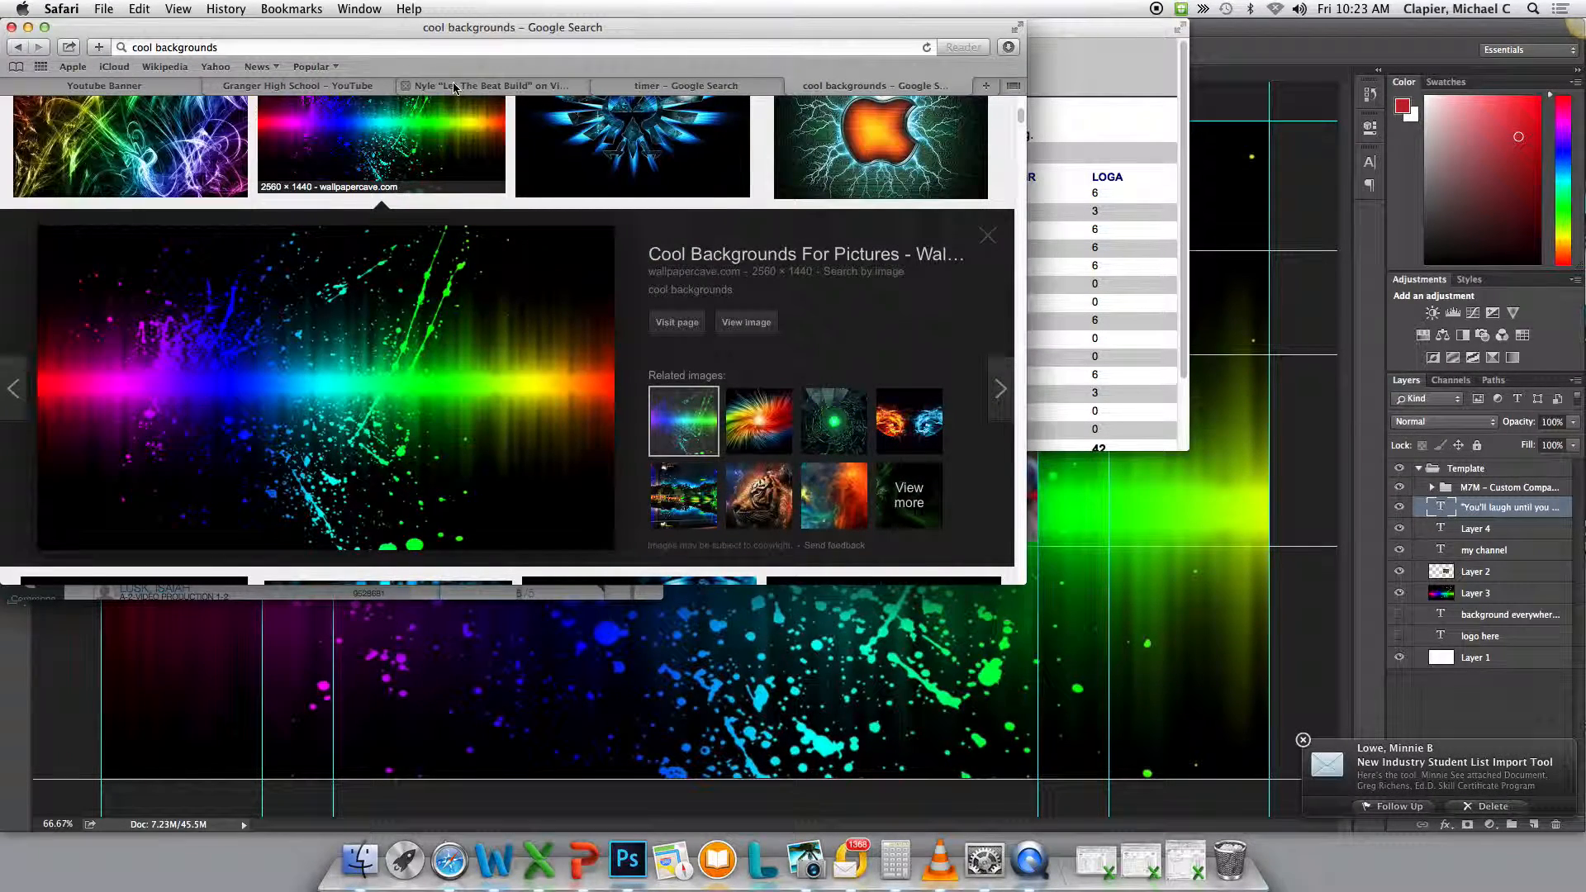
left_click(405, 86)
left_click(326, 86)
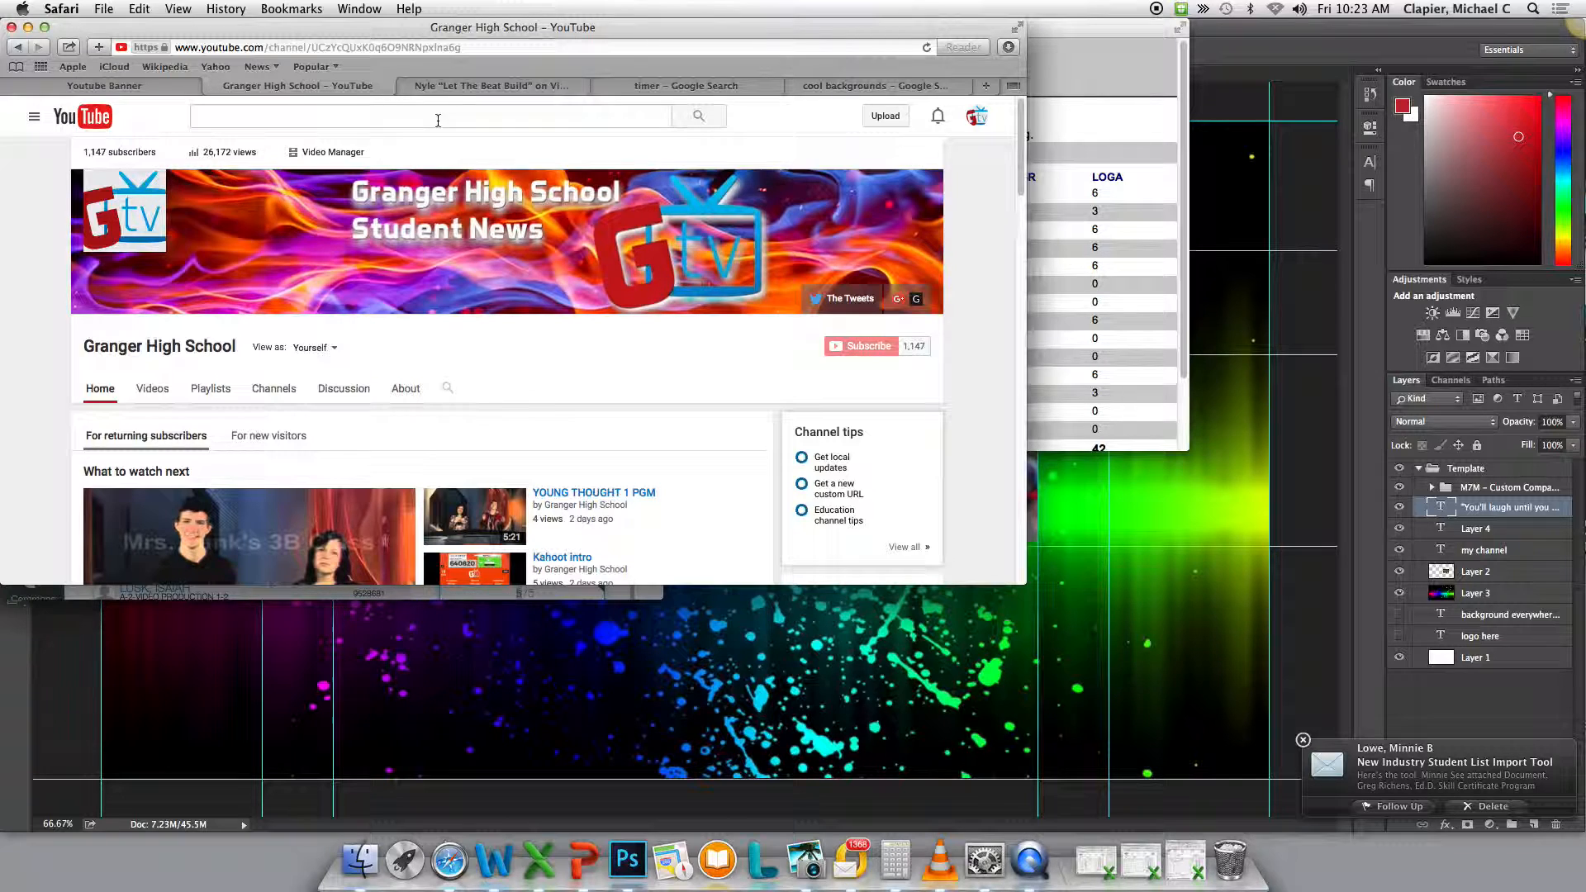
left_click(977, 117)
left_click(887, 275)
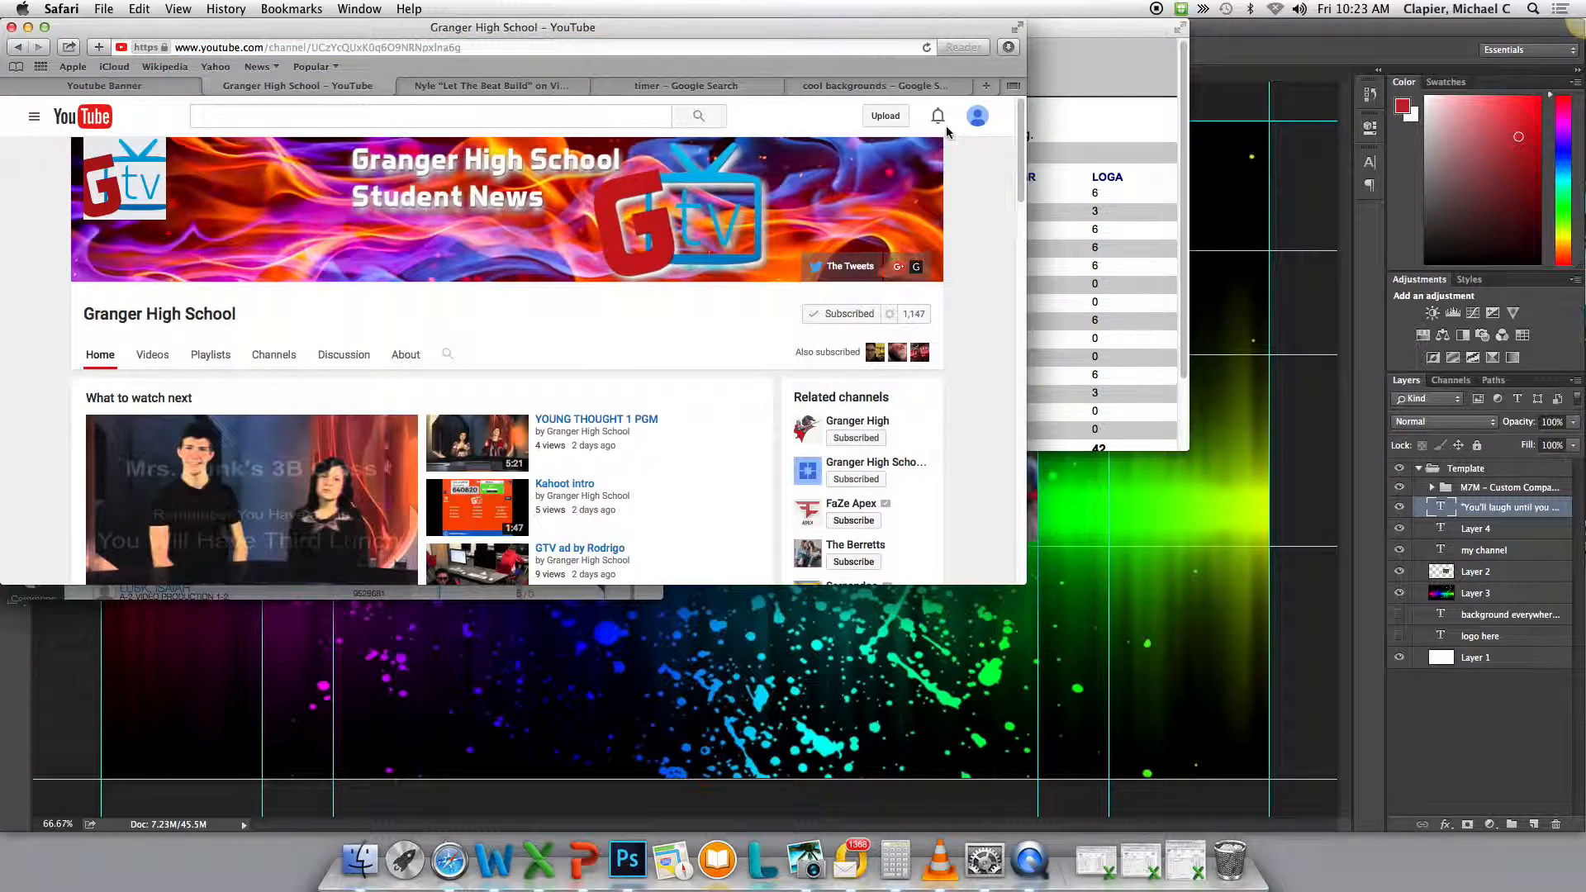
Go through Creator Studio to the account's own channel page and start adding channel art.
left_click(976, 117)
left_click(878, 224)
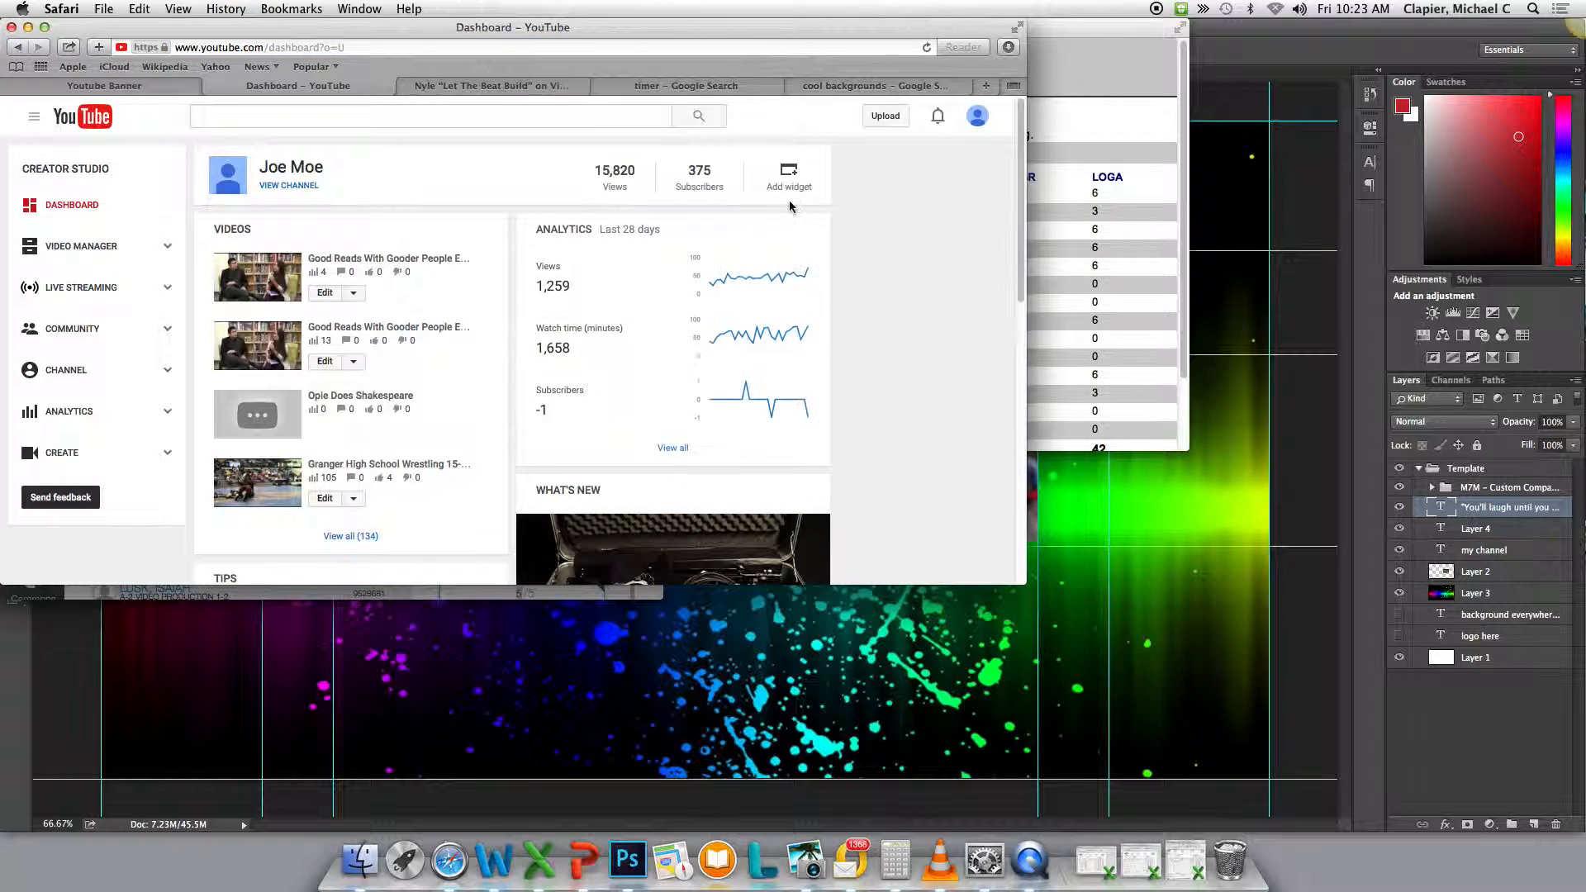
left_click(287, 189)
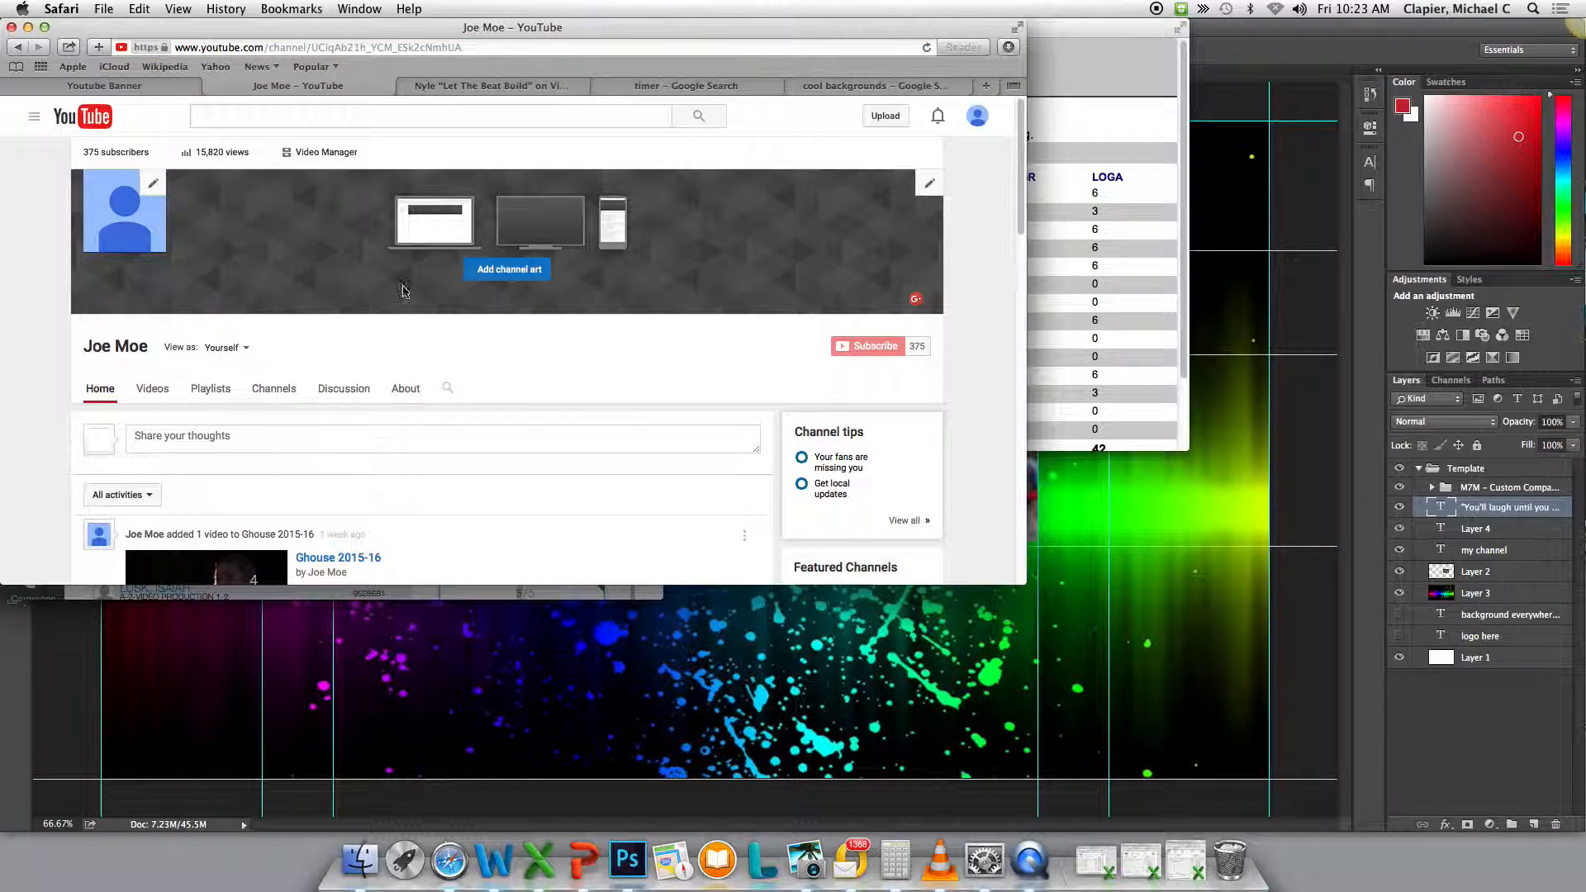
left_click(520, 271)
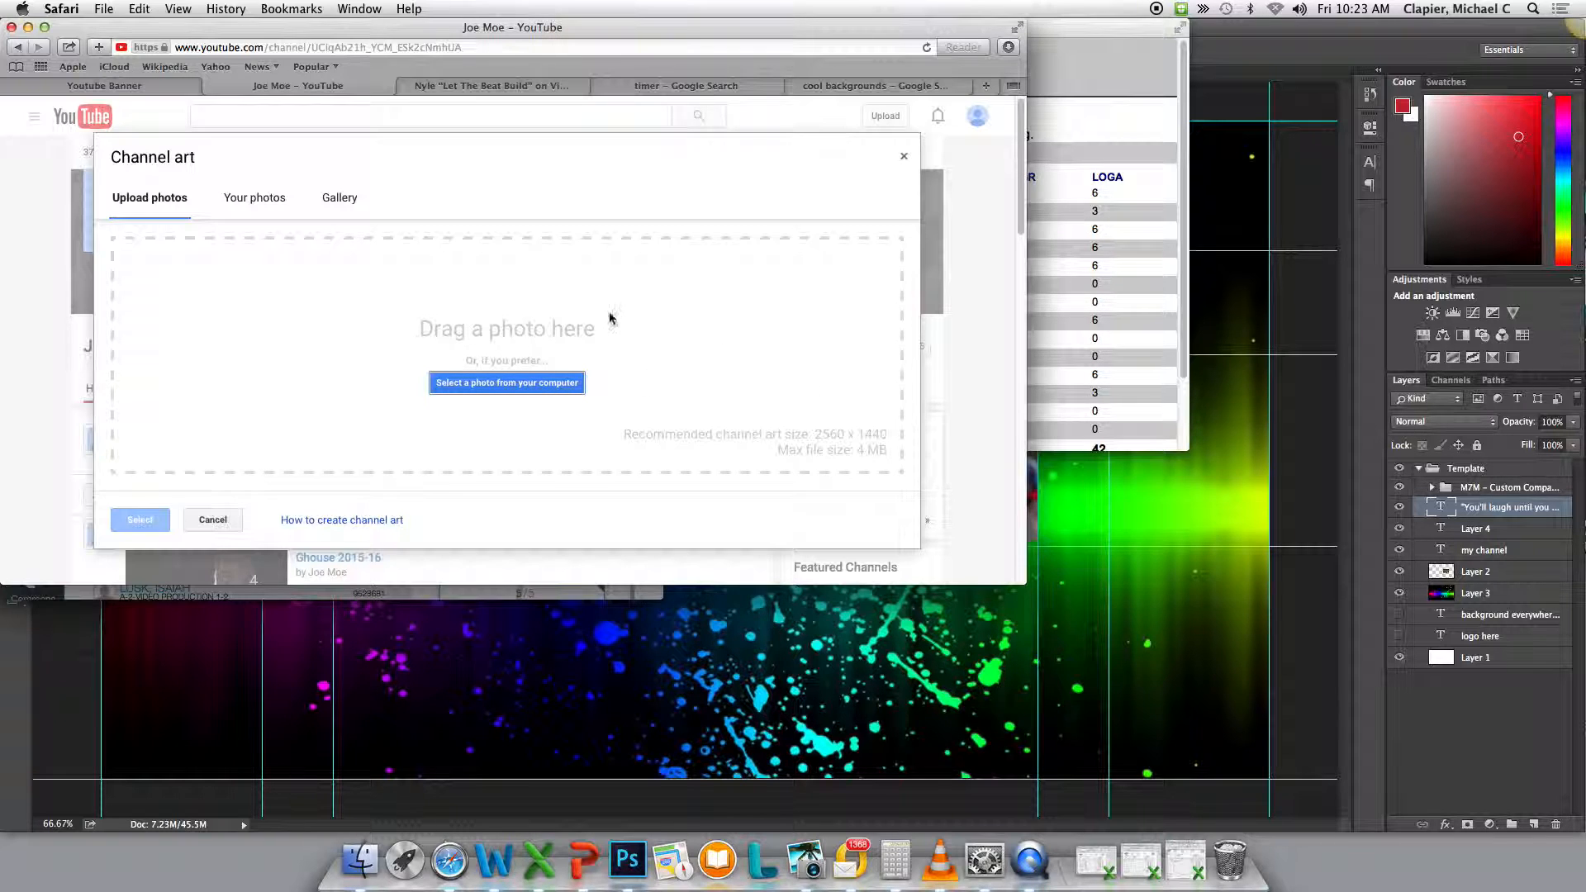
Open a Finder window beside the Channel art upload area and browse to the coach's Videos folder in Documents.
left_click(361, 862)
left_click_drag(547, 47, 1262, 118)
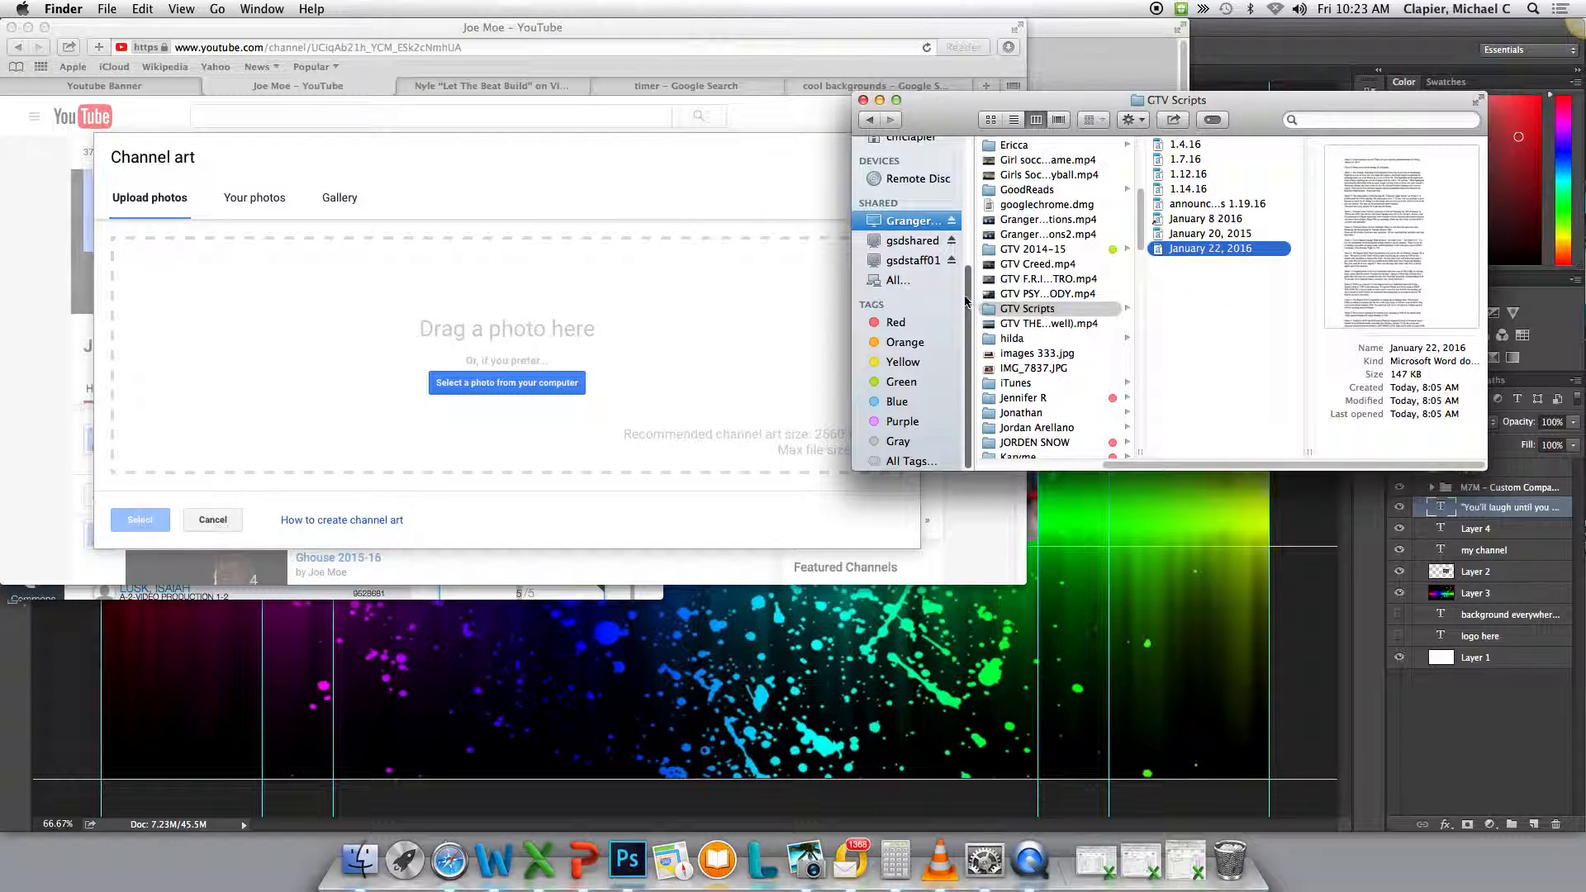
scroll(966, 302, "up", 5)
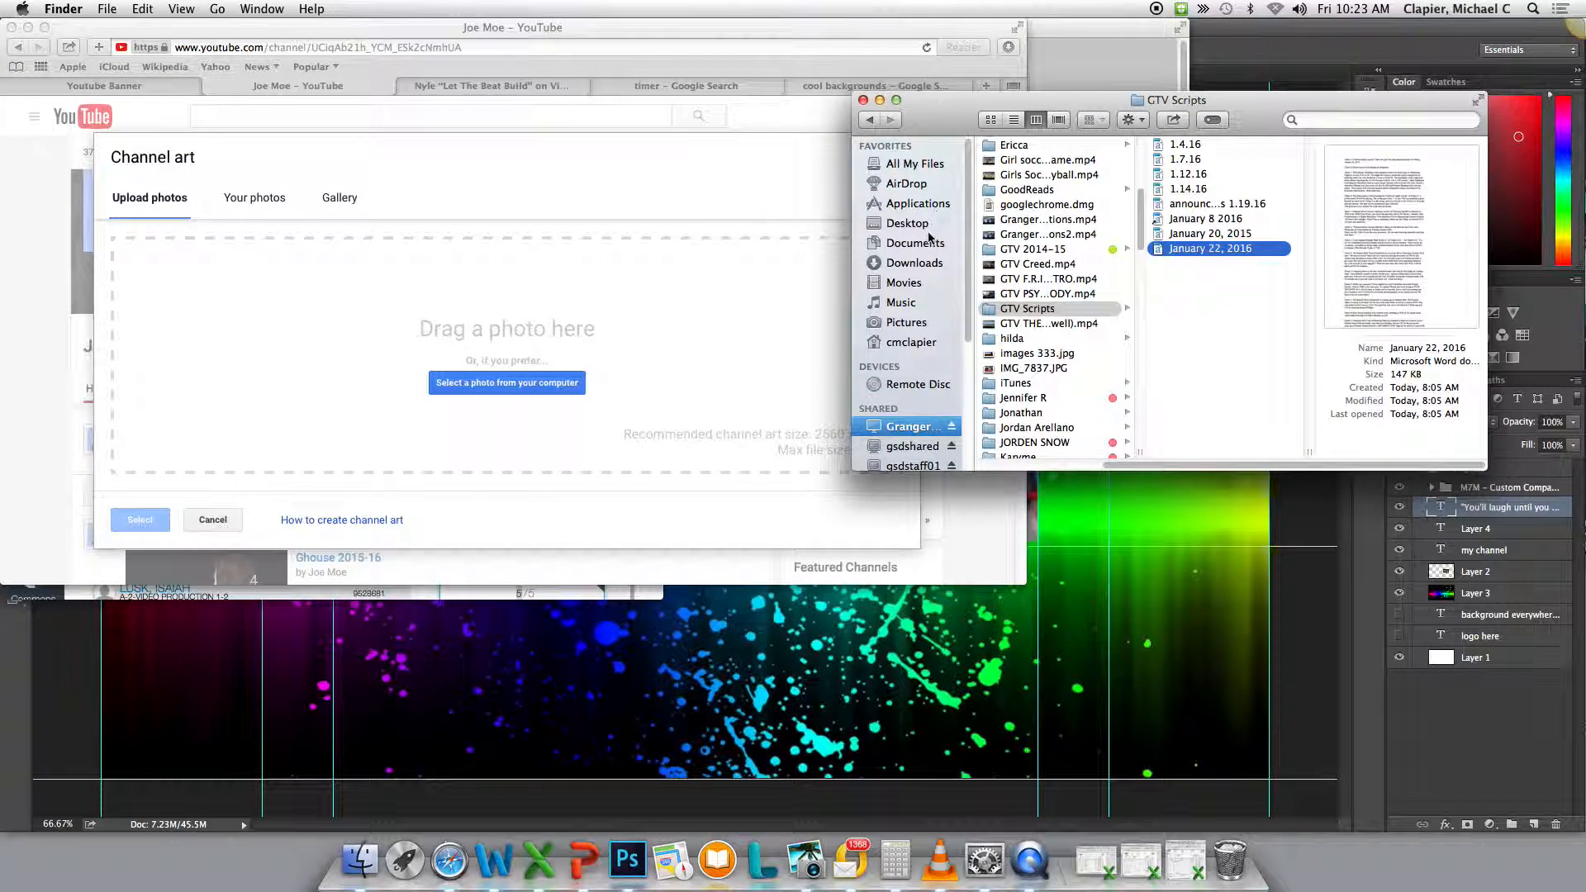
left_click(917, 244)
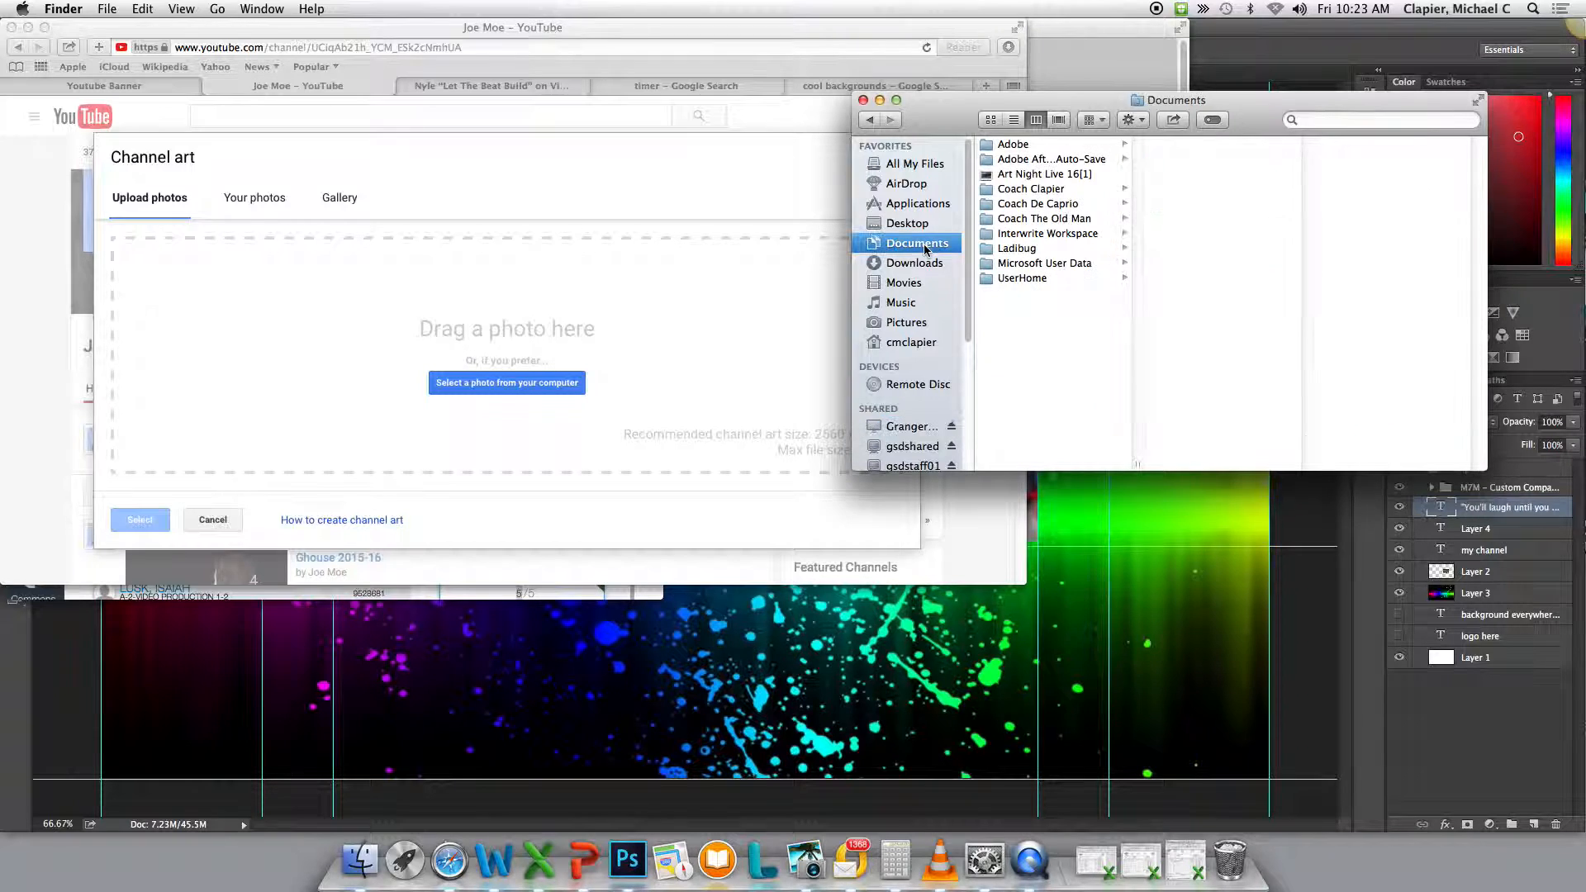
left_click(1048, 190)
left_click(1197, 188)
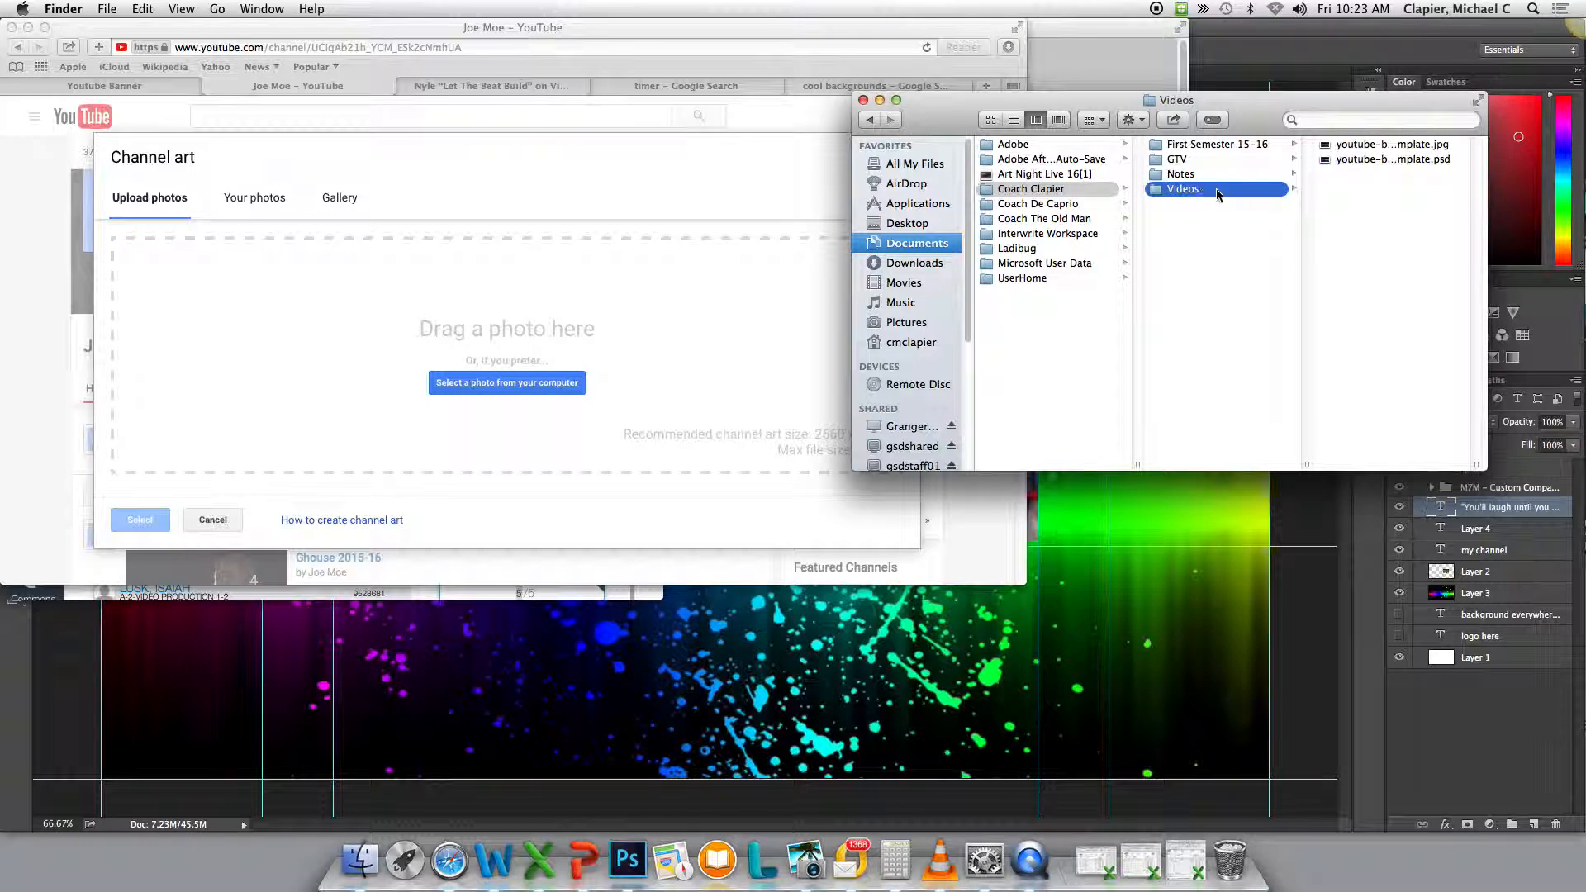
left_click(1394, 147)
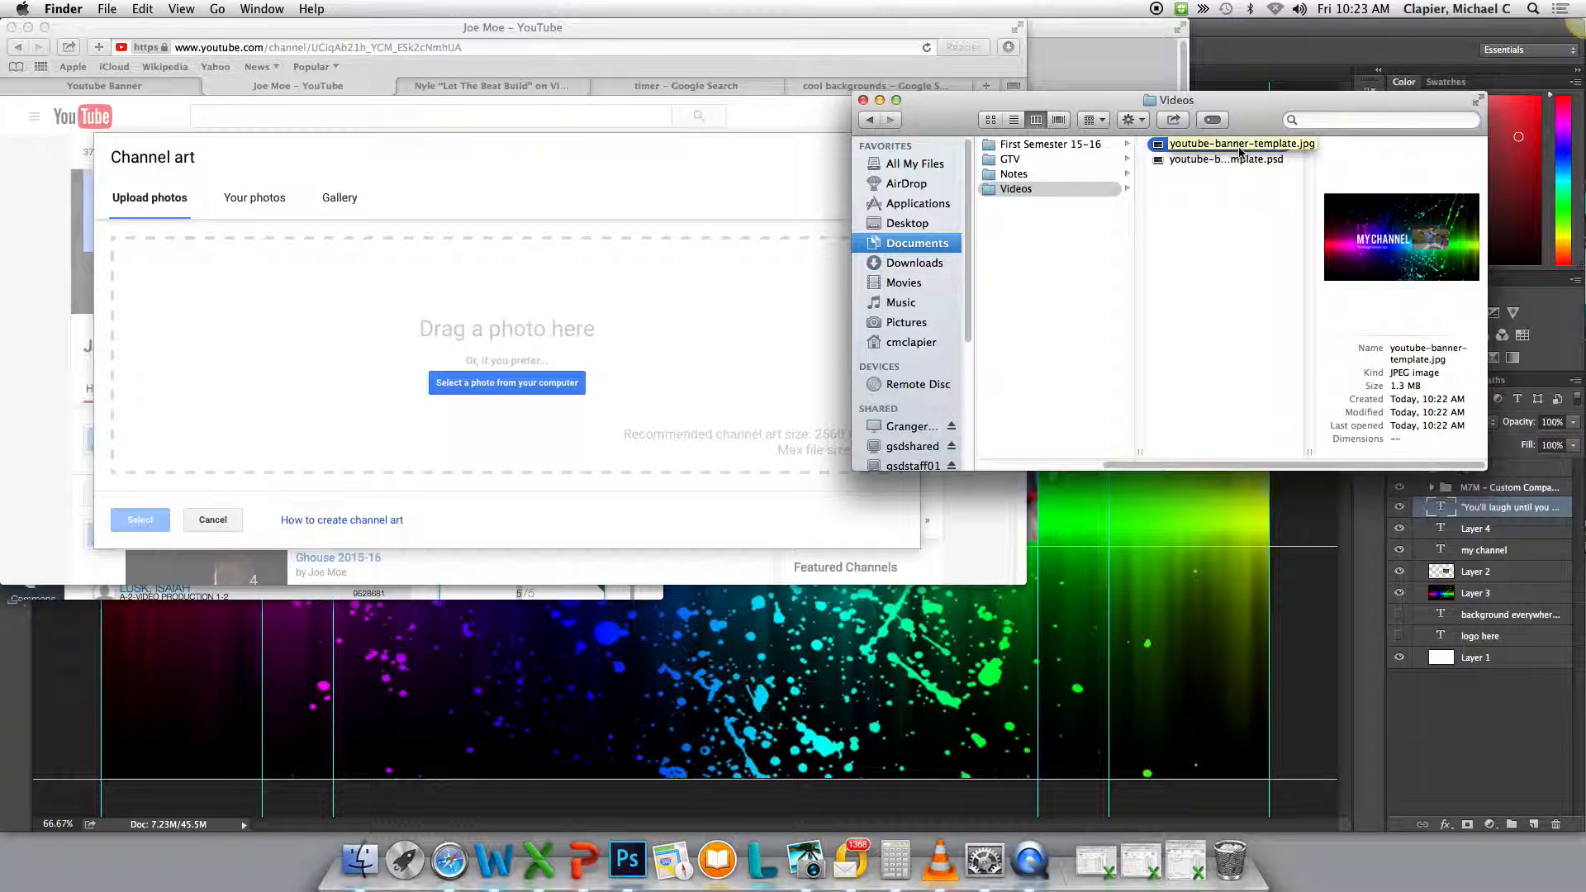
left_click_drag(1240, 151, 566, 317)
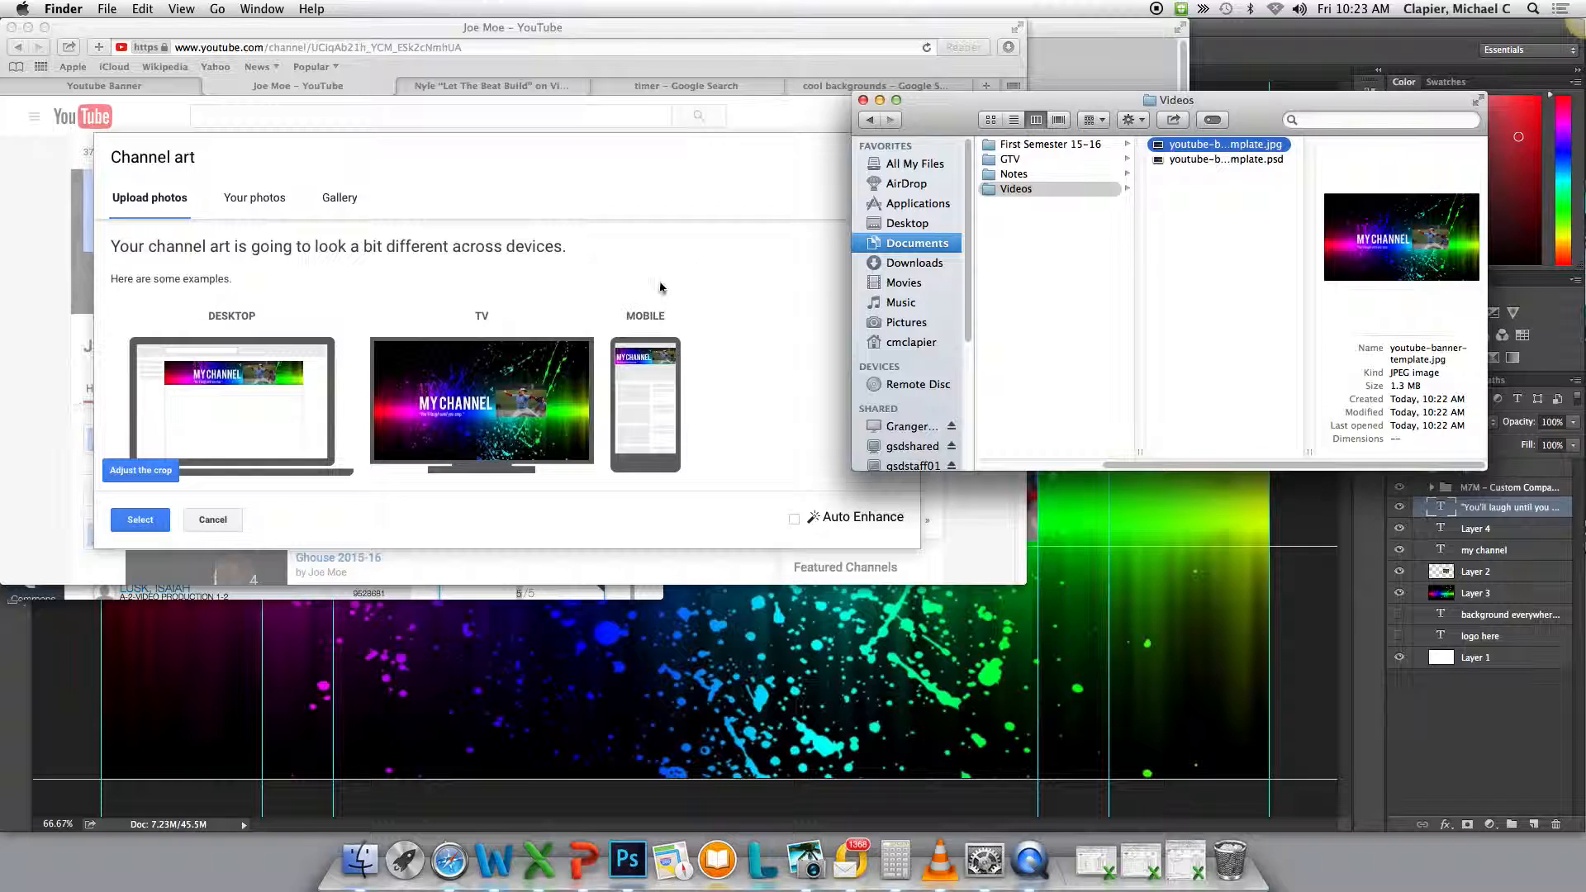
left_click(705, 267)
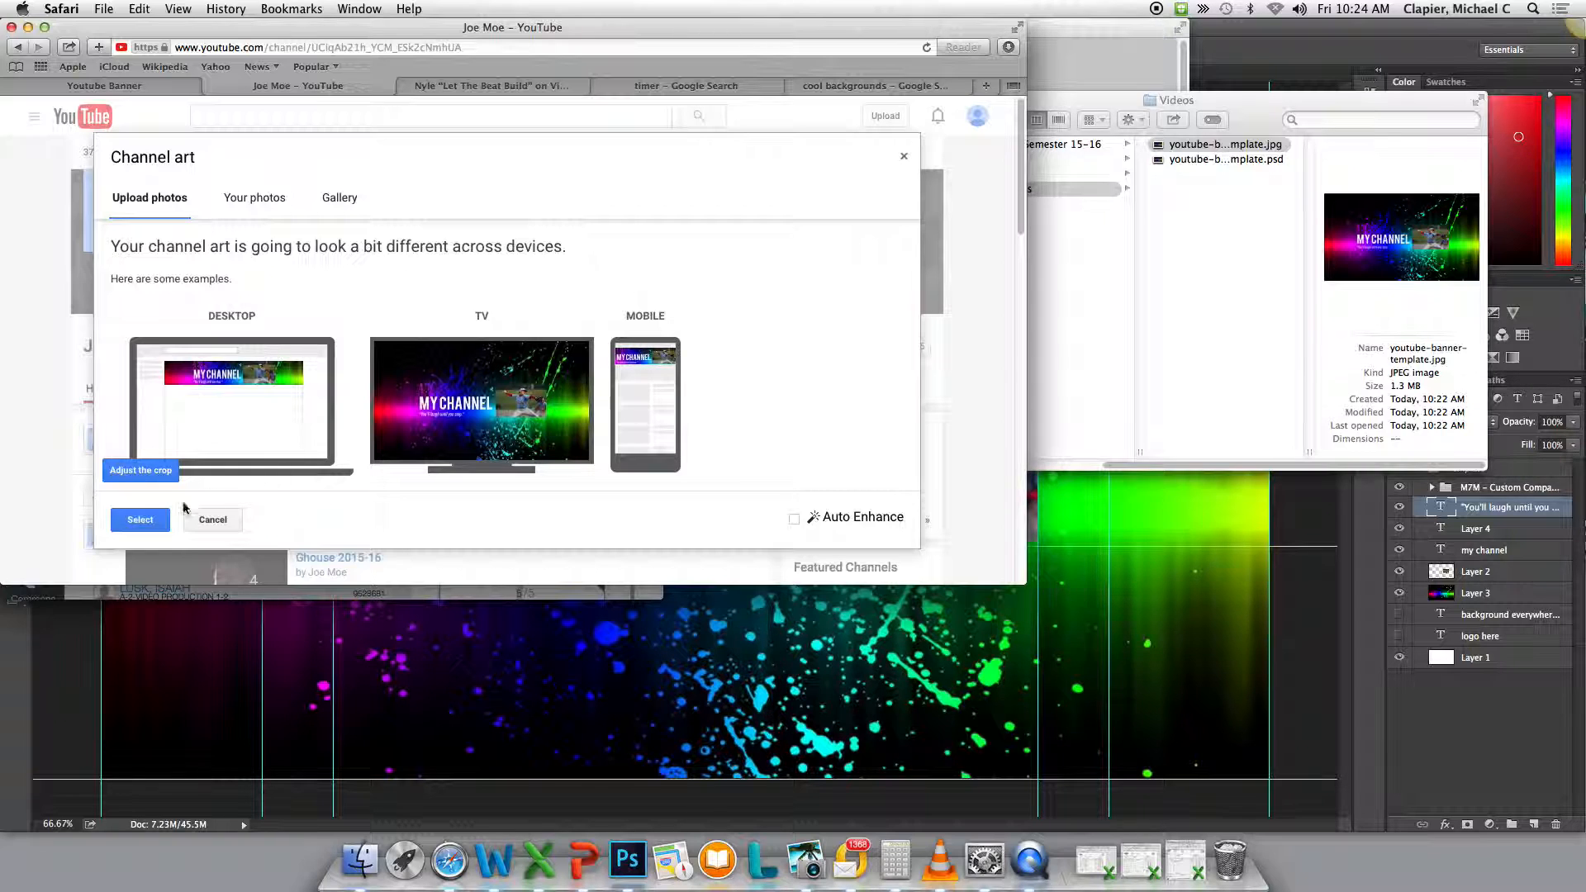
left_click(136, 471)
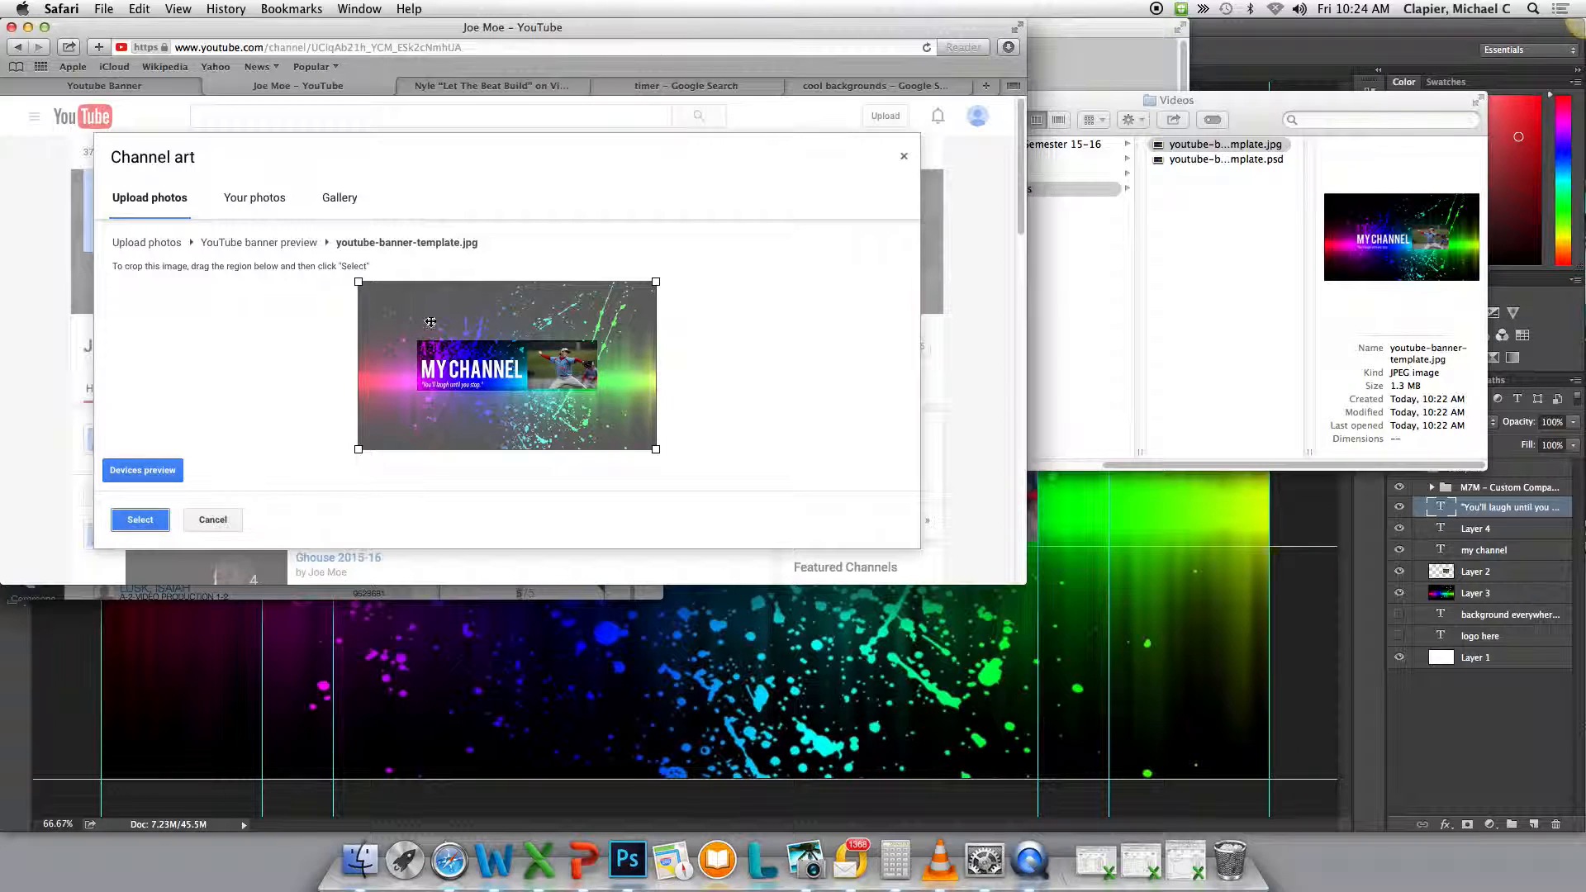
left_click_drag(359, 282, 313, 277)
left_click(212, 521)
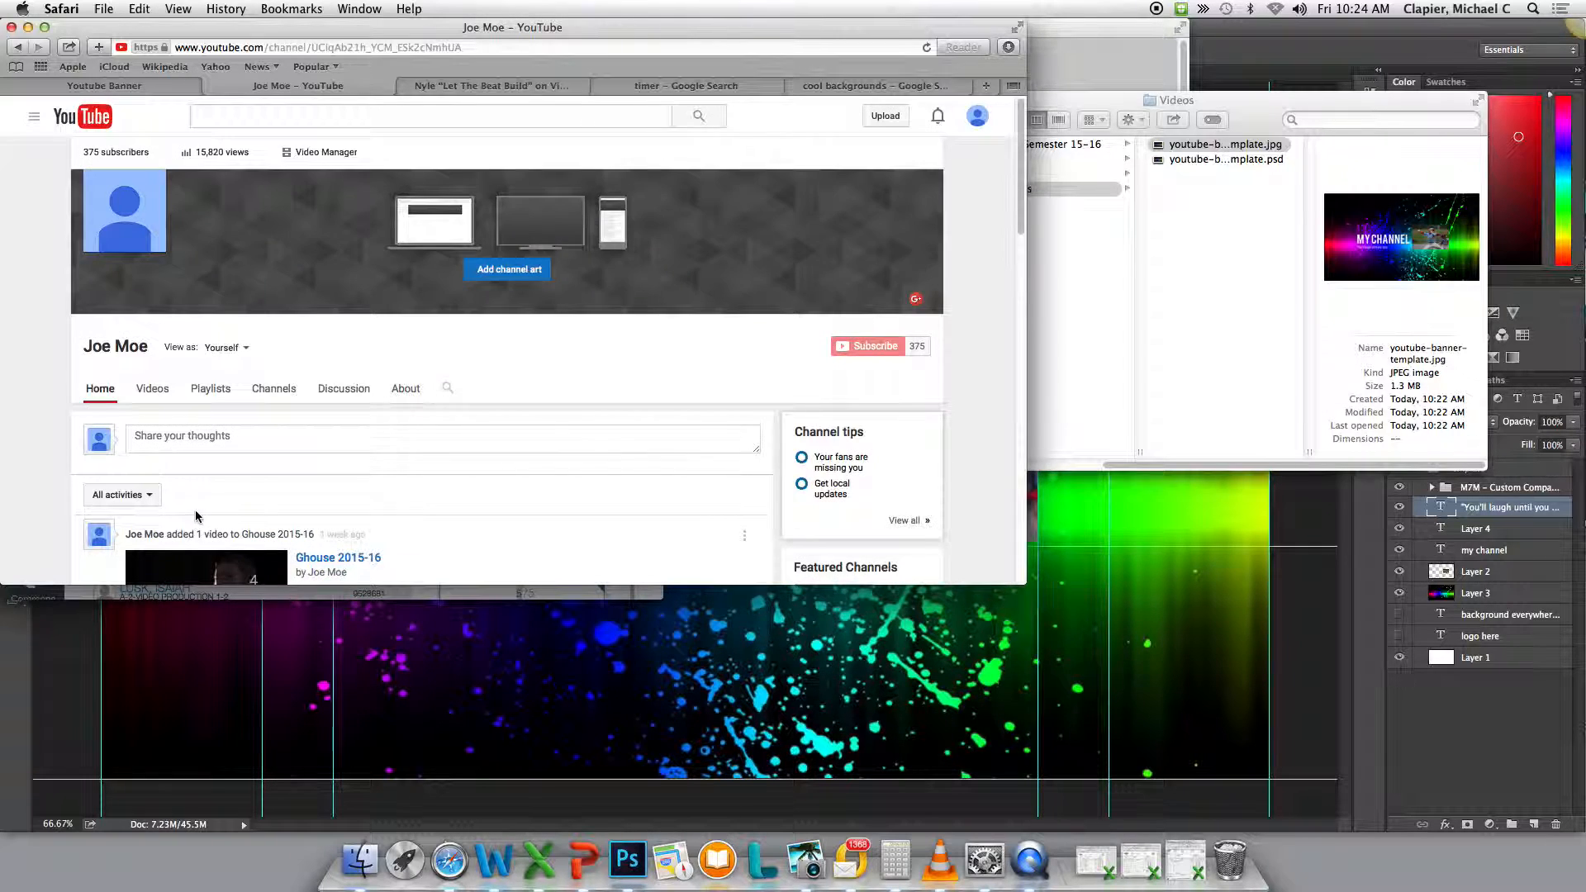
Add channel art to the channel by uploading youtube-banner-template.jpg from the Videos folder, and apply it with the default crop.
left_click(475, 270)
left_click_drag(1210, 147, 546, 306)
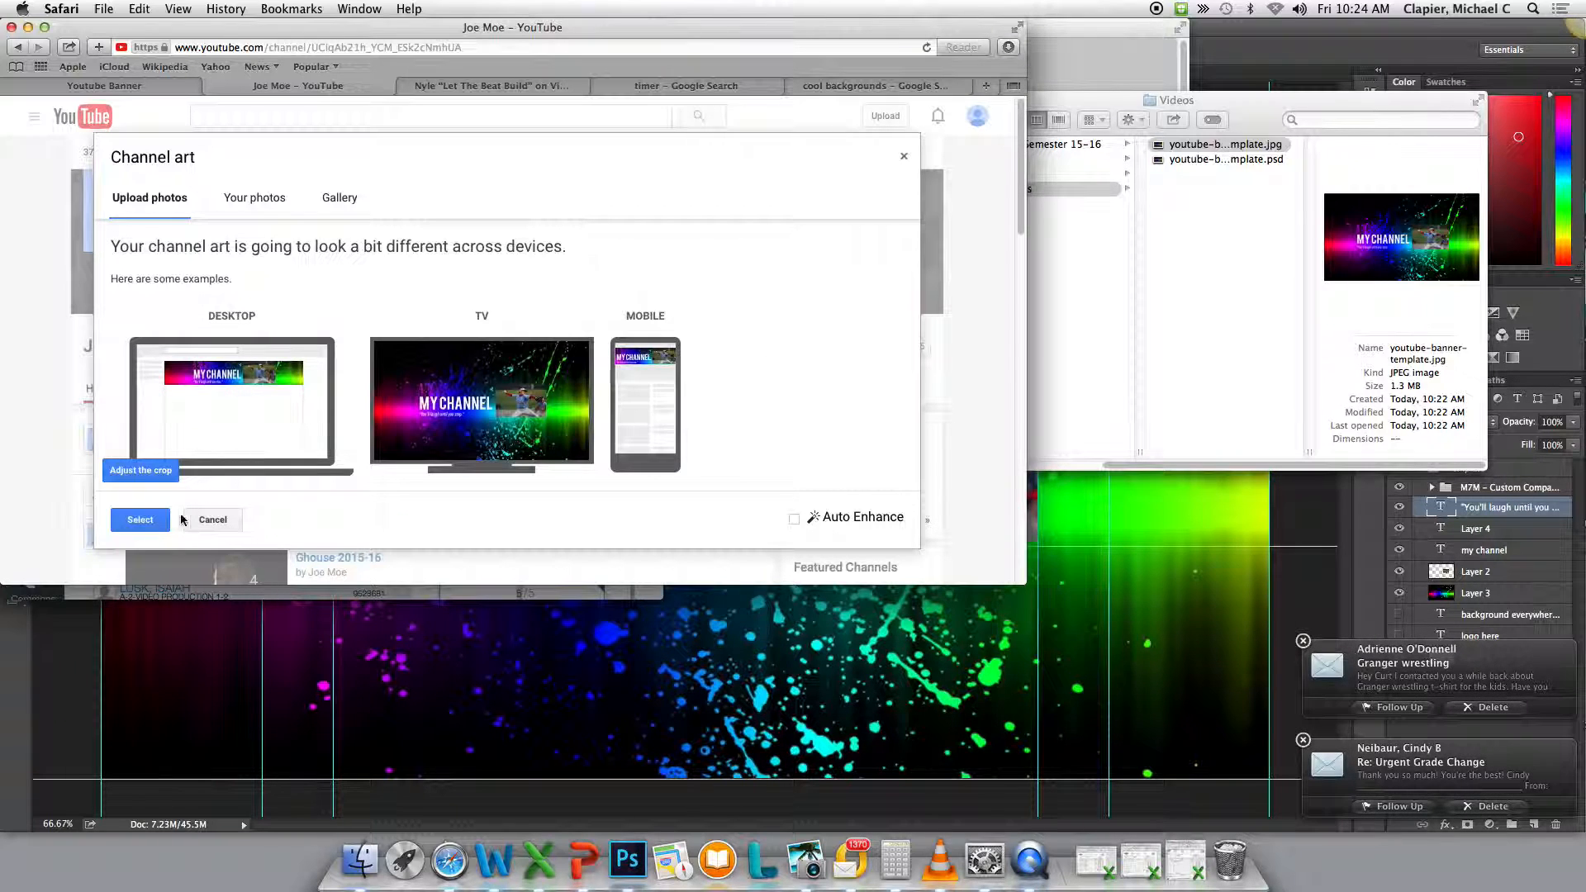
left_click(156, 523)
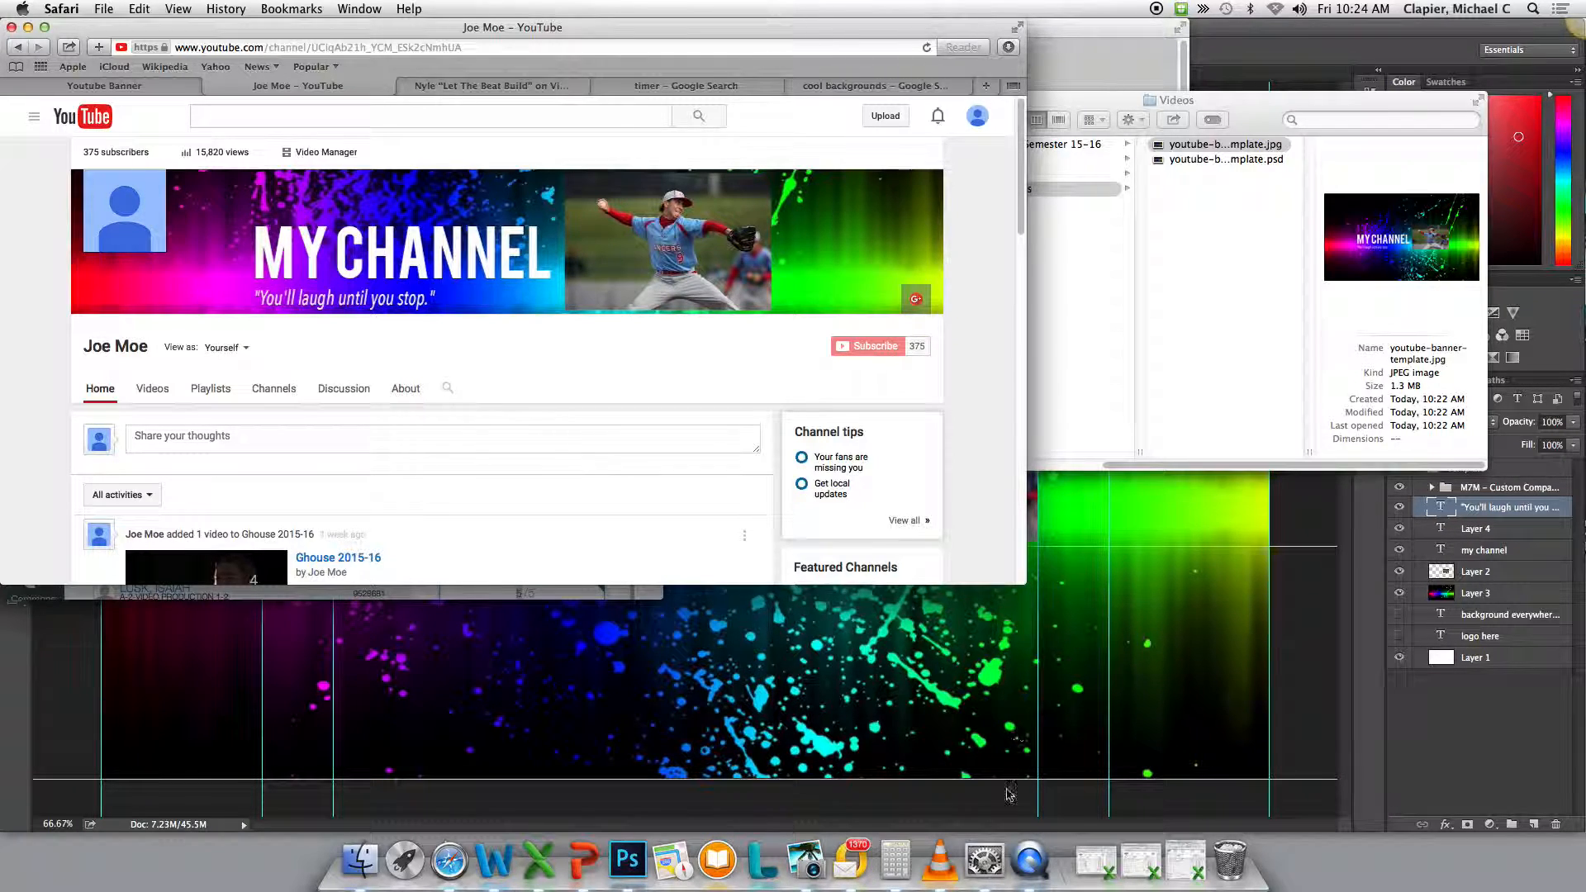
left_click(1030, 868)
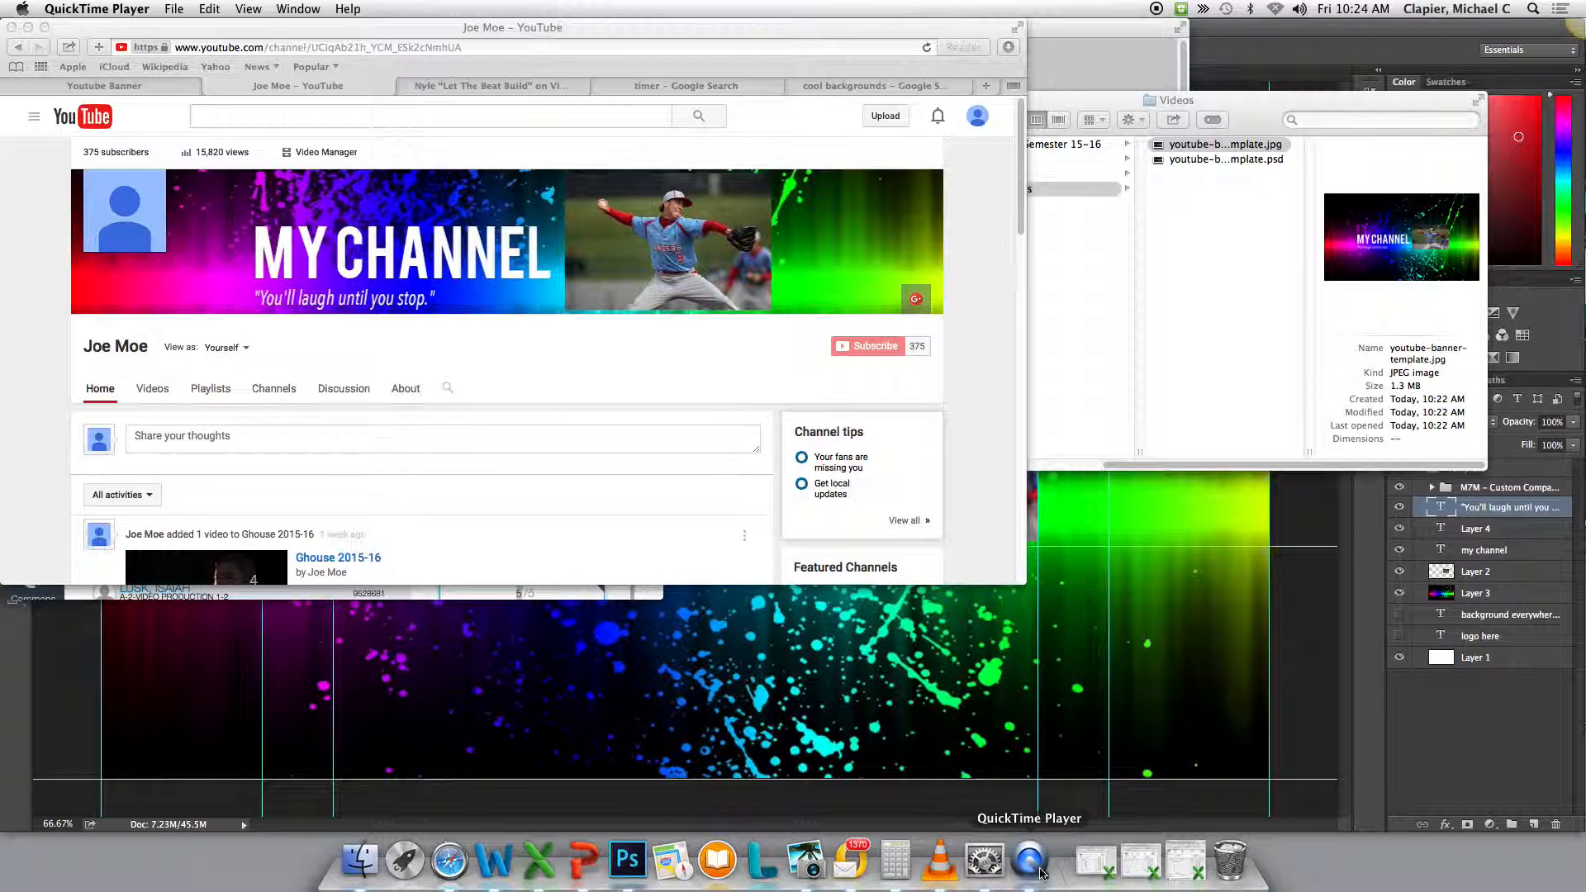
left_click(997, 693)
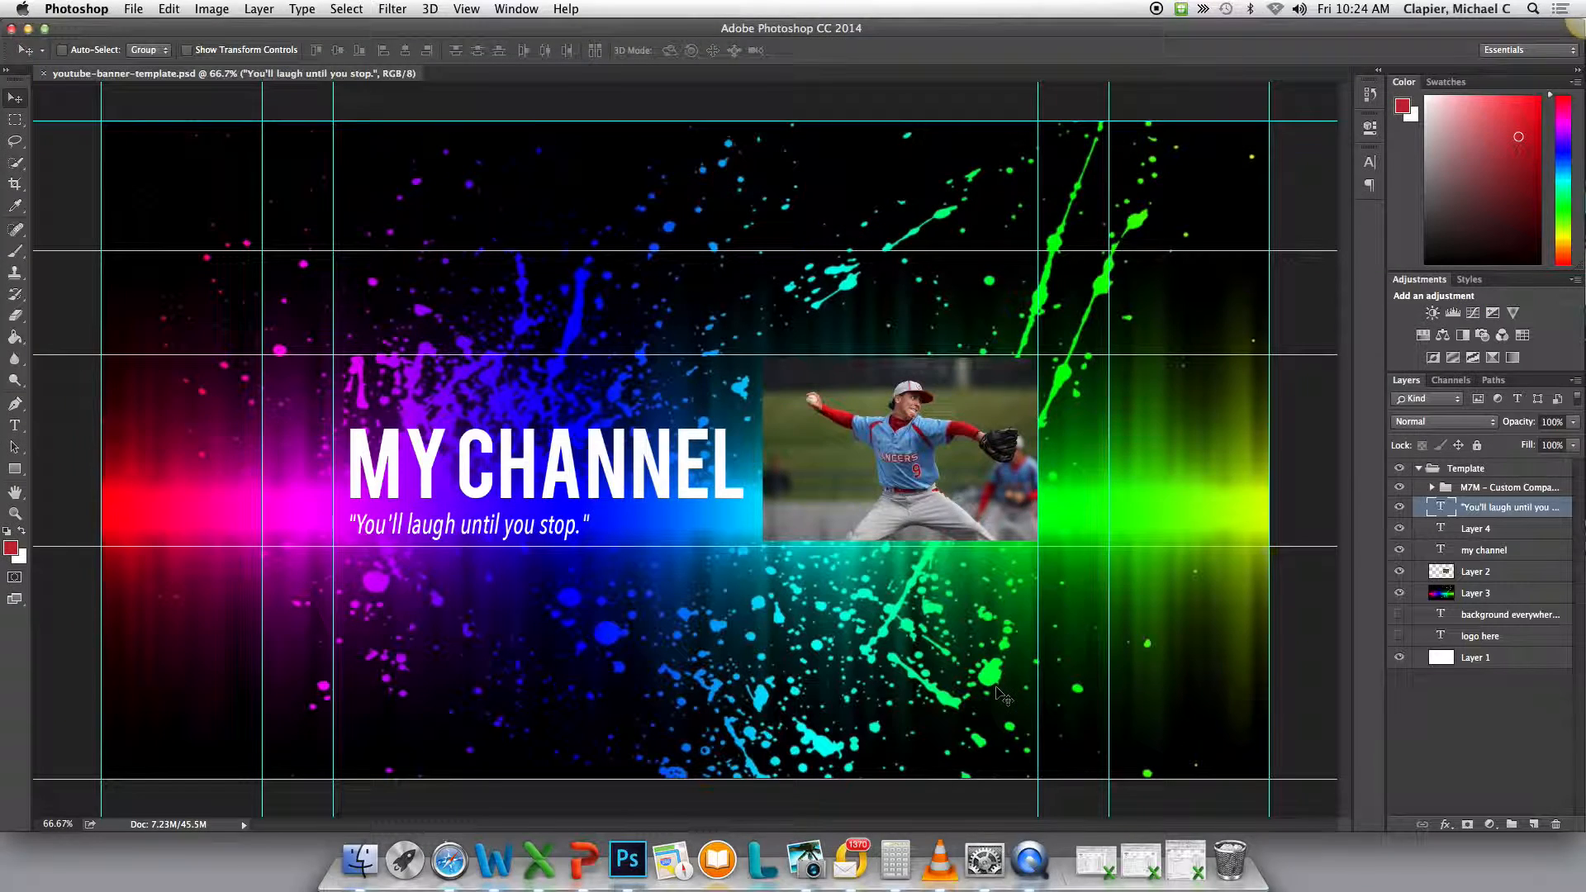
left_click(1031, 864)
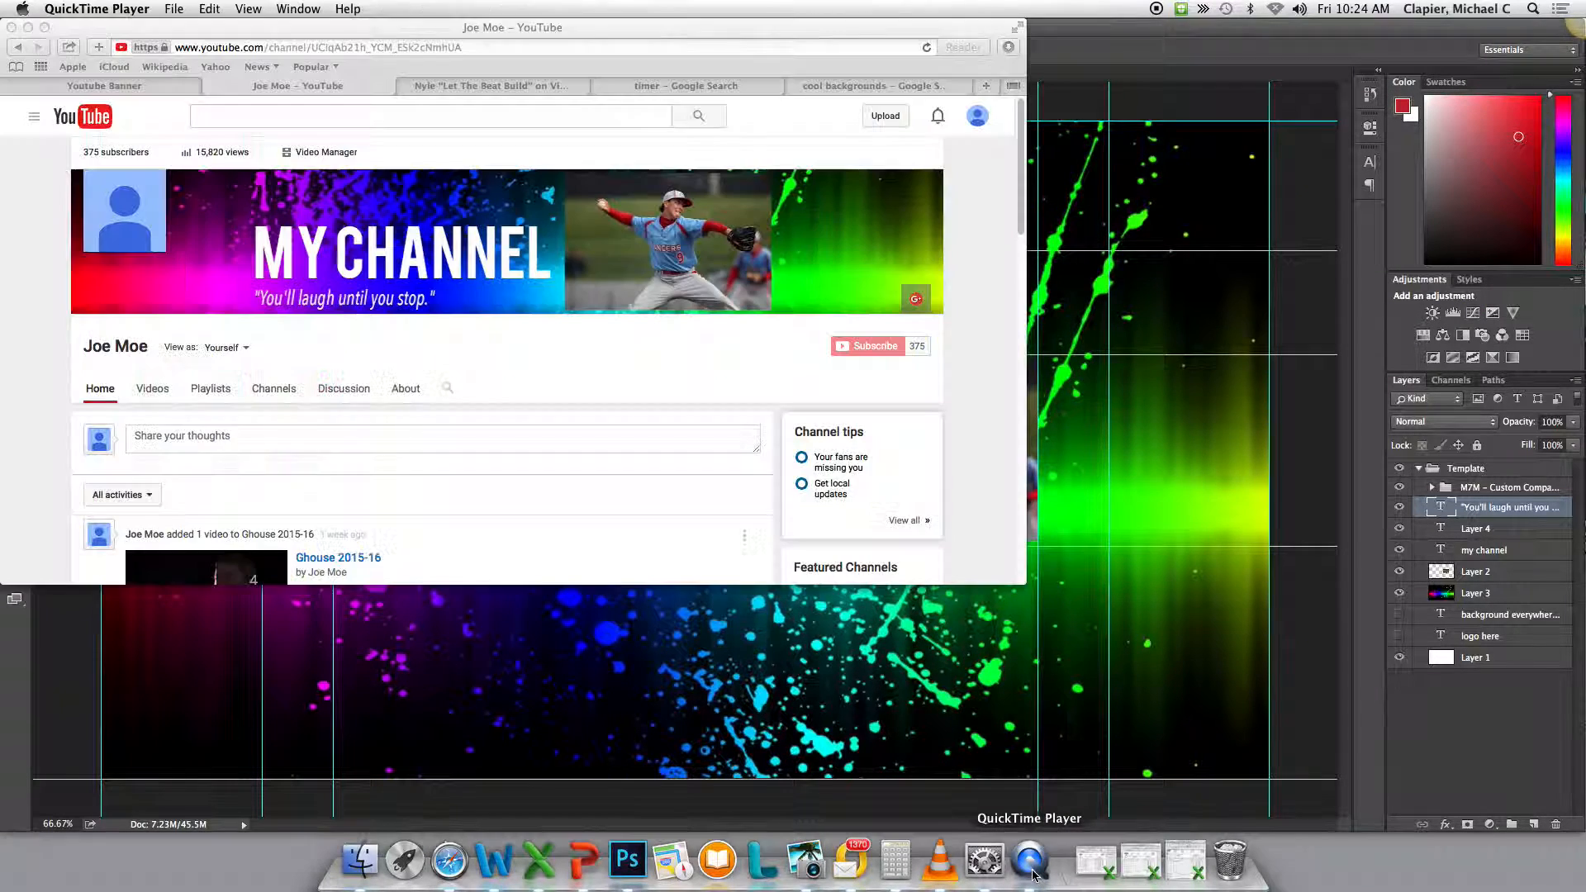